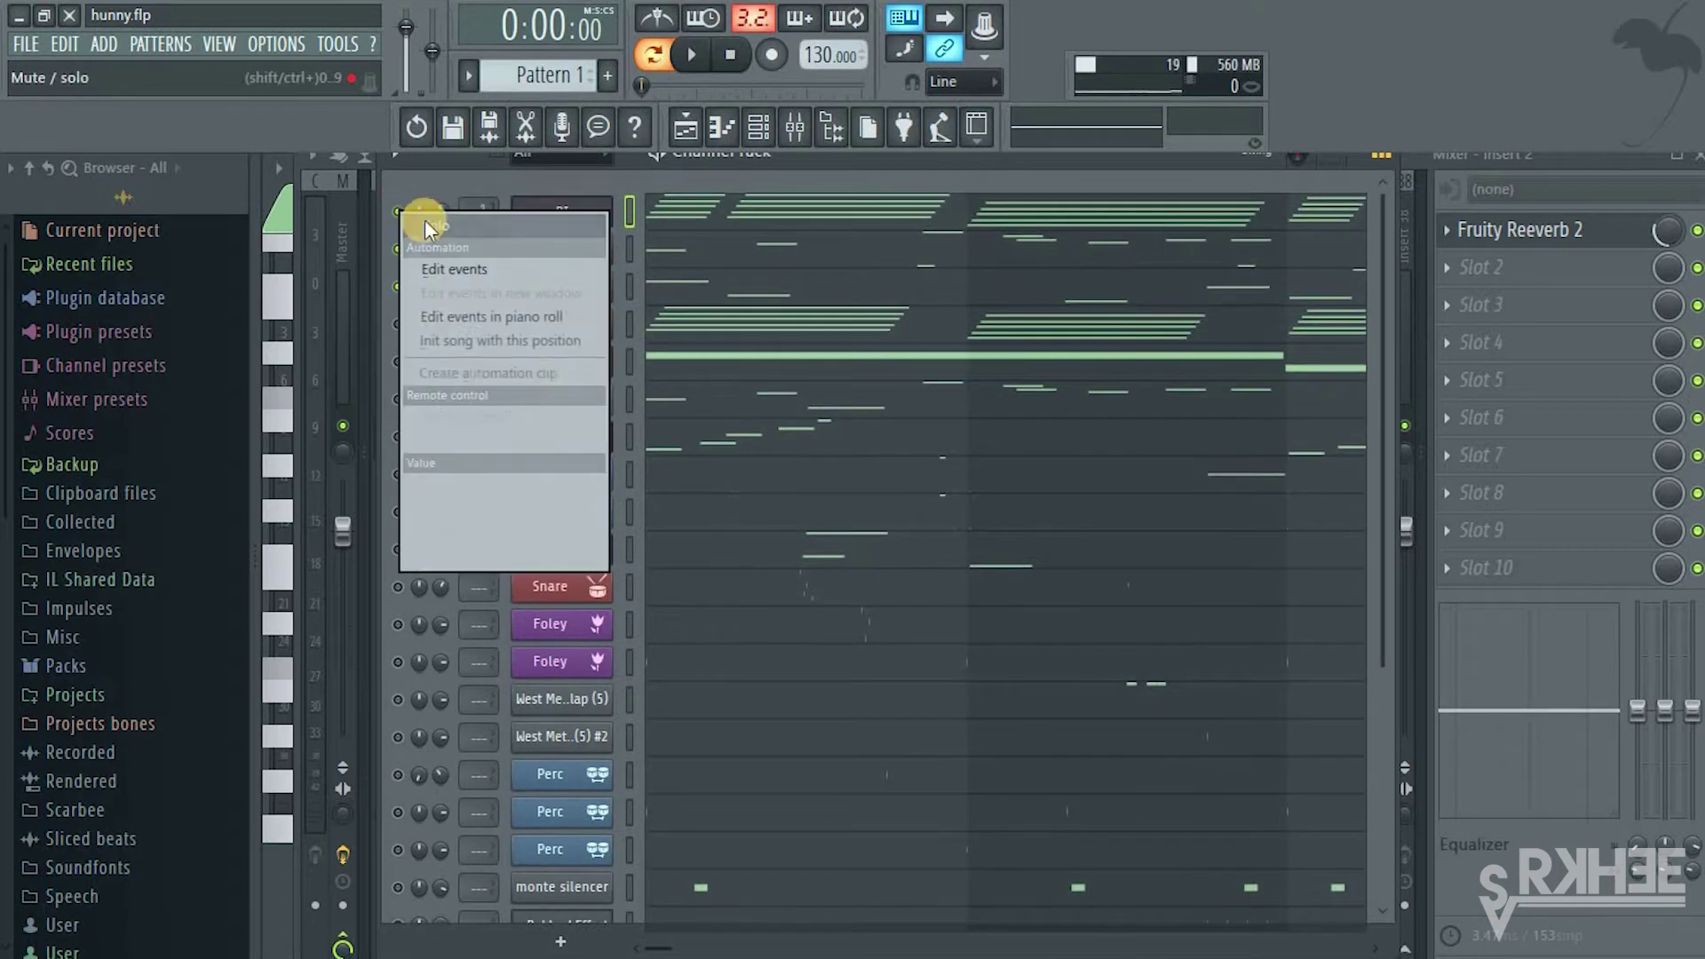
Turn off solo so all channels sound, and mute the monea pad and Forest channels
{"action": "right_click", "coordinate": [404, 215]}
{"action": "left_click", "coordinate": [411, 226]}
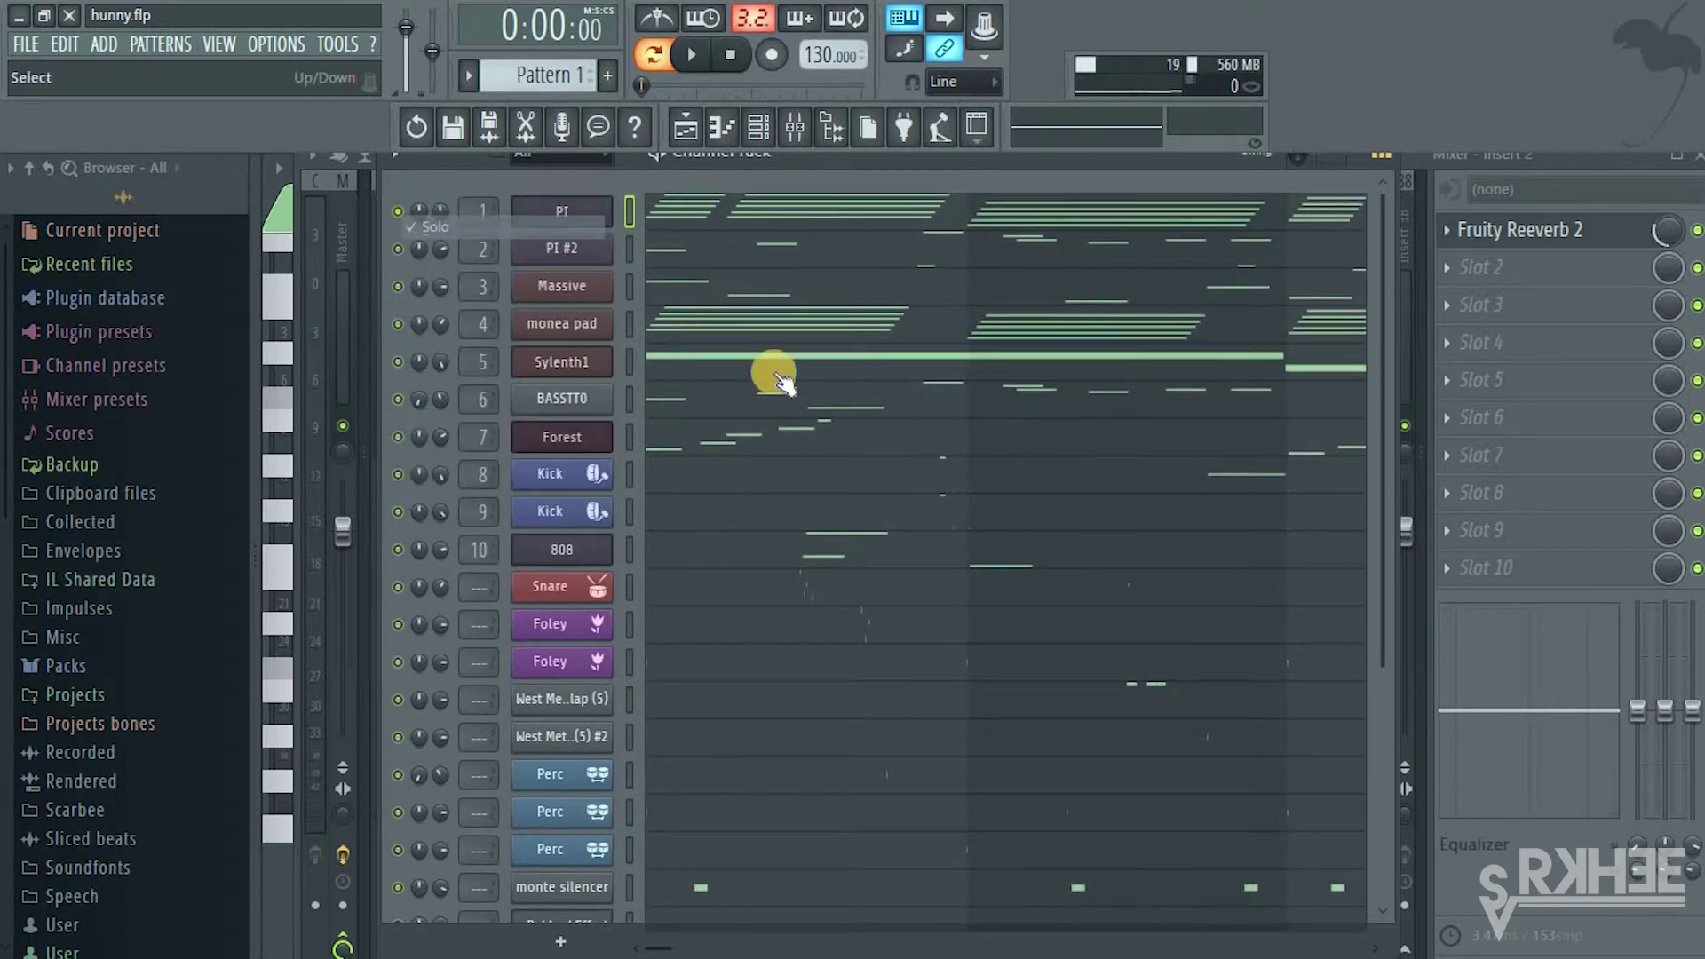
{"action": "left_click_drag", "start_coordinate": [1383, 386], "coordinate": [1408, 204]}
{"action": "scroll", "coordinate": [569, 364], "scroll_direction": "up", "scroll_amount": 1}
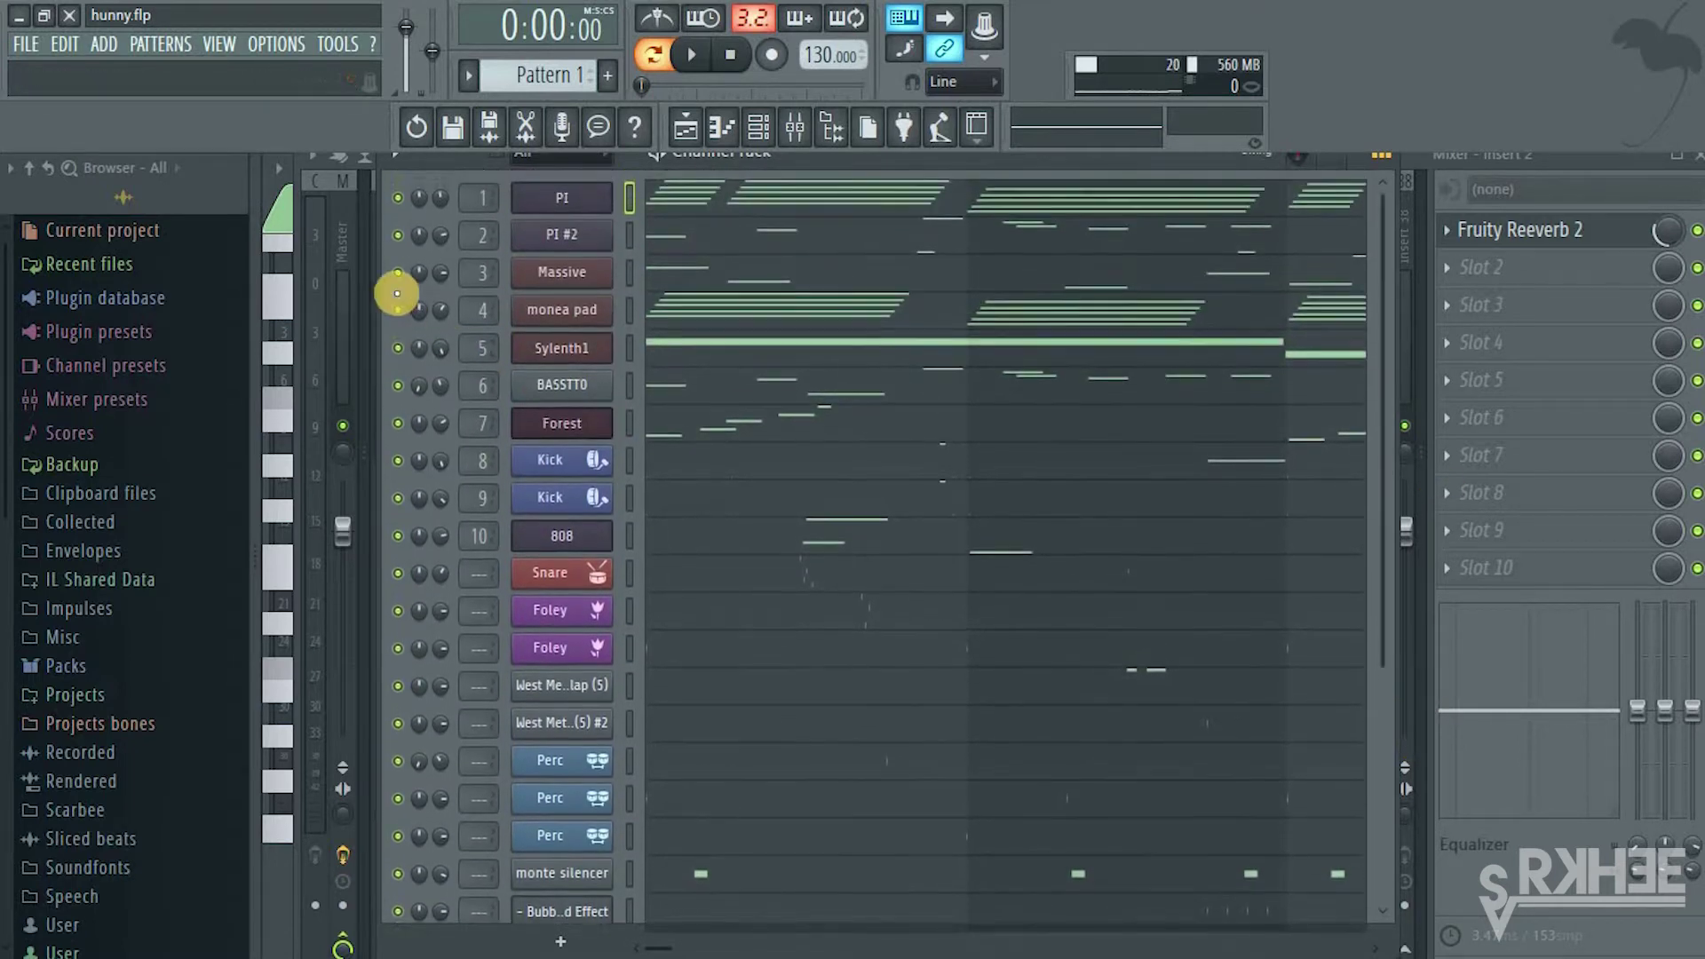
{"action": "left_click", "coordinate": [398, 437]}
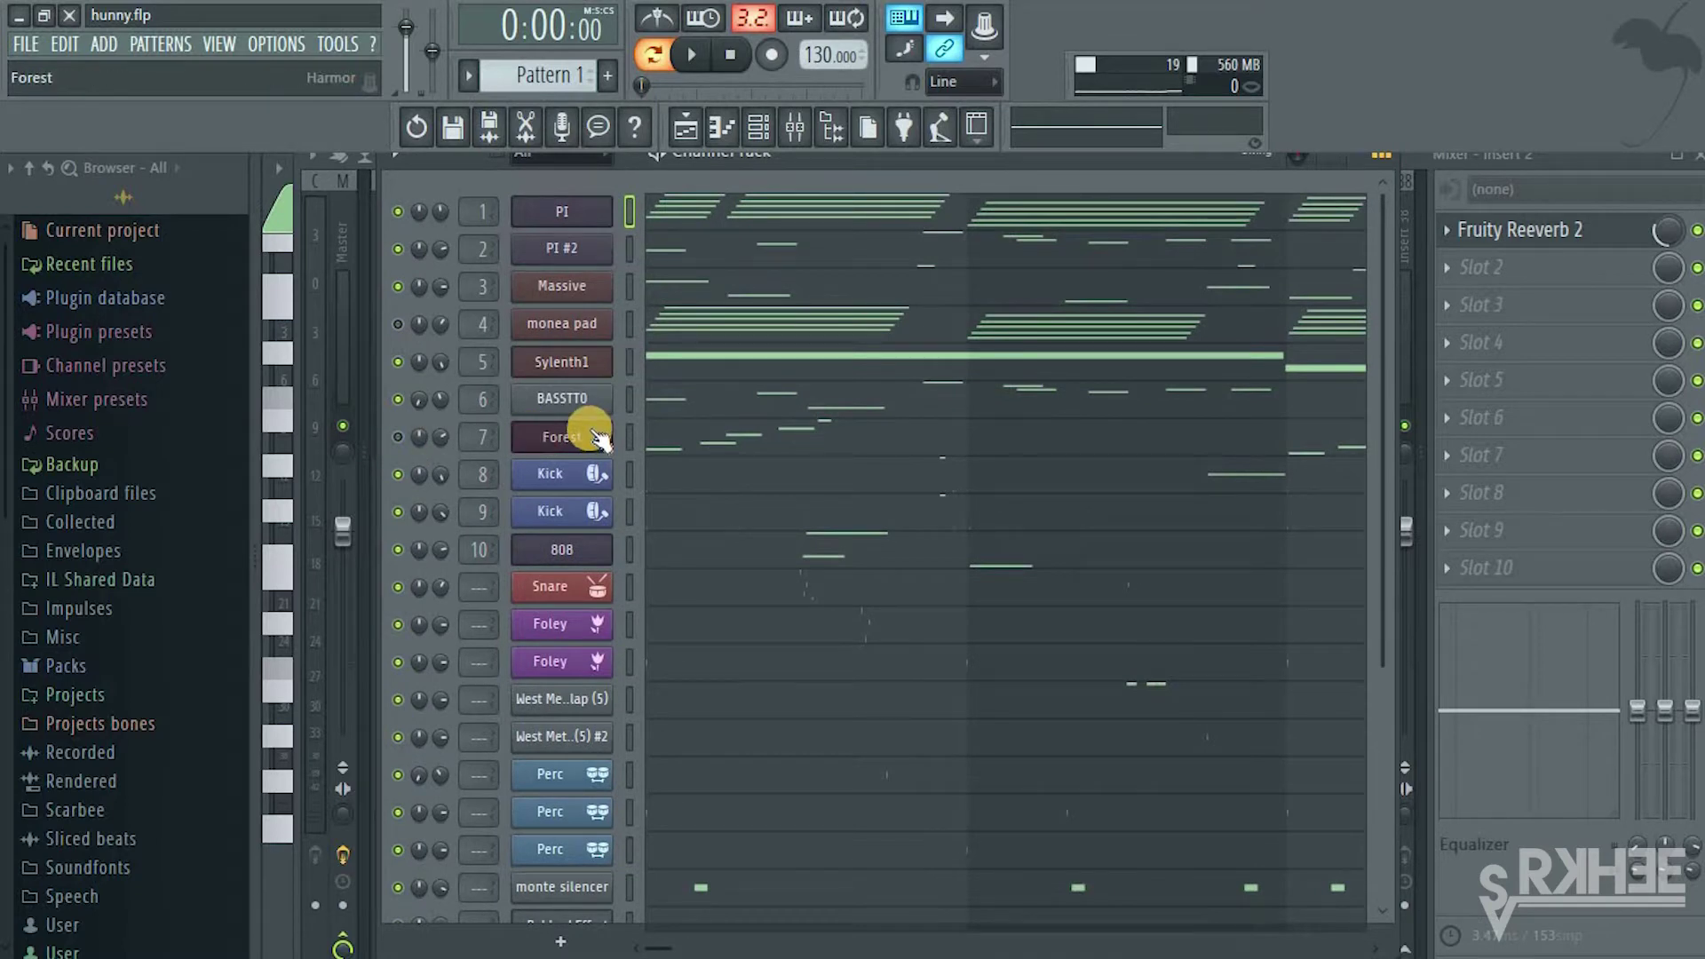
Play Pattern 1 to audition the melody, mute the BASSTTO channel during playback, and stop
{"action": "key", "text": "space"}
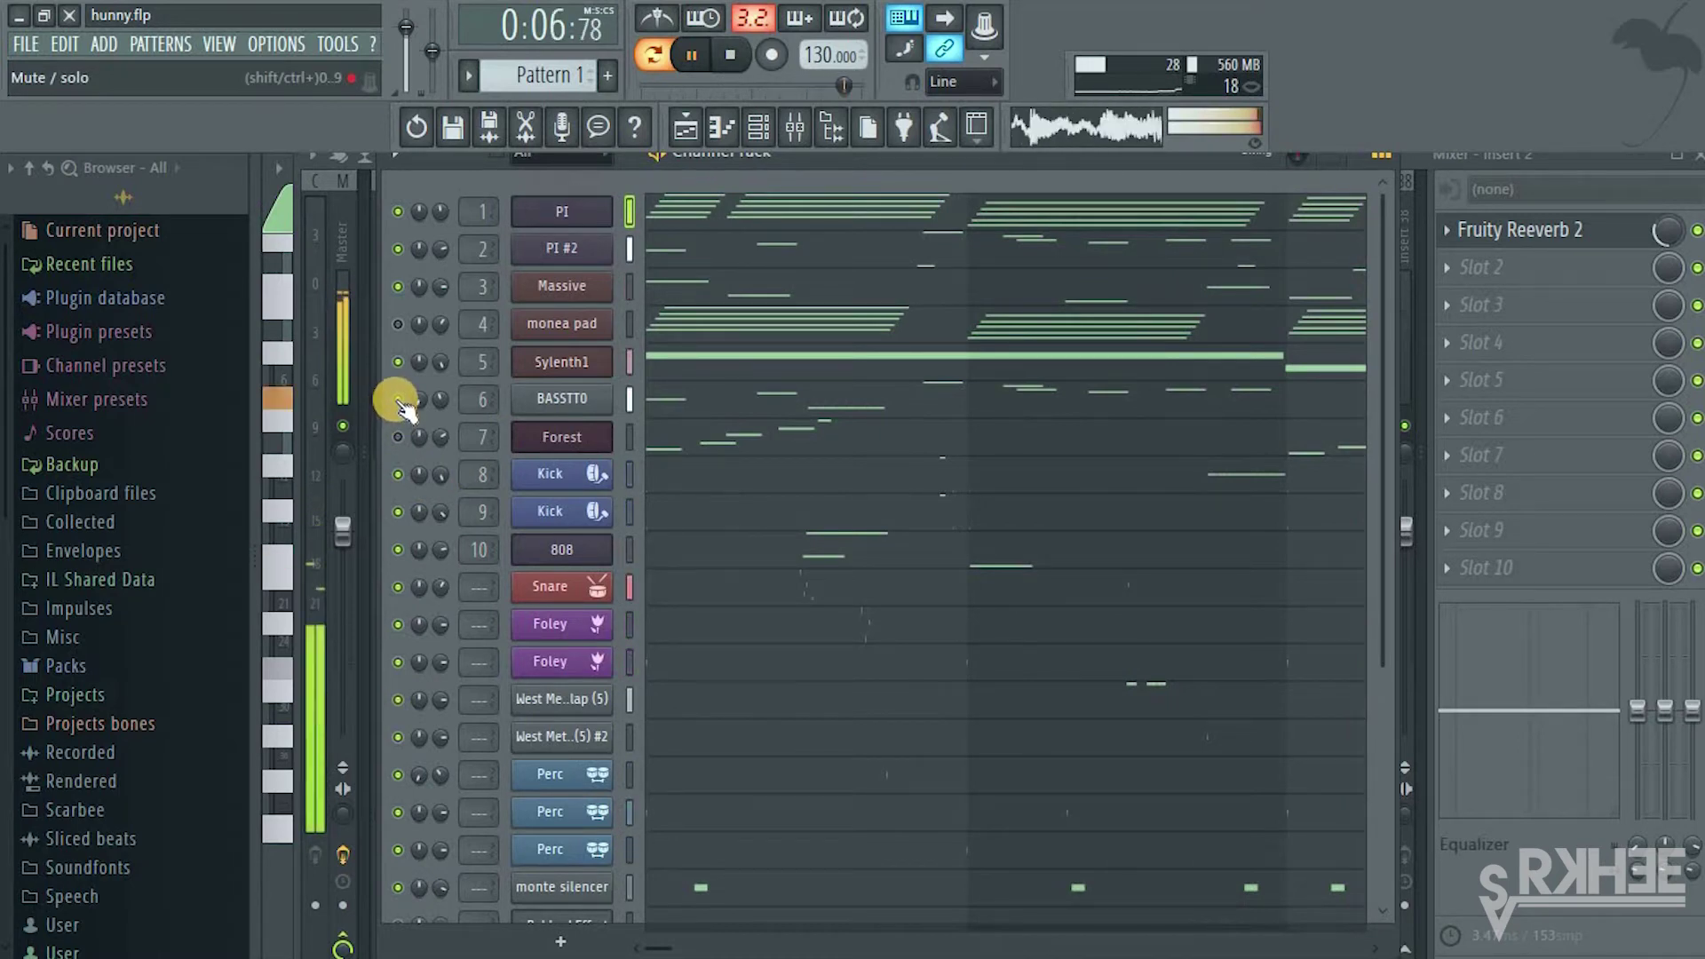
{"action": "left_click", "coordinate": [397, 433]}
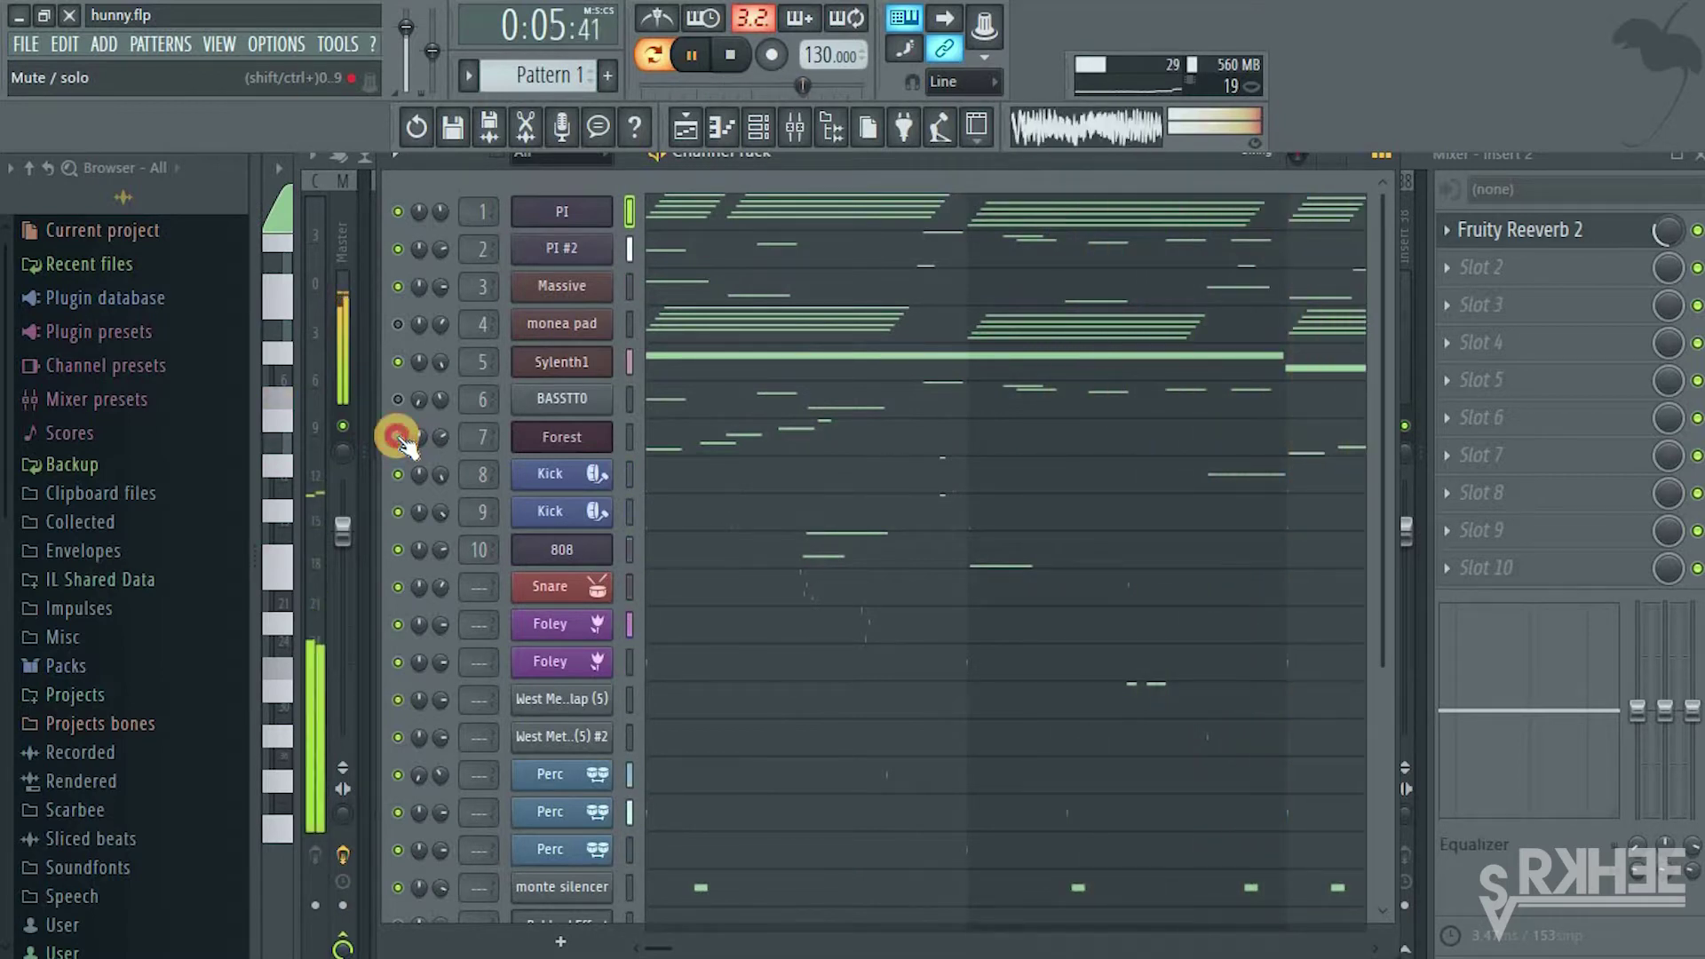
{"action": "key", "text": "space"}
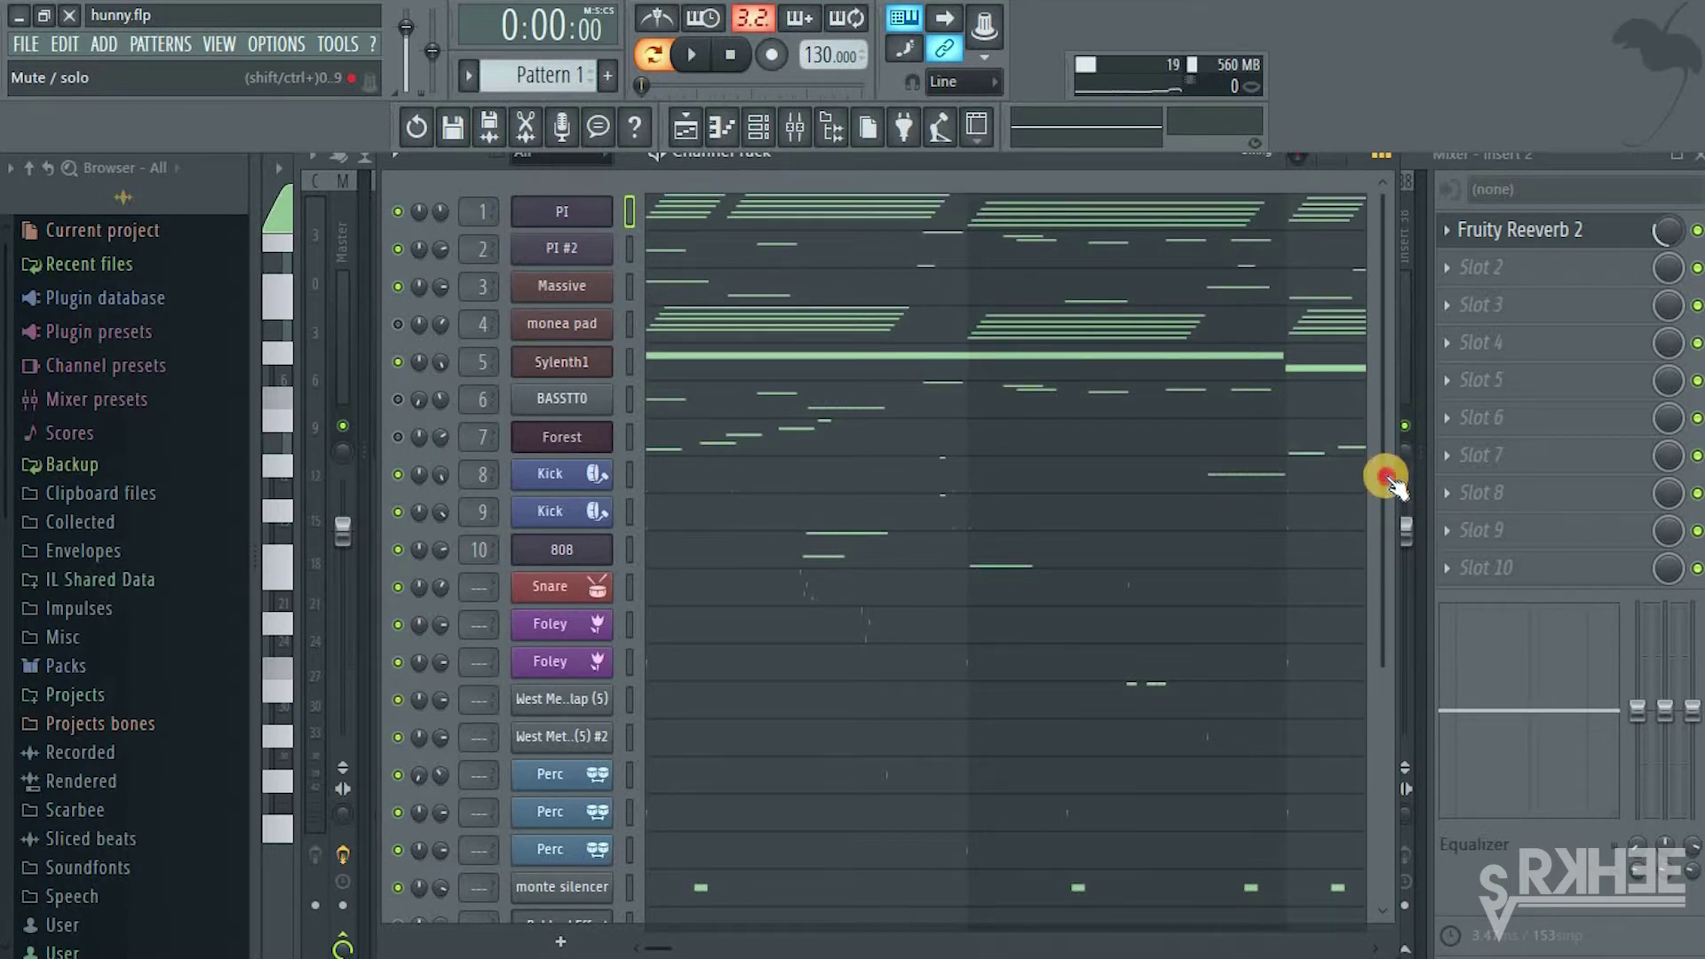
{"action": "left_click_drag", "start_coordinate": [1387, 536], "coordinate": [1382, 182]}
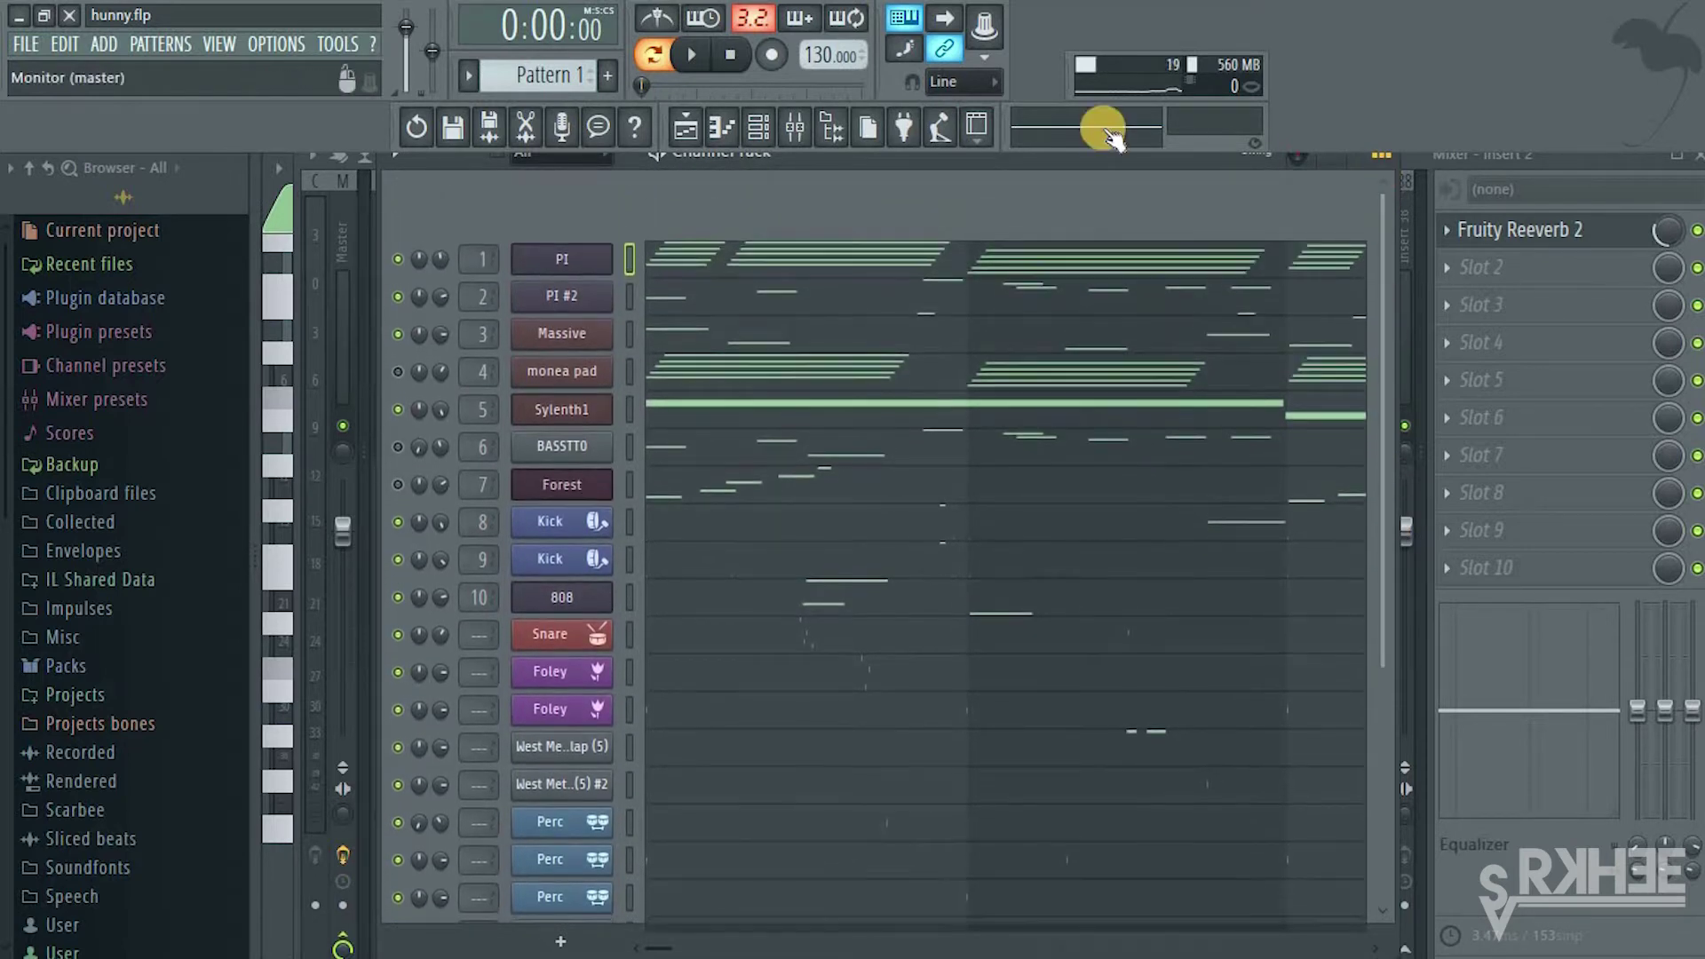
Solo the PI channel and open its 3x Osc instrument
{"action": "right_click", "coordinate": [406, 224]}
{"action": "left_click", "coordinate": [434, 274]}
{"action": "left_click", "coordinate": [552, 217]}
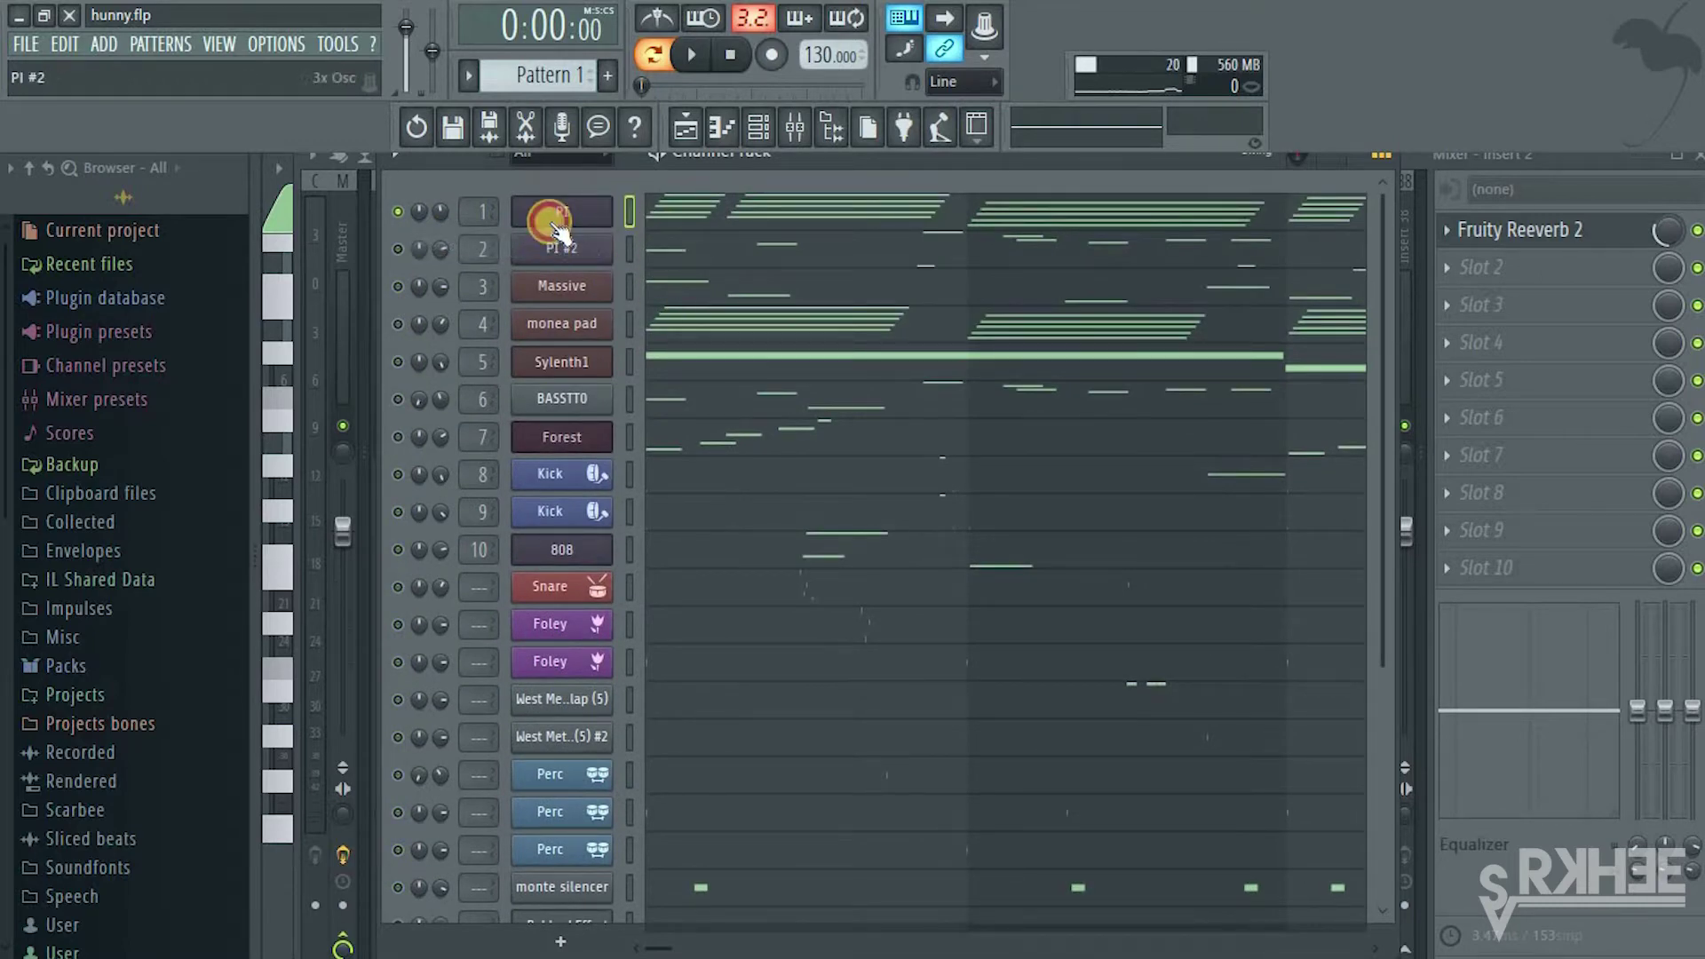
Examine the oscillator coarse pitch and mix levels of PI's 3x Osc, and its volume envelope
{"action": "left_click", "coordinate": [700, 302]}
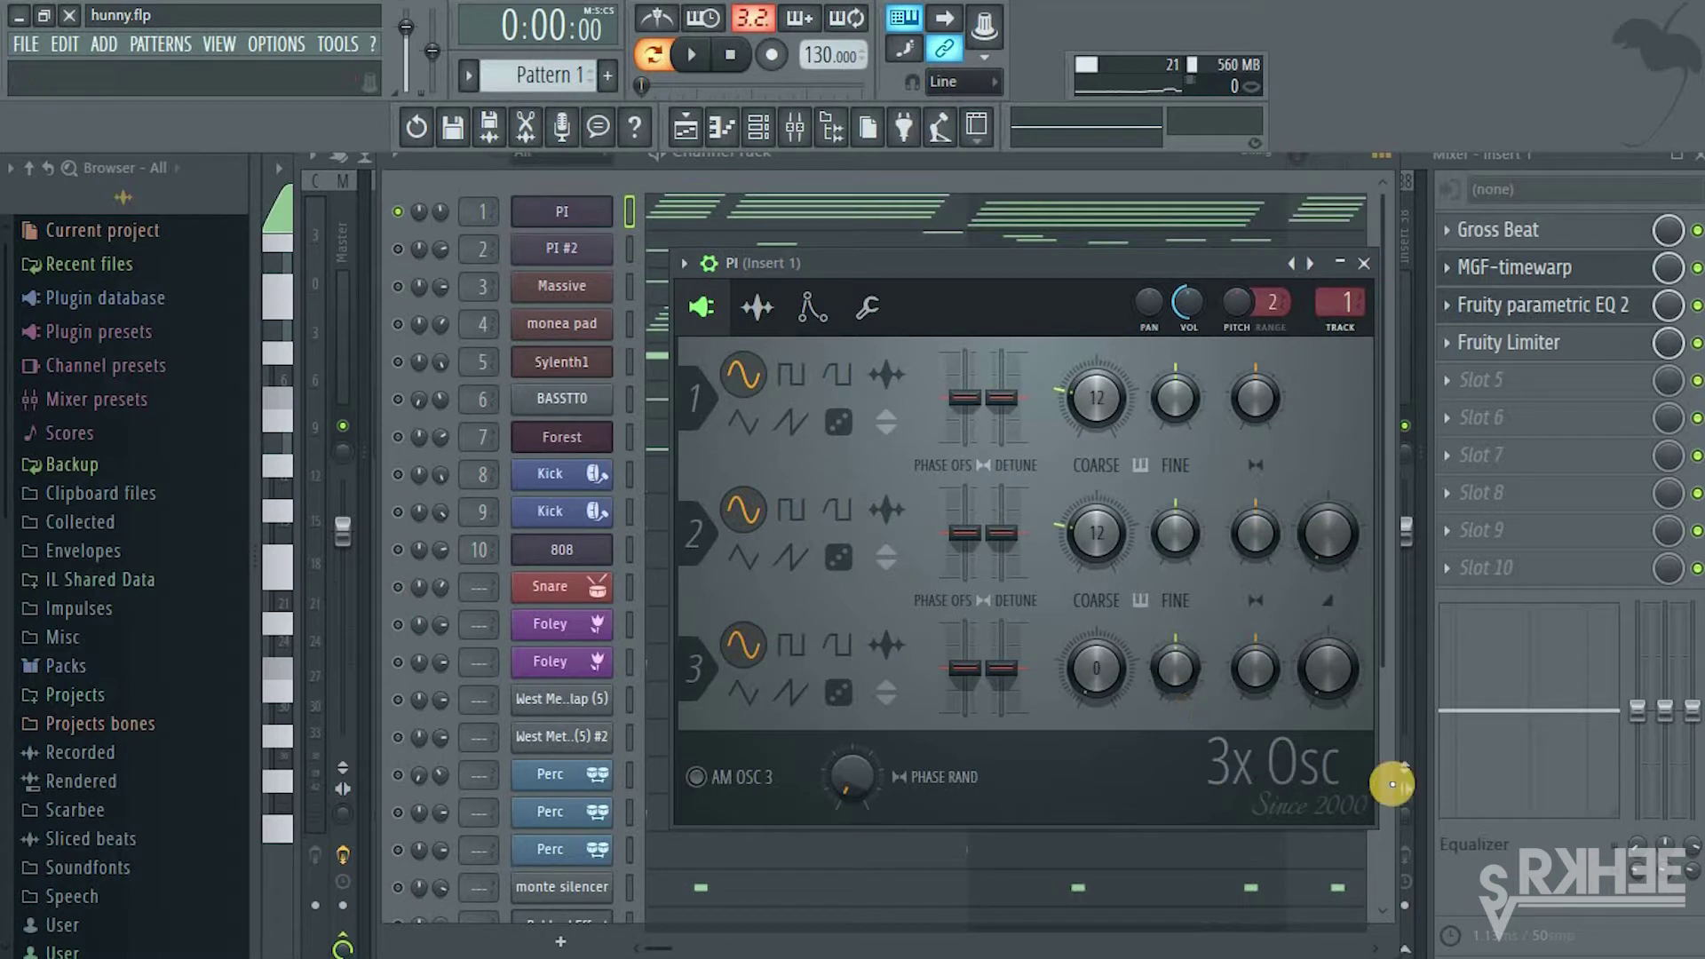
{"action": "left_click", "coordinate": [1320, 686]}
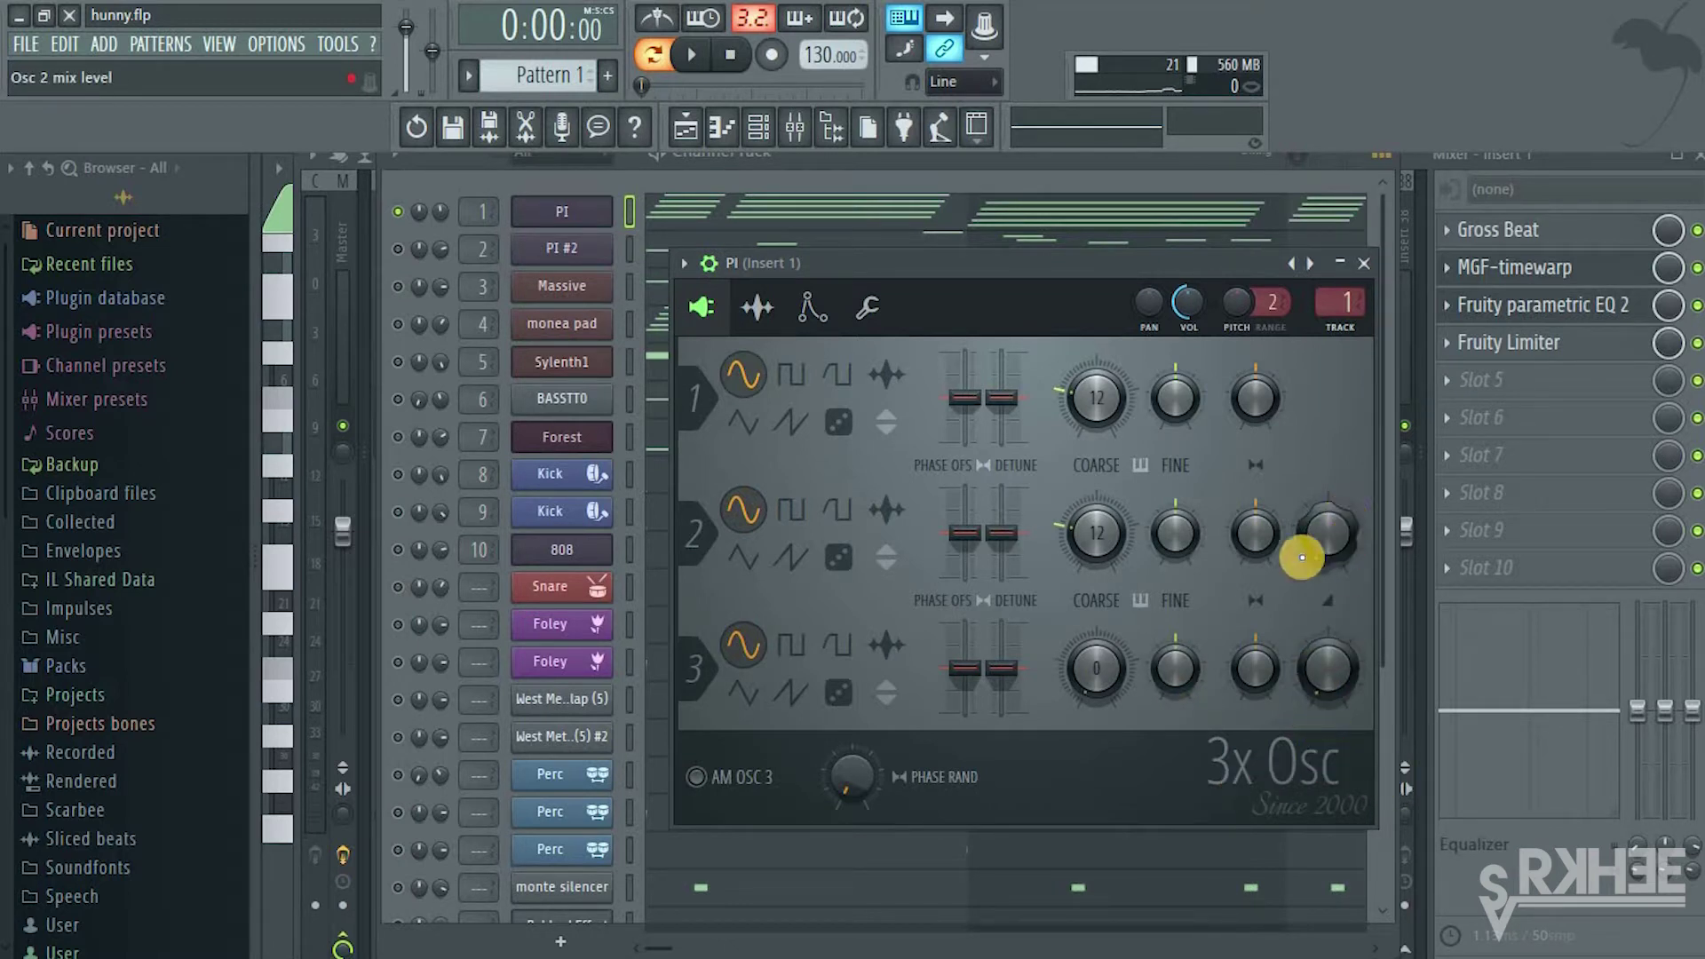
{"action": "left_click_drag", "start_coordinate": [1079, 397], "coordinate": [1118, 432]}
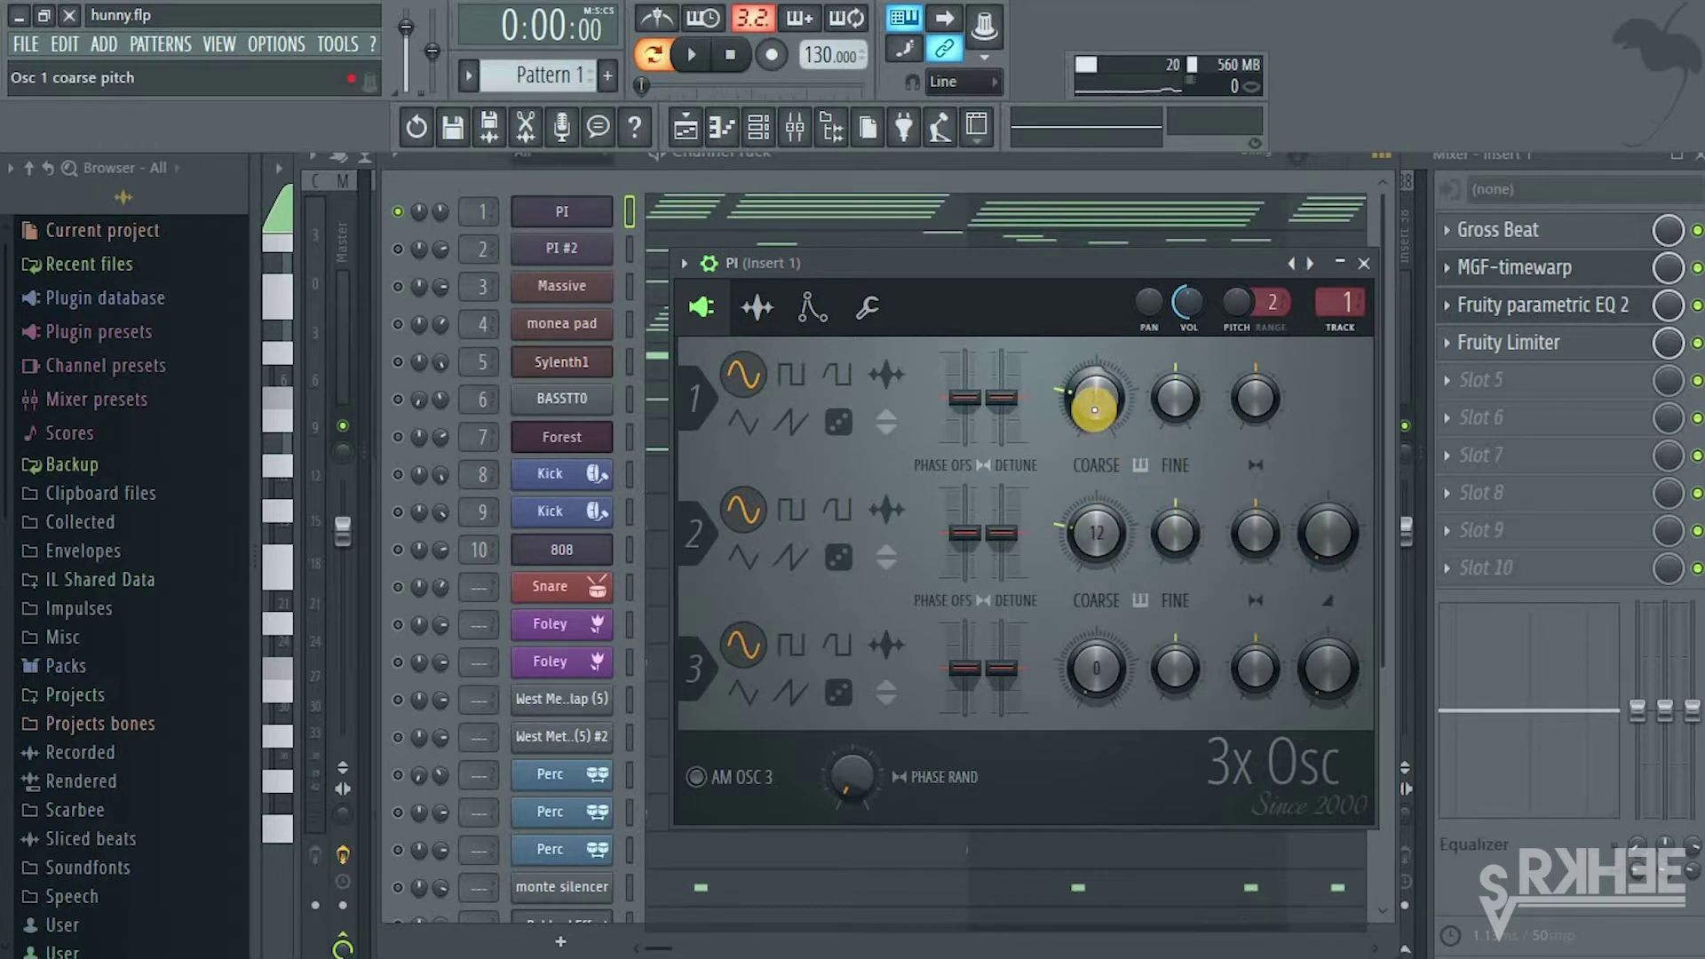
{"action": "left_click", "coordinate": [811, 307]}
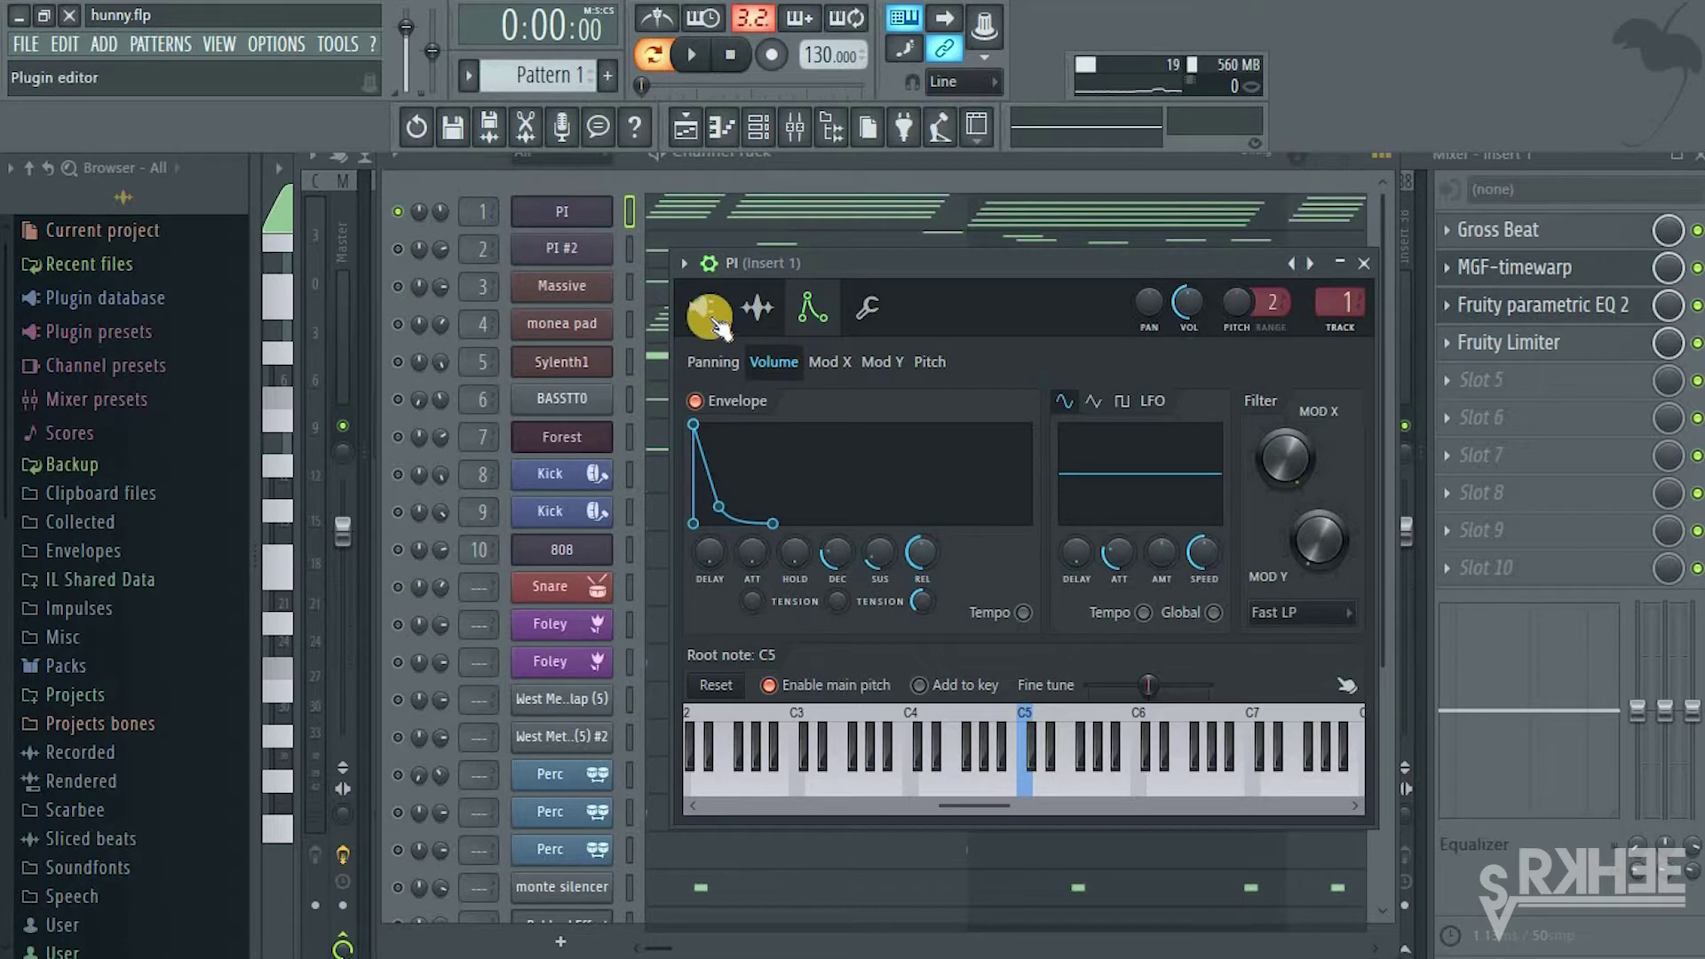
Inspect the Gross Beat, Fruity parametric EQ 2 and Fruity Limiter effects on mixer Insert 1
{"action": "left_click", "coordinate": [796, 128]}
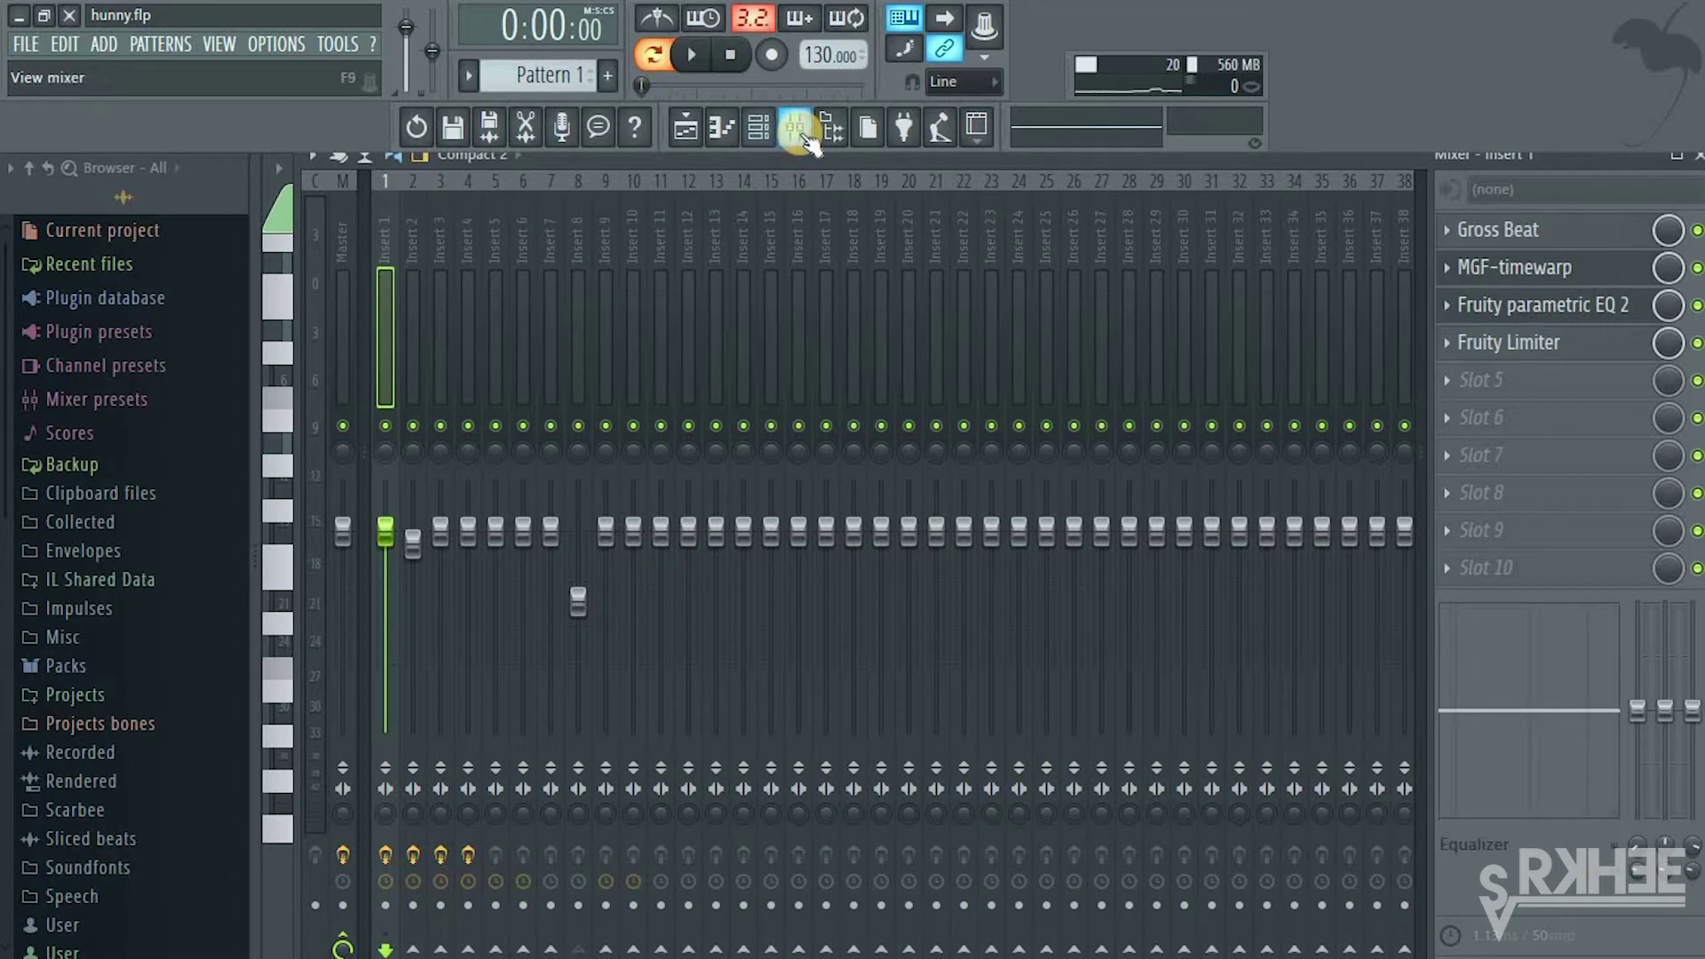
{"action": "left_click", "coordinate": [1532, 230]}
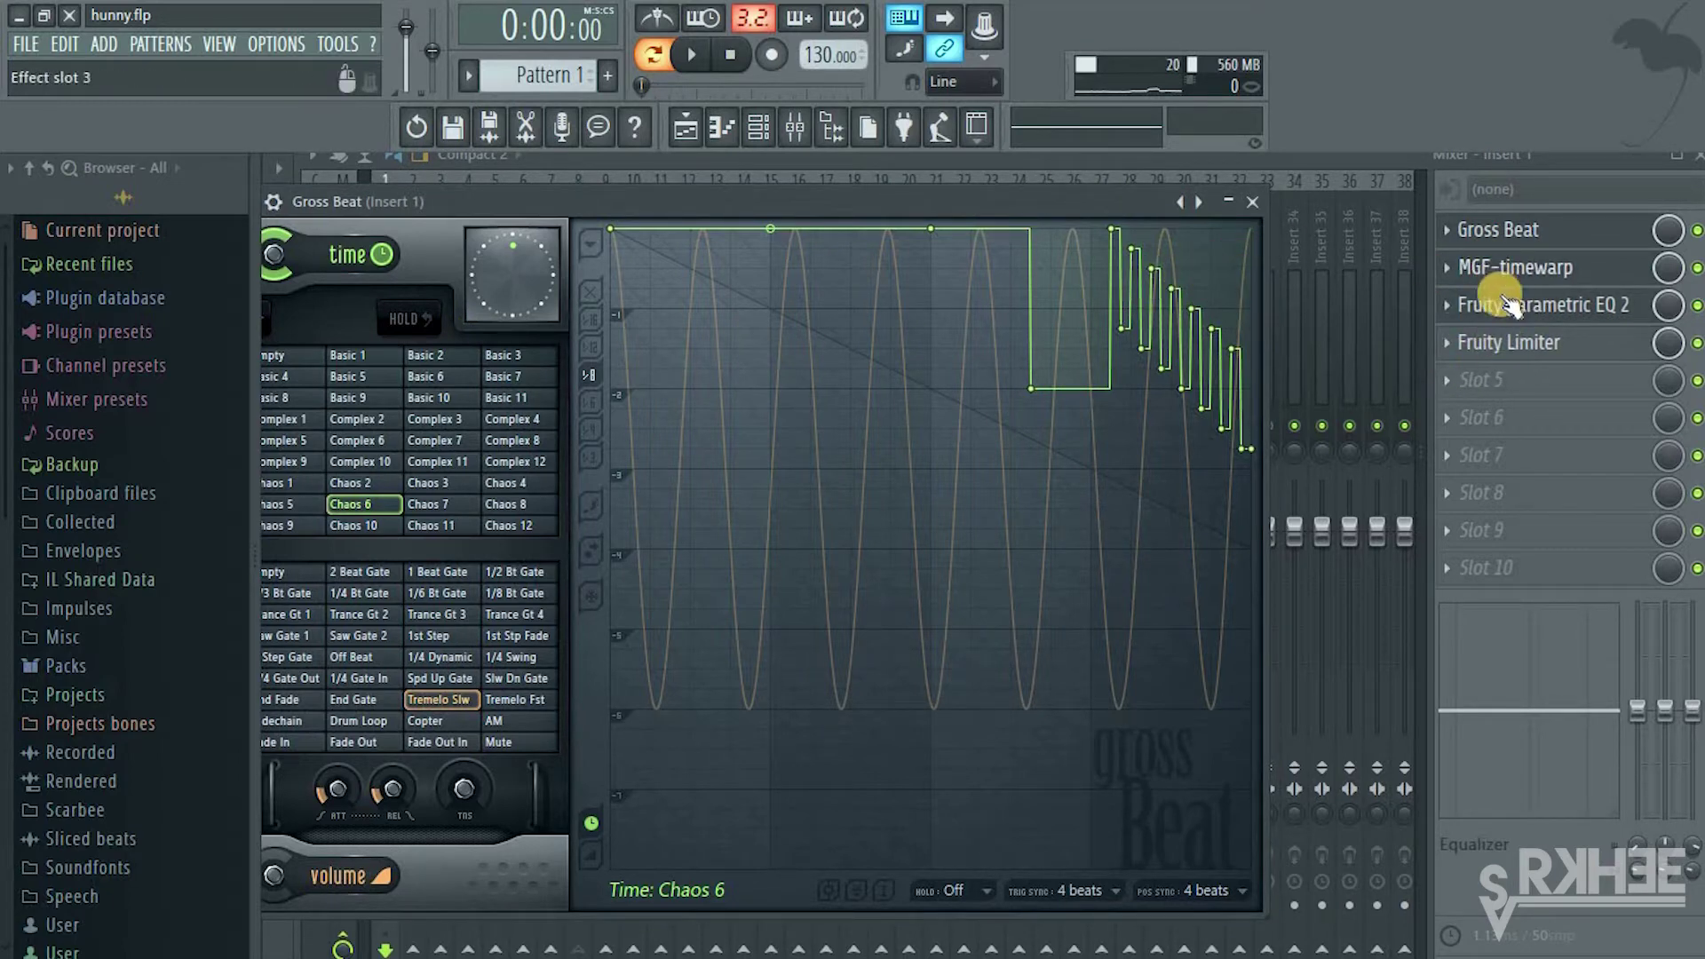
{"action": "left_click", "coordinate": [1255, 205]}
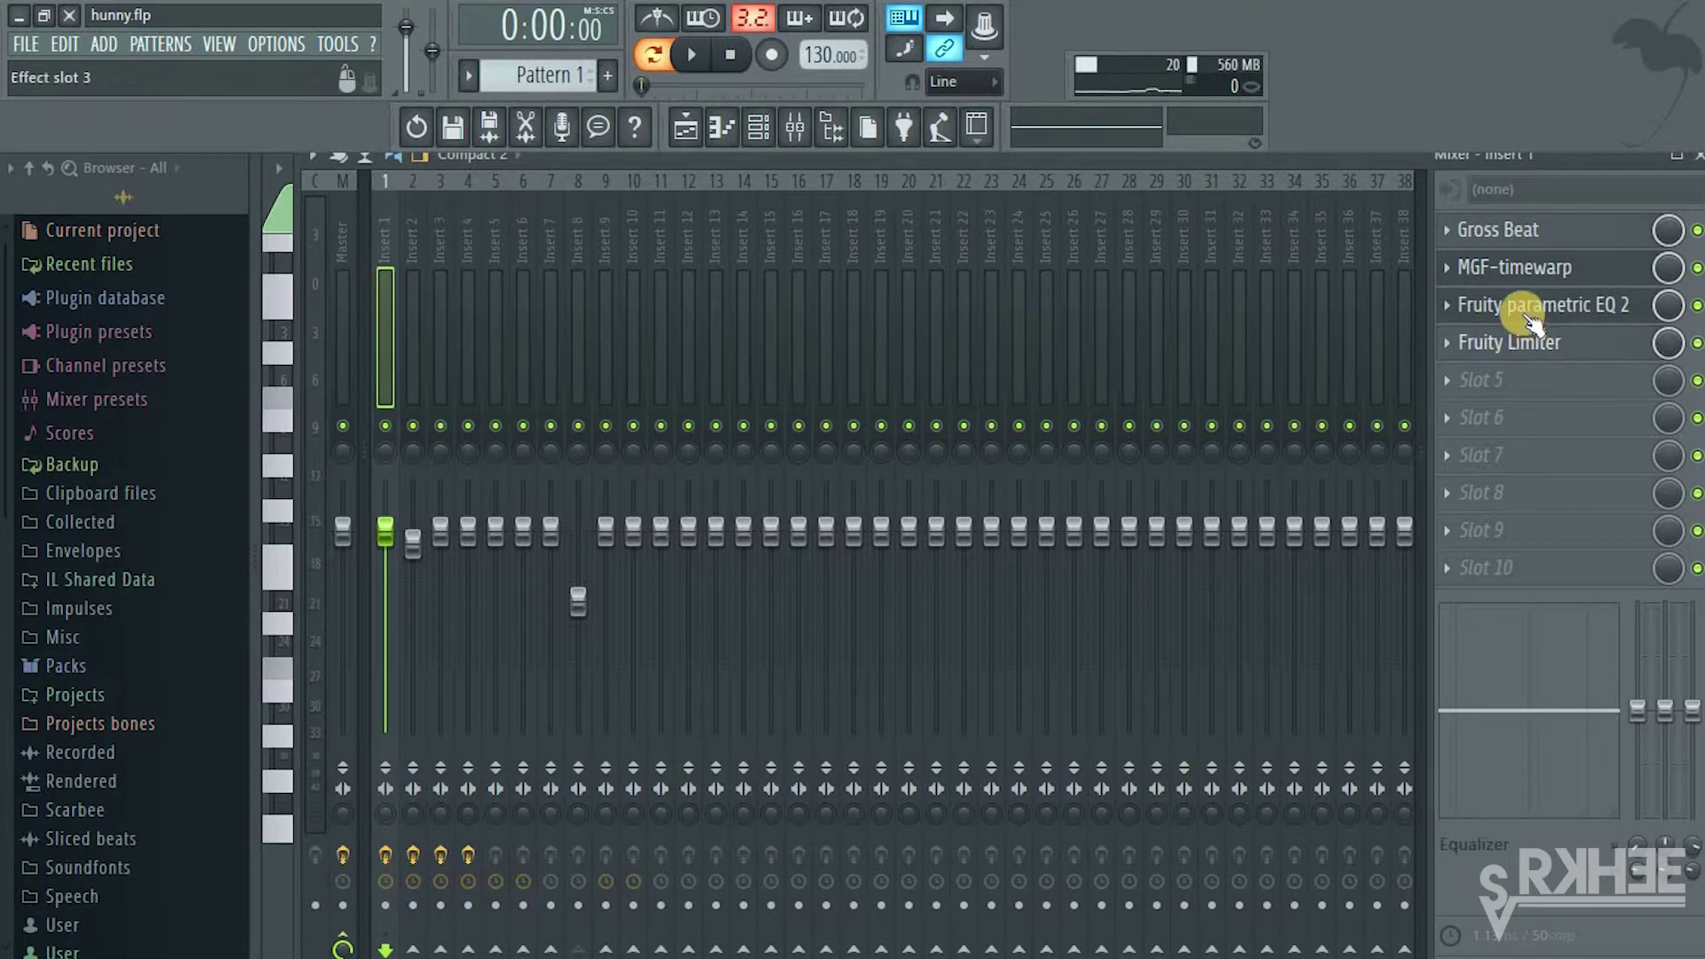
{"action": "left_click", "coordinate": [1524, 313]}
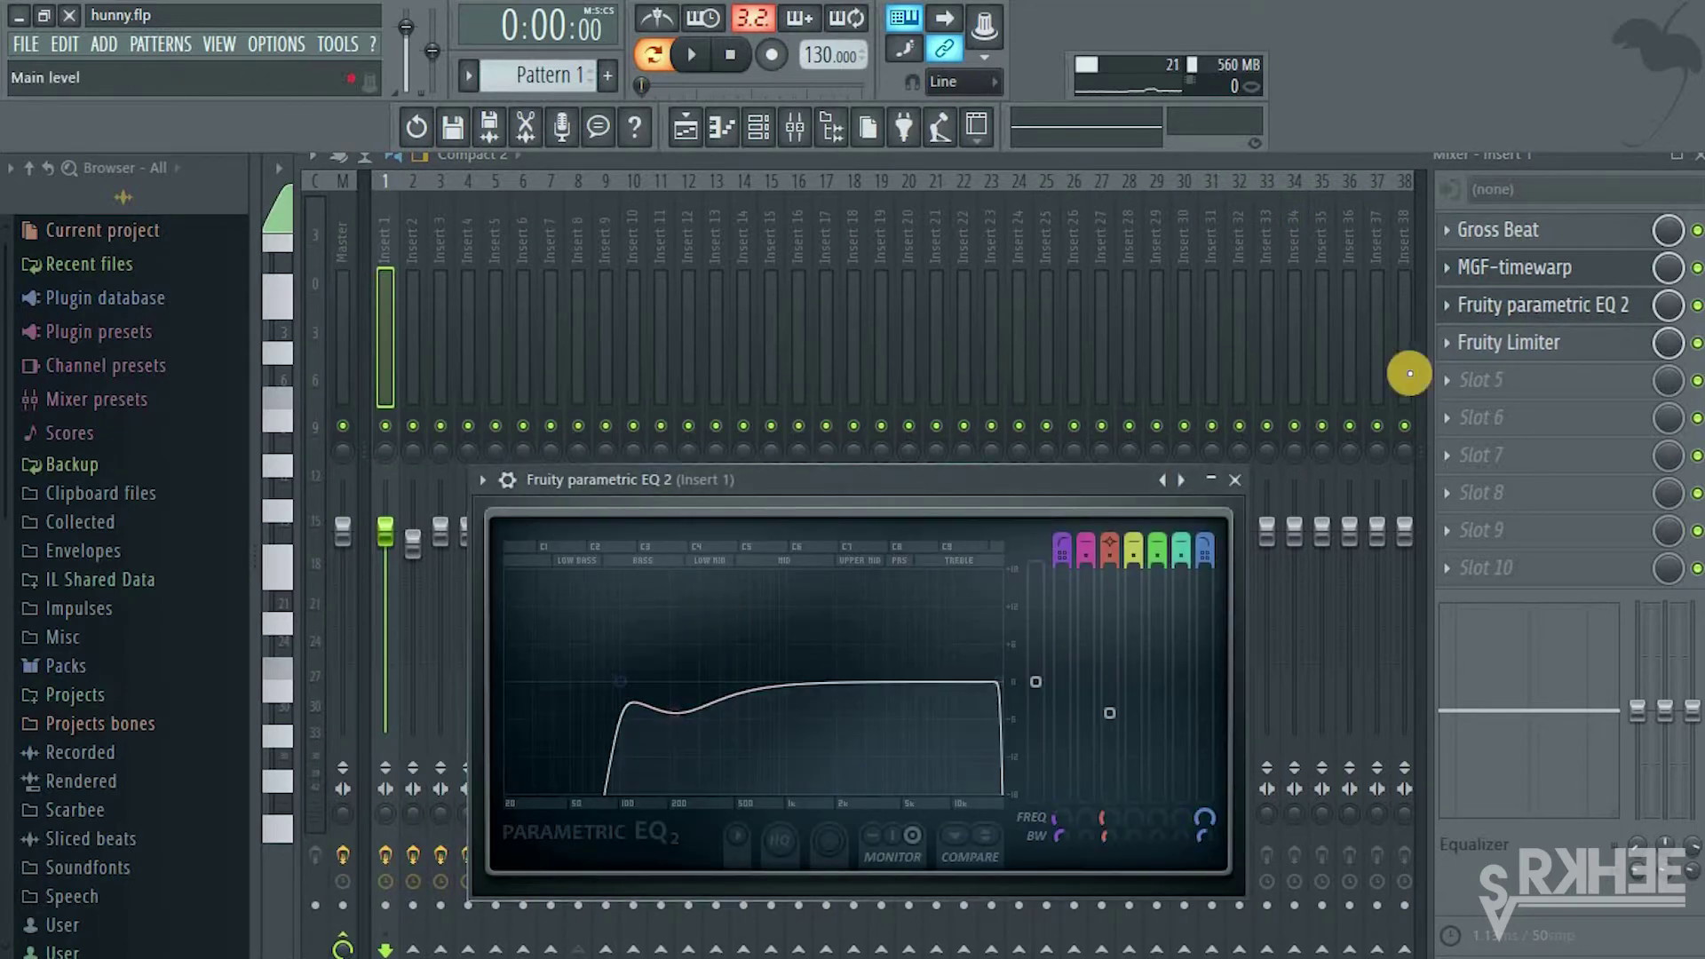
{"action": "left_click", "coordinate": [1522, 348]}
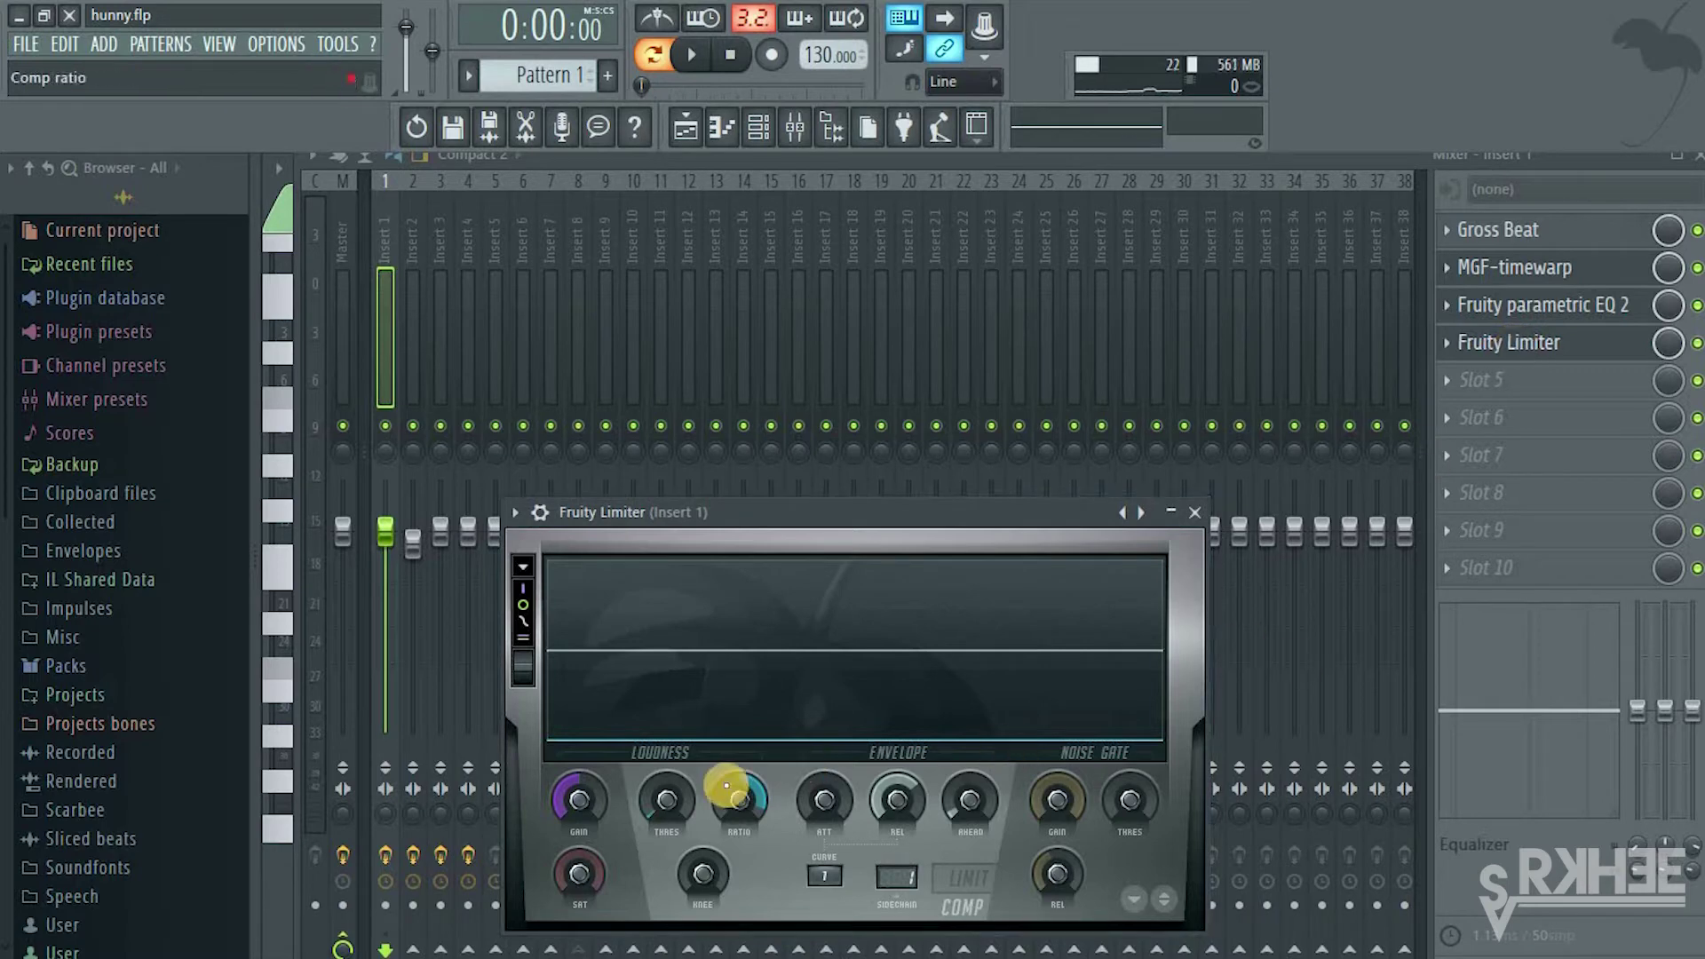
Play the soloed PI channel and examine its chord notes in the piano roll
{"action": "left_click", "coordinate": [765, 128]}
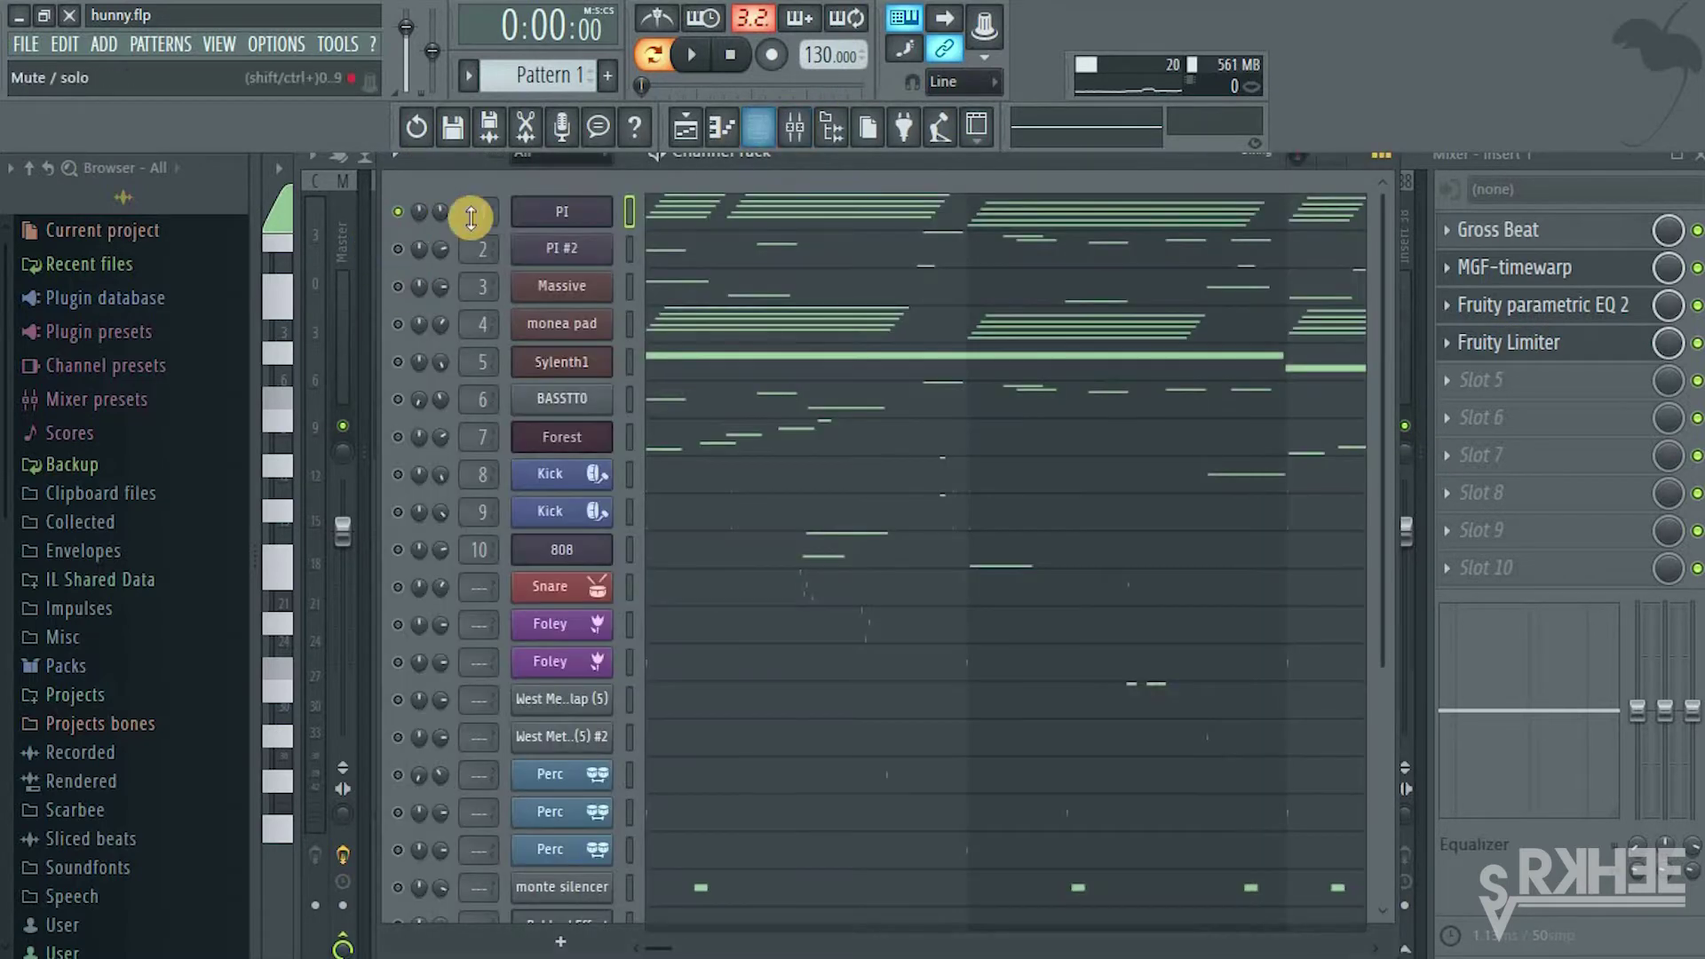
{"action": "key", "text": "space"}
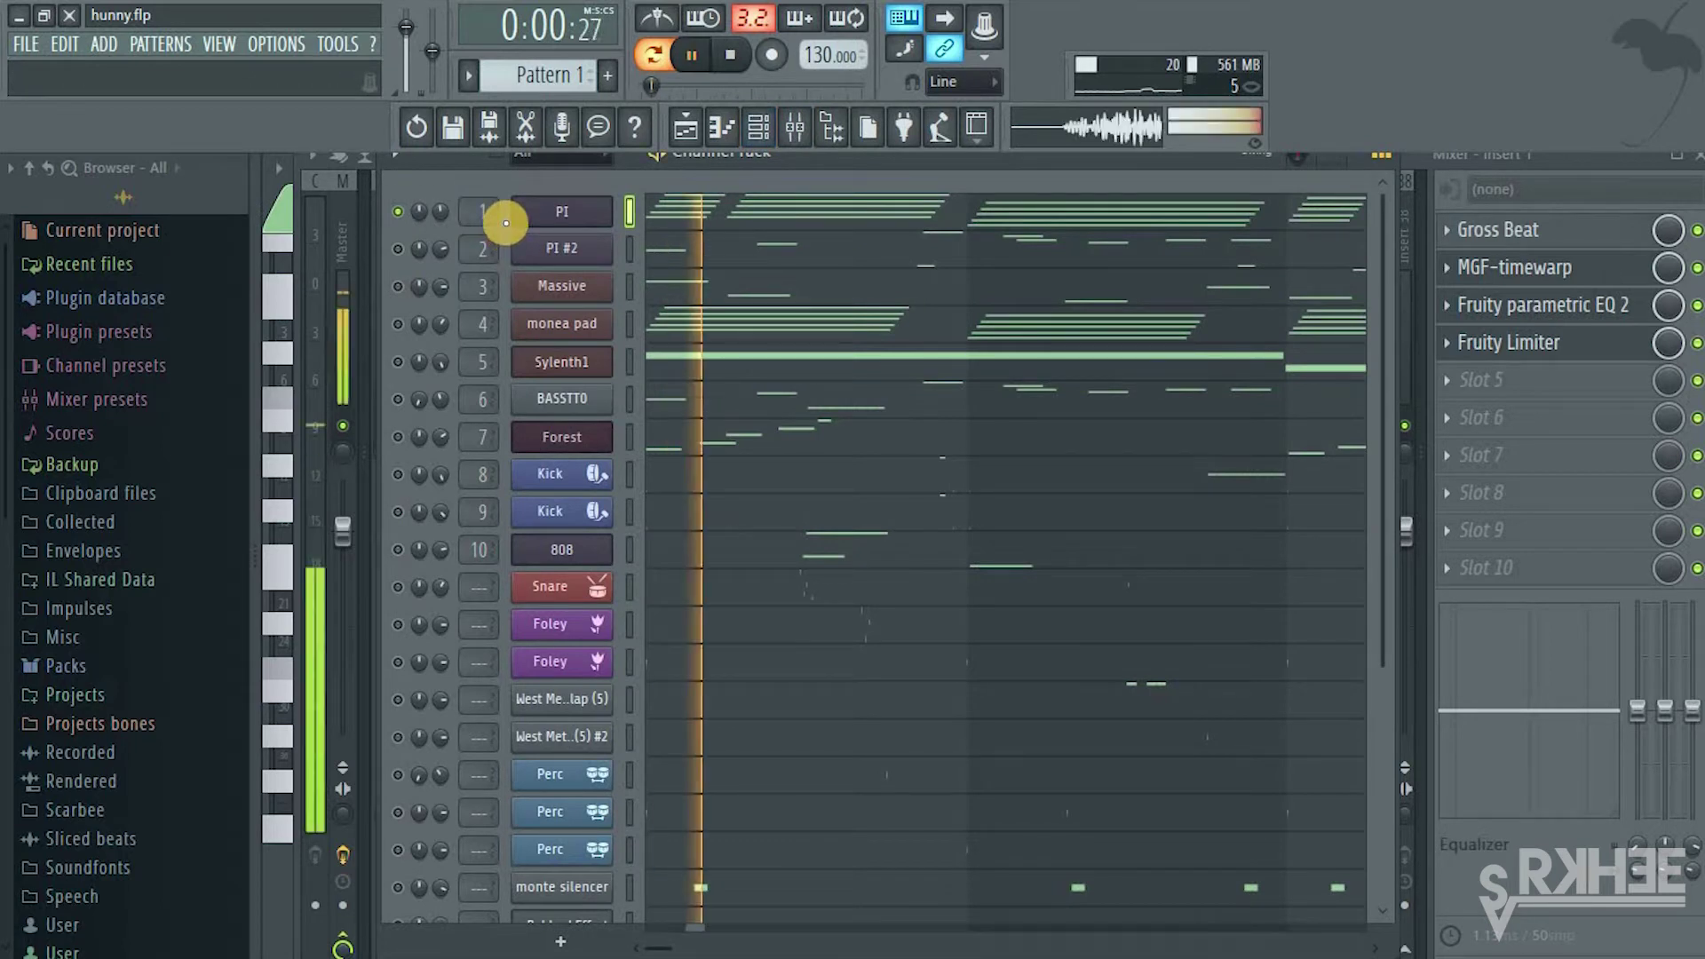
{"action": "left_click", "coordinate": [657, 211]}
{"action": "left_click_drag", "start_coordinate": [1691, 513], "coordinate": [1692, 559]}
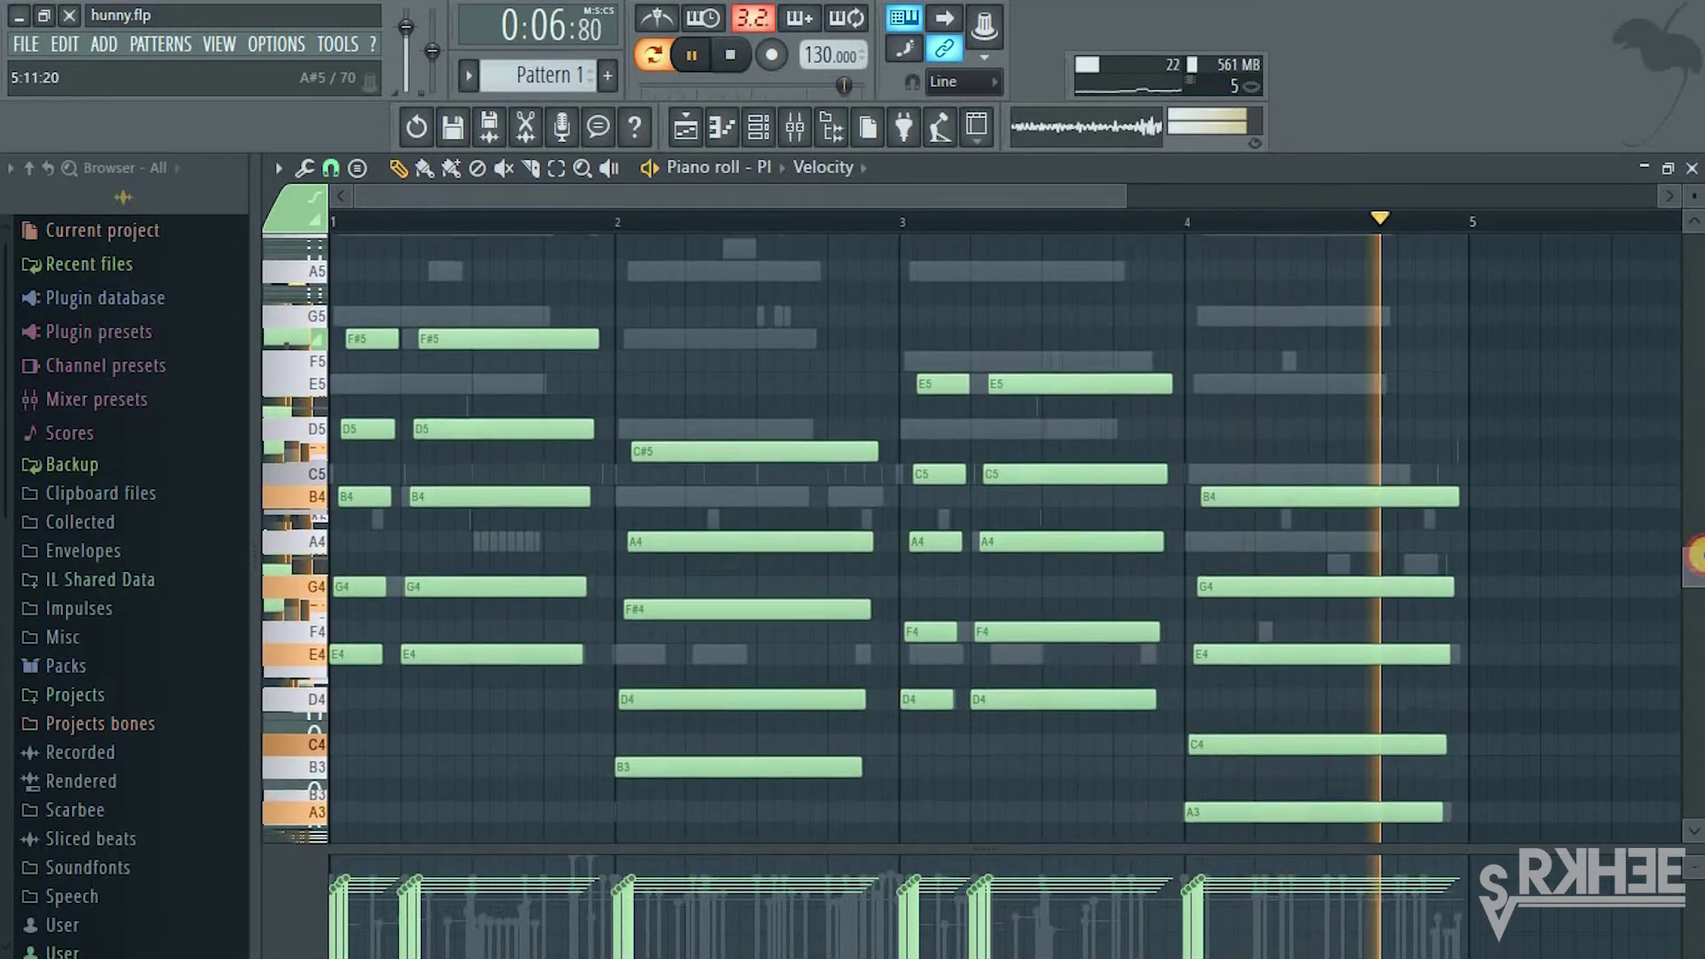
{"action": "key", "text": "space"}
Open PI #2's instrument to examine its volume envelope, and play the channel together with PI
{"action": "left_click", "coordinate": [753, 122]}
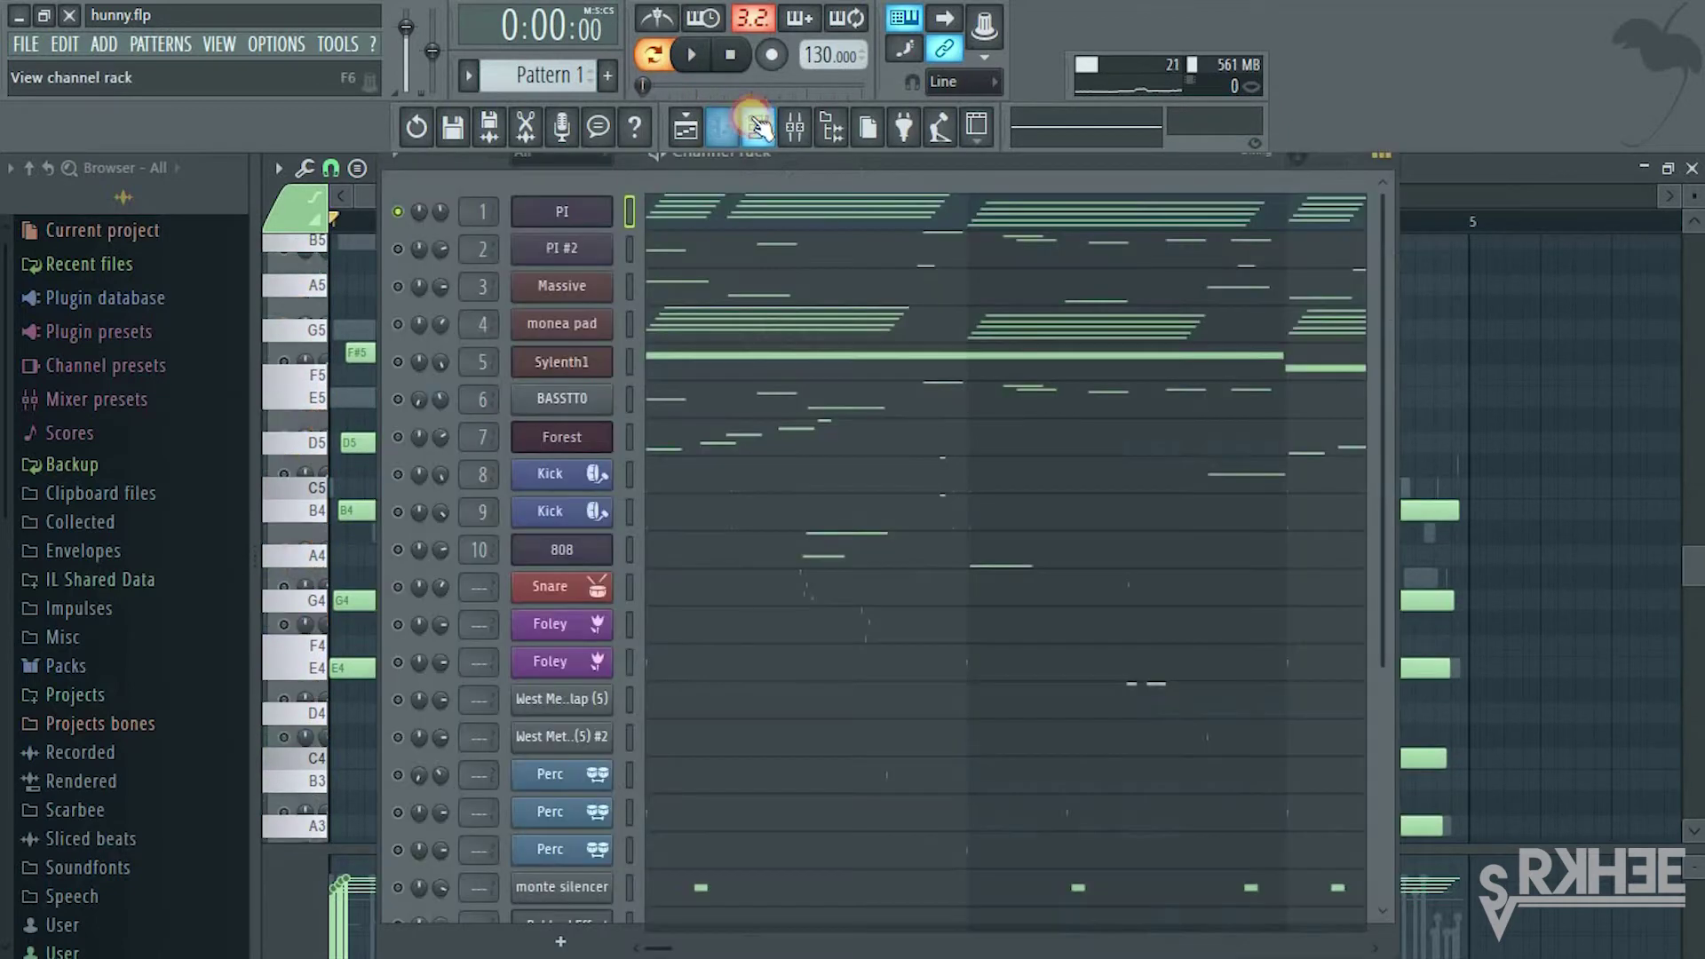
{"action": "left_click", "coordinate": [547, 248]}
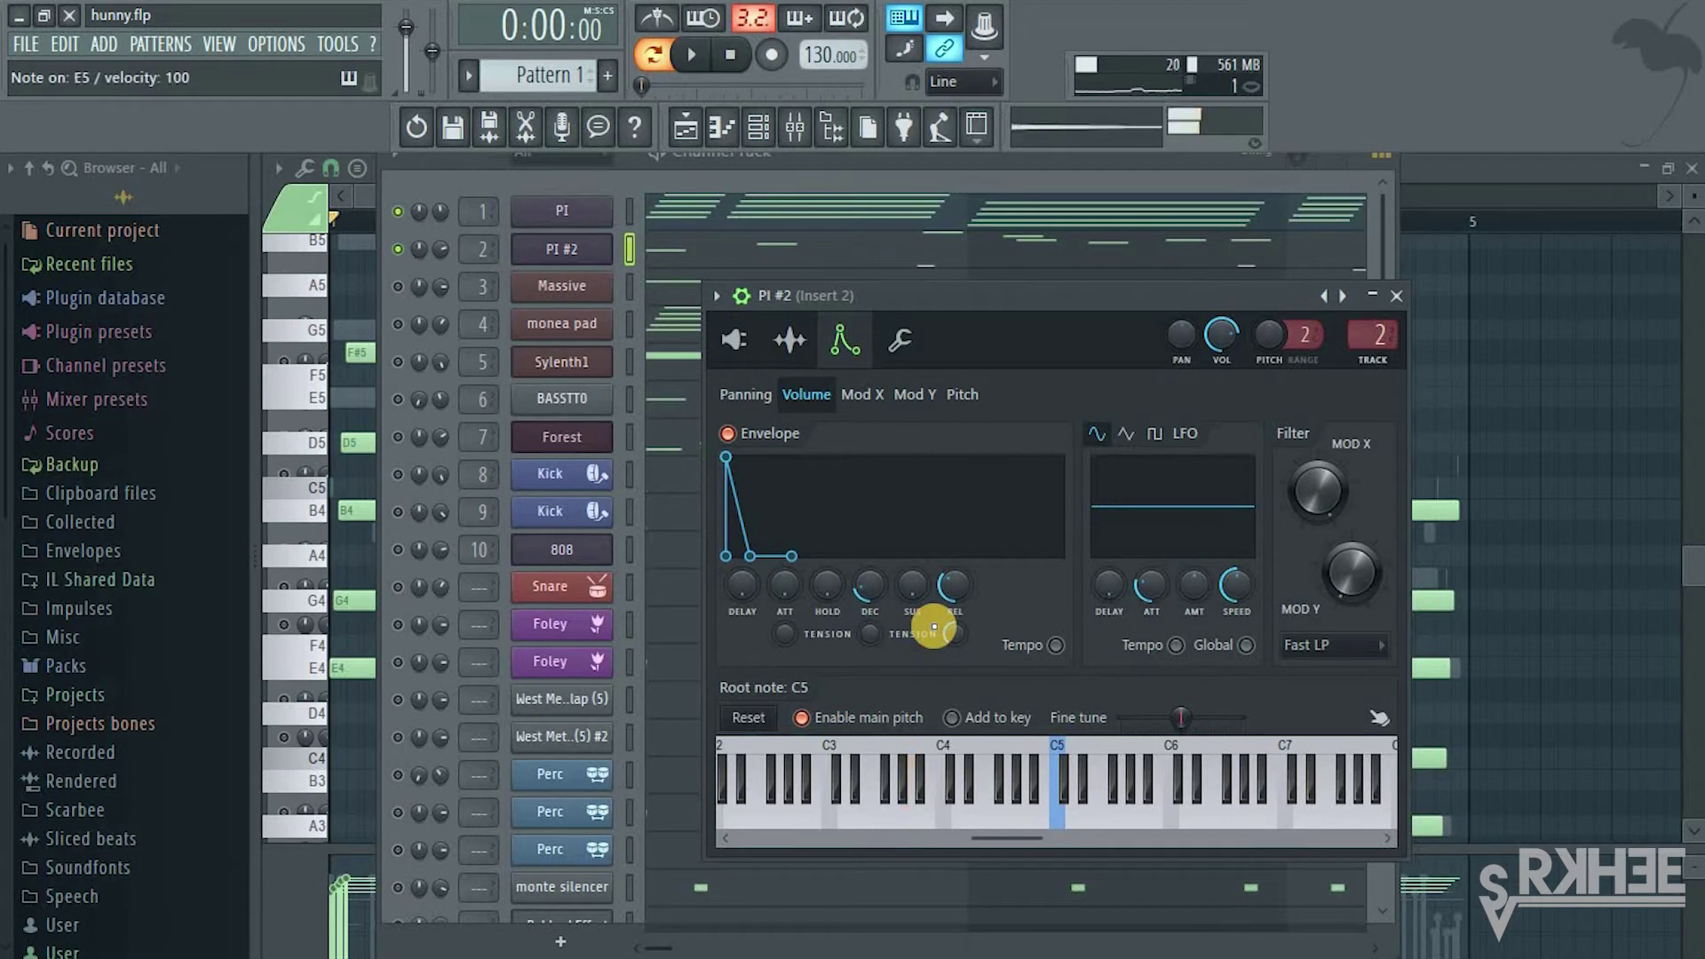
{"action": "key", "text": "space"}
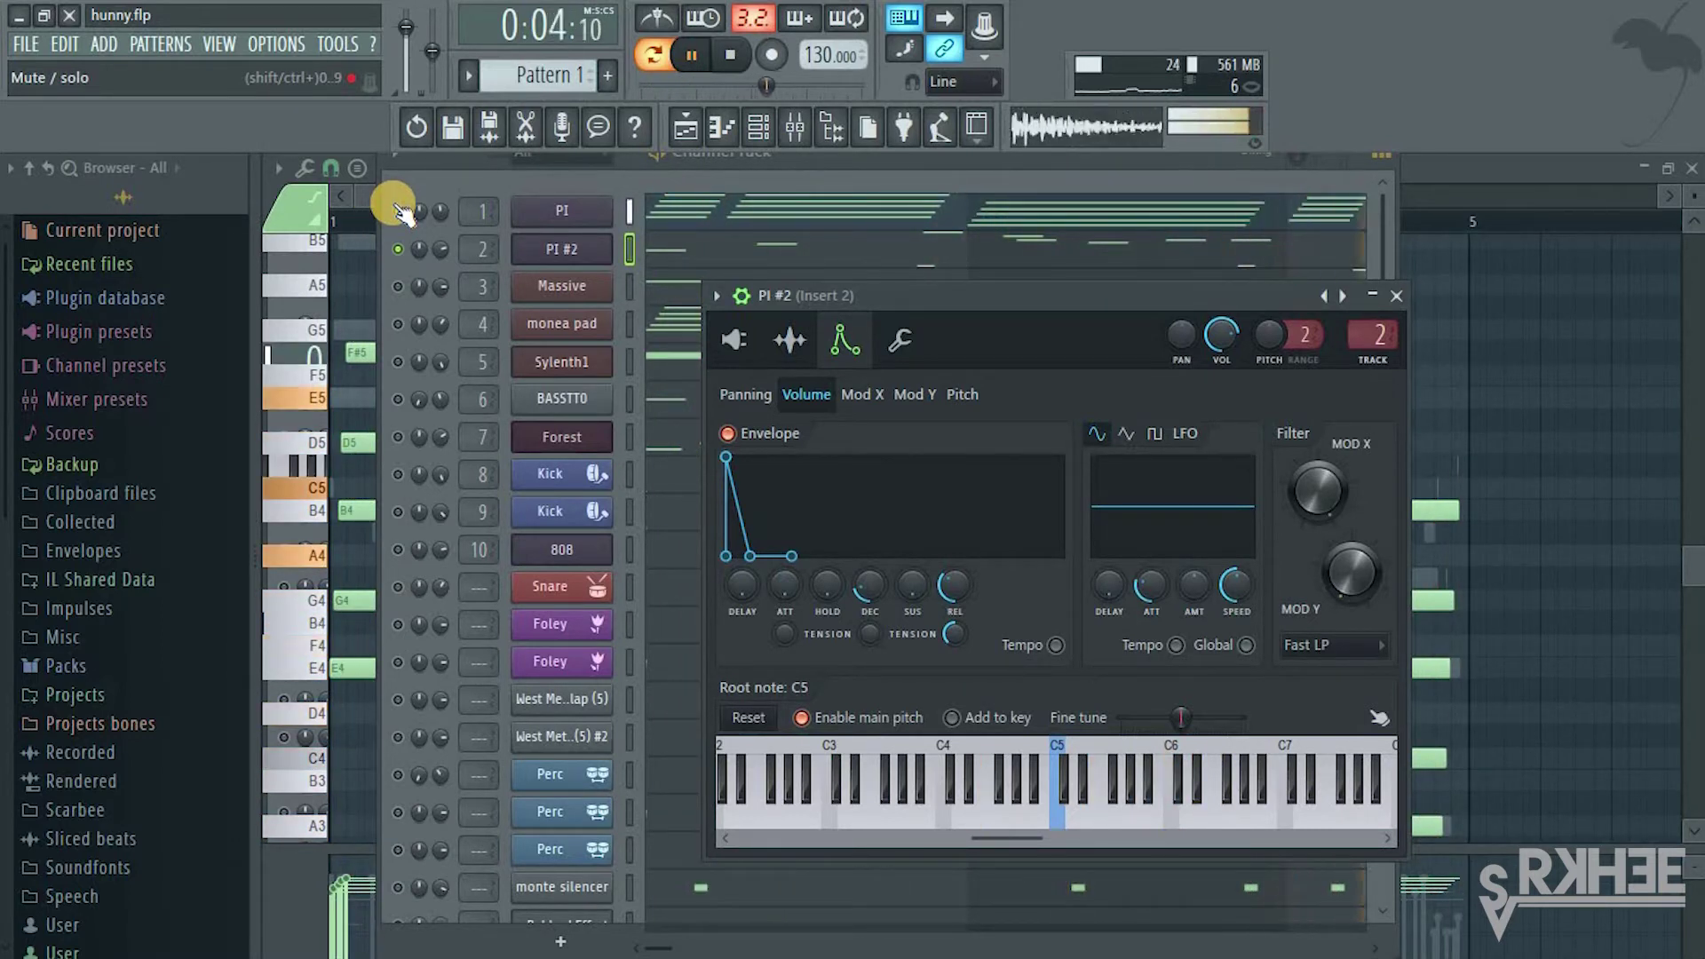
{"action": "key", "text": "space"}
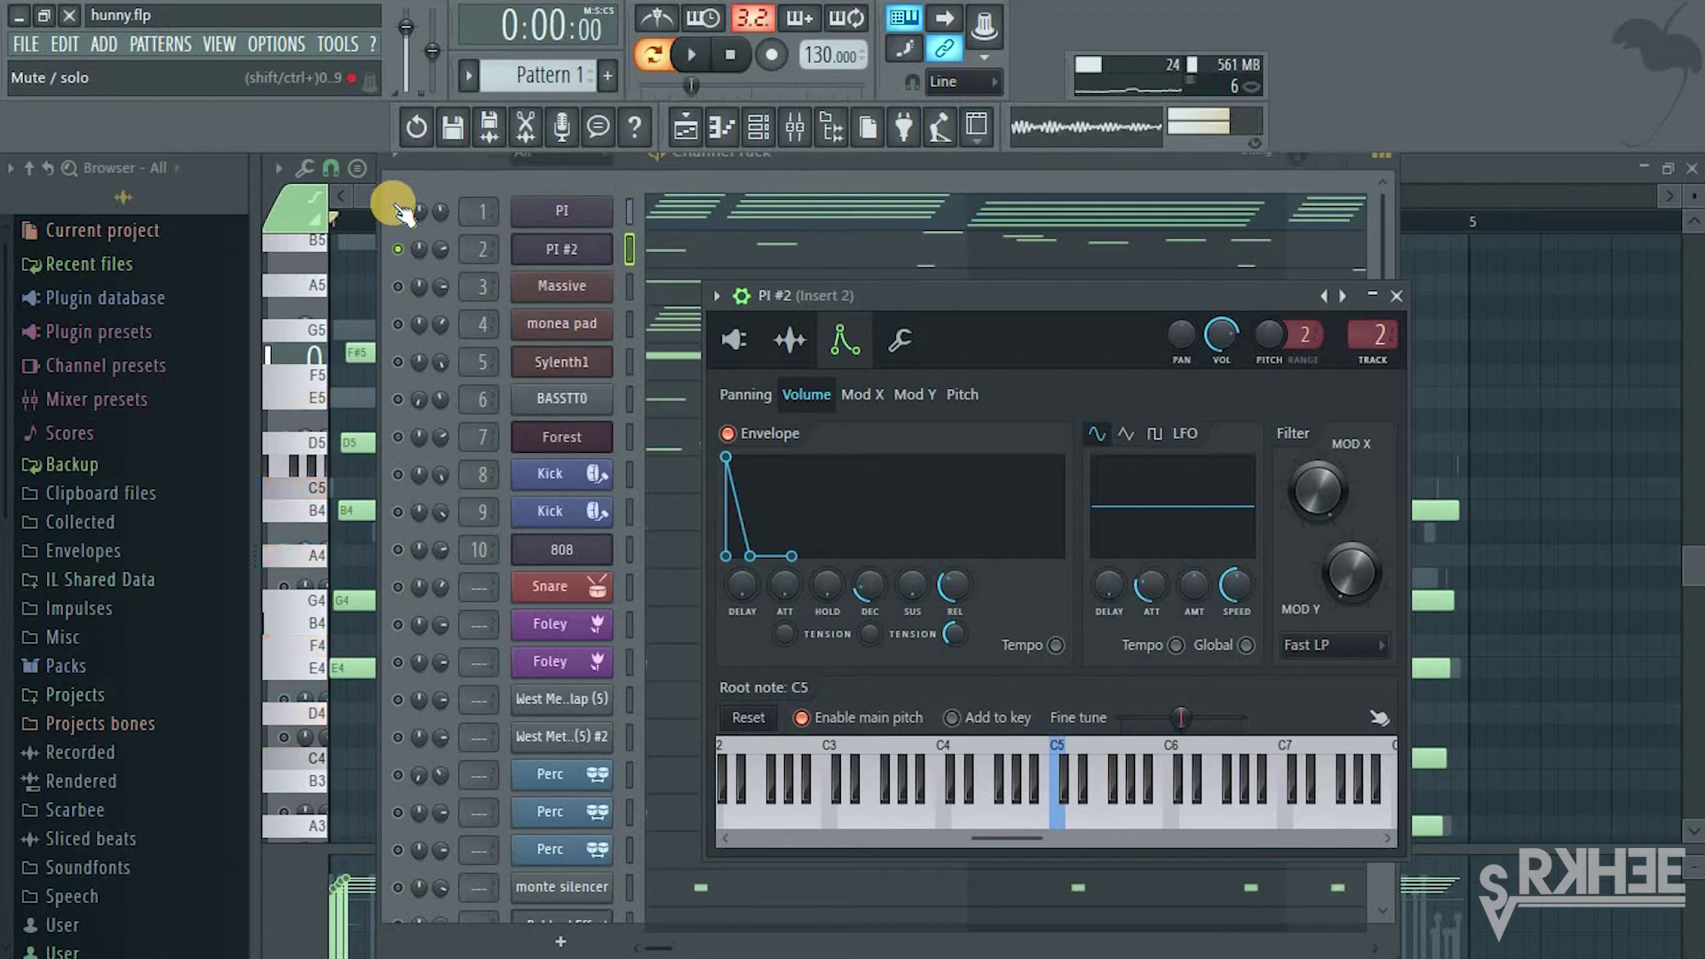
{"action": "left_click", "coordinate": [556, 178]}
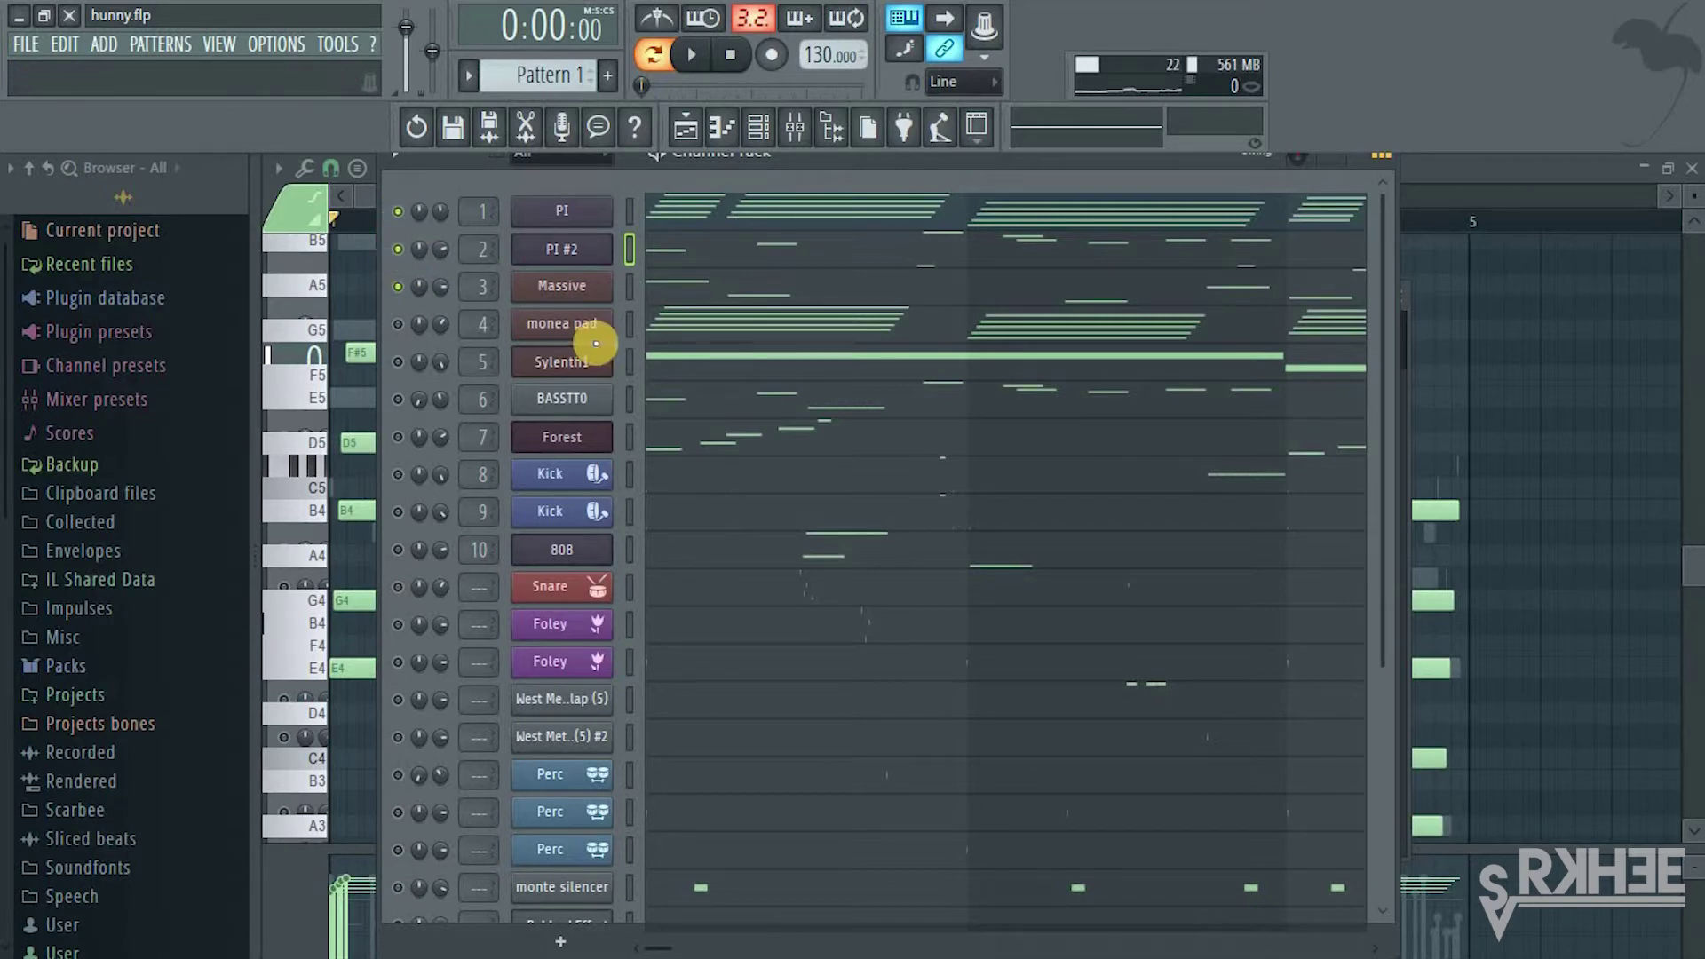
Enable the Massive channel and examine the oscillator and Voicing settings of its TRAP 808 NEW patch
{"action": "left_click", "coordinate": [537, 286]}
{"action": "left_click", "coordinate": [449, 388]}
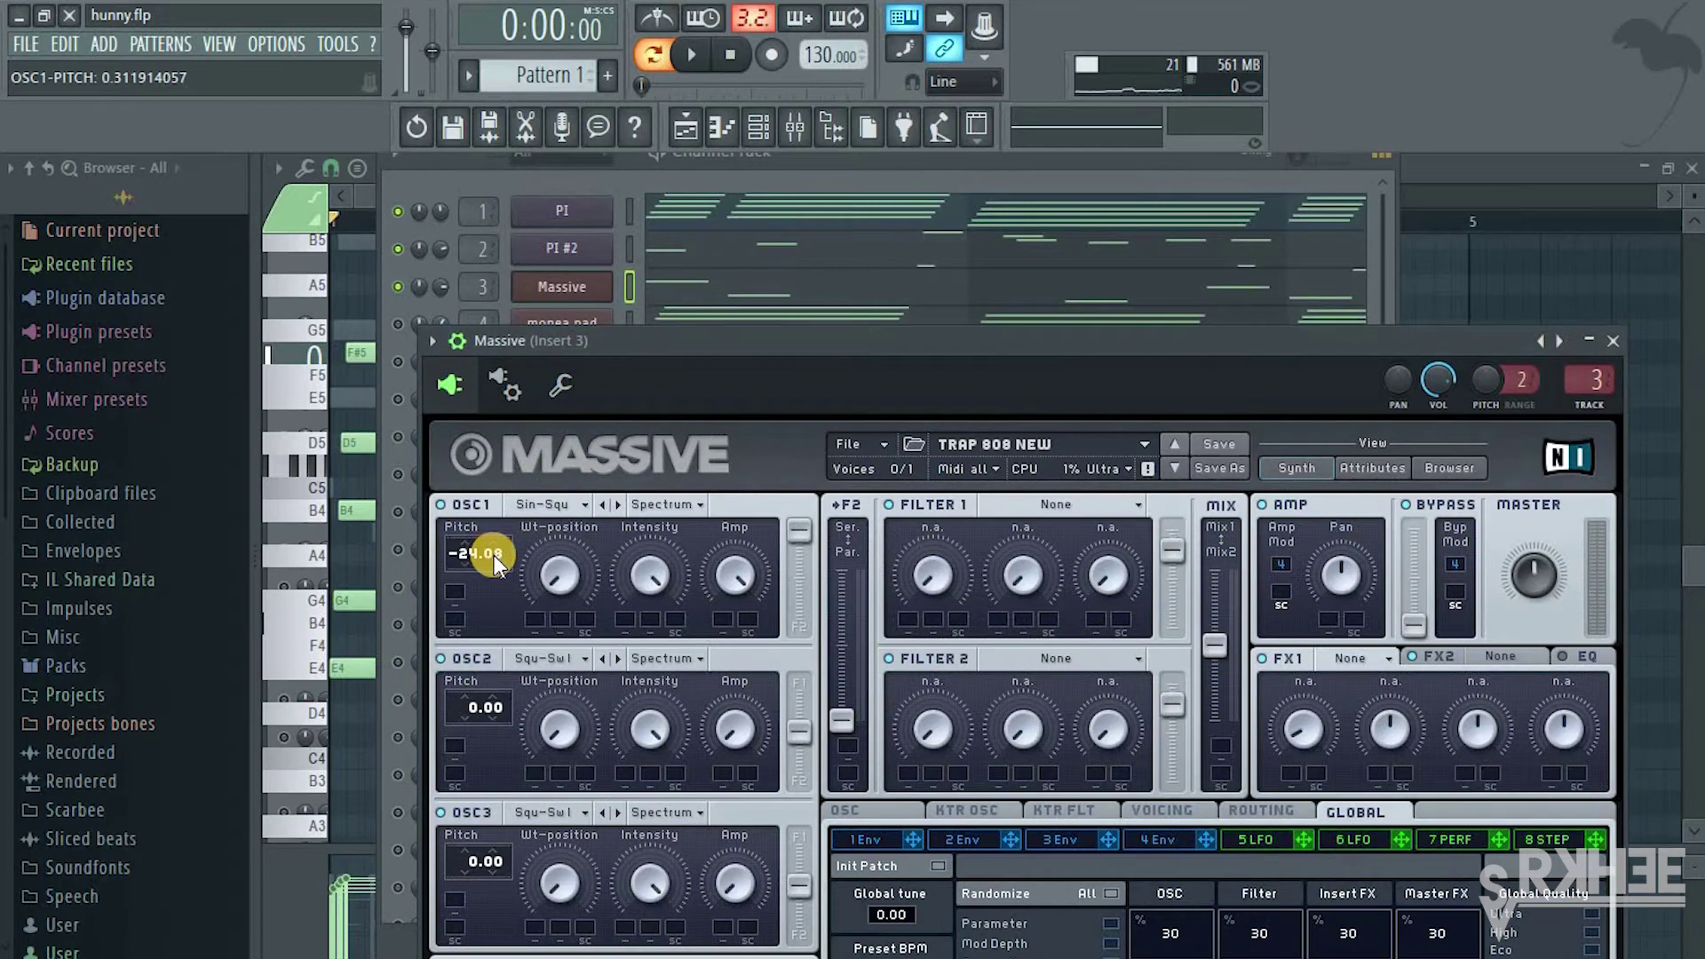
{"action": "left_click", "coordinate": [539, 504]}
{"action": "left_click", "coordinate": [683, 586]}
{"action": "left_click", "coordinate": [1148, 370]}
{"action": "left_click_drag", "start_coordinate": [1119, 352], "coordinate": [1089, 104]}
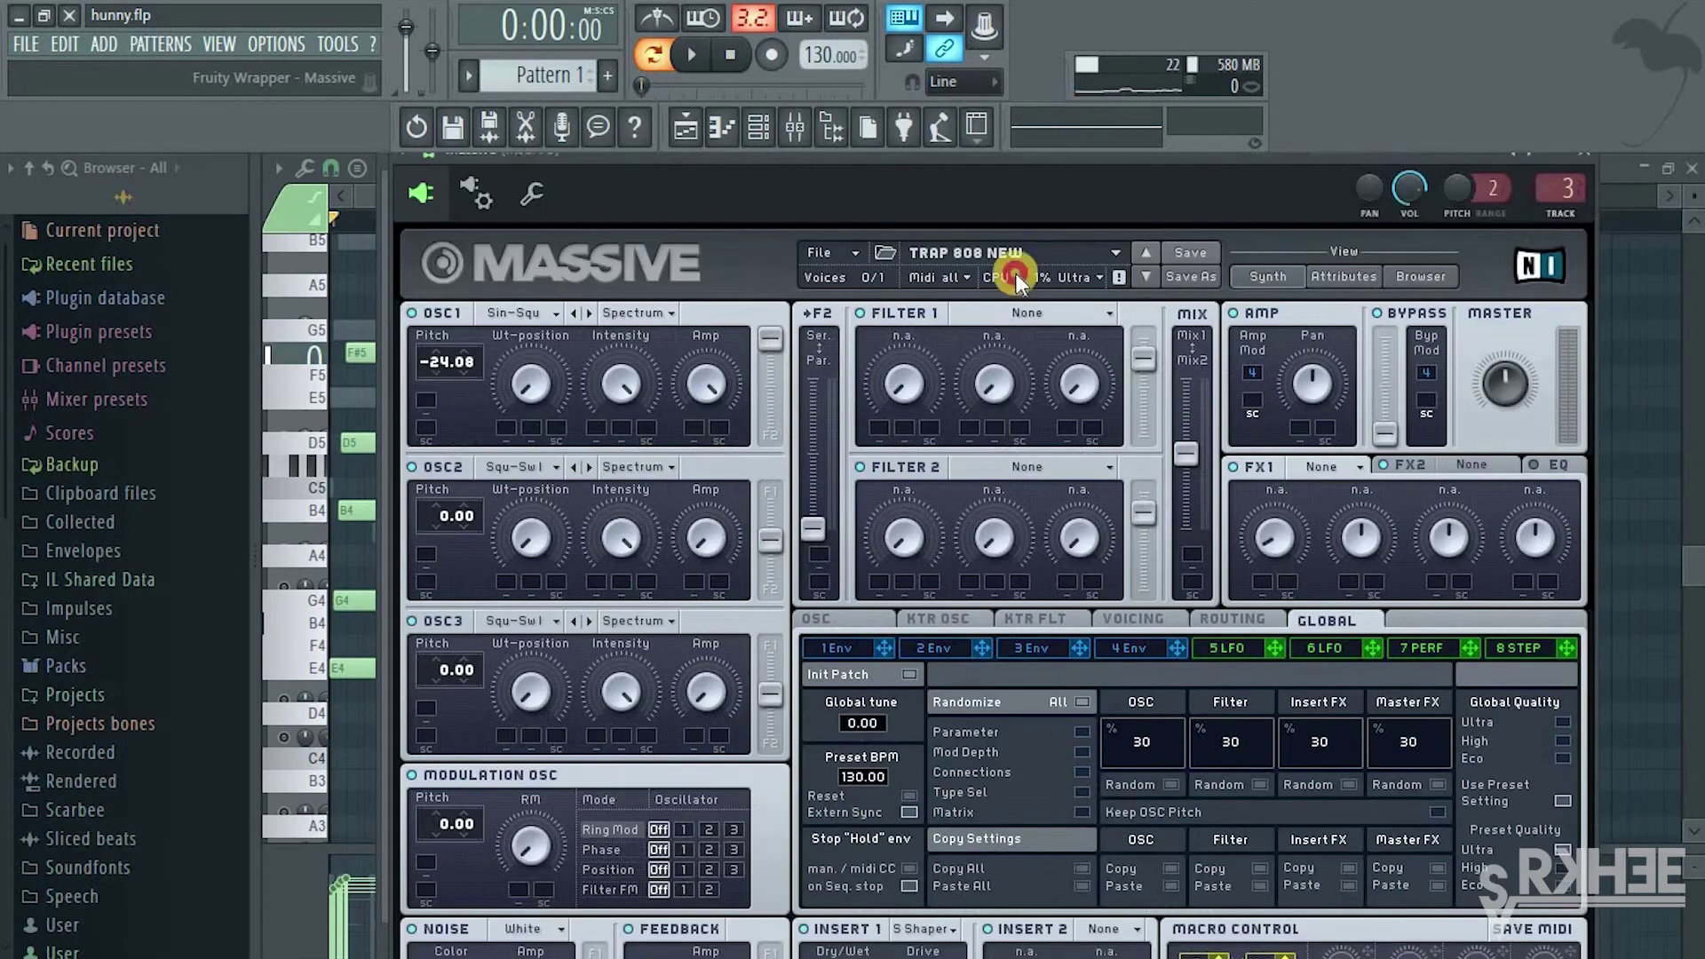
{"action": "left_click", "coordinate": [1158, 625]}
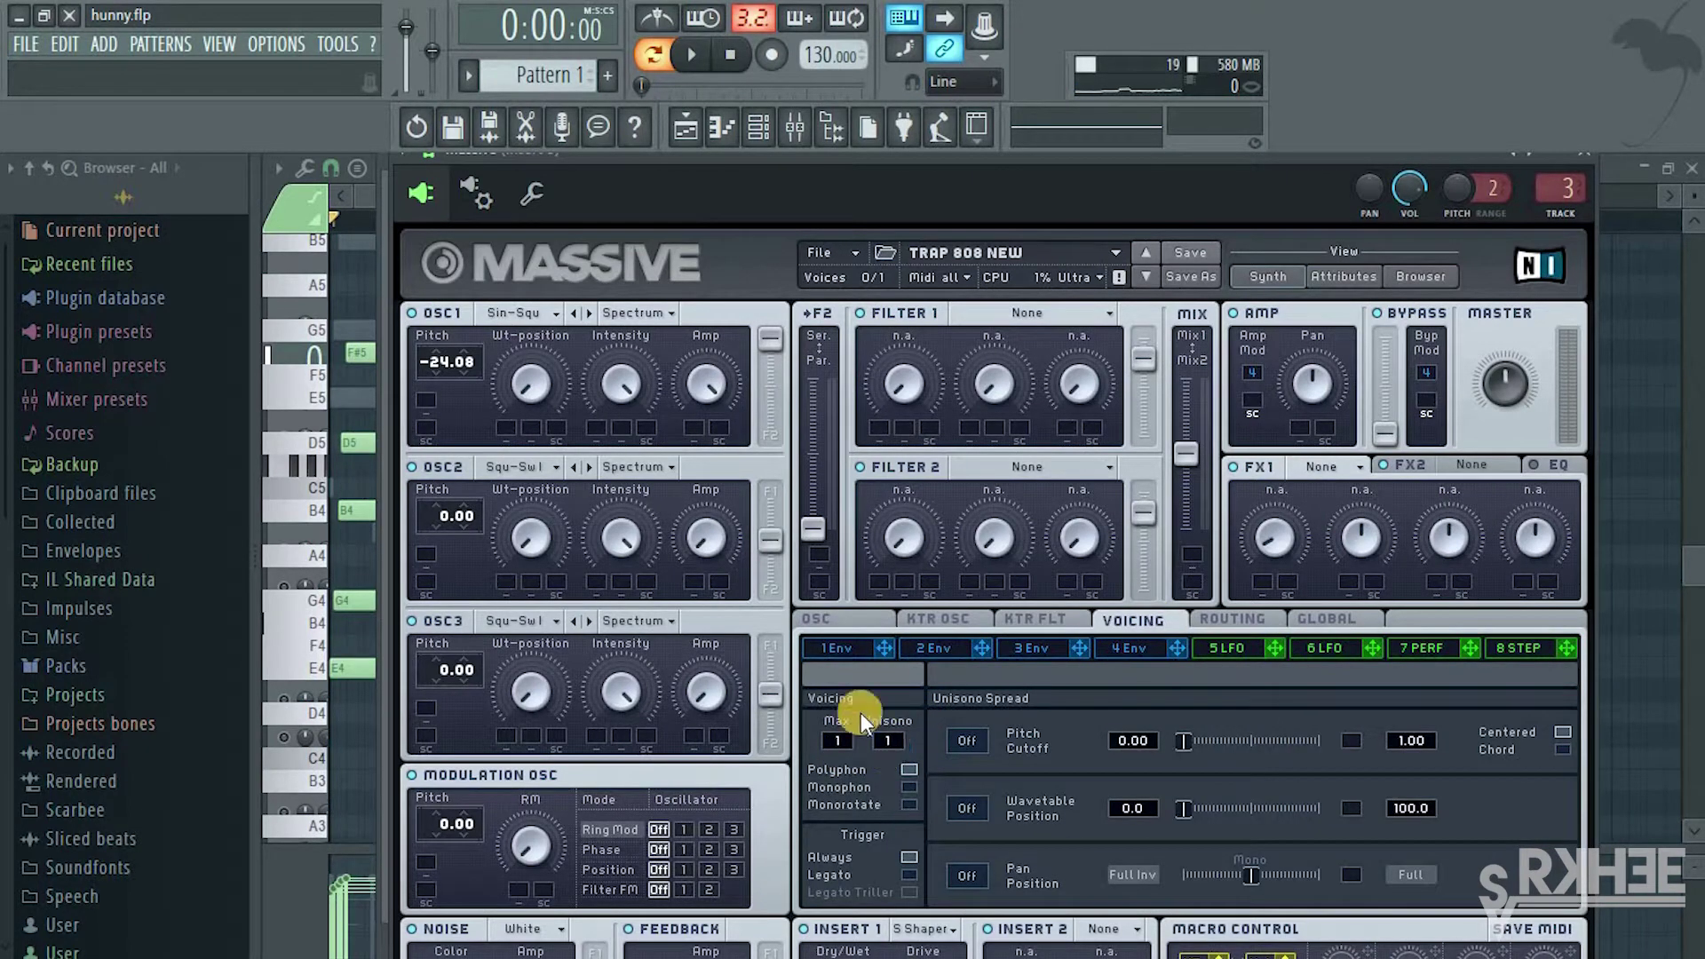
Inspect the OTT compressor settings on Massive's mixer track, Insert 3
{"action": "left_click", "coordinate": [773, 133]}
{"action": "left_click", "coordinate": [797, 131]}
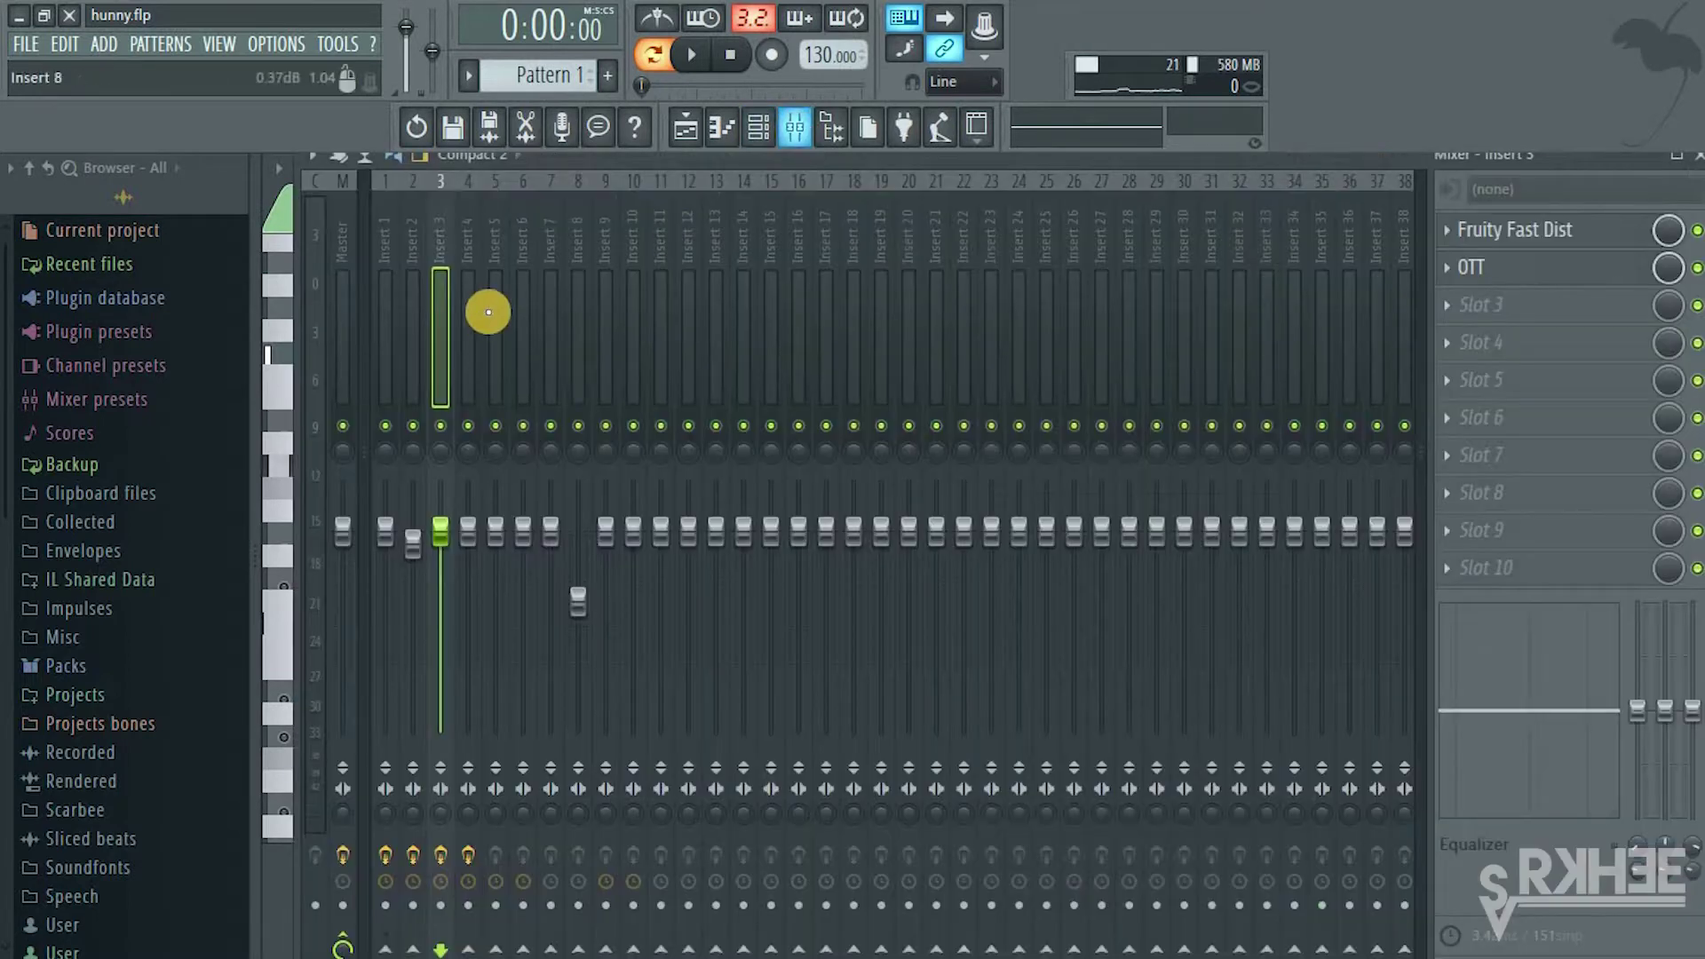
{"action": "left_click", "coordinate": [1515, 266]}
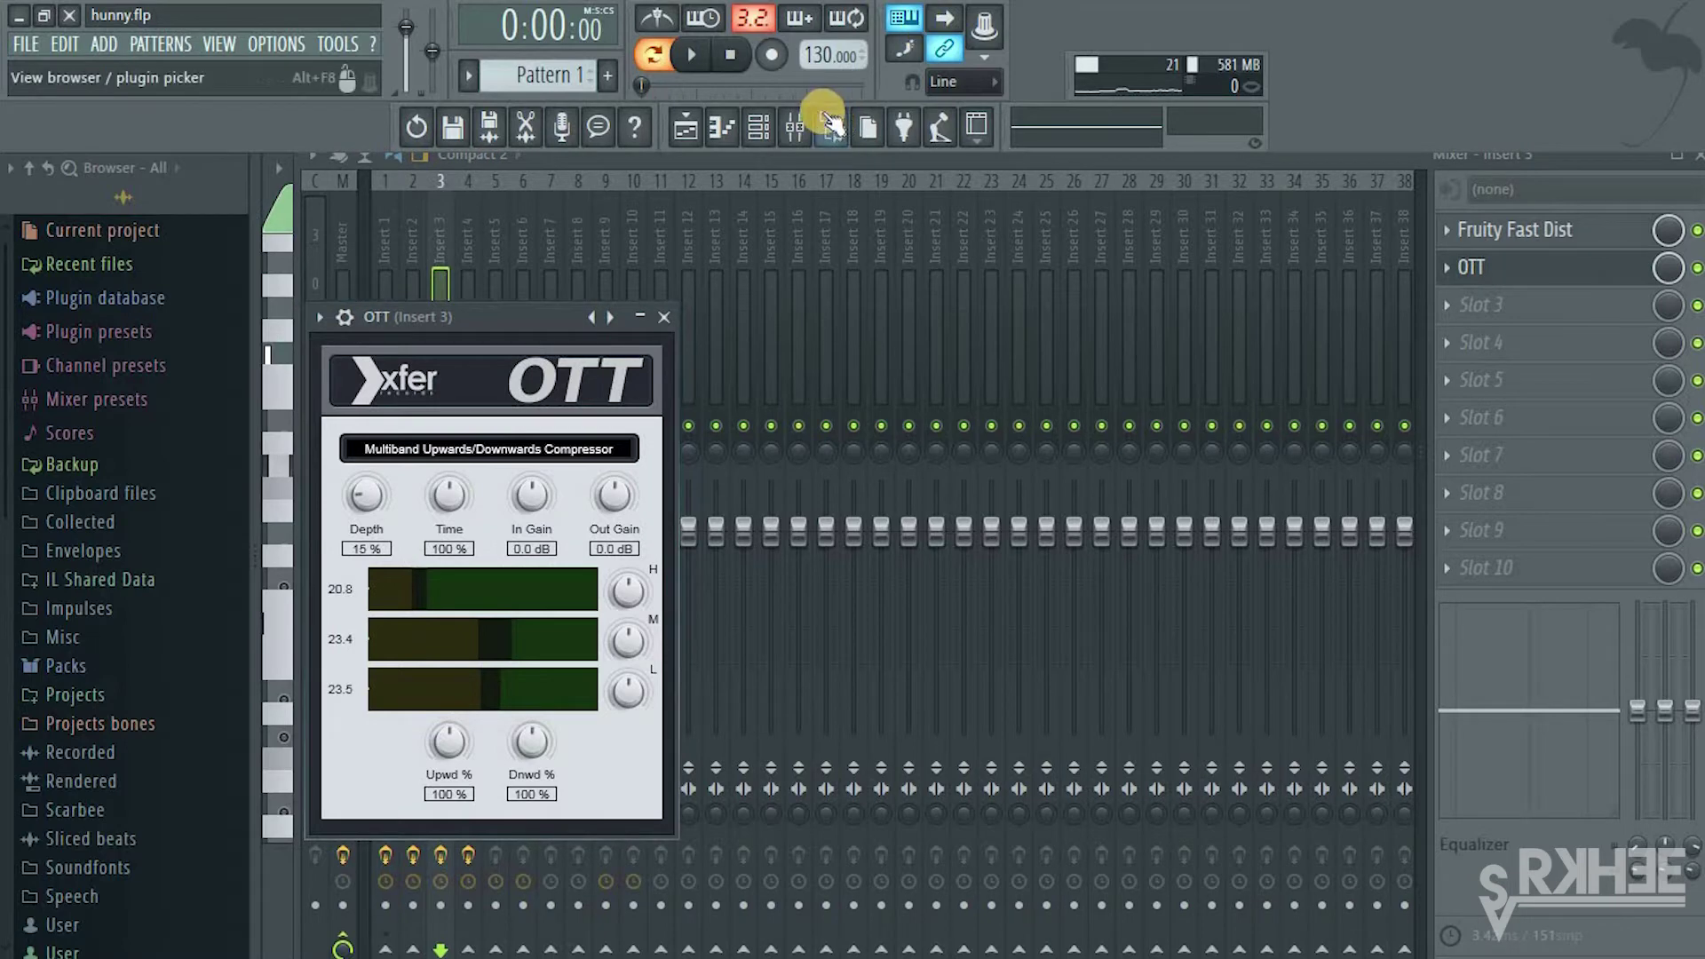
Return to the channel rack and play the pattern with PI, PI #2 and Massive
{"action": "left_click", "coordinate": [759, 127]}
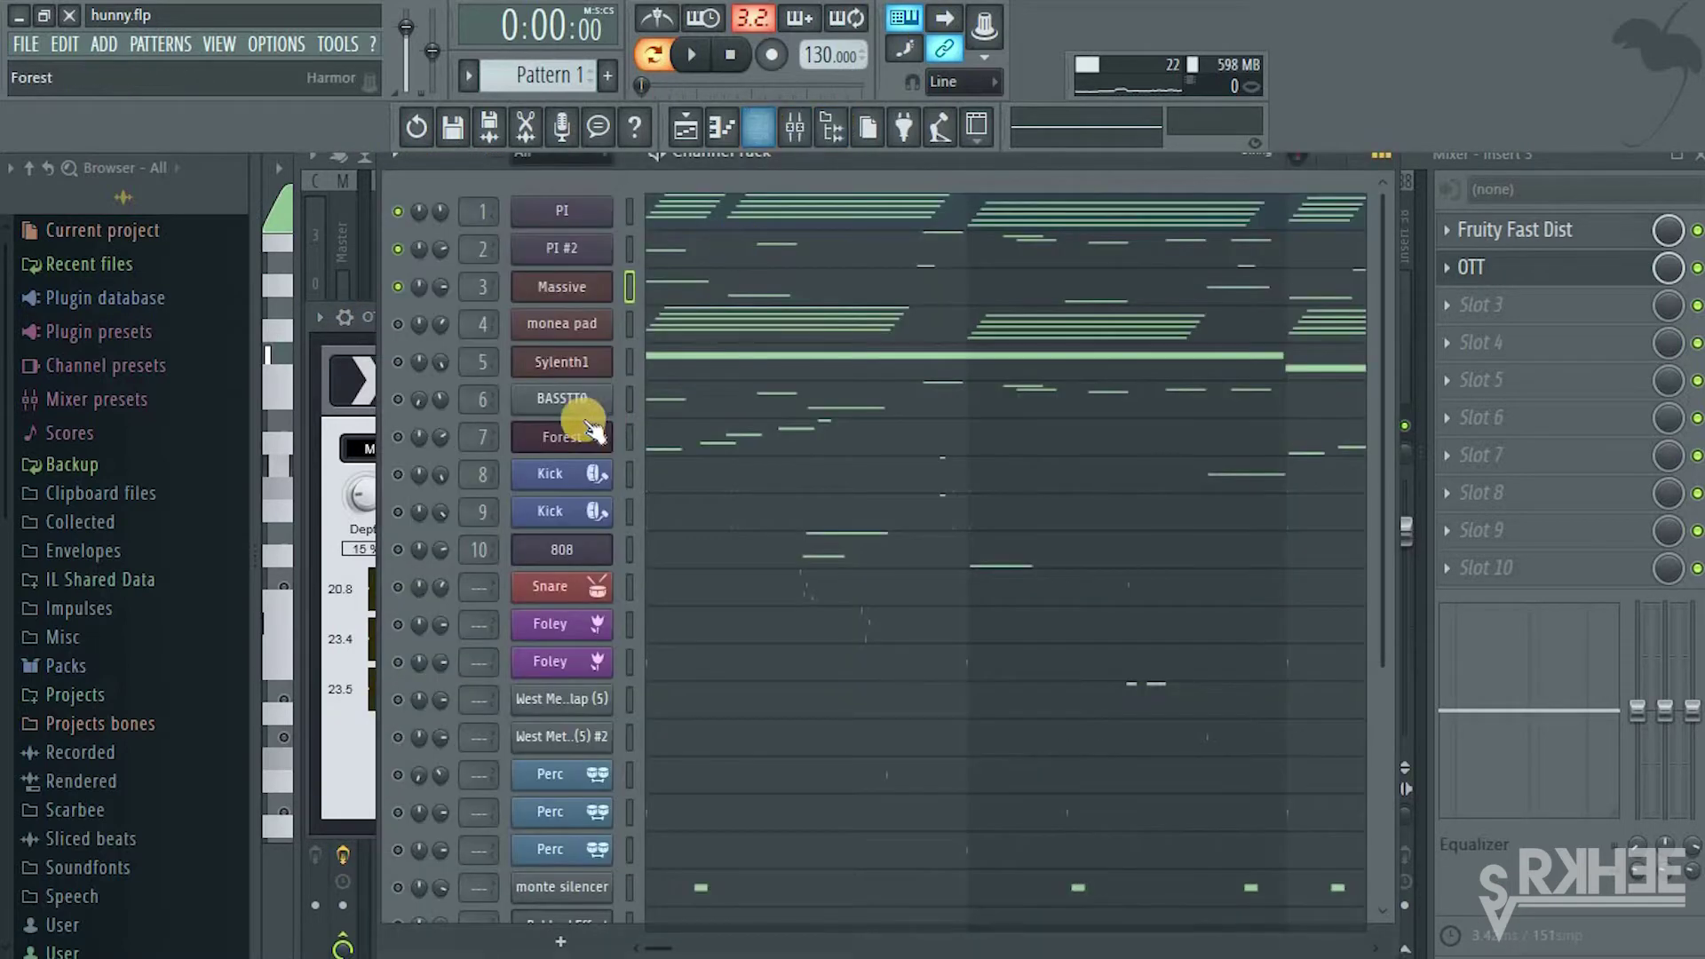
{"action": "key", "text": "space"}
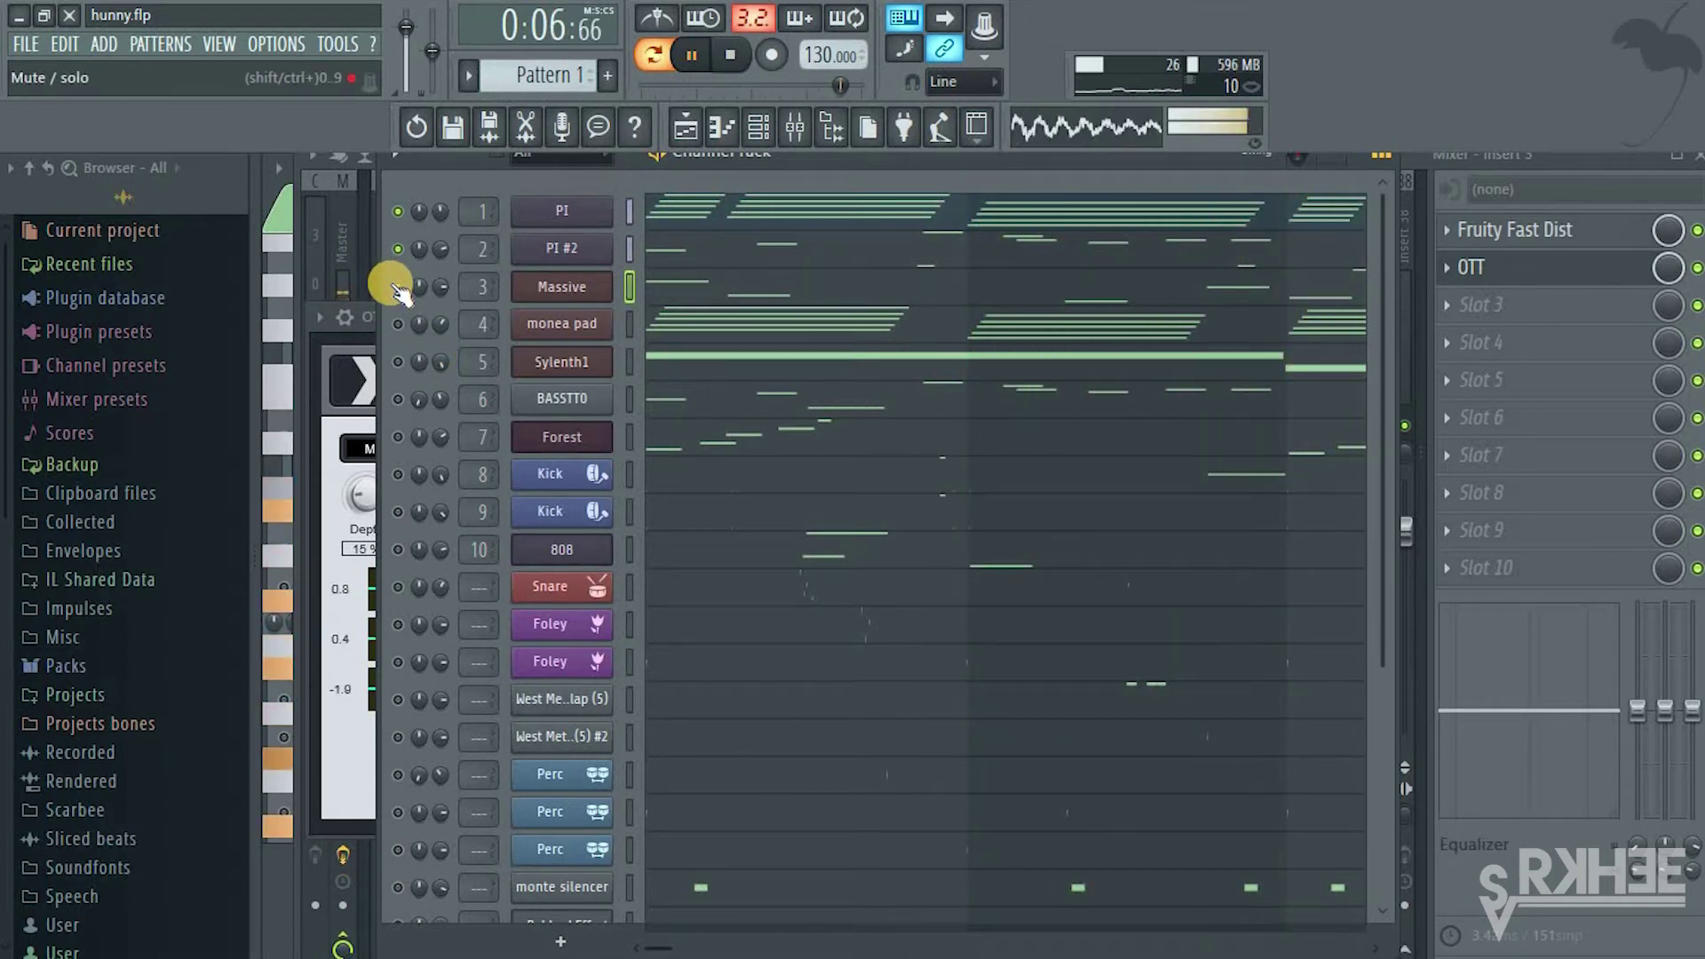
{"action": "key", "text": "space"}
Mute the PI #2 and Massive channels and view the monea pad chords in the piano roll
{"action": "right_click", "coordinate": [395, 248]}
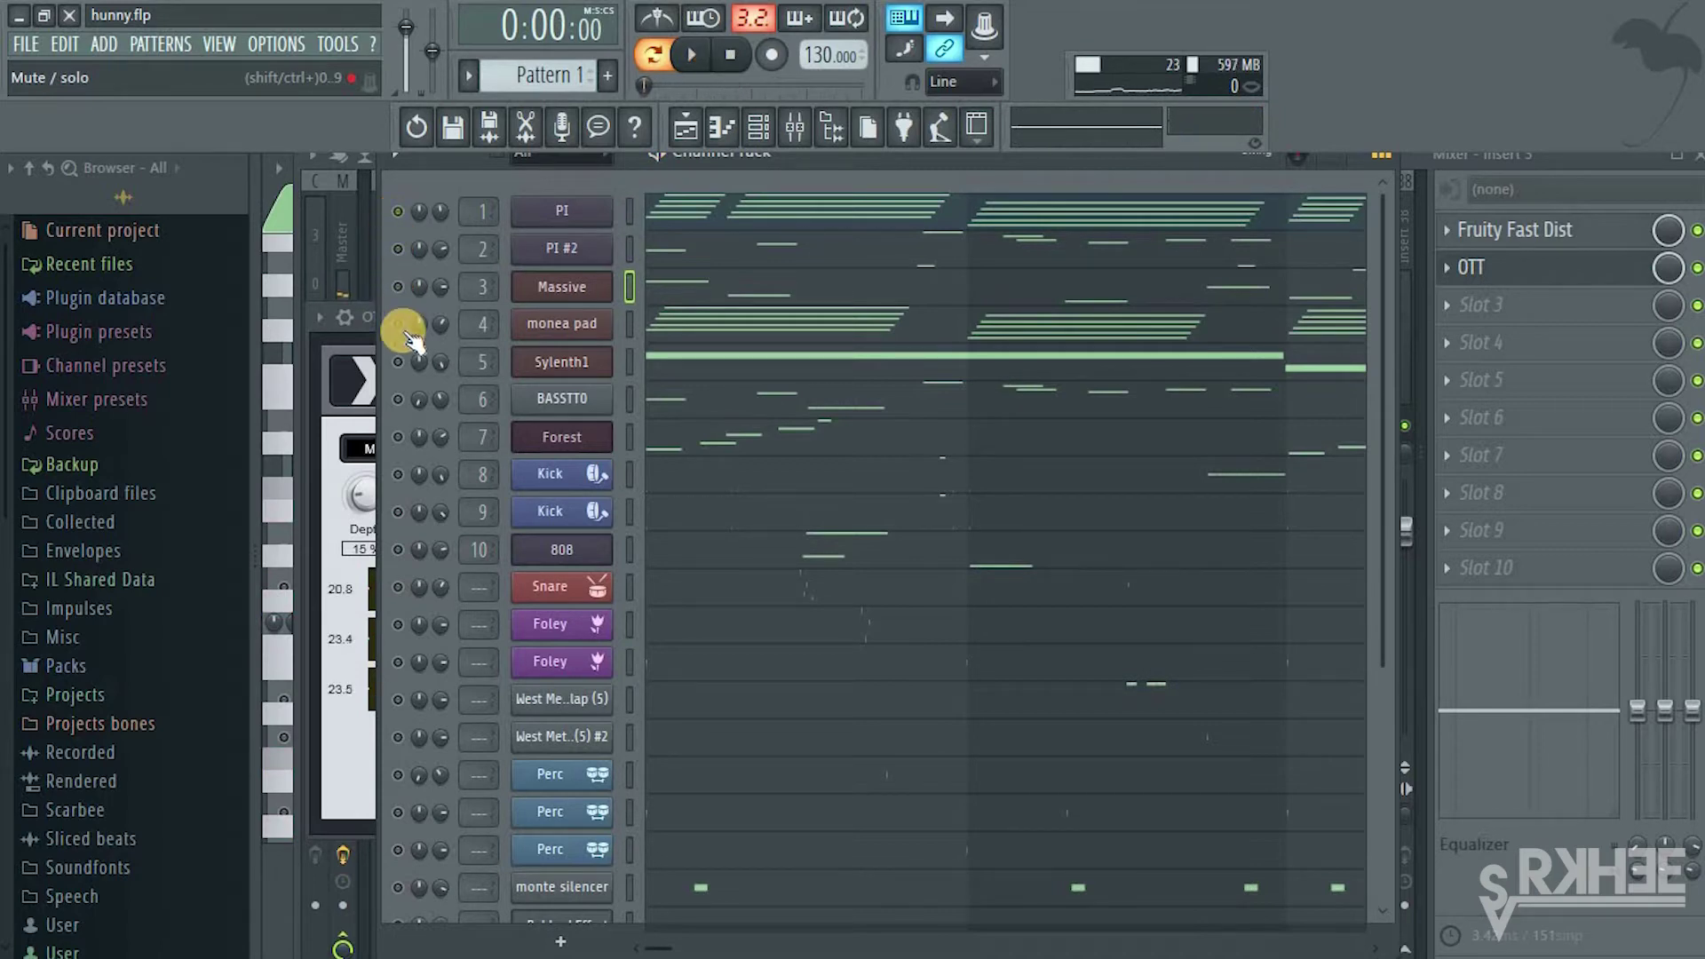
{"action": "left_click", "coordinate": [662, 323]}
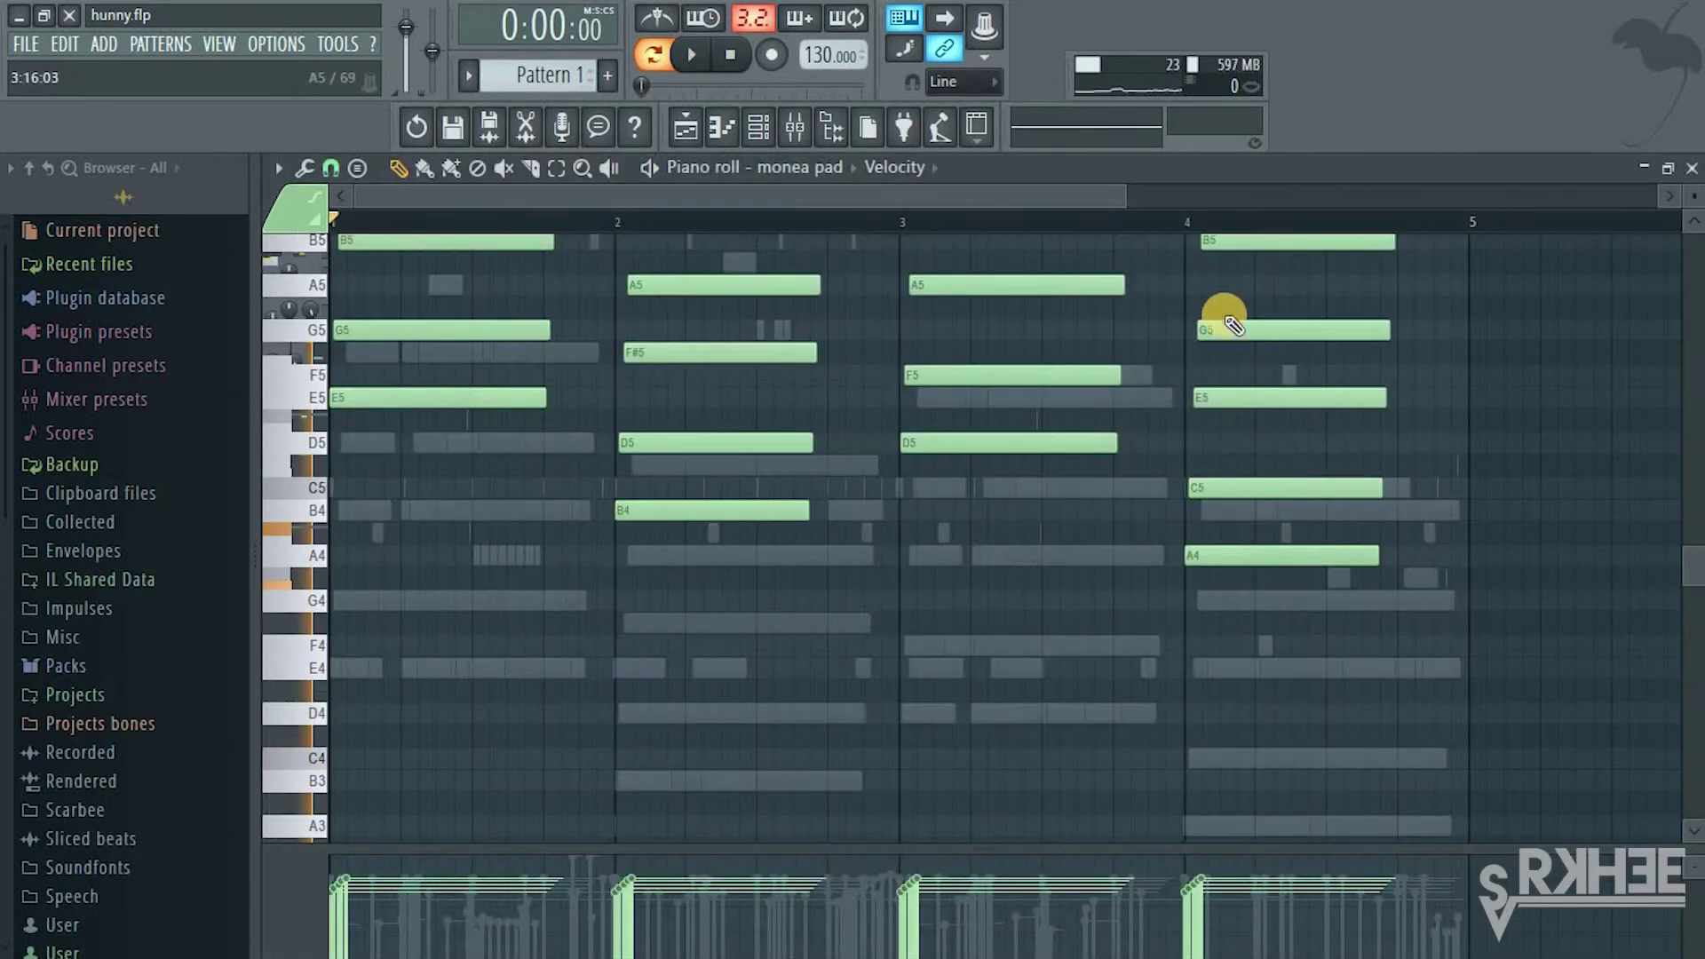
{"action": "left_click_drag", "start_coordinate": [1694, 561], "coordinate": [1694, 514]}
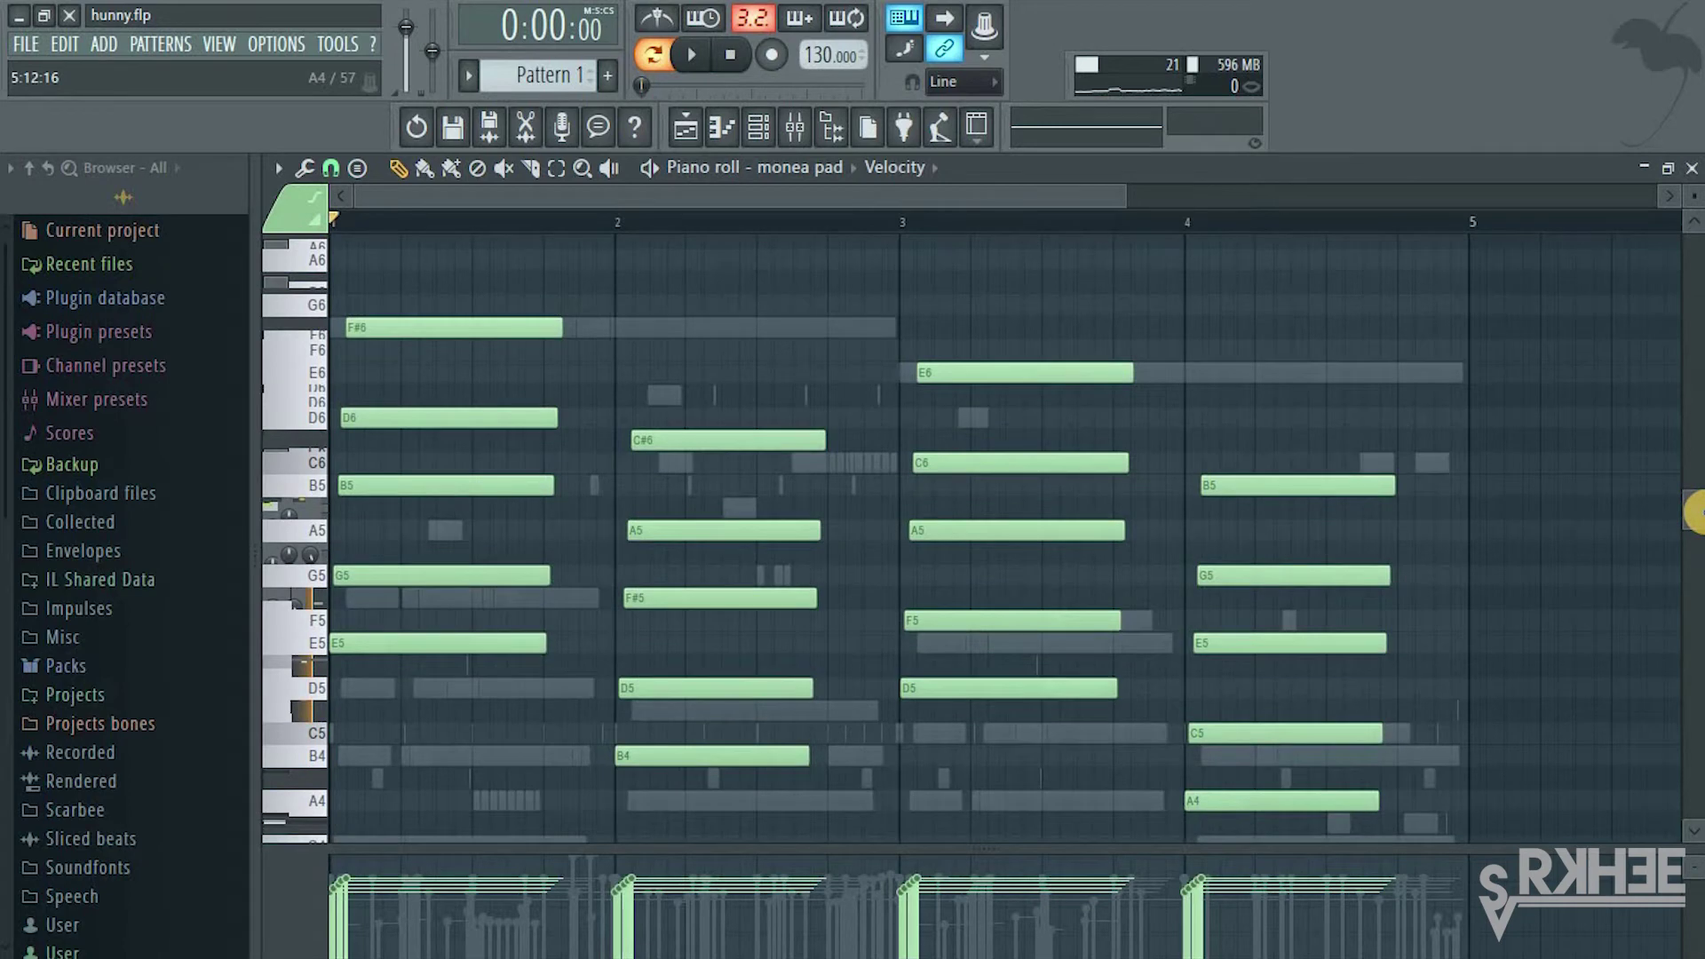
Play the monea pad chords in the piano roll, stop playback and return to the channel rack
{"action": "key", "text": "space"}
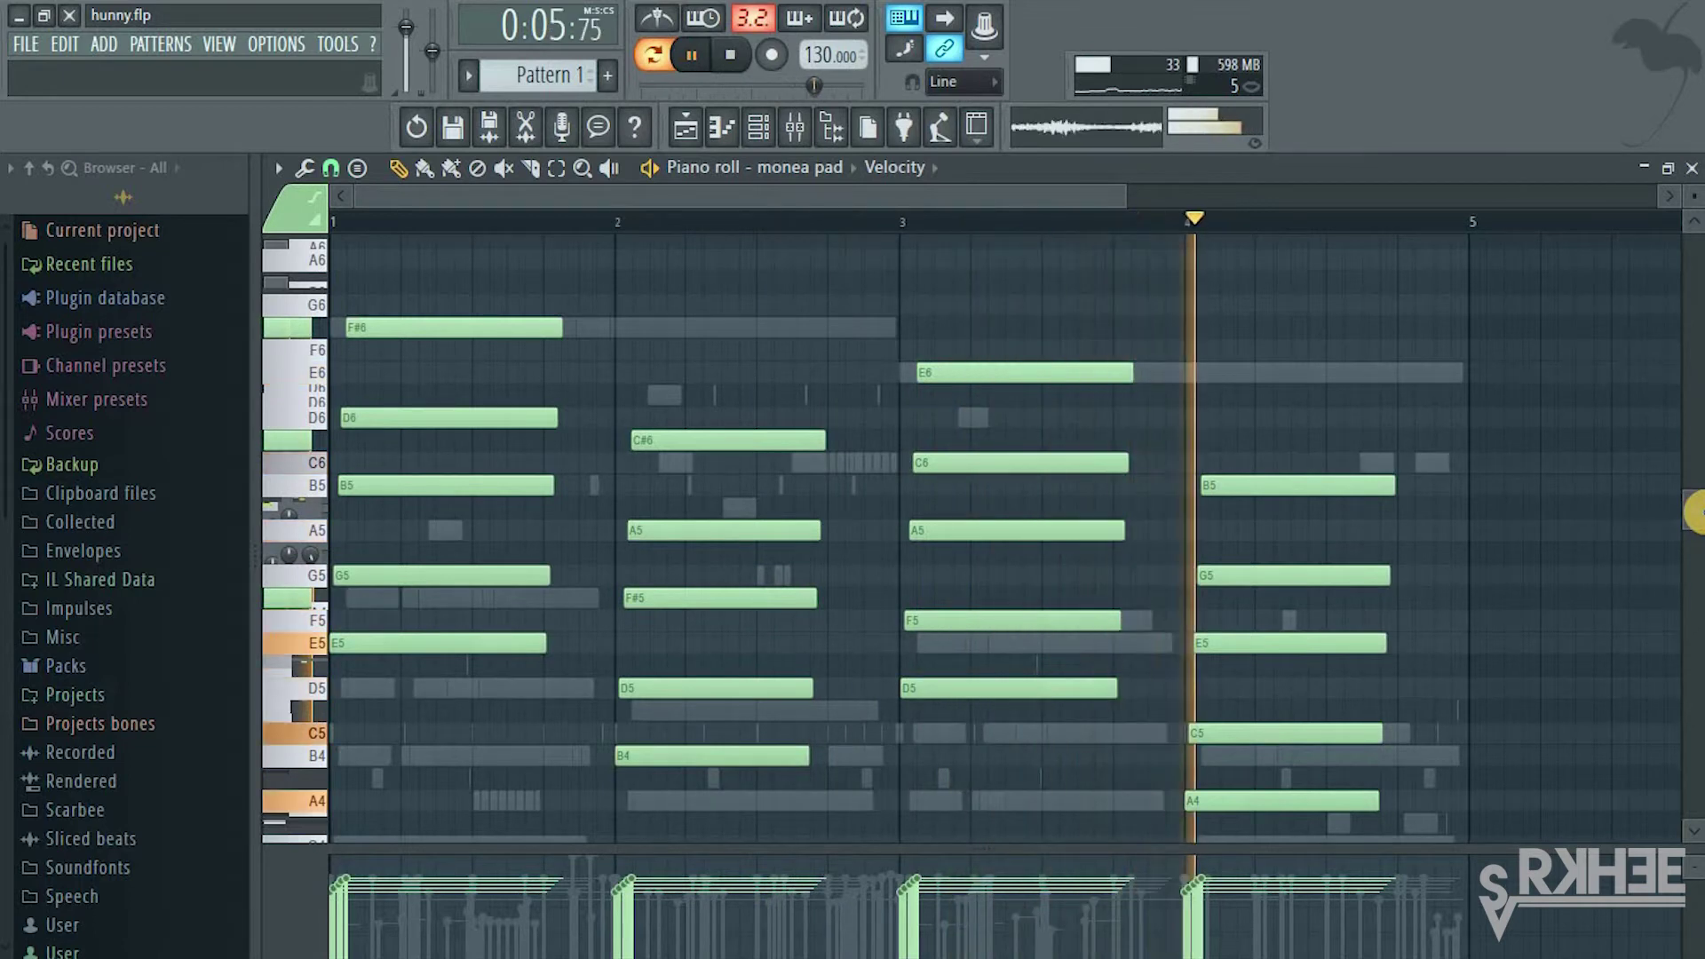
{"action": "key", "text": "space"}
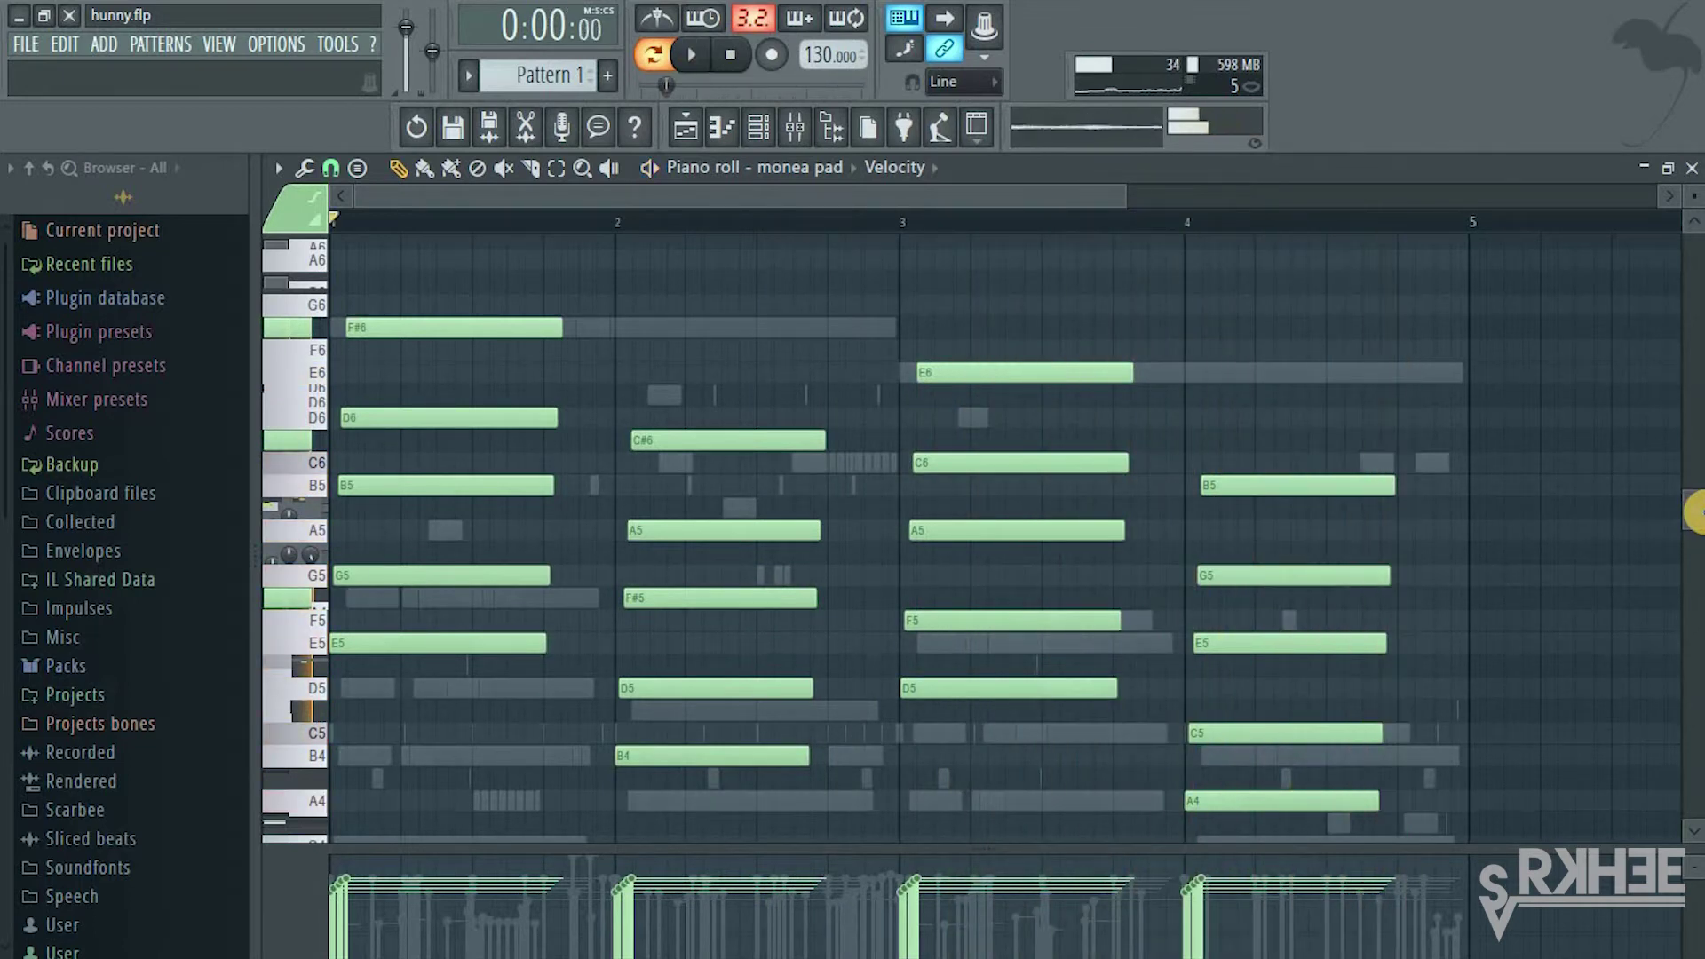
{"action": "left_click", "coordinate": [759, 127]}
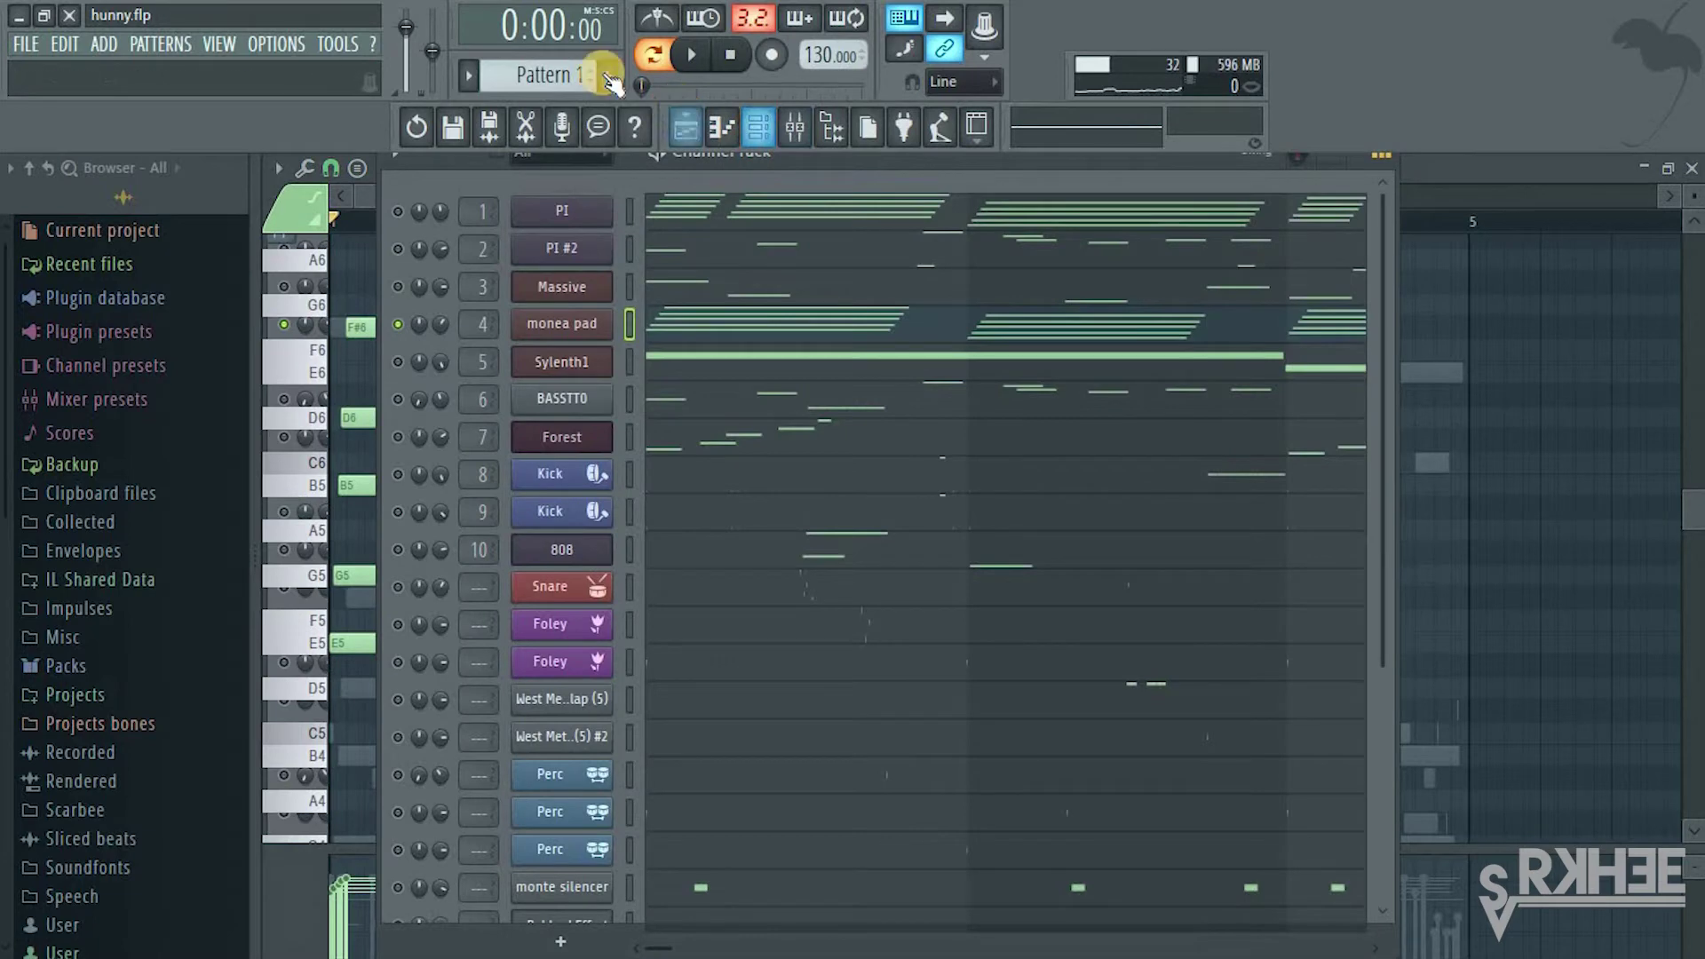
{"action": "scroll", "coordinate": [568, 72], "scroll_direction": "down", "scroll_amount": 1}
{"action": "scroll", "coordinate": [568, 73], "scroll_direction": "up", "scroll_amount": 1}
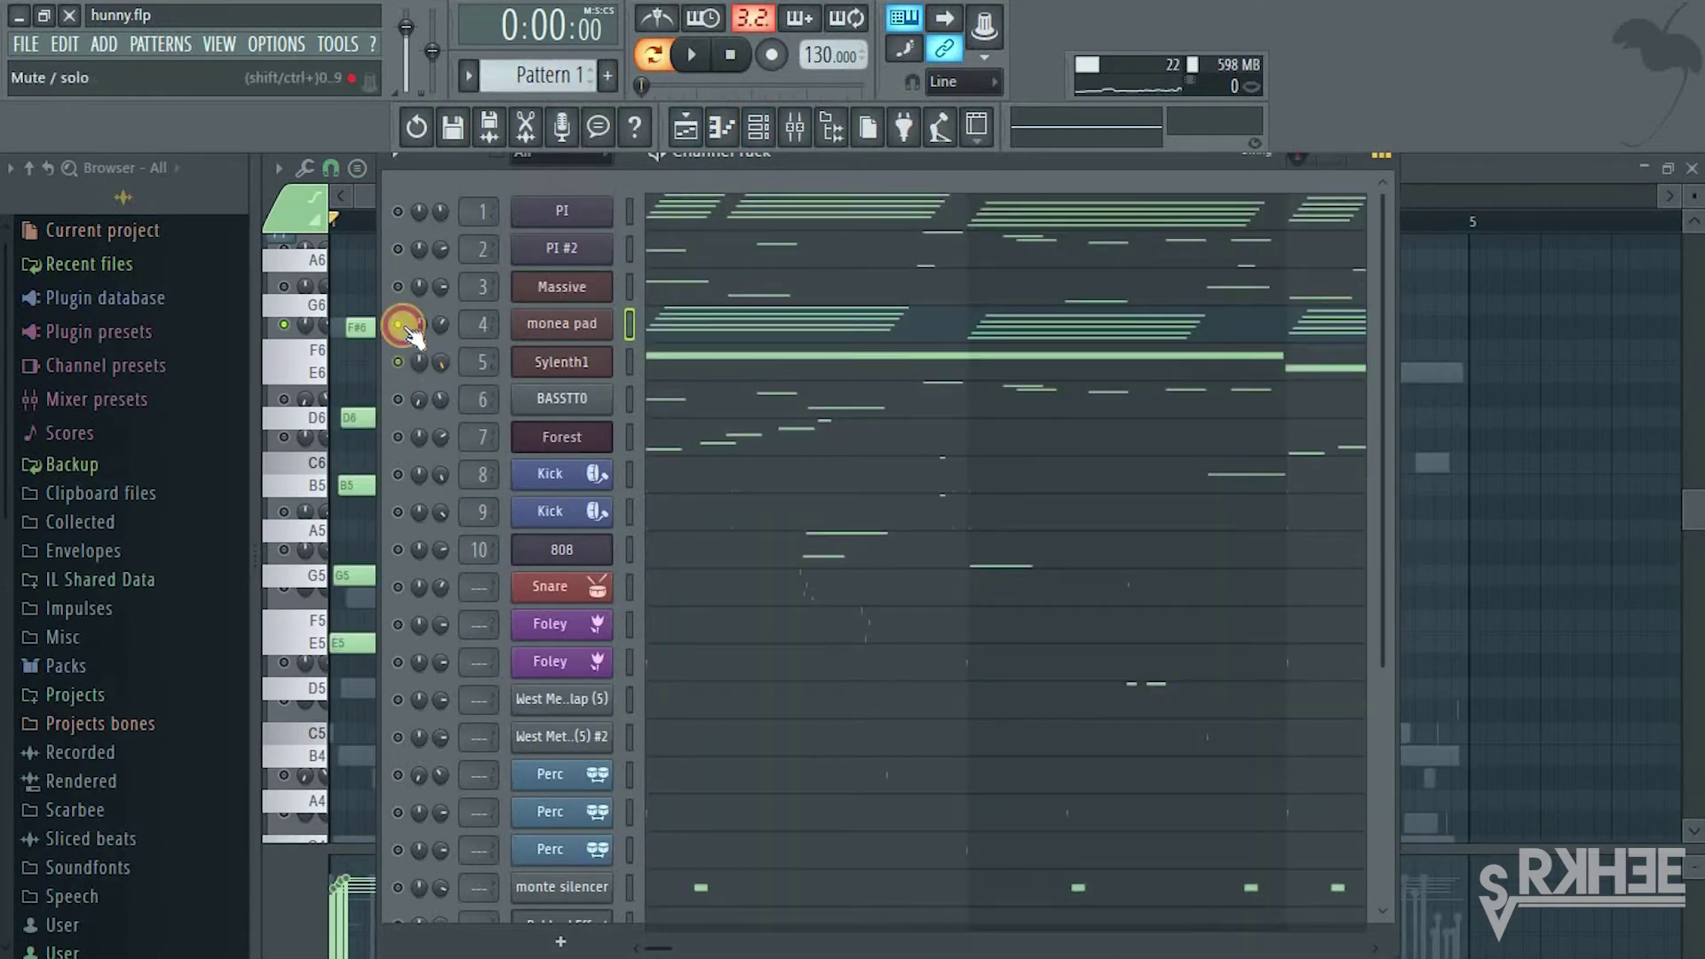
Switch playback from monea pad to Sylenth1 and examine the oscillator, filter and envelope settings of its 001: Init patch
{"action": "left_click", "coordinate": [555, 364]}
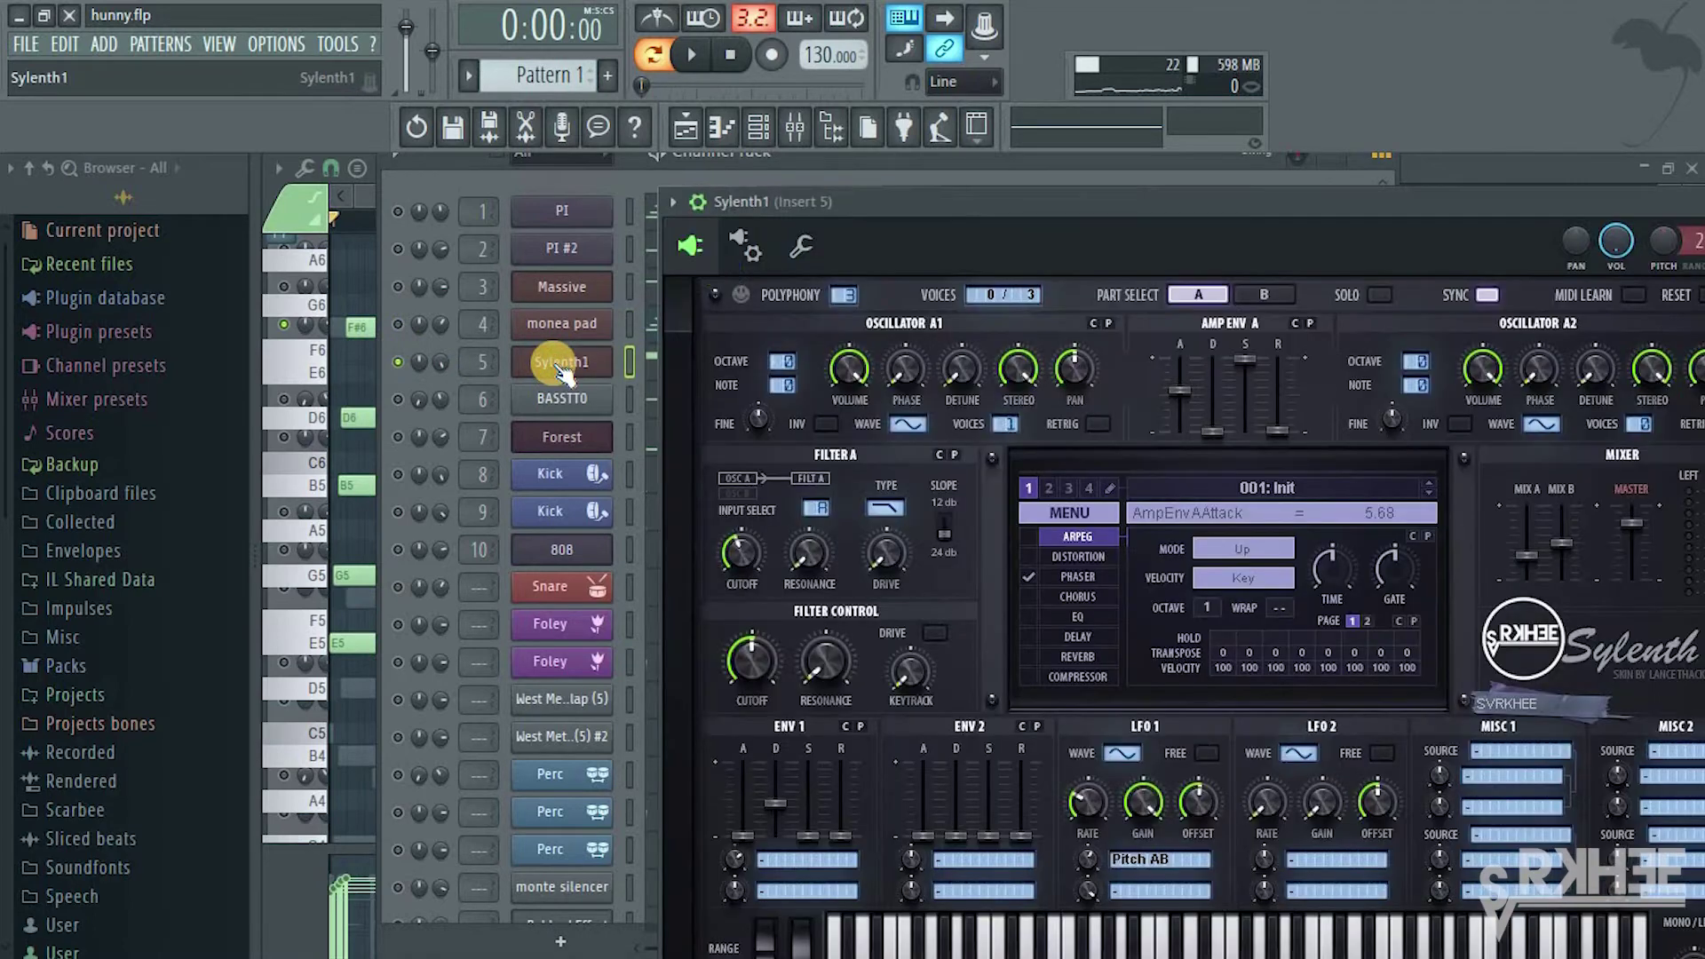
{"action": "left_click", "coordinate": [696, 201]}
{"action": "left_click", "coordinate": [776, 213]}
{"action": "left_click_drag", "start_coordinate": [776, 213], "coordinate": [739, 212]}
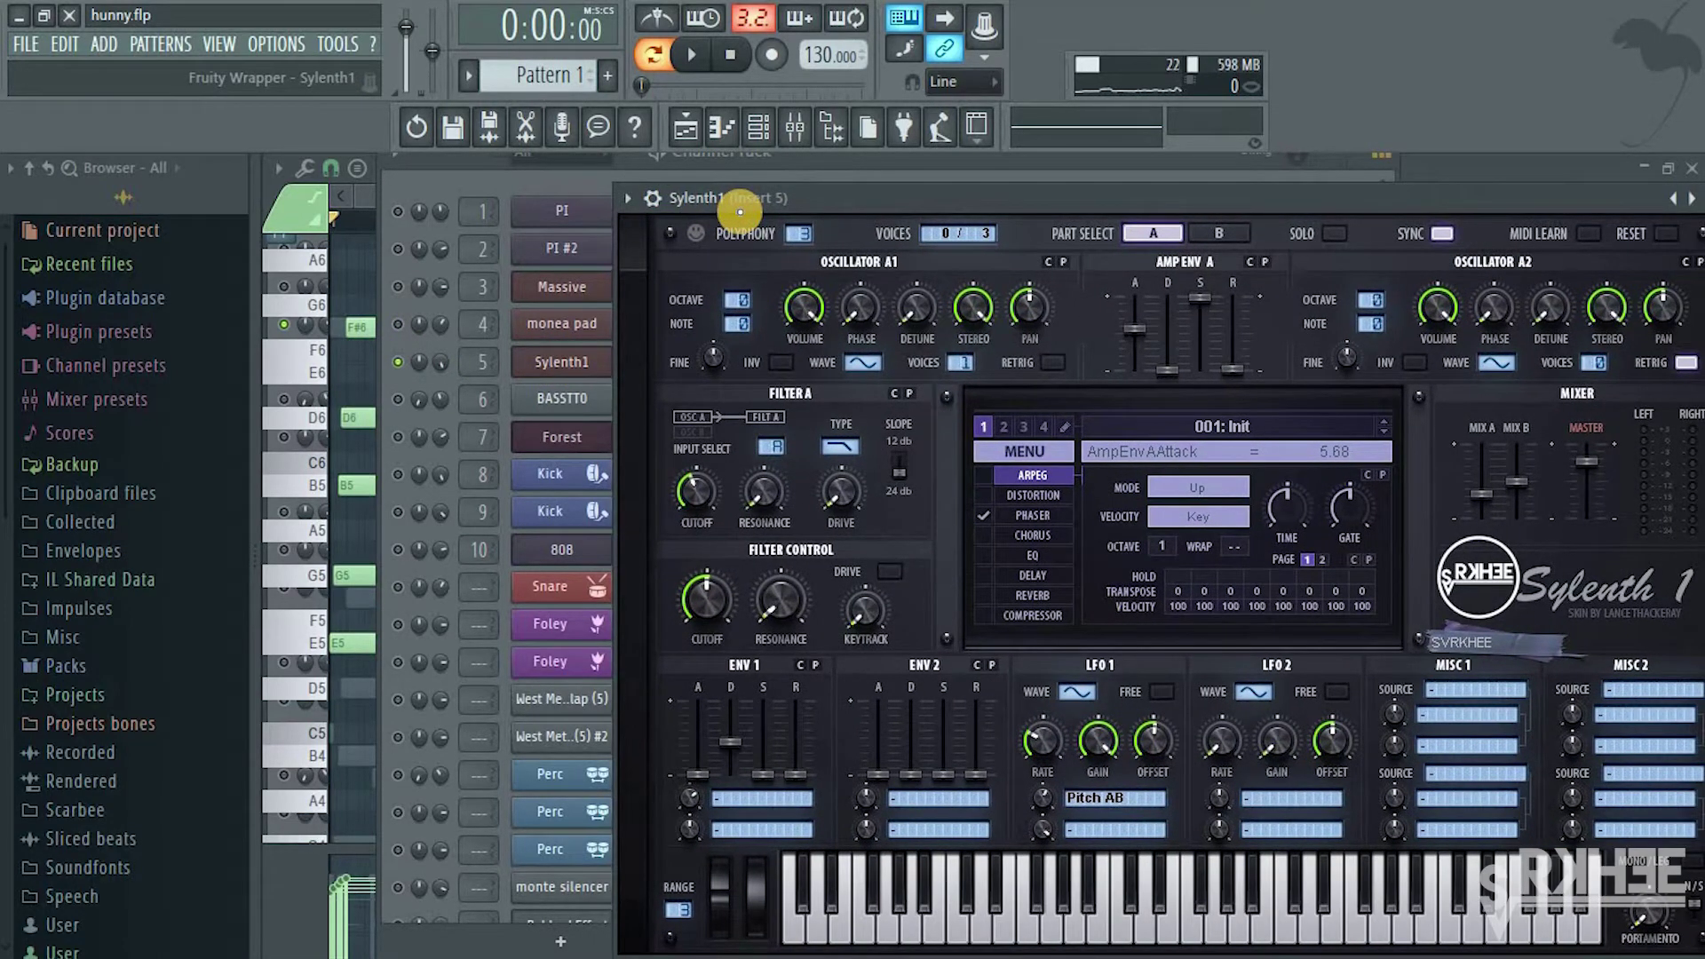
{"action": "left_click_drag", "start_coordinate": [759, 205], "coordinate": [694, 215]}
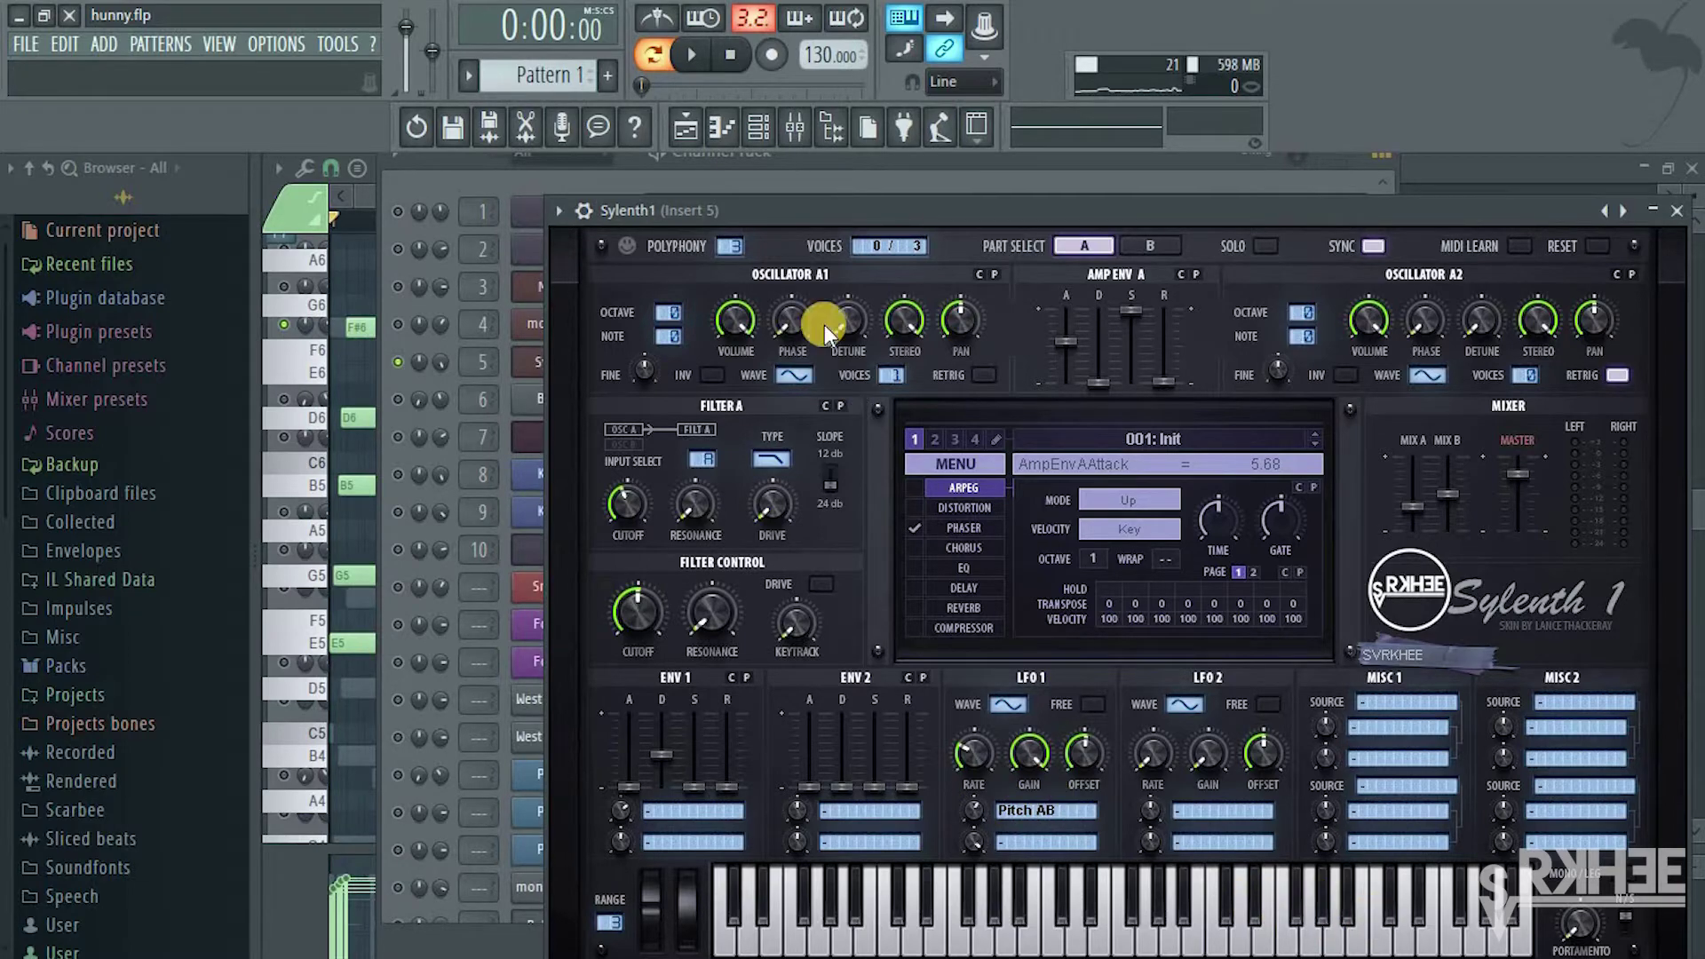
Move the Sylenth1 window clear of its notes, play the pattern and return to the channel rack
{"action": "left_click_drag", "start_coordinate": [727, 215], "coordinate": [582, 528]}
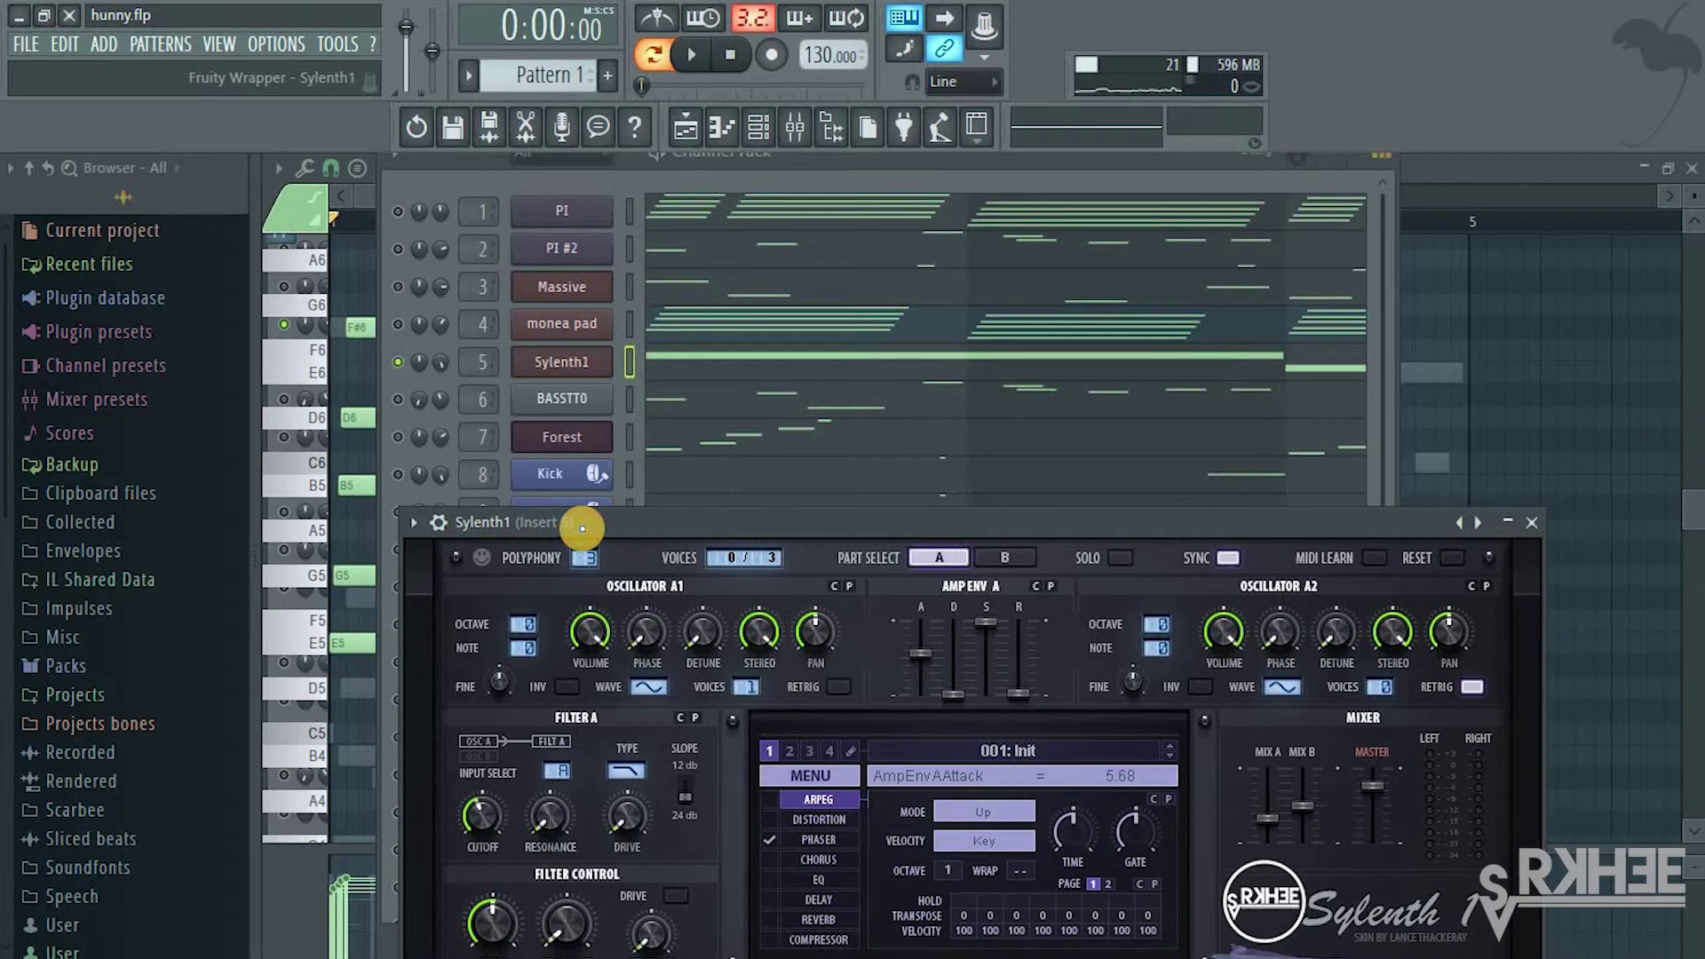
{"action": "left_click_drag", "start_coordinate": [581, 528], "coordinate": [597, 511]}
{"action": "key", "text": "space"}
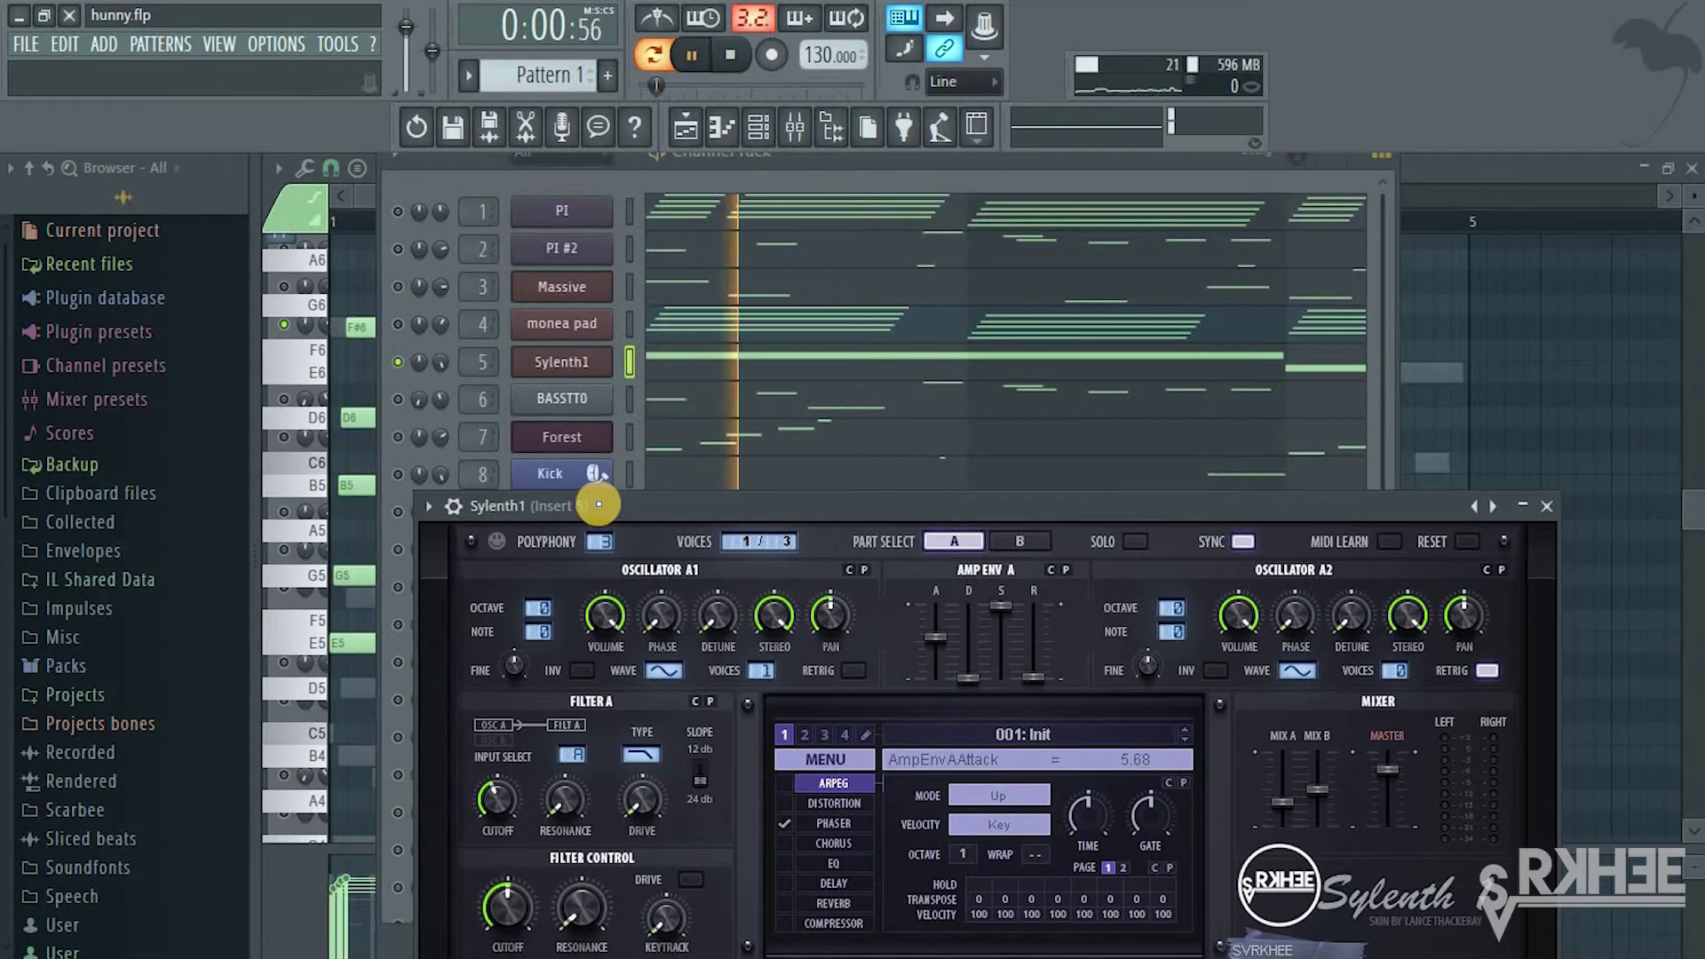
{"action": "left_click_drag", "start_coordinate": [598, 505], "coordinate": [621, 355]}
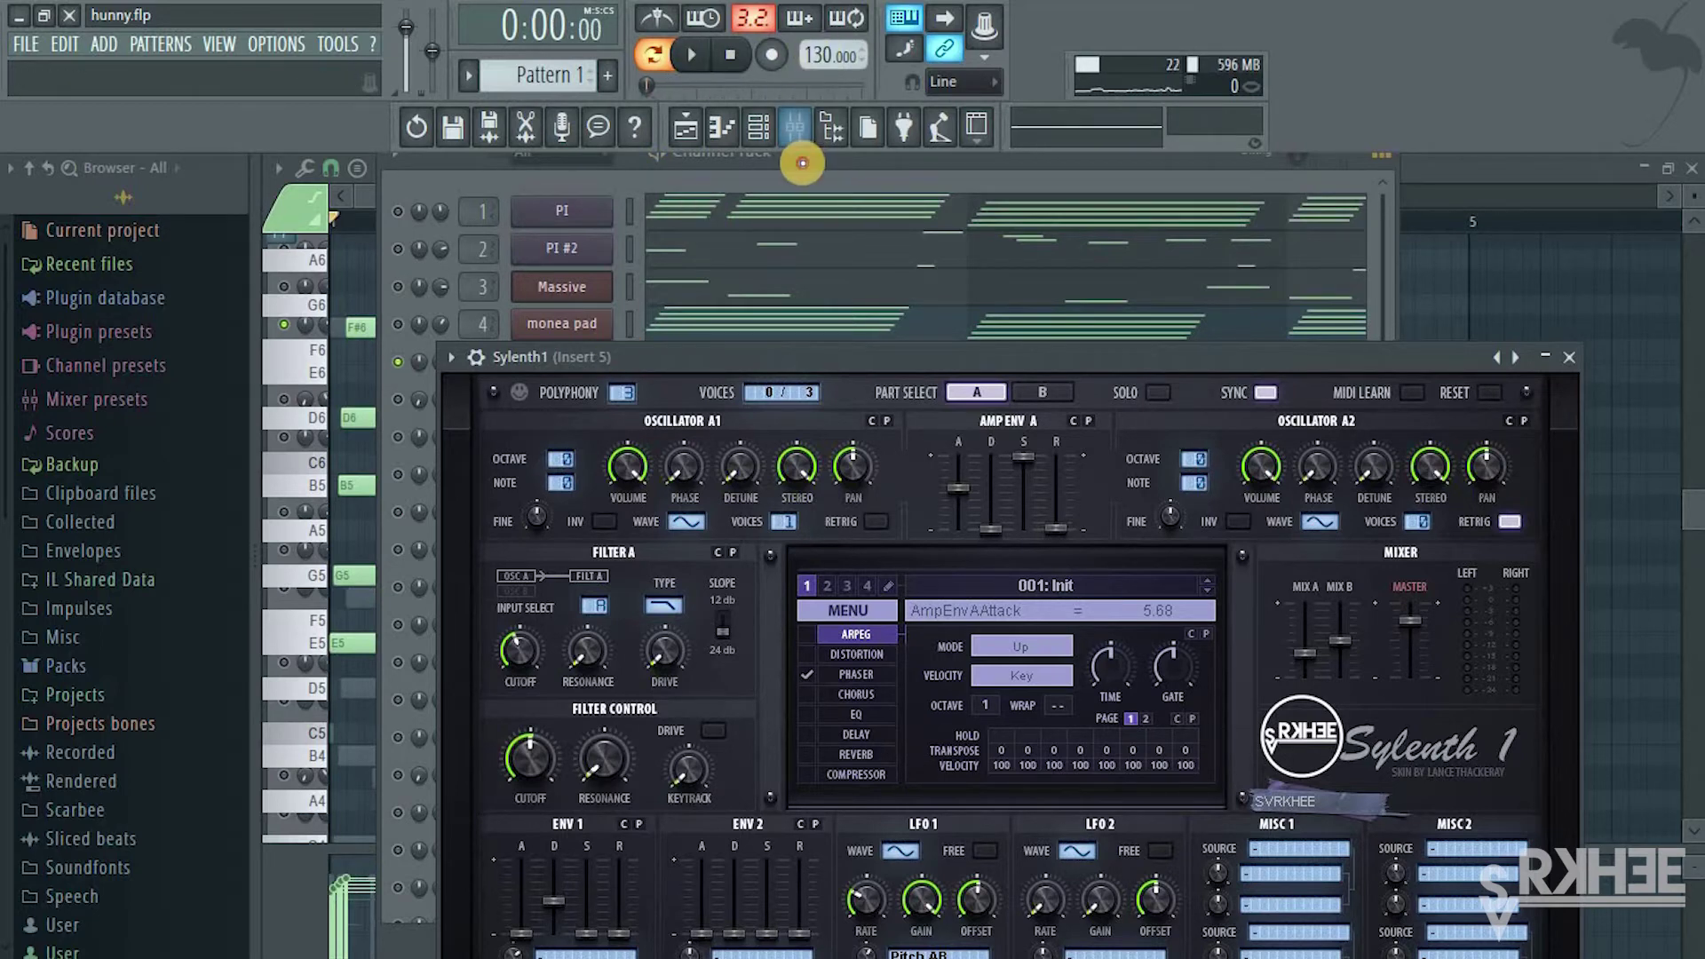
{"action": "left_click", "coordinate": [802, 163]}
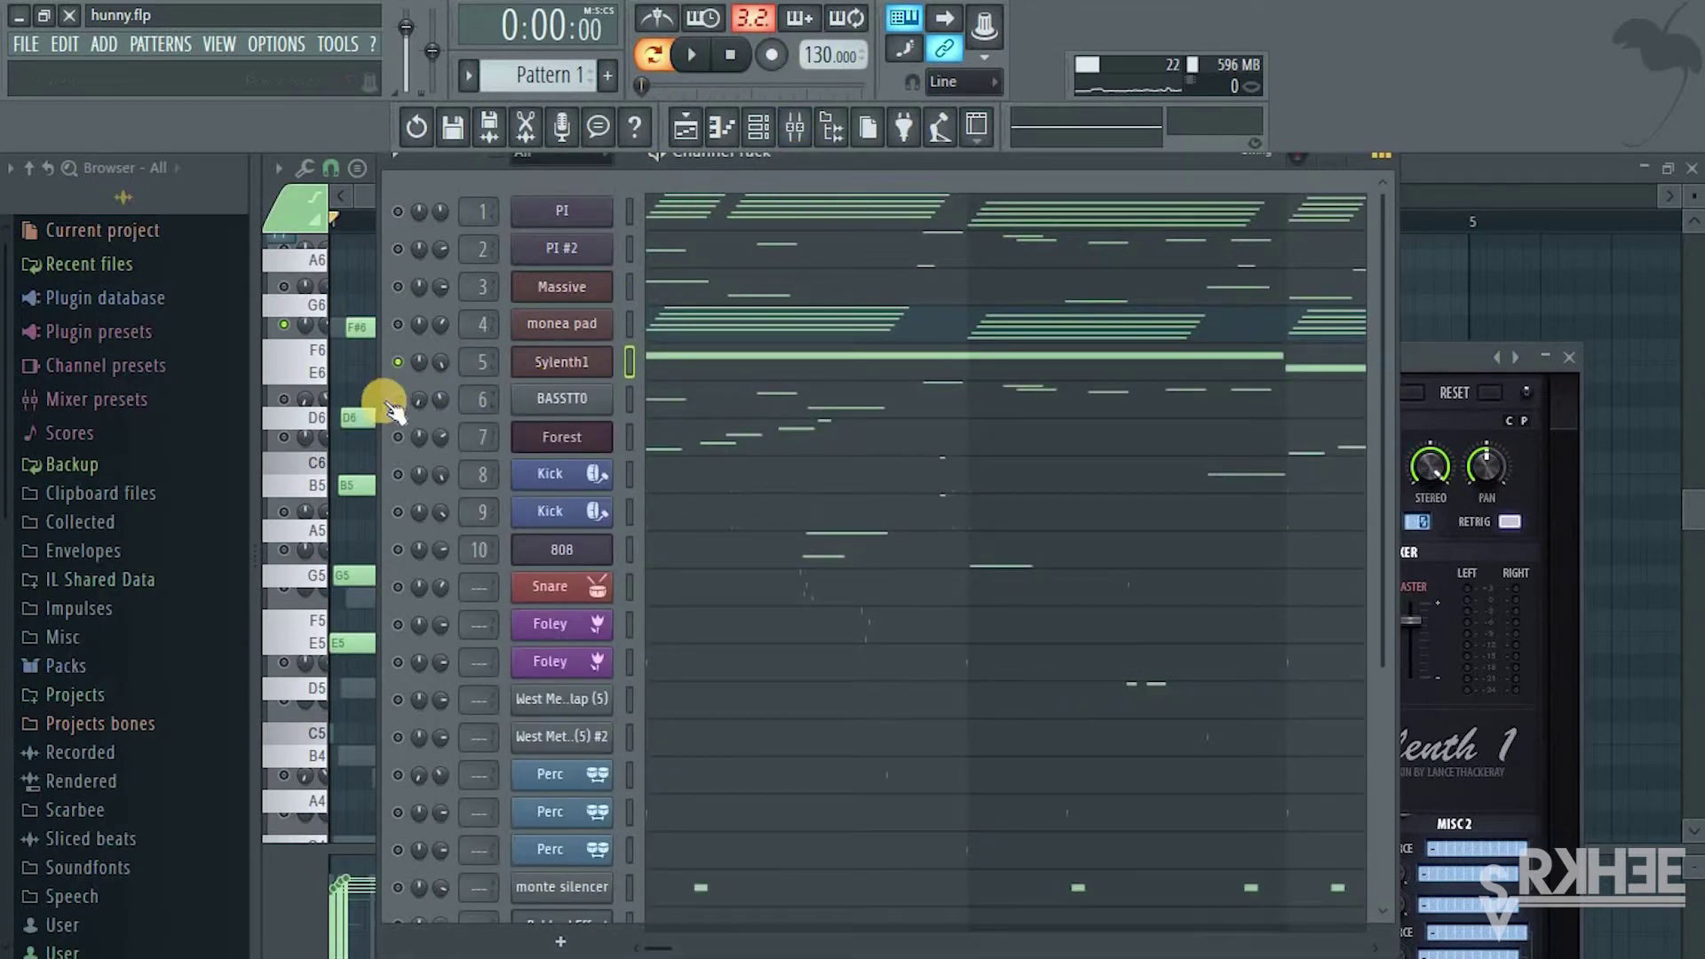
Enable the BASSTTO channel in place of Sylenth1, inspect its arpeggiator settings and play the pattern
{"action": "left_click", "coordinate": [394, 401]}
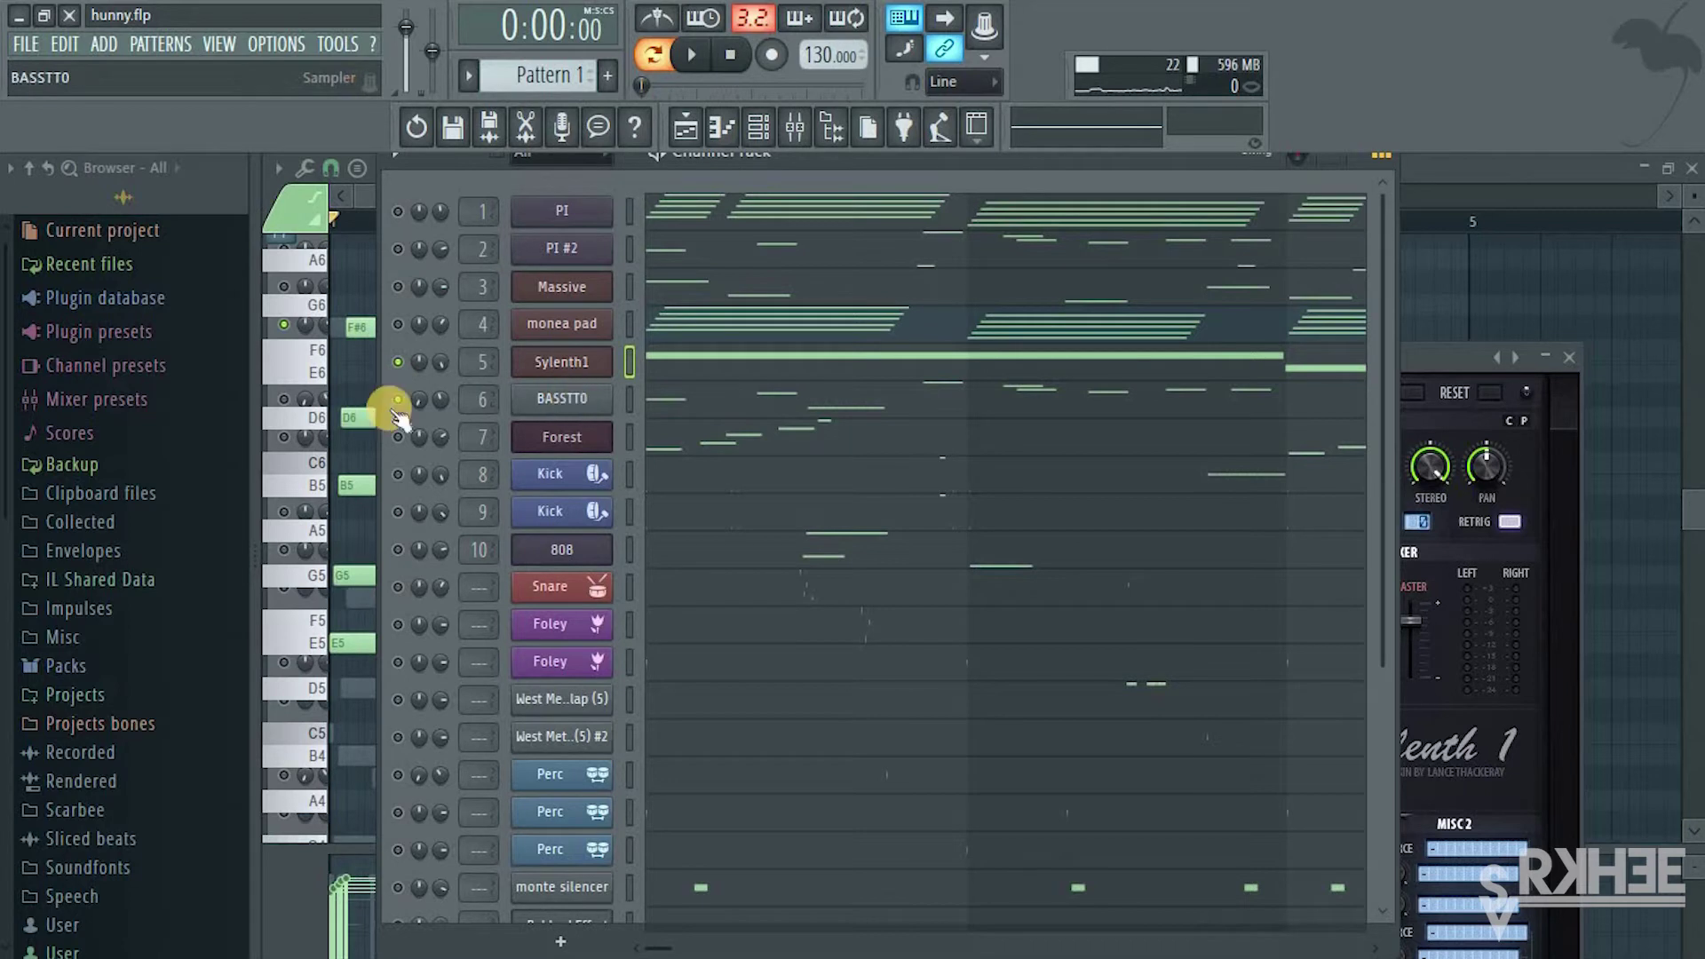
{"action": "left_click", "coordinate": [595, 398]}
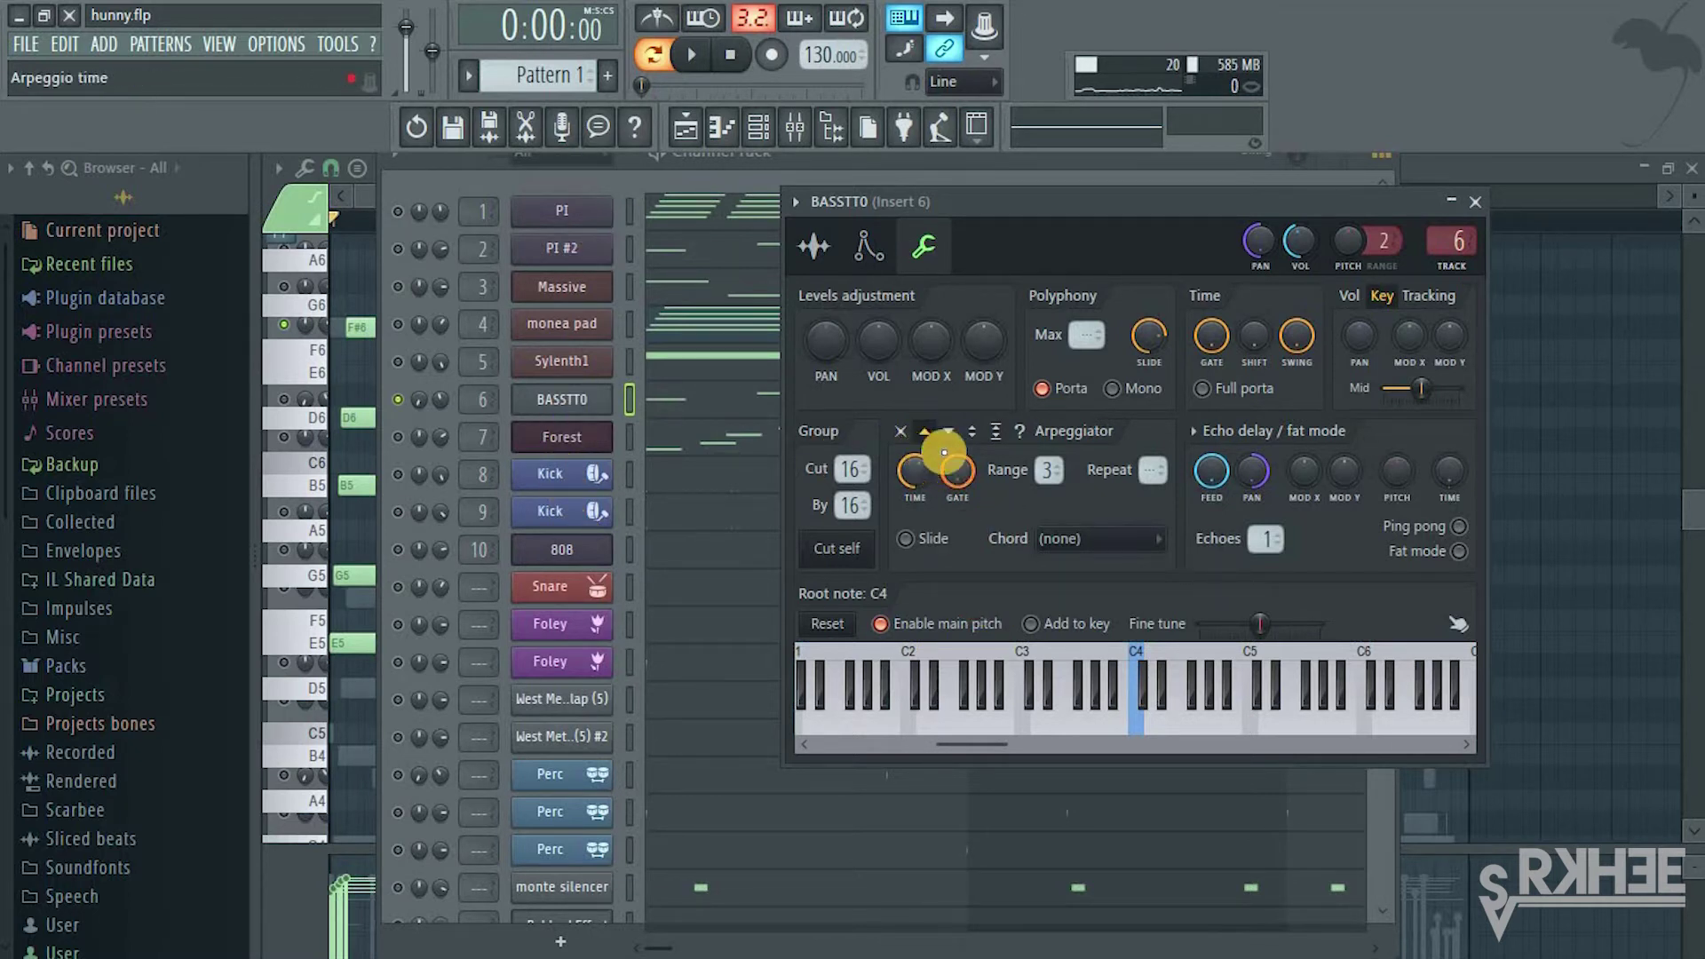
{"action": "key", "text": "space"}
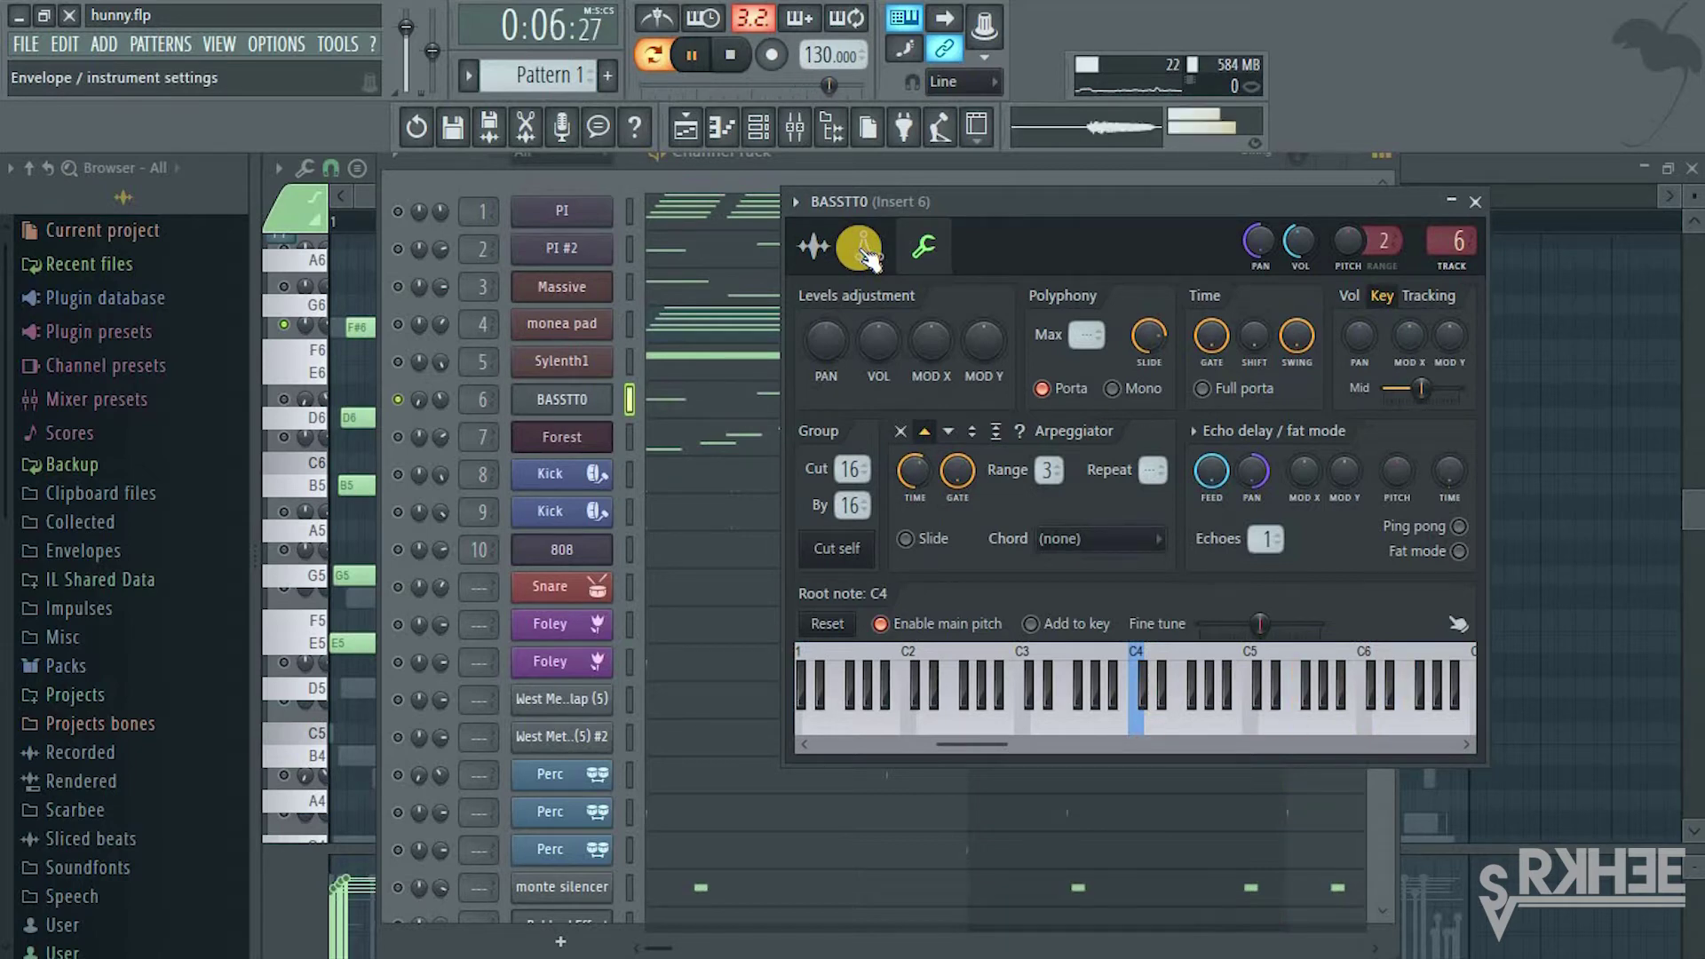
{"action": "key", "text": "space"}
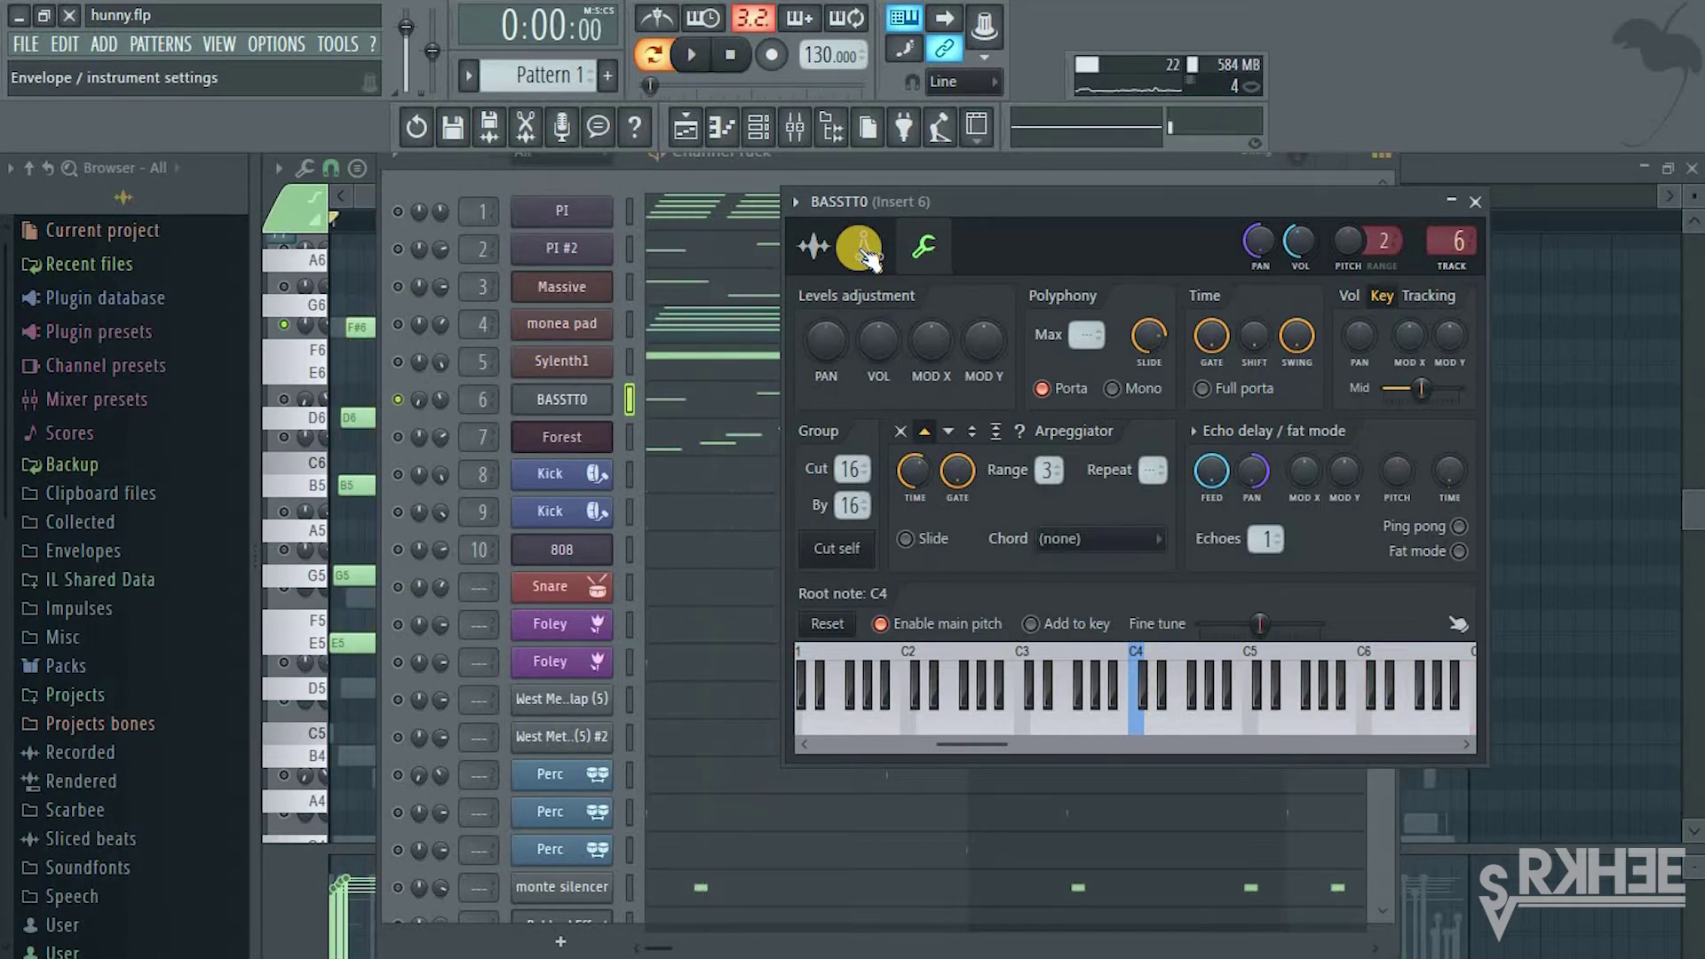
Review BASSTTO's envelope, instrument and sample settings, and play the pattern with its BASSTTO.WAV sample in view
{"action": "left_click", "coordinate": [862, 251]}
{"action": "left_click", "coordinate": [835, 253]}
{"action": "left_click", "coordinate": [865, 249]}
{"action": "left_click", "coordinate": [919, 253]}
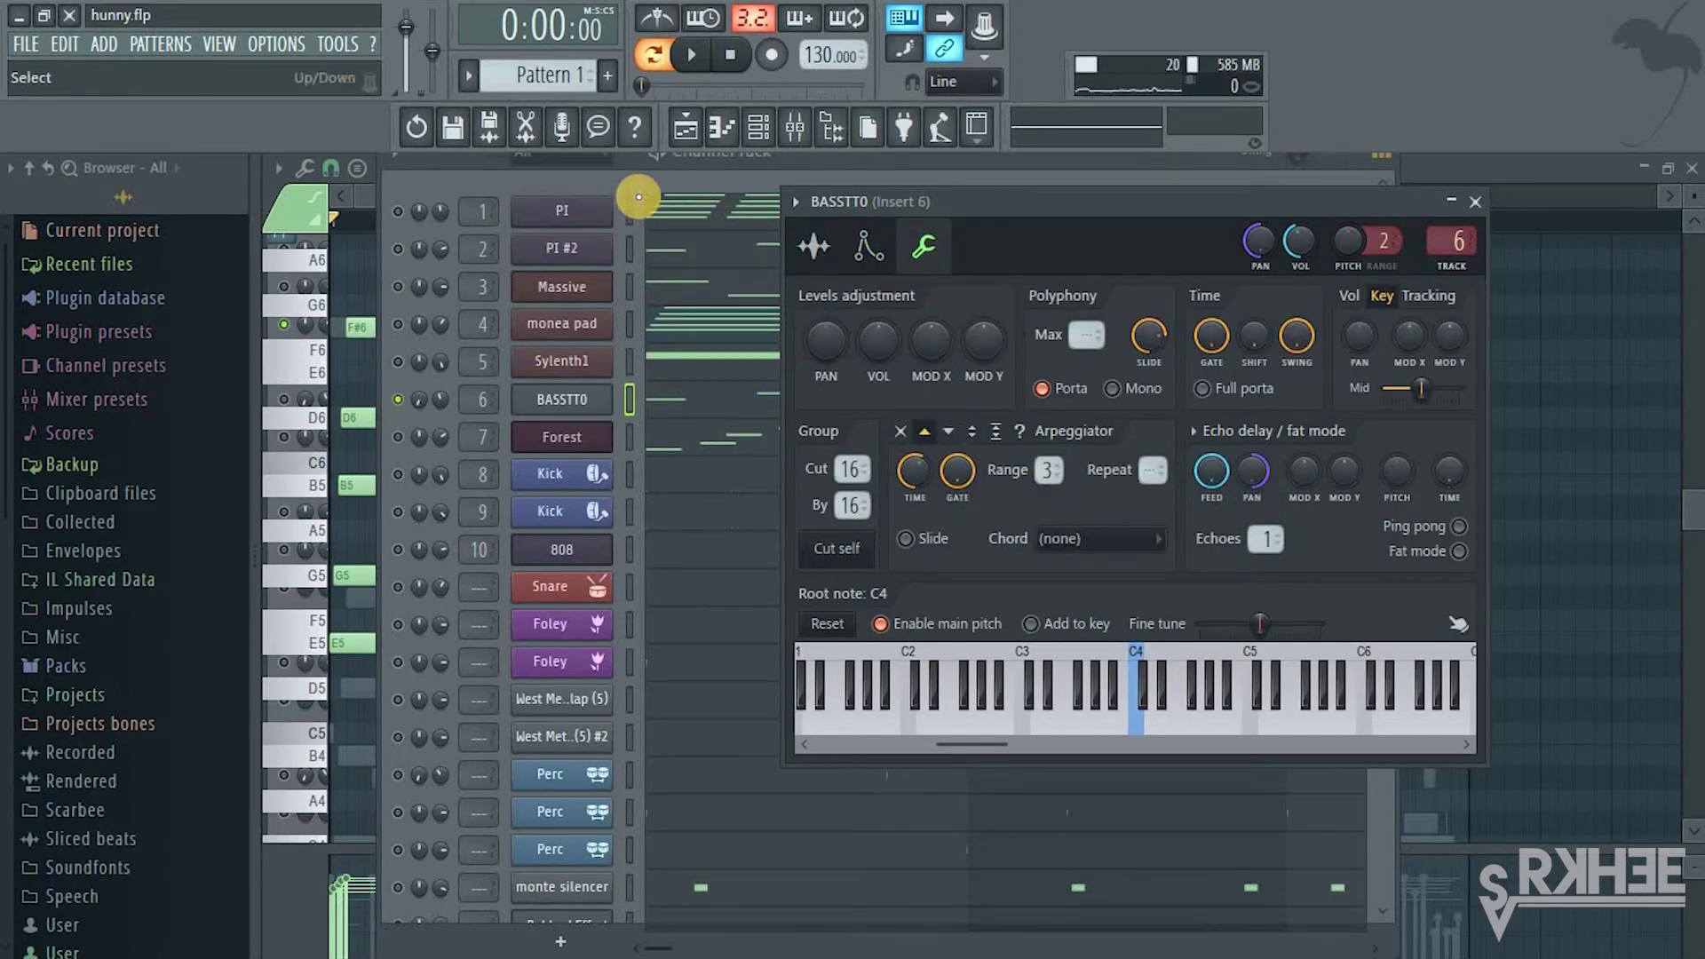
{"action": "left_click", "coordinate": [808, 255]}
{"action": "key", "text": "space"}
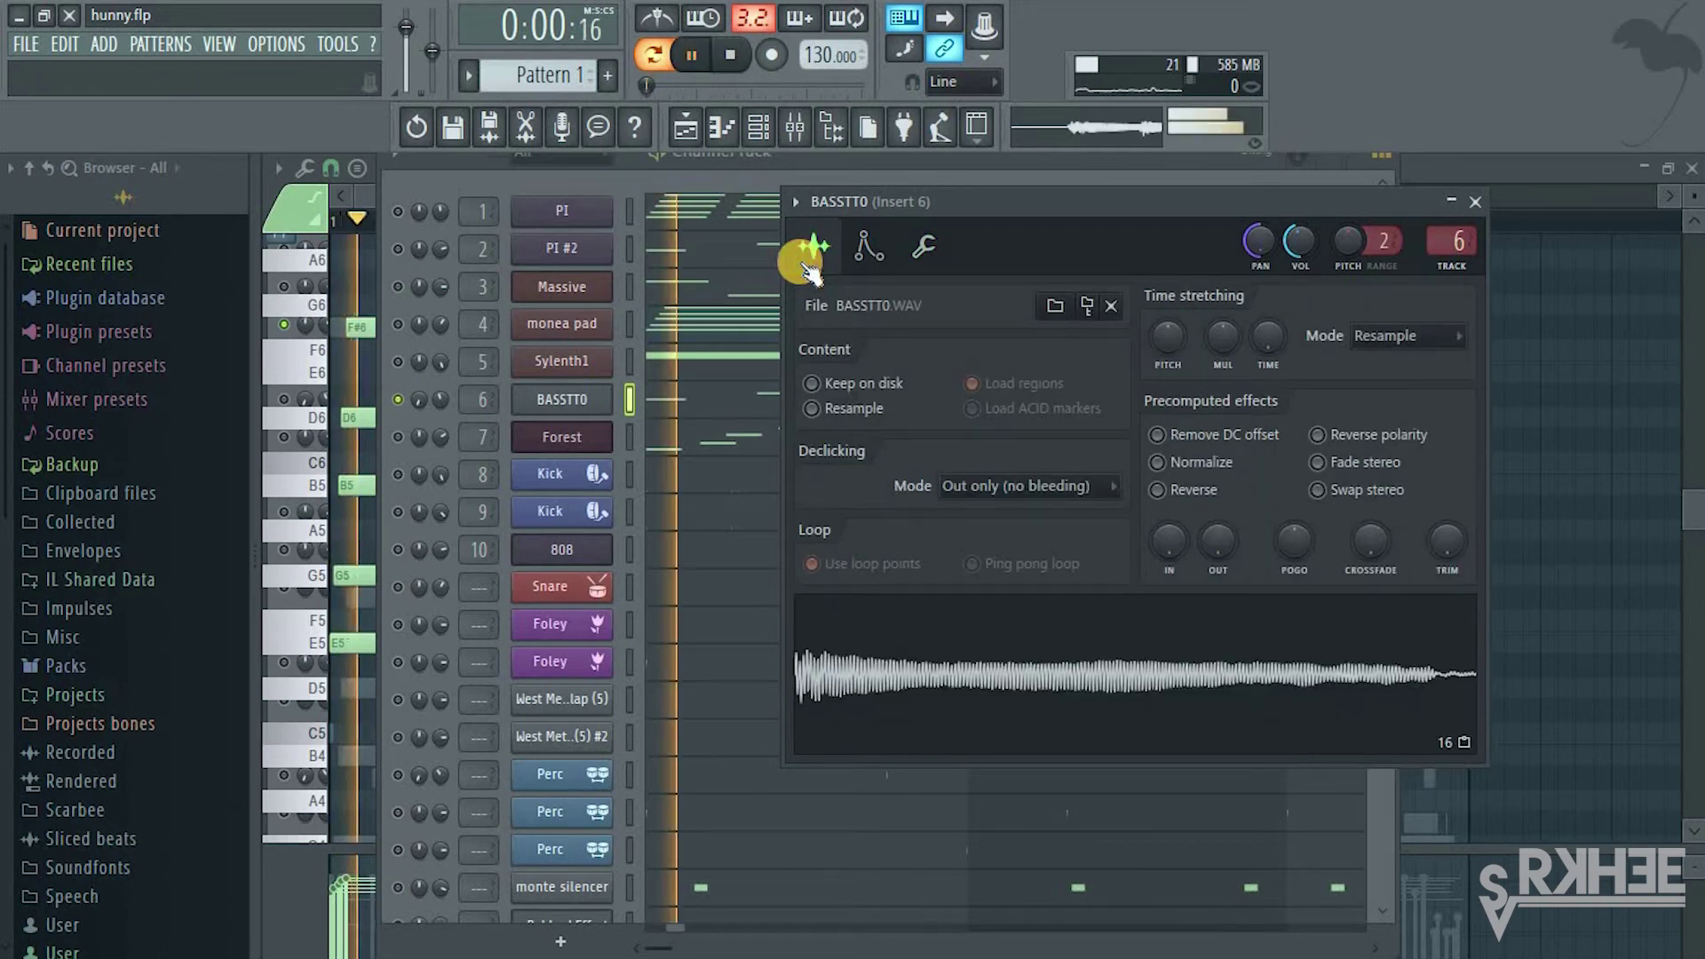
{"action": "key", "text": "space"}
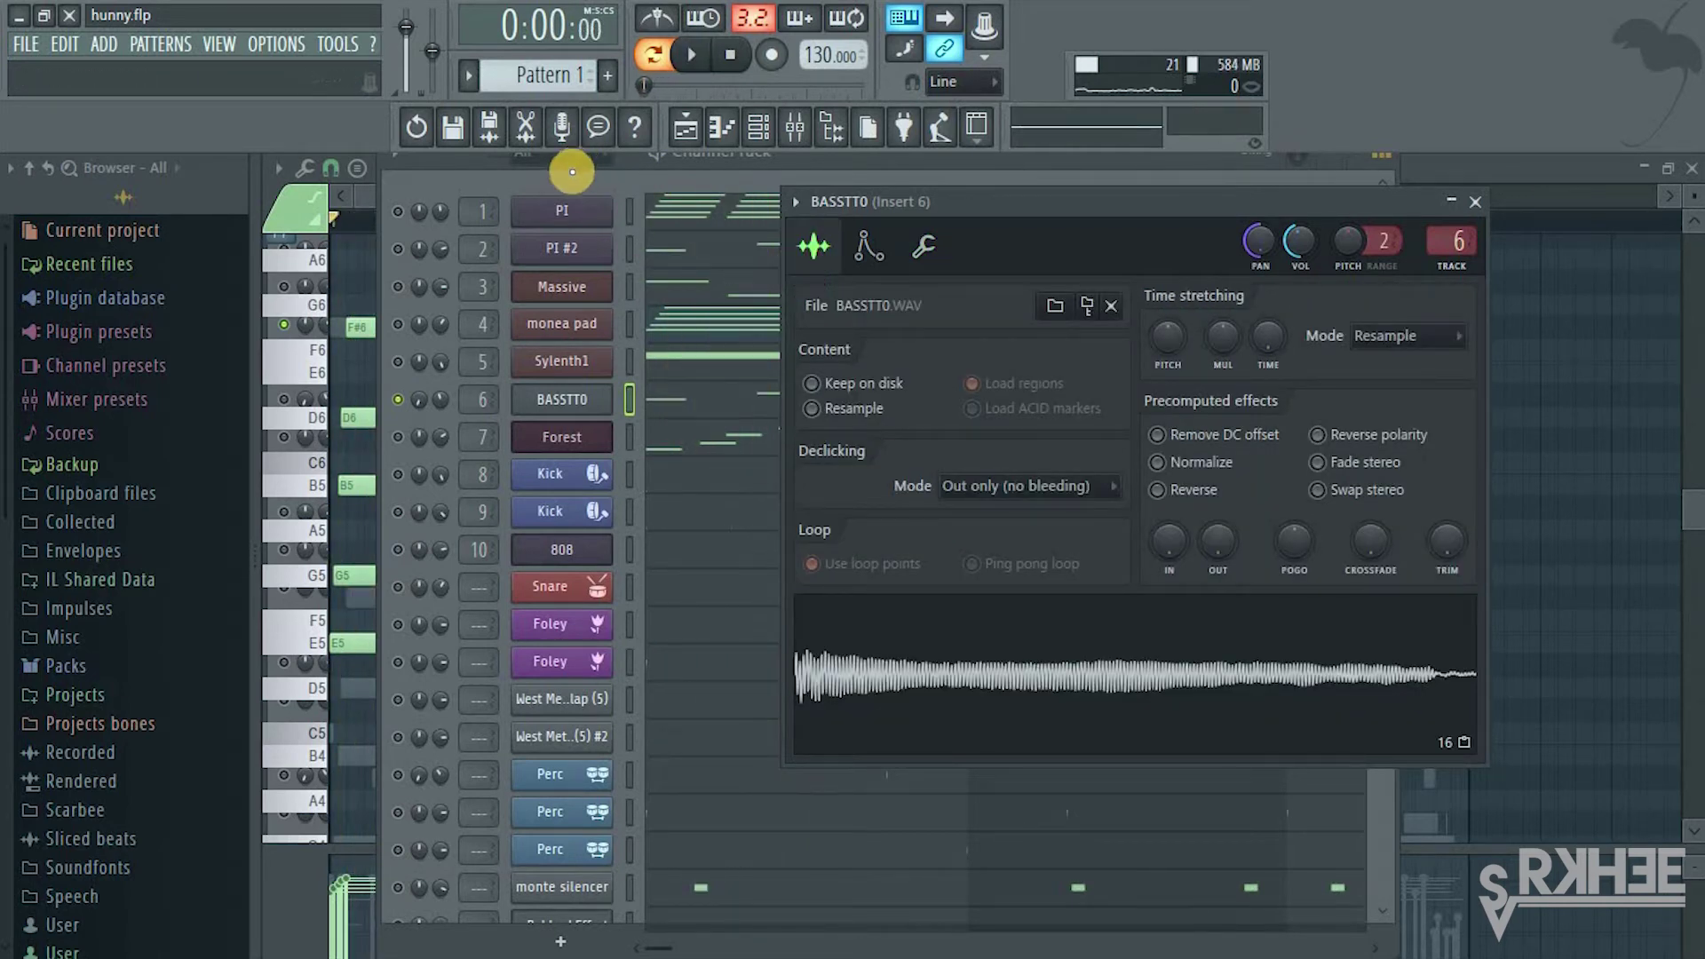
Enable the Forest channel instead of BASSTTO and examine the effects settings of its nucleon patch
{"action": "left_click", "coordinate": [571, 163]}
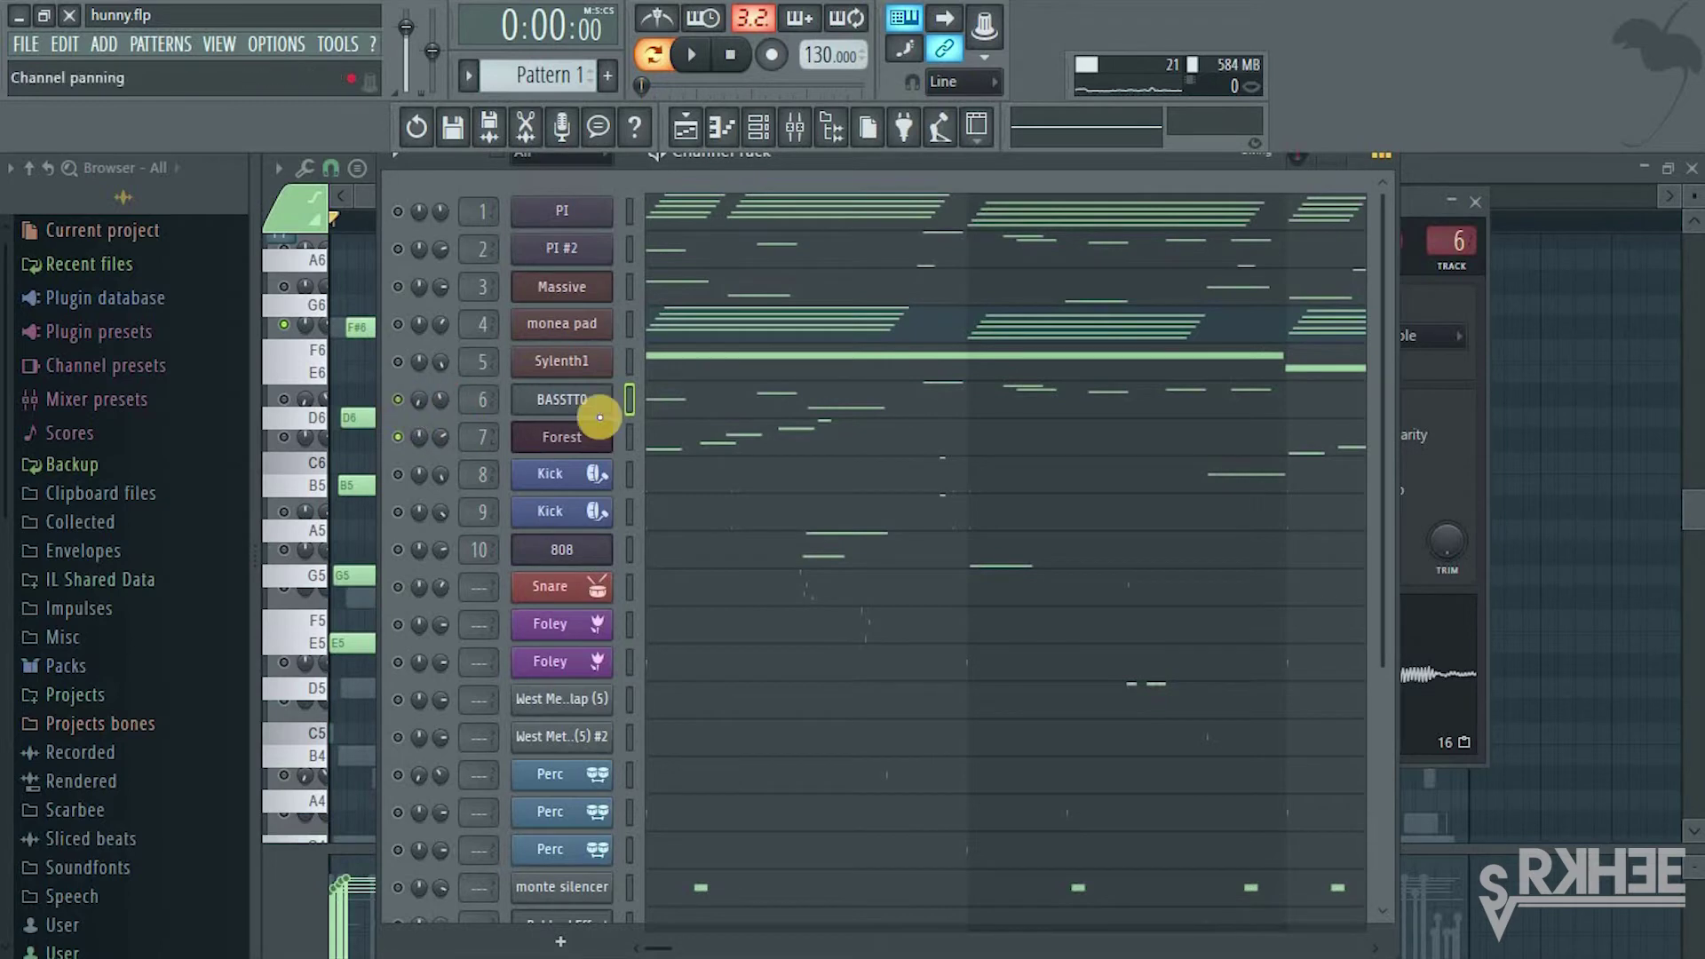
{"action": "left_click", "coordinate": [586, 437]}
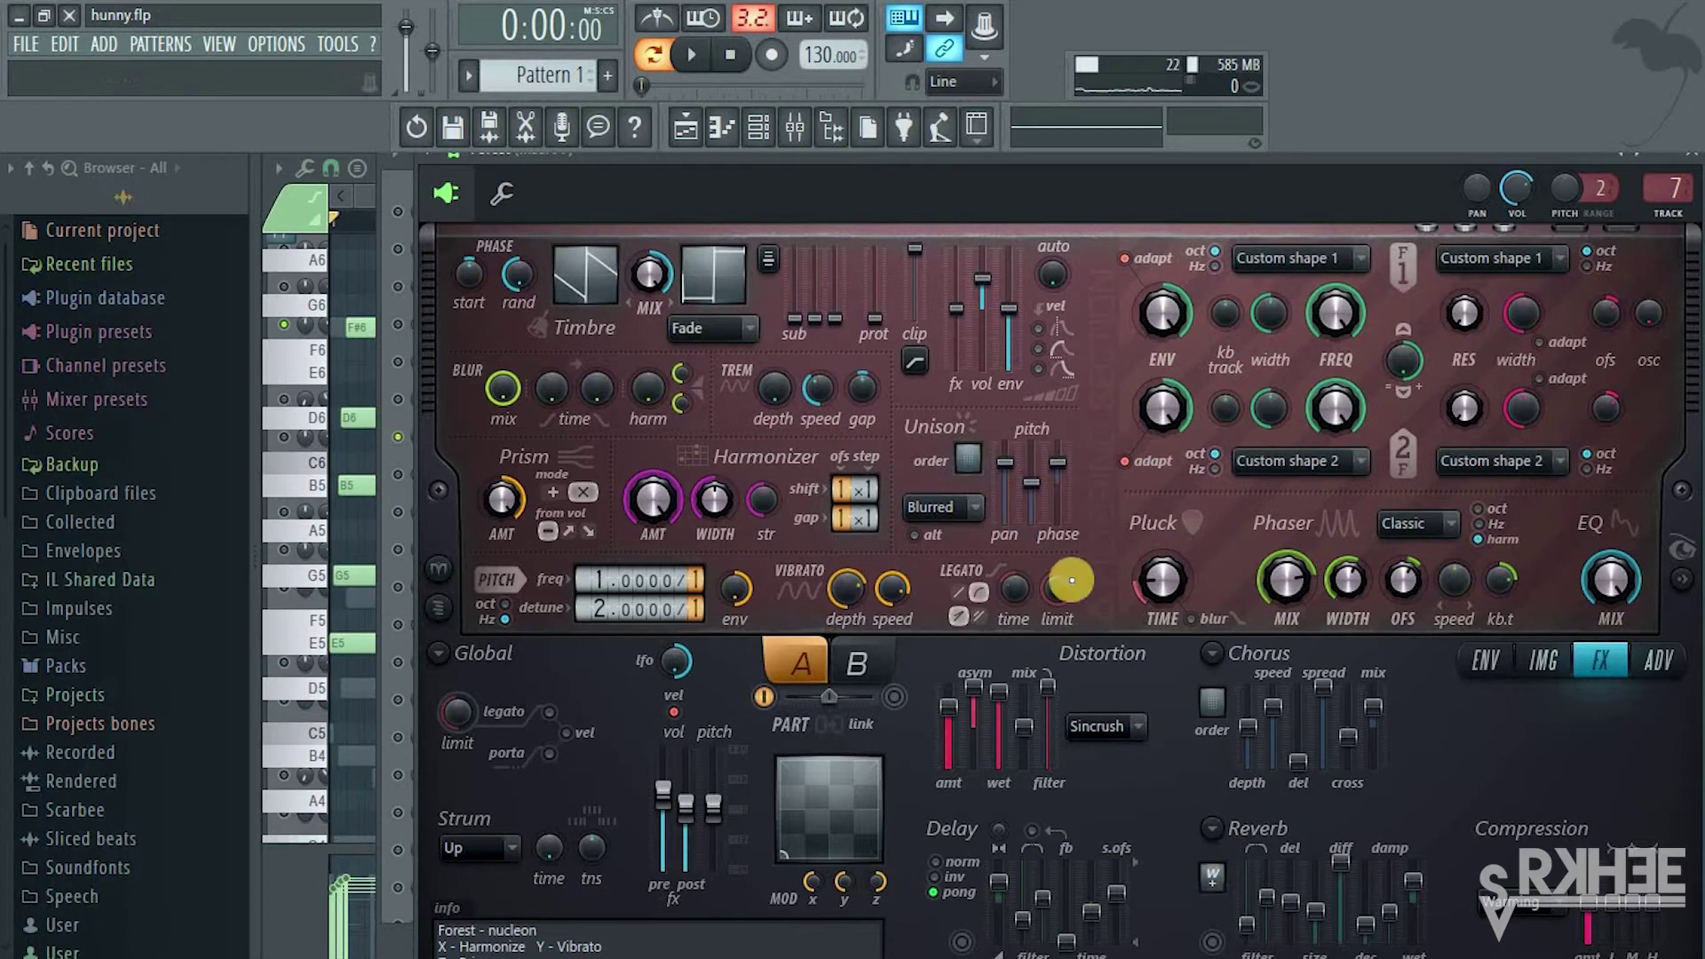
{"action": "left_click", "coordinate": [758, 127]}
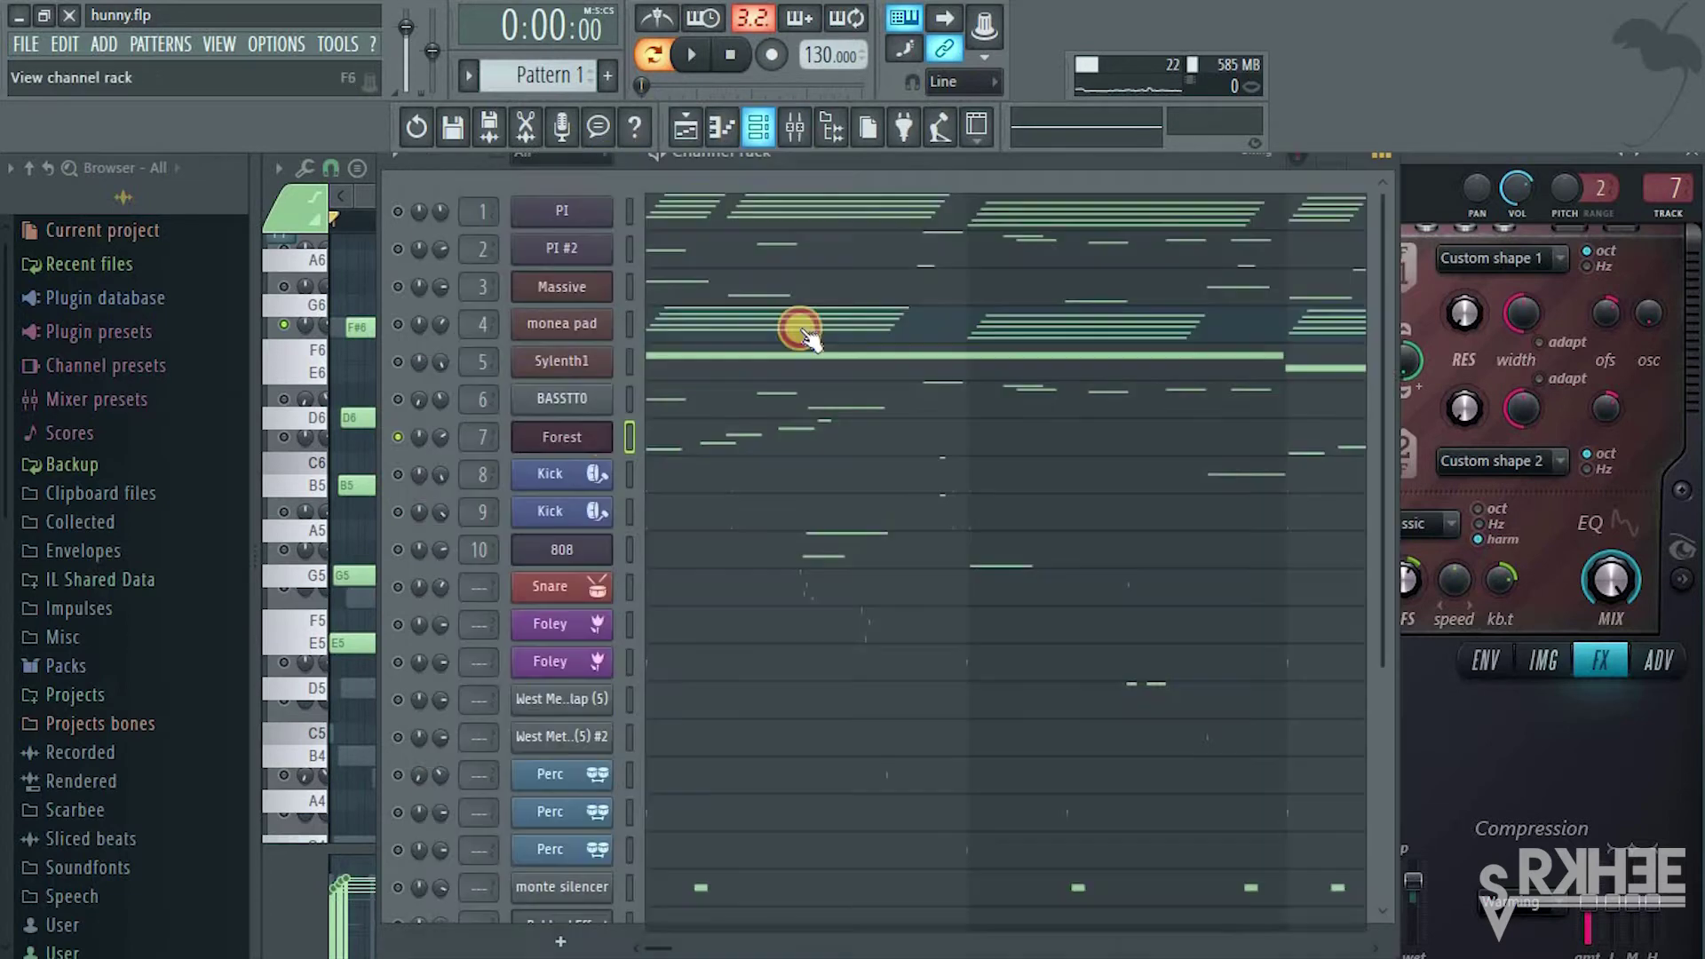
View the Forest channel's notes in the piano roll, play them and close the piano roll
{"action": "left_click", "coordinate": [672, 451]}
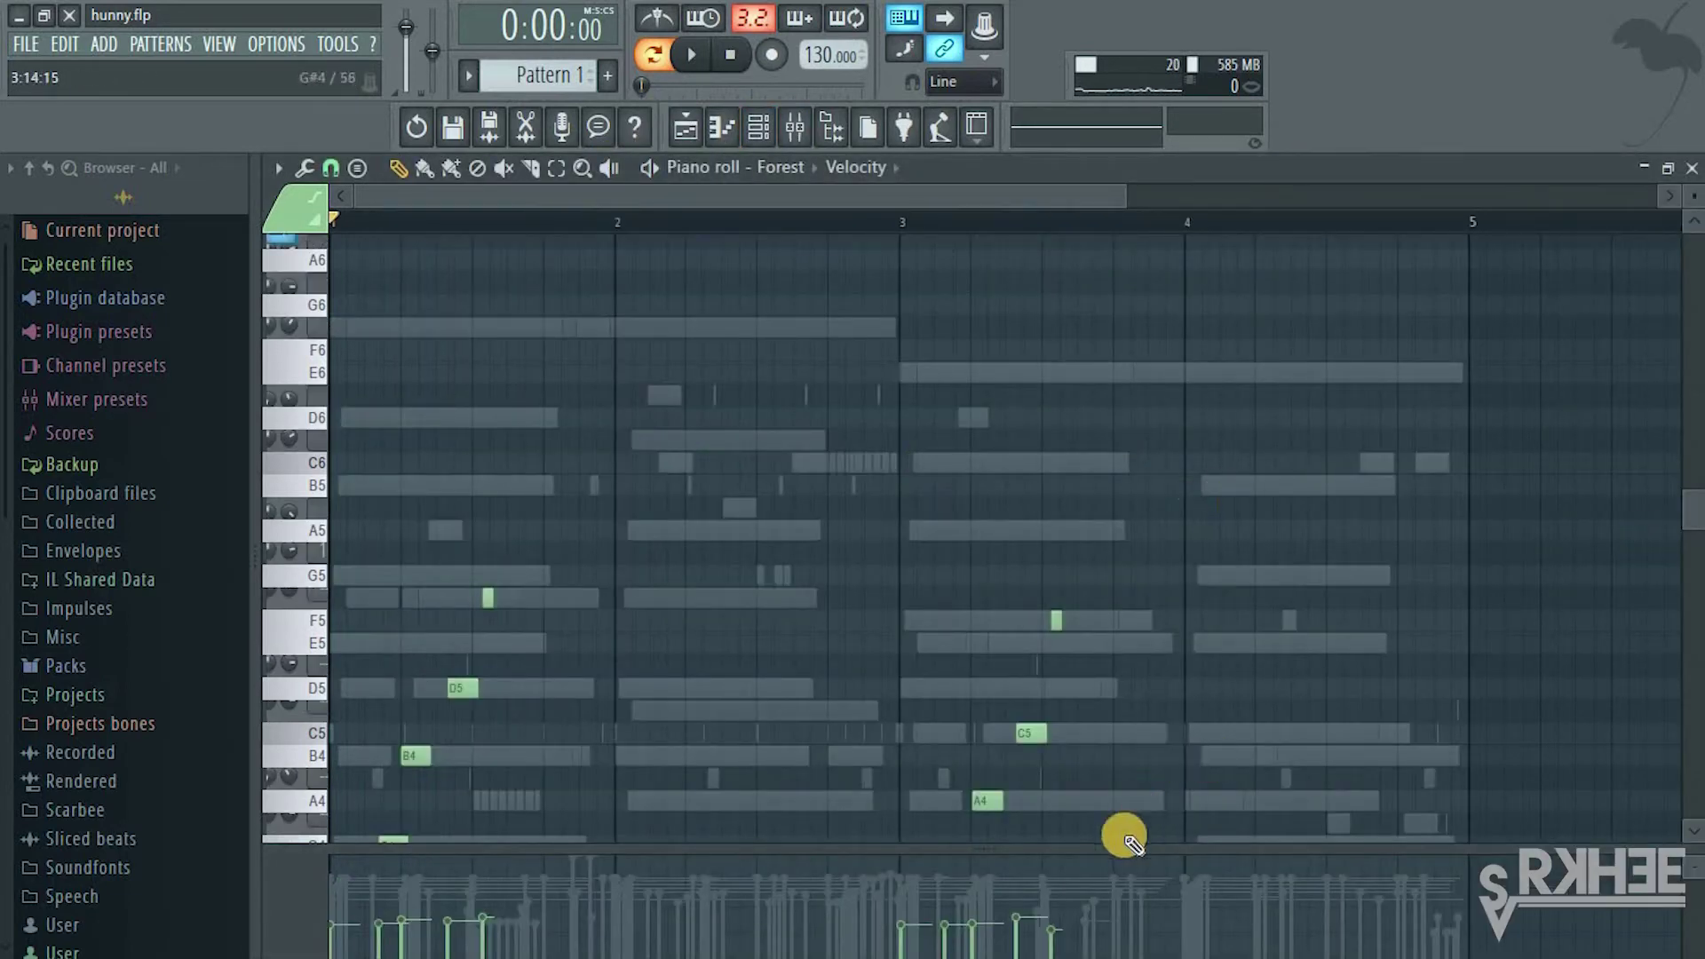
{"action": "left_click_drag", "start_coordinate": [1116, 850], "coordinate": [1137, 817]}
{"action": "left_click_drag", "start_coordinate": [1696, 488], "coordinate": [1694, 533]}
{"action": "key", "text": "space"}
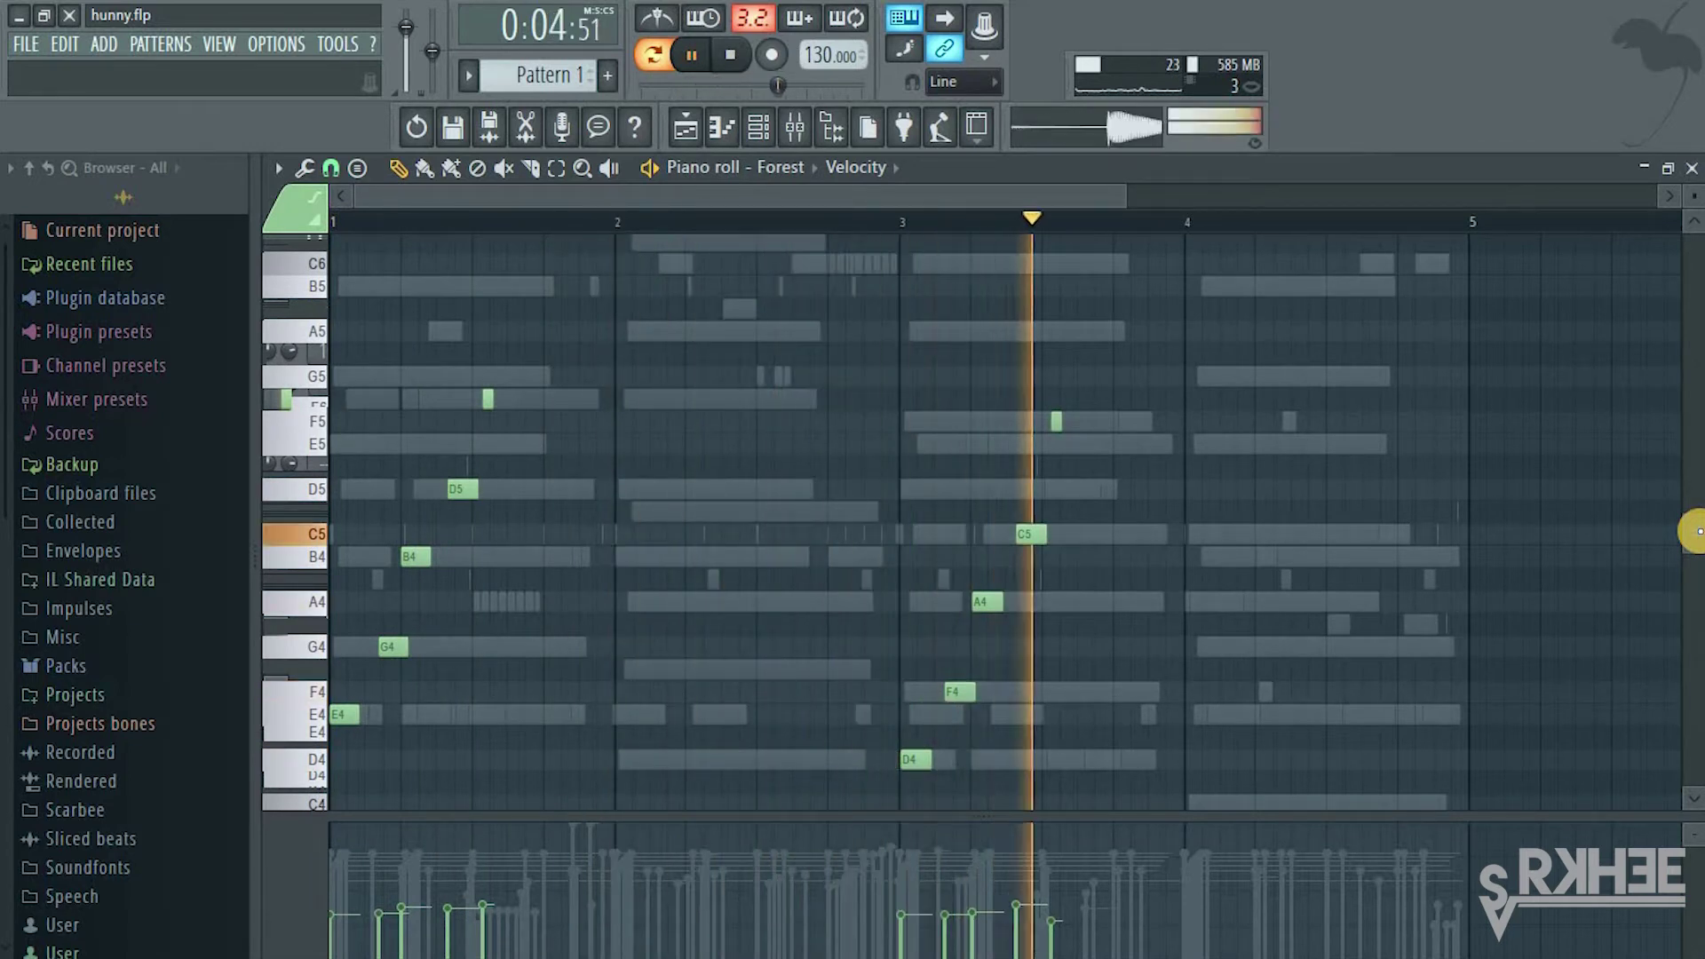
{"action": "key", "text": "space"}
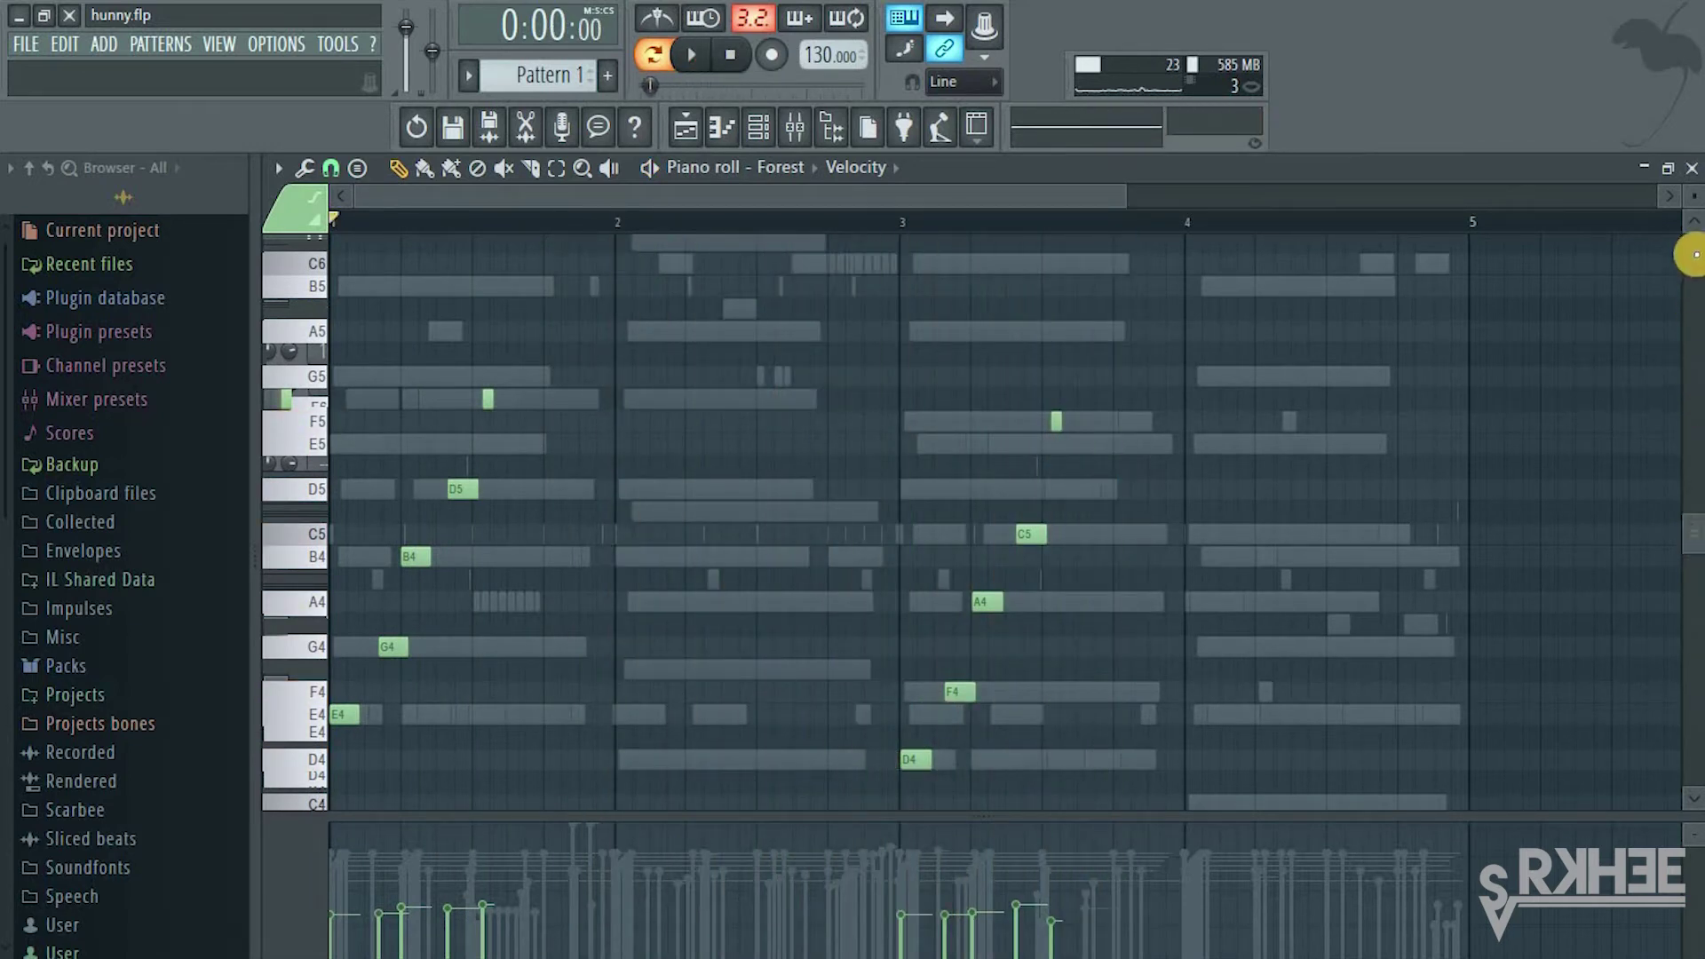
{"action": "left_click", "coordinate": [1692, 173]}
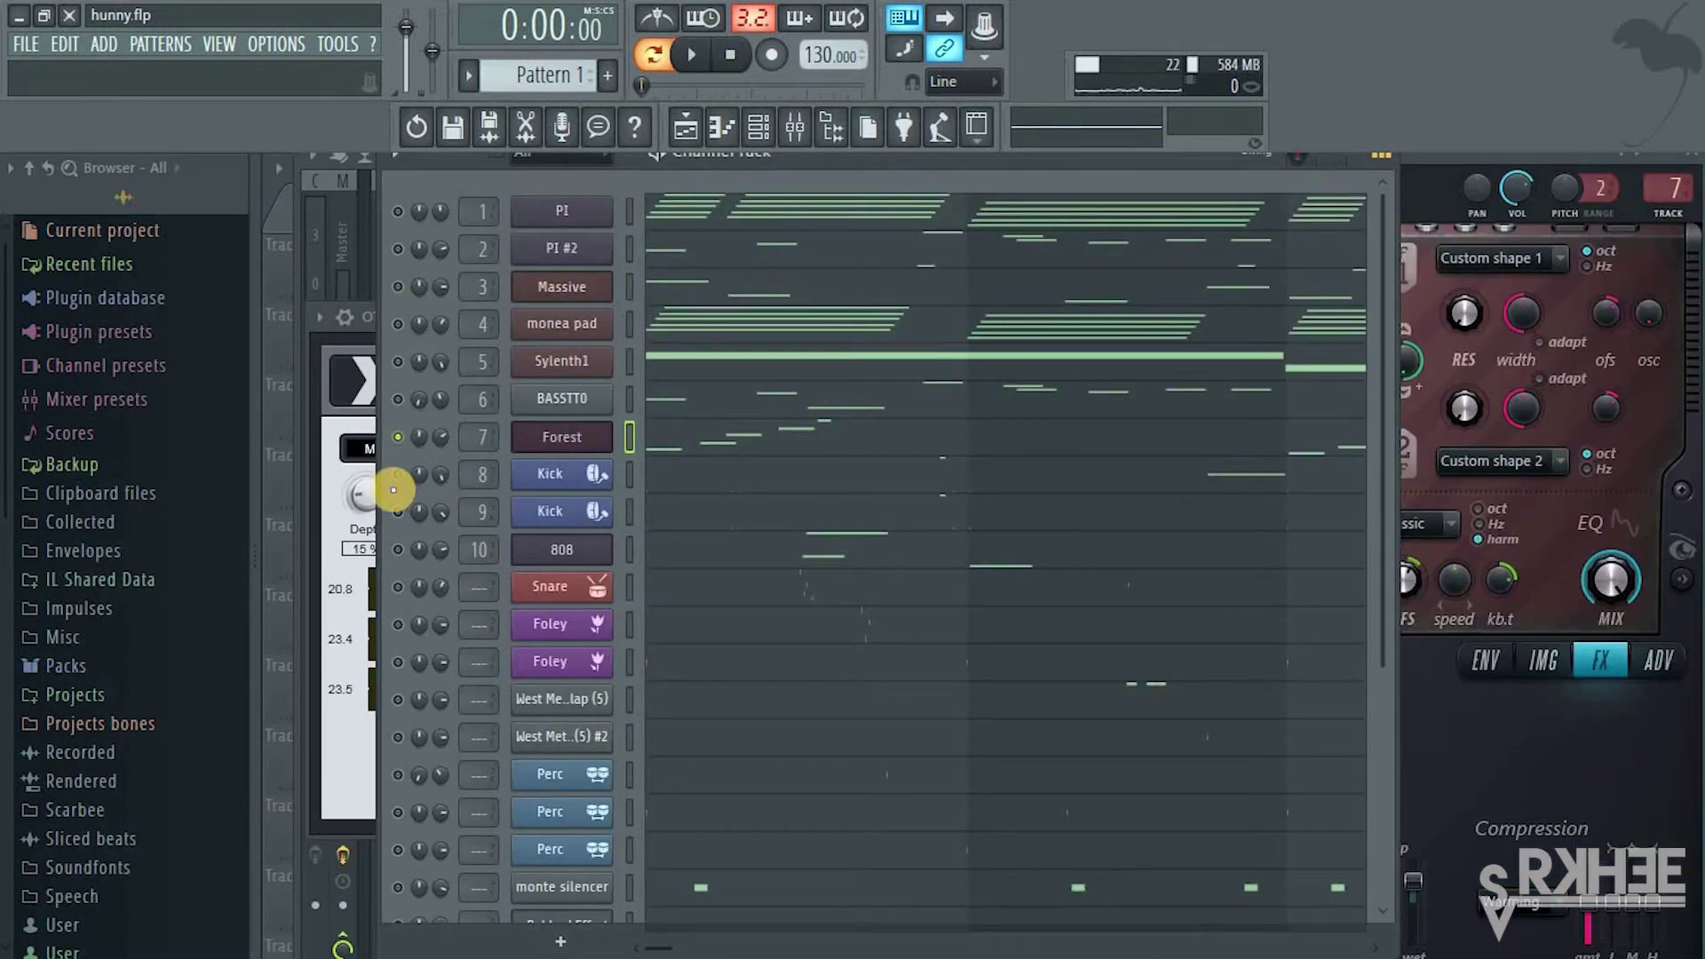
View channel 8's full Kick pattern in the piano roll, from the C5 hits to the C6 roll, and play it
{"action": "left_click", "coordinate": [651, 471]}
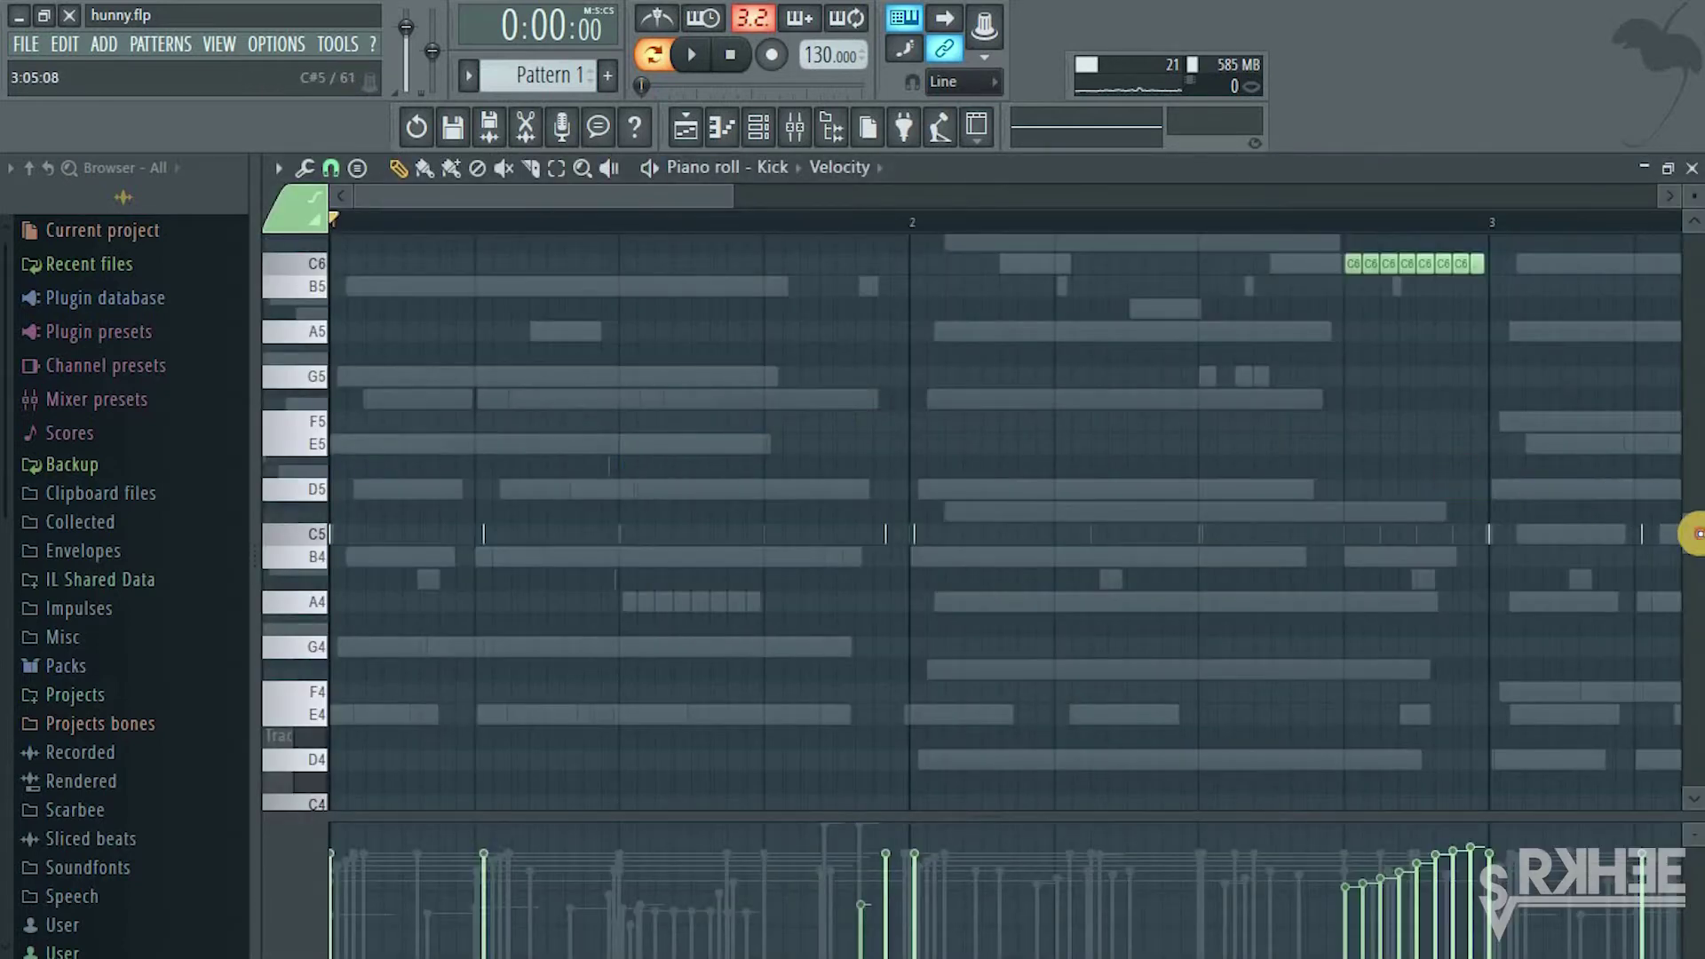
{"action": "scroll", "coordinate": [1691, 534], "scroll_direction": "down", "scroll_amount": 3}
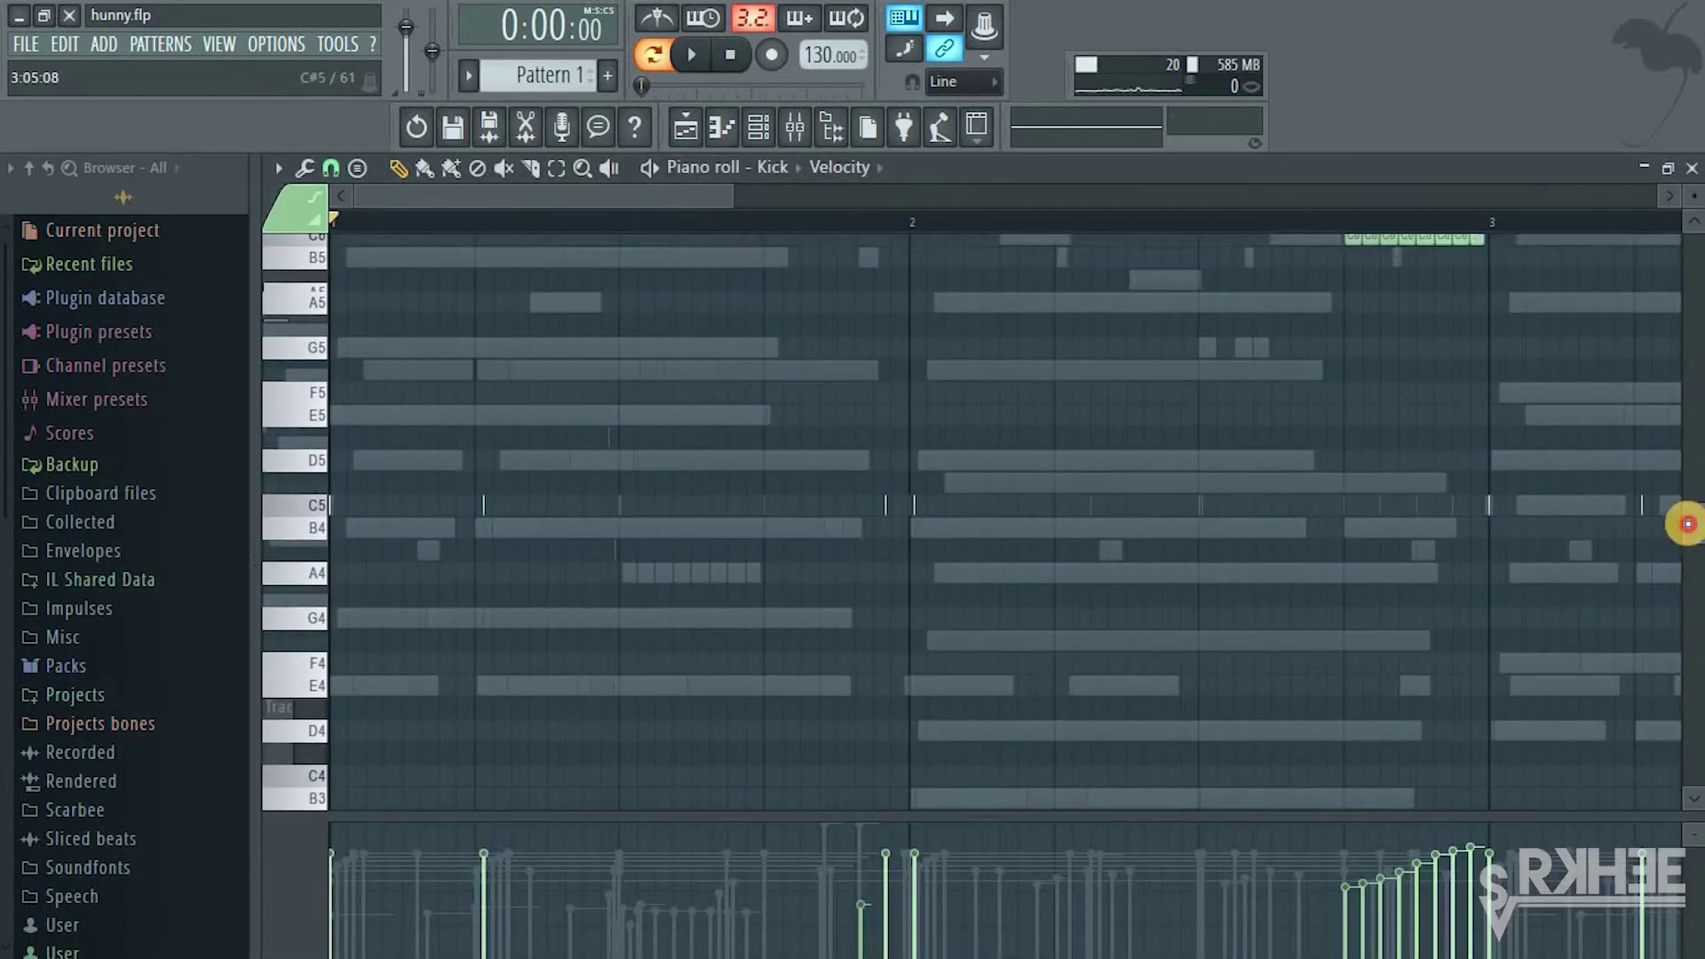
{"action": "scroll", "coordinate": [1687, 524], "scroll_direction": "up", "scroll_amount": 6}
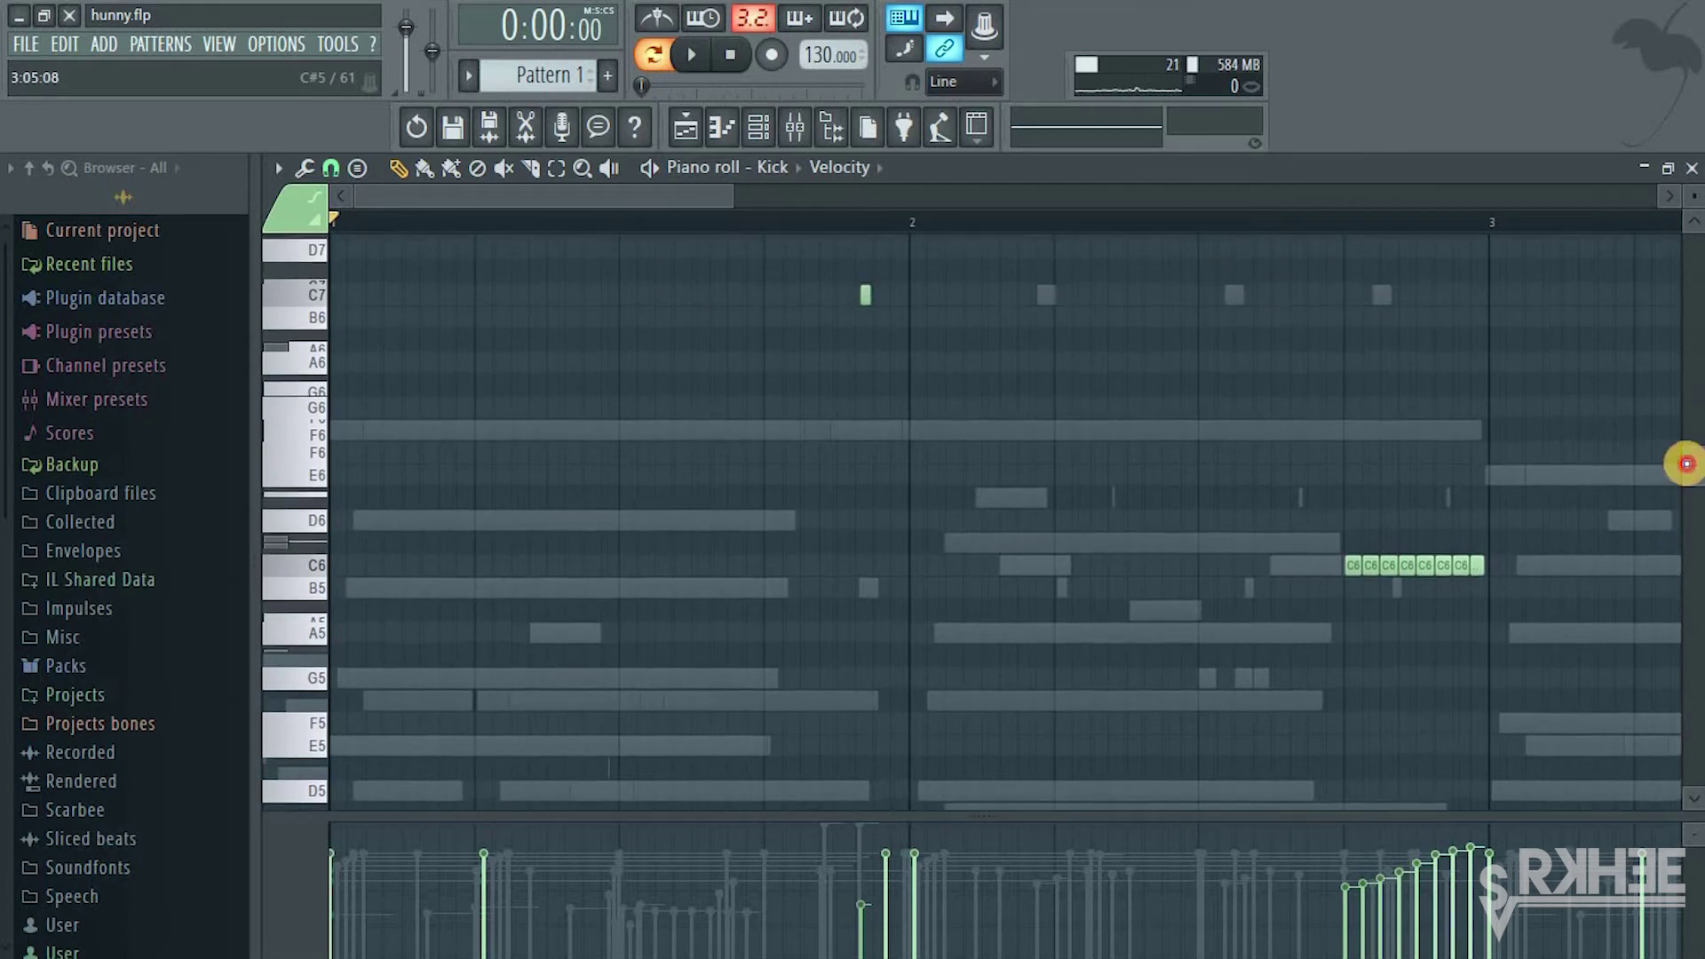
{"action": "scroll", "coordinate": [1685, 463], "scroll_direction": "up", "scroll_amount": 2}
{"action": "left_click_drag", "start_coordinate": [741, 190], "coordinate": [1691, 497]}
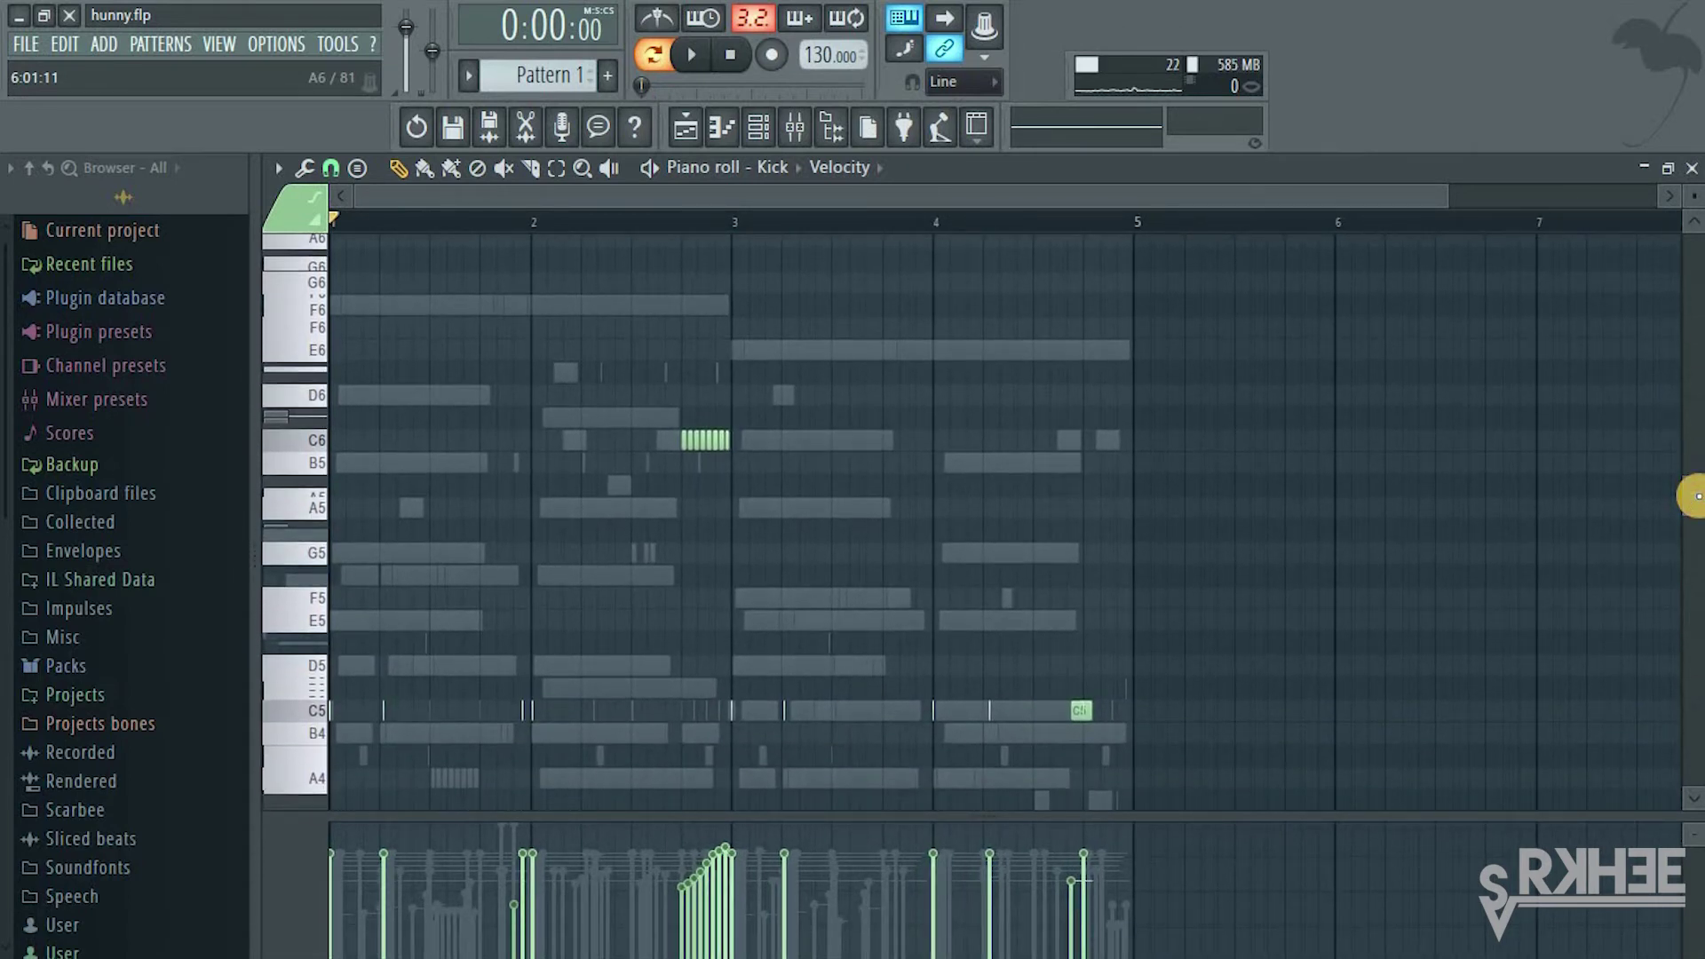
{"action": "key", "text": "space"}
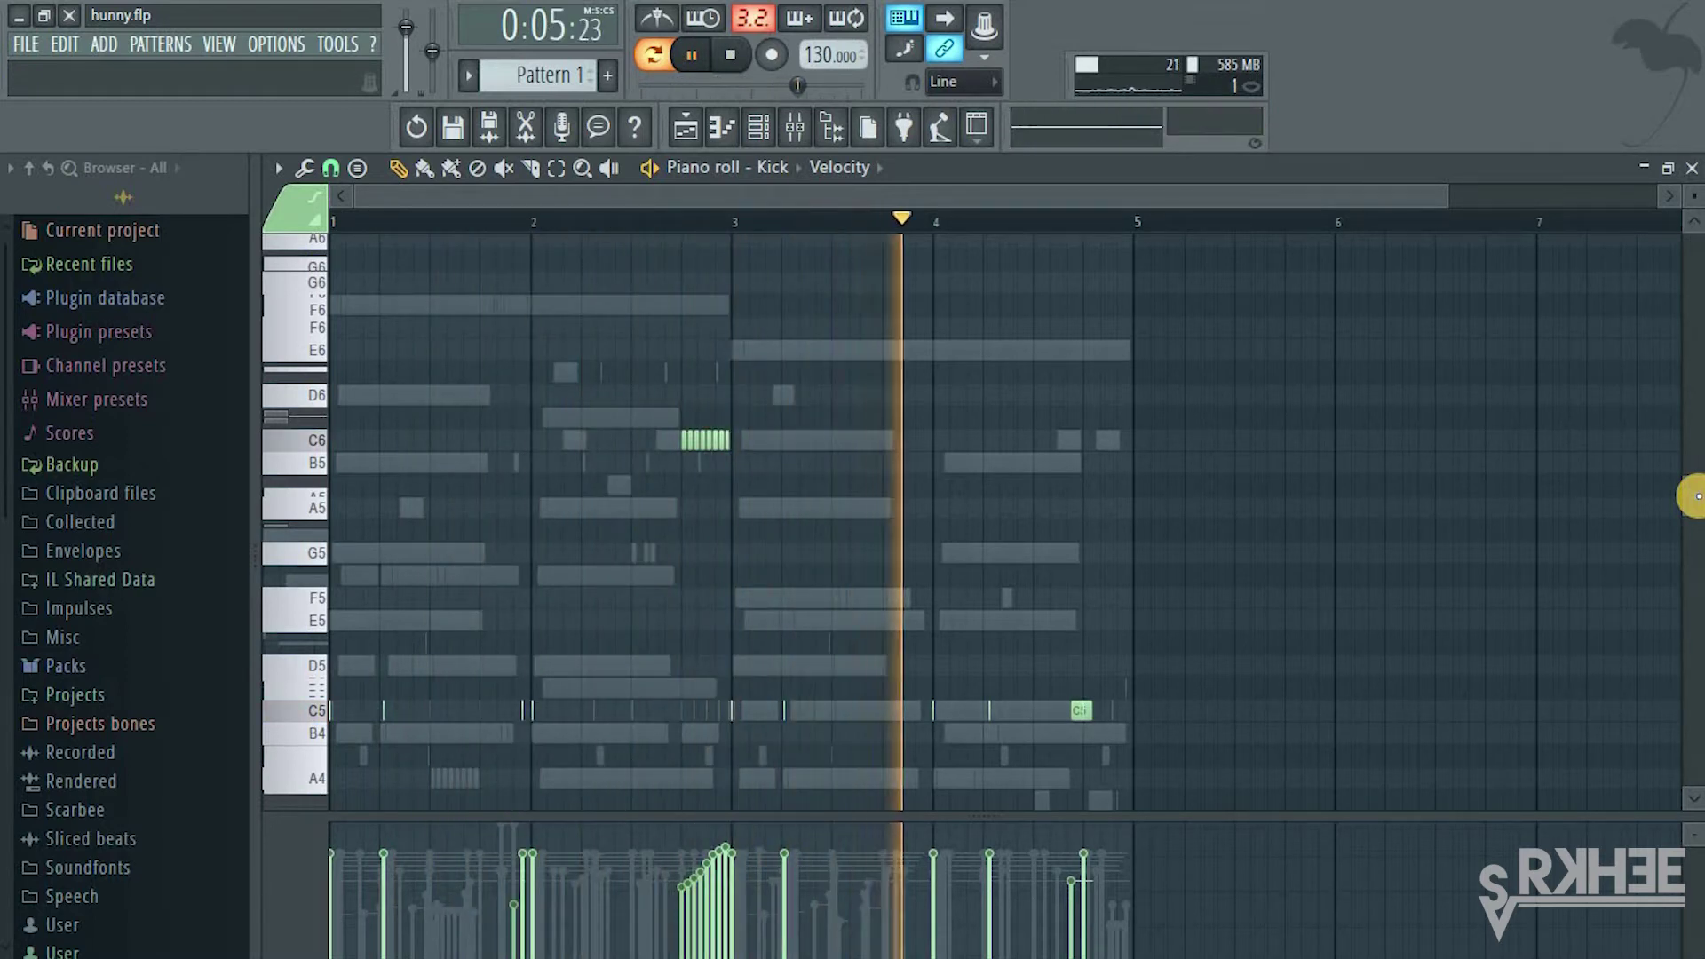
{"action": "key", "text": "space"}
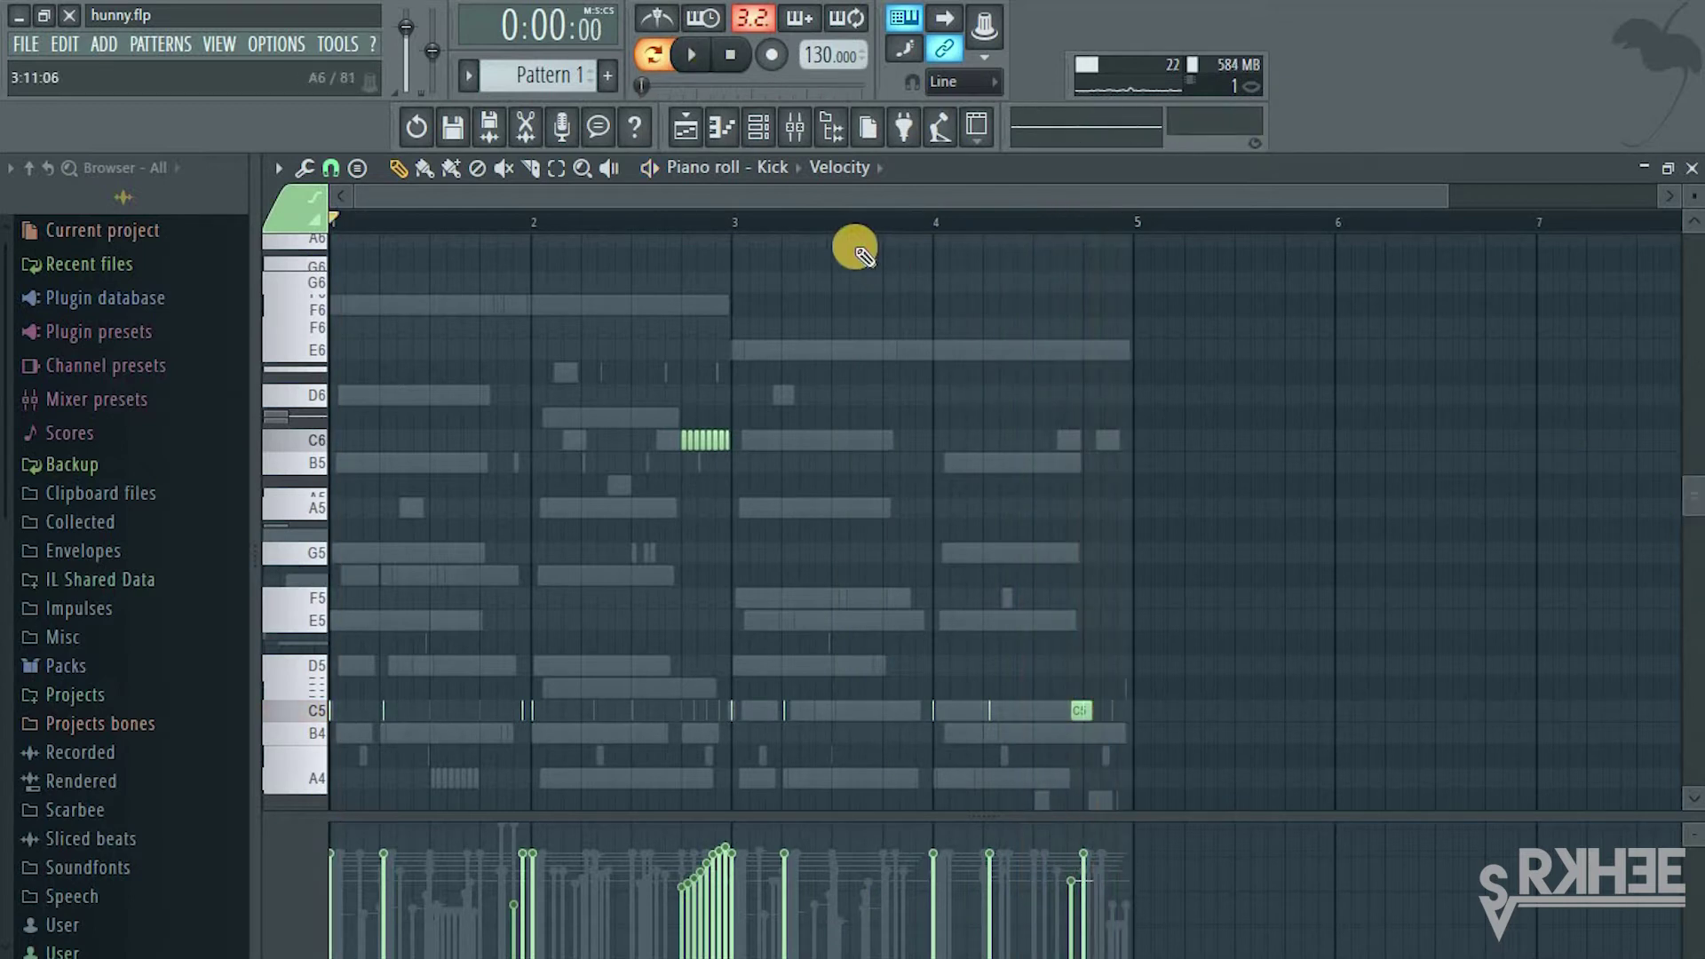
Enable the 808 and Massive channels with the Kick, play them together and view the 808 notes in the piano roll
{"action": "left_click", "coordinate": [757, 127]}
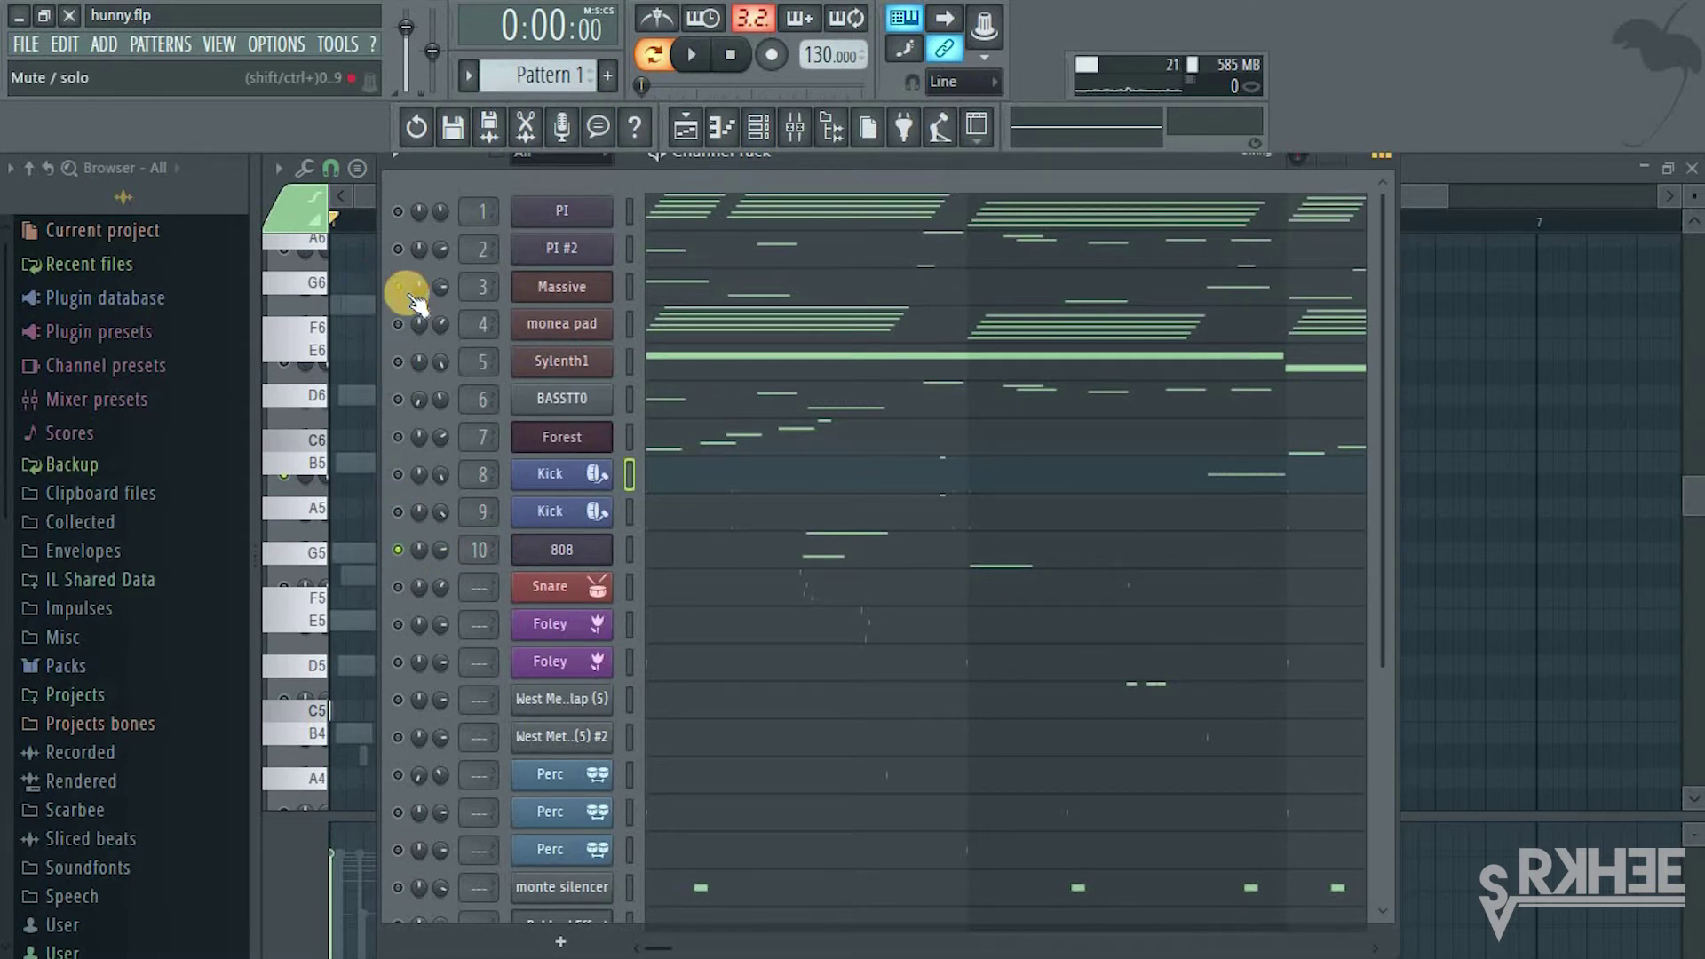
{"action": "left_click", "coordinate": [528, 474]}
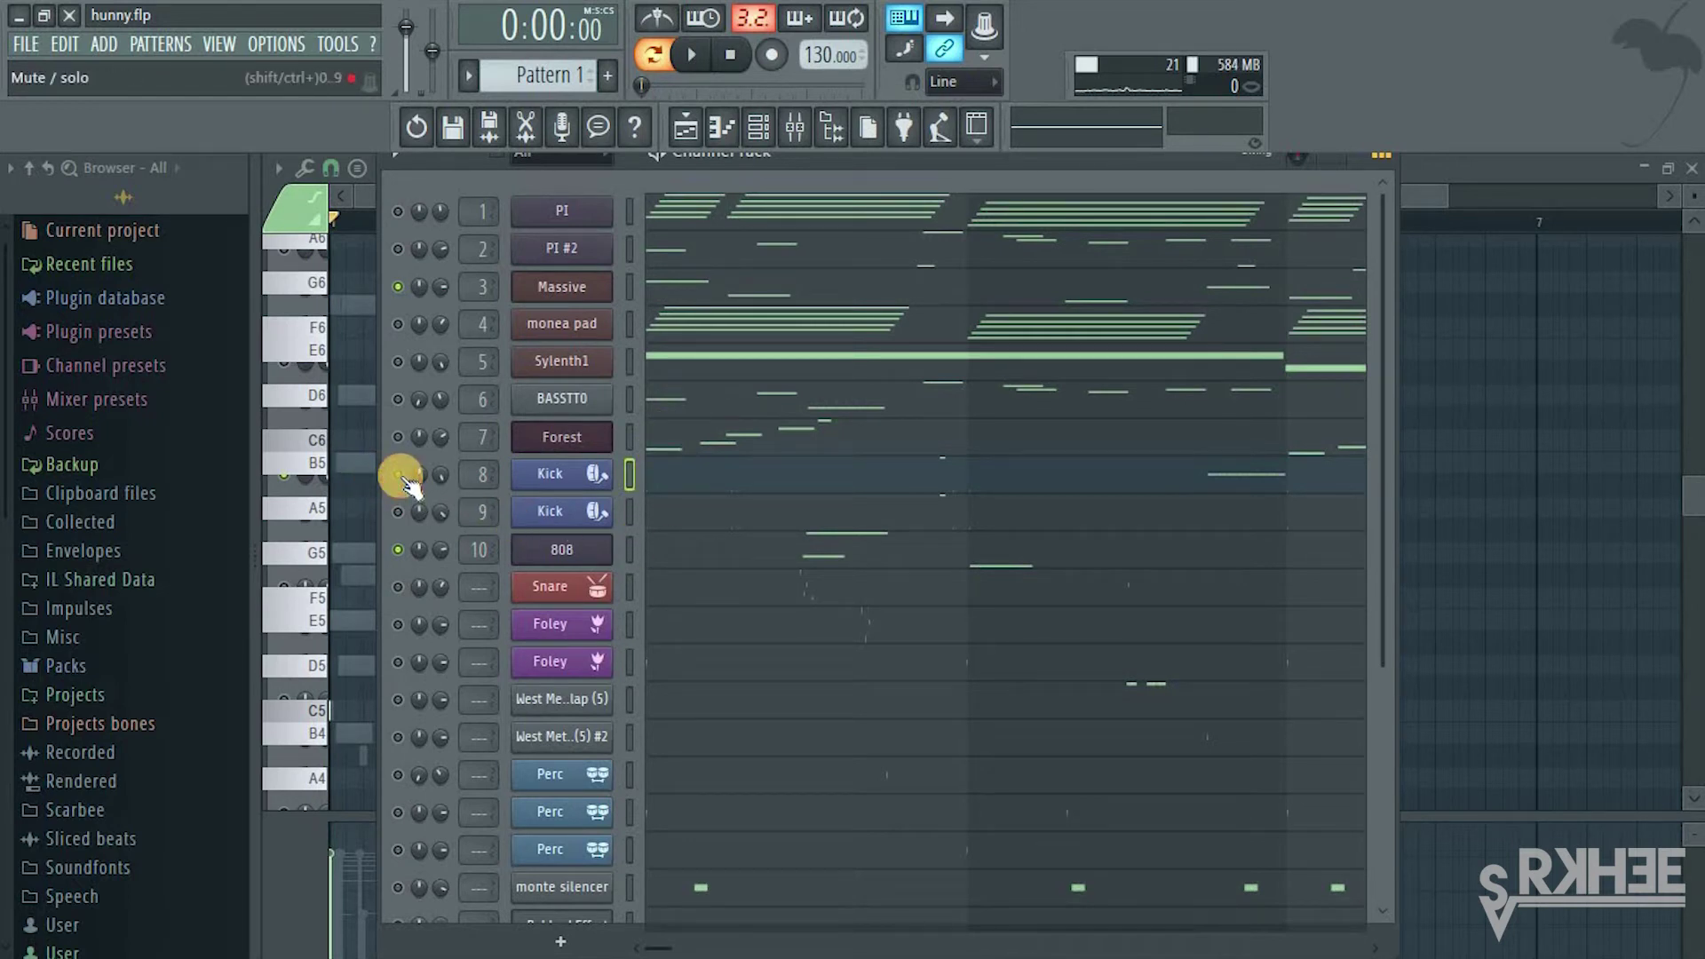
{"action": "key", "text": "space"}
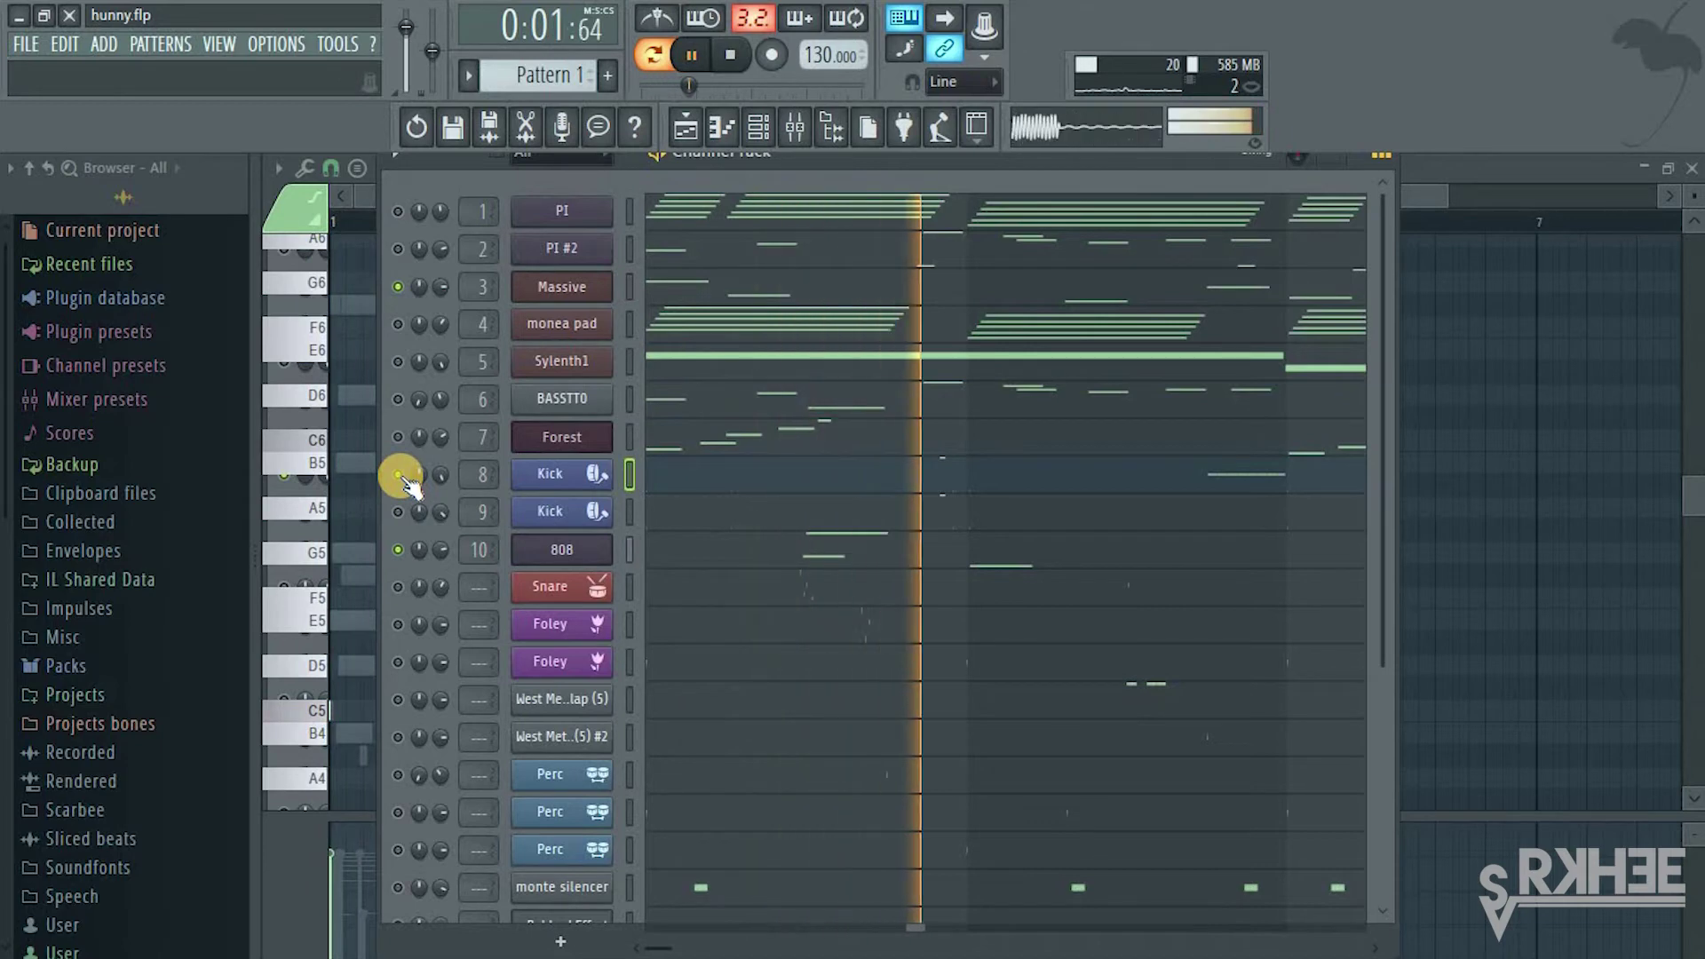
{"action": "left_click", "coordinate": [679, 548]}
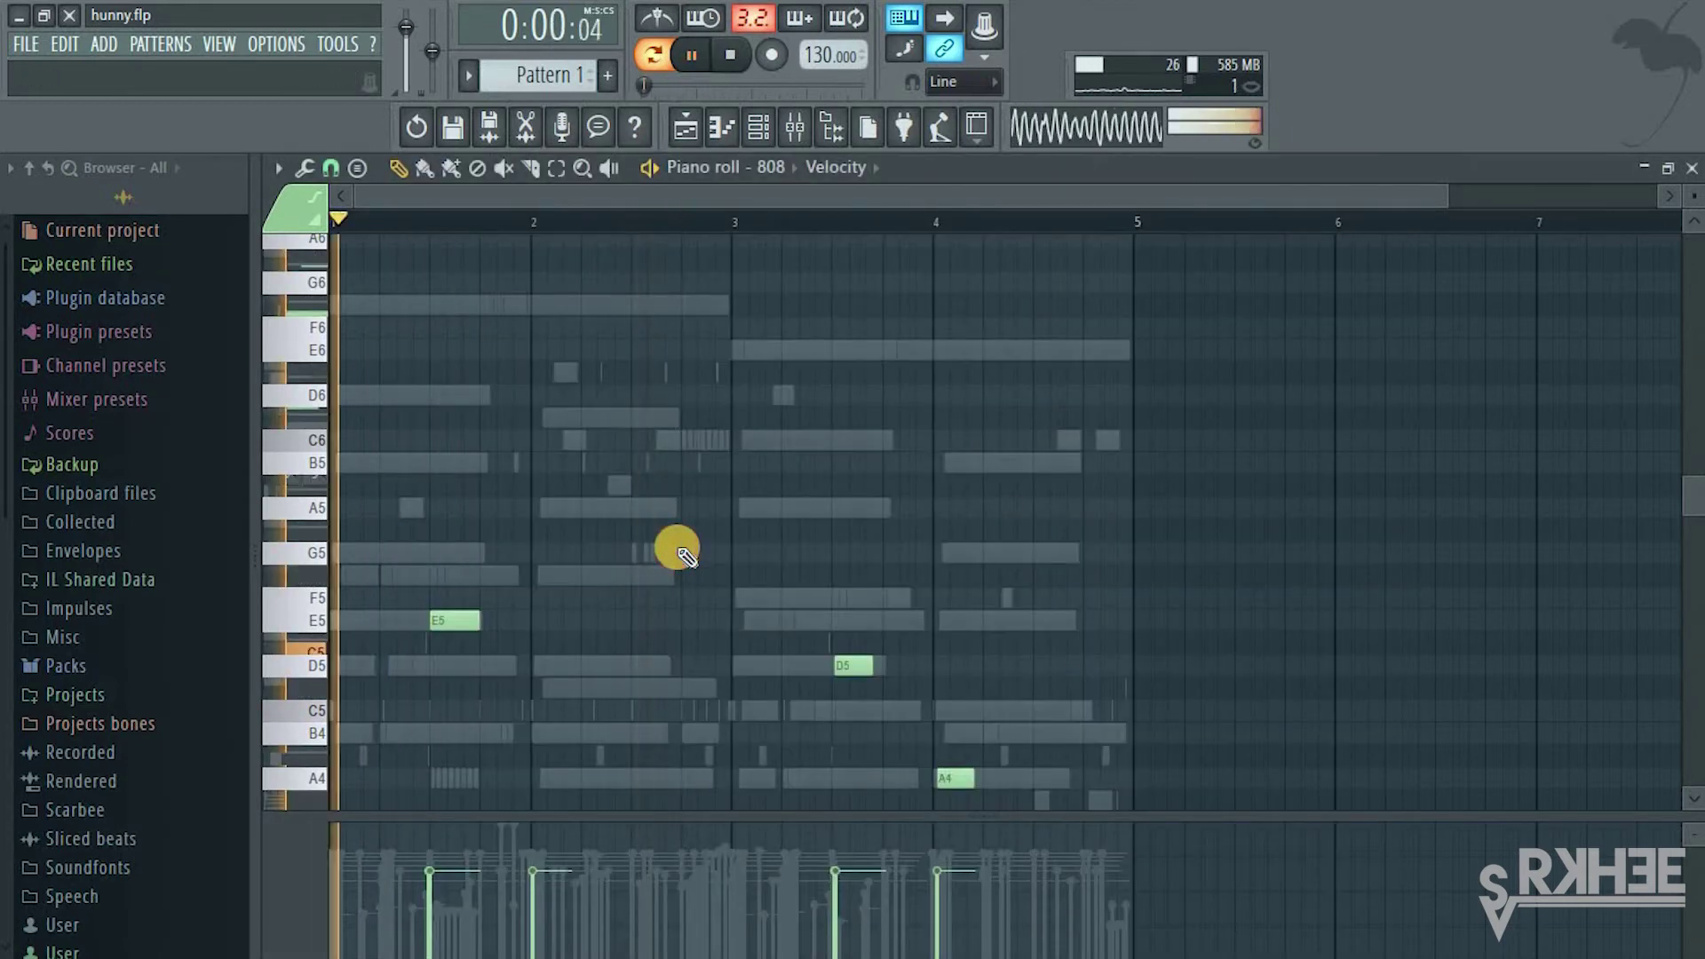
Examine the lower 808 notes in the piano roll, stop playback and return to the channel rack
{"action": "left_click_drag", "start_coordinate": [1686, 487], "coordinate": [1678, 543]}
{"action": "key", "text": "space"}
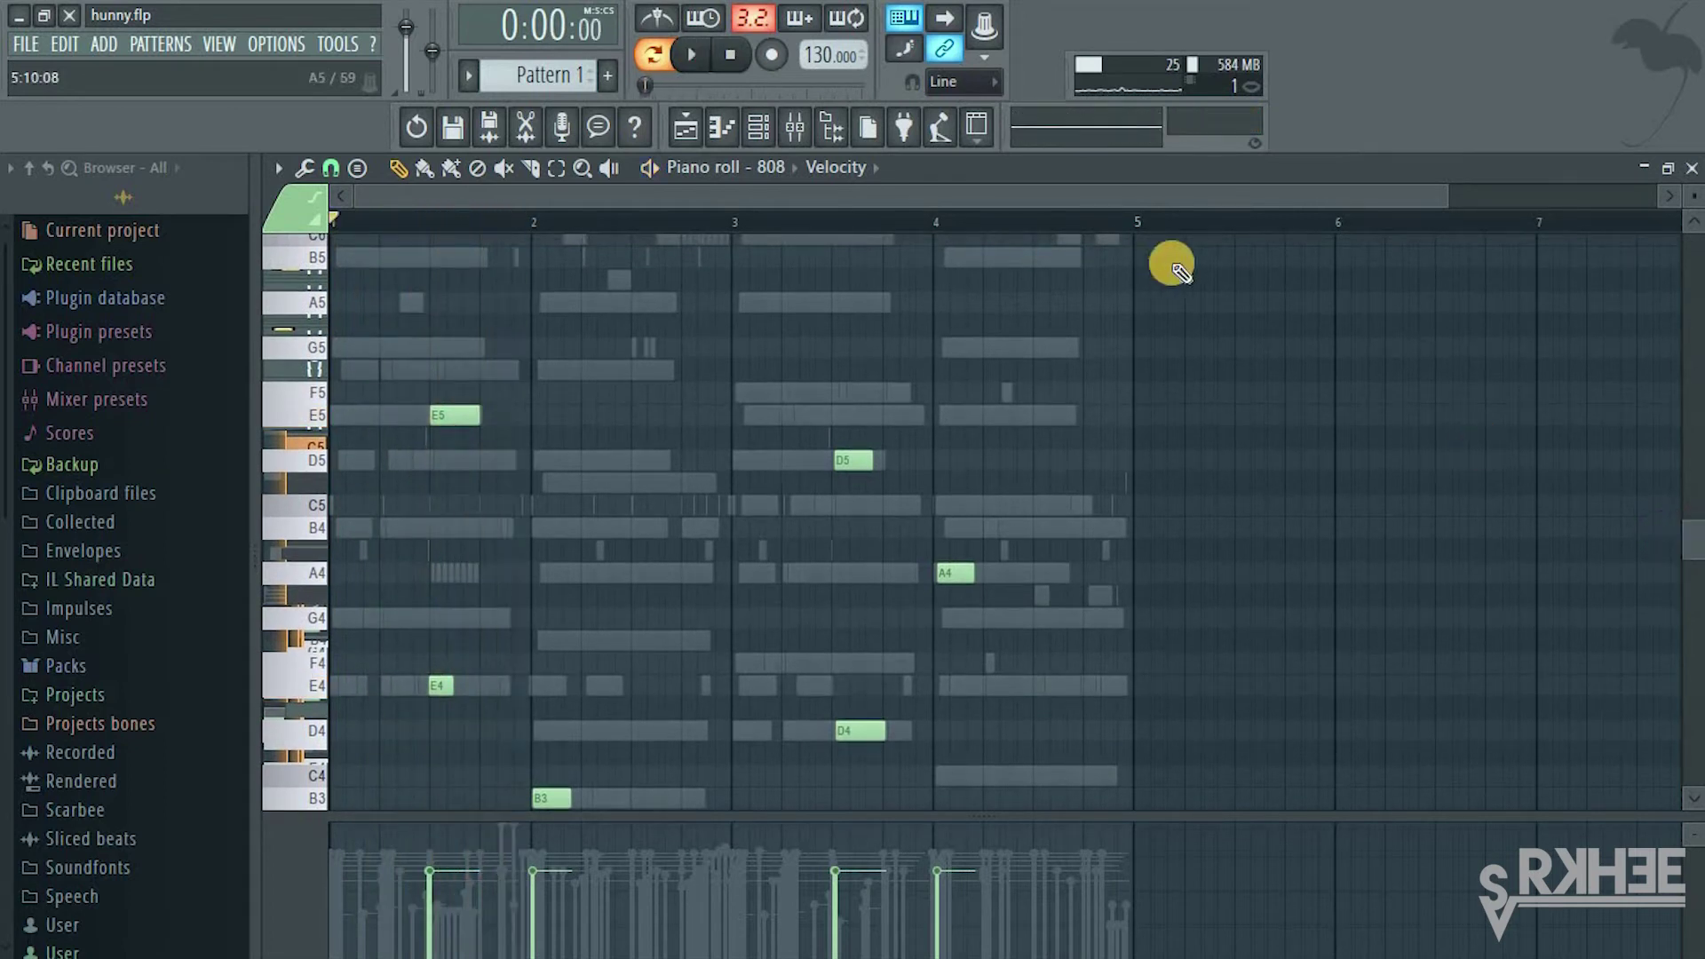
{"action": "left_click", "coordinate": [756, 127]}
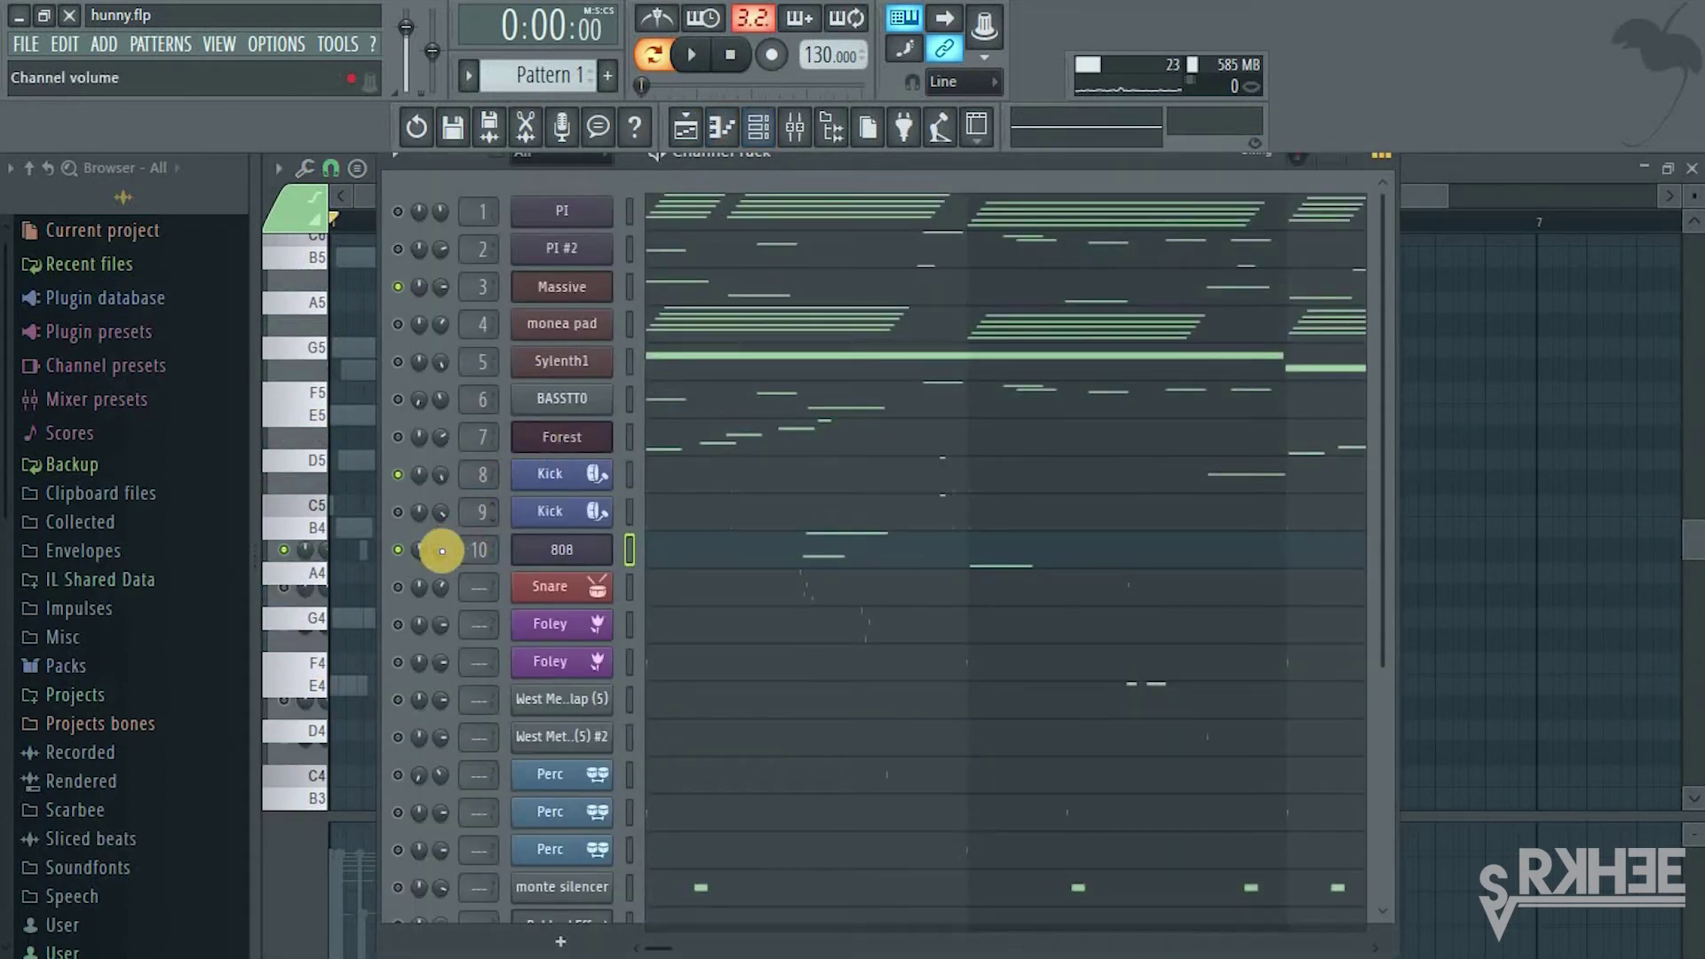
Mute the Kick, Massive and 808 channels and solo the Snare channel
{"action": "left_click", "coordinate": [399, 475]}
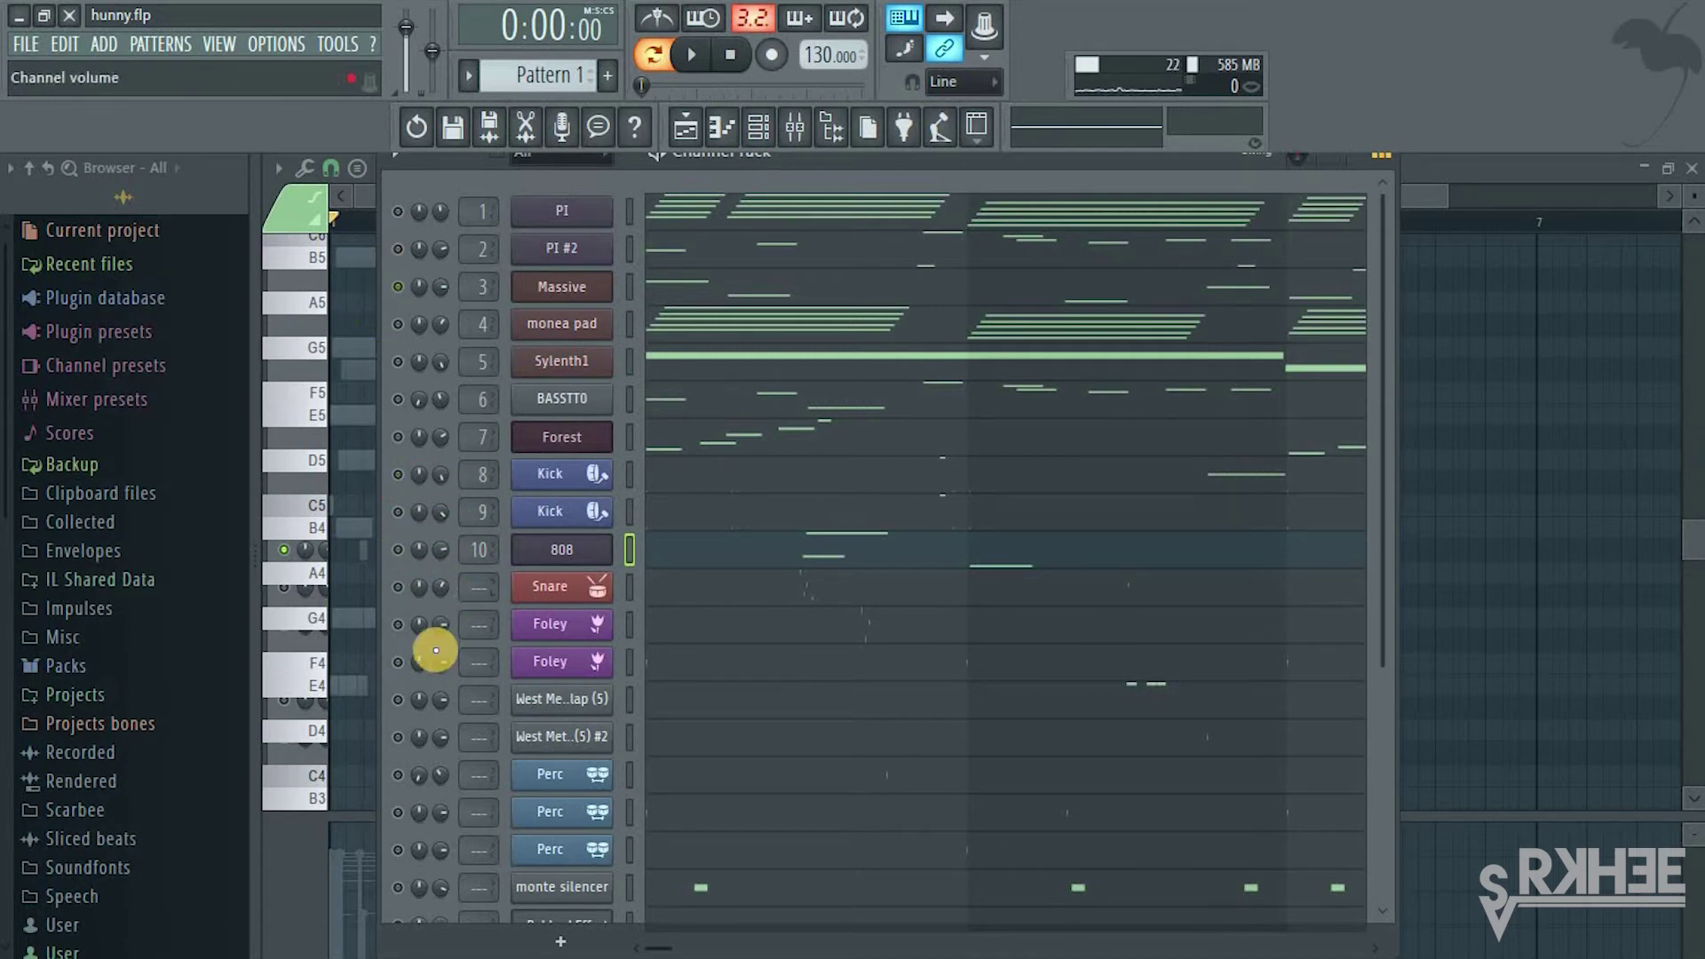
{"action": "right_click", "coordinate": [398, 589]}
{"action": "left_click", "coordinate": [437, 592]}
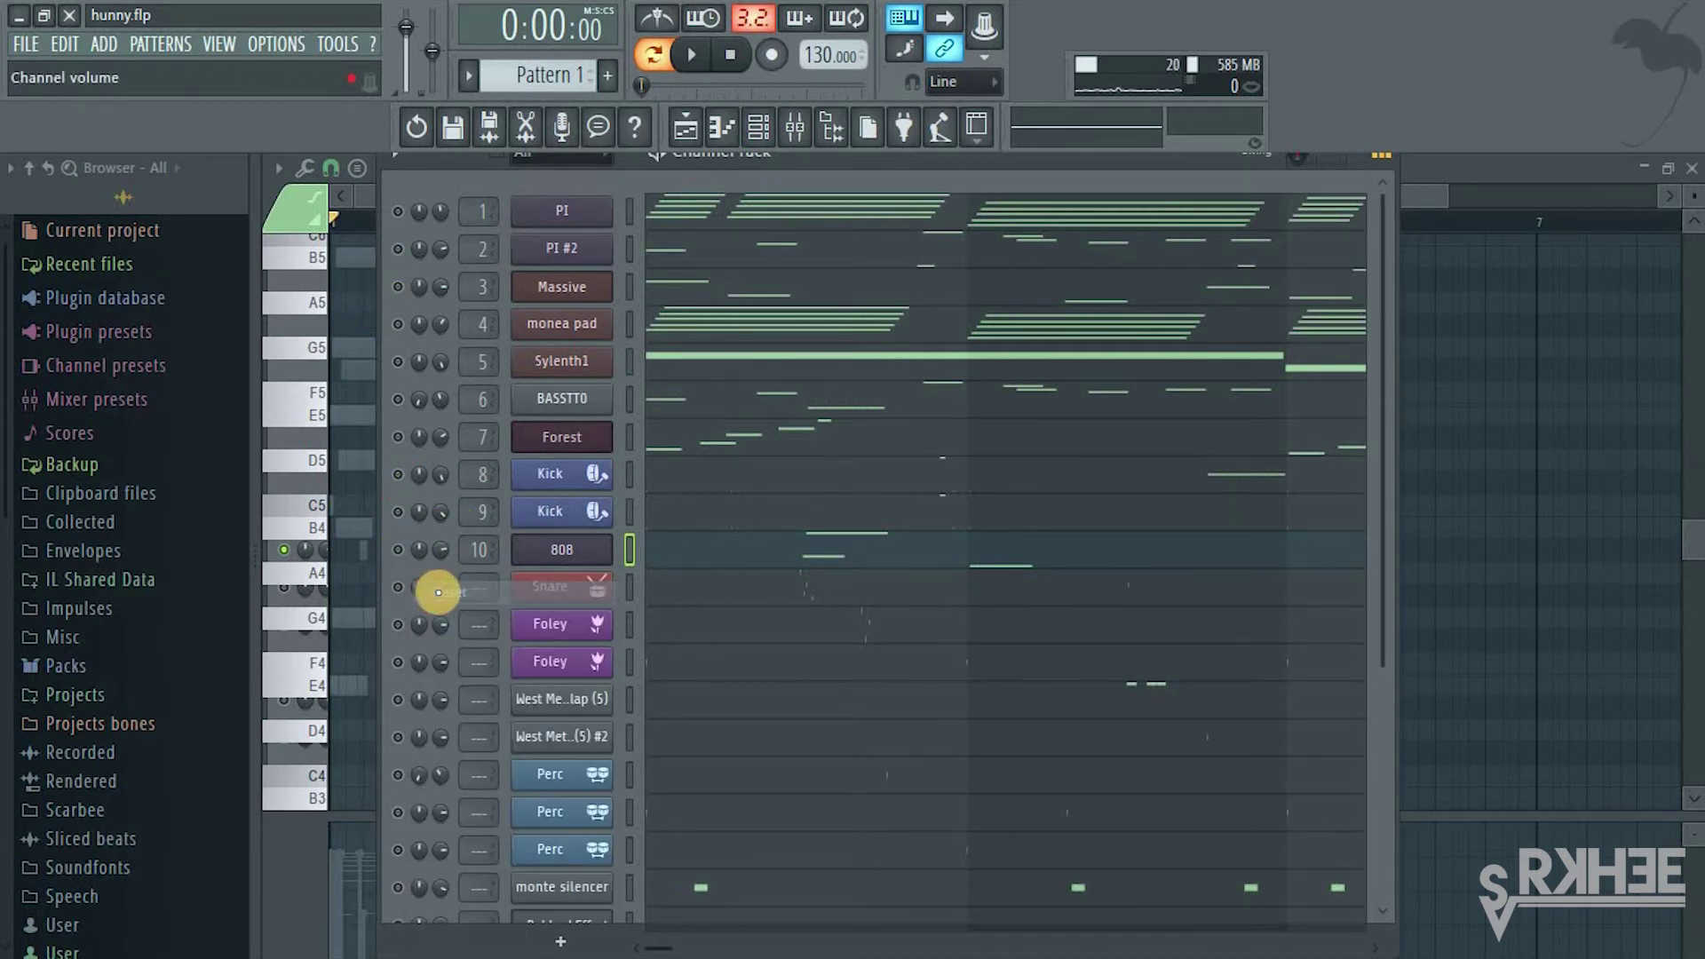
{"action": "right_click", "coordinate": [404, 589]}
{"action": "left_click", "coordinate": [439, 591]}
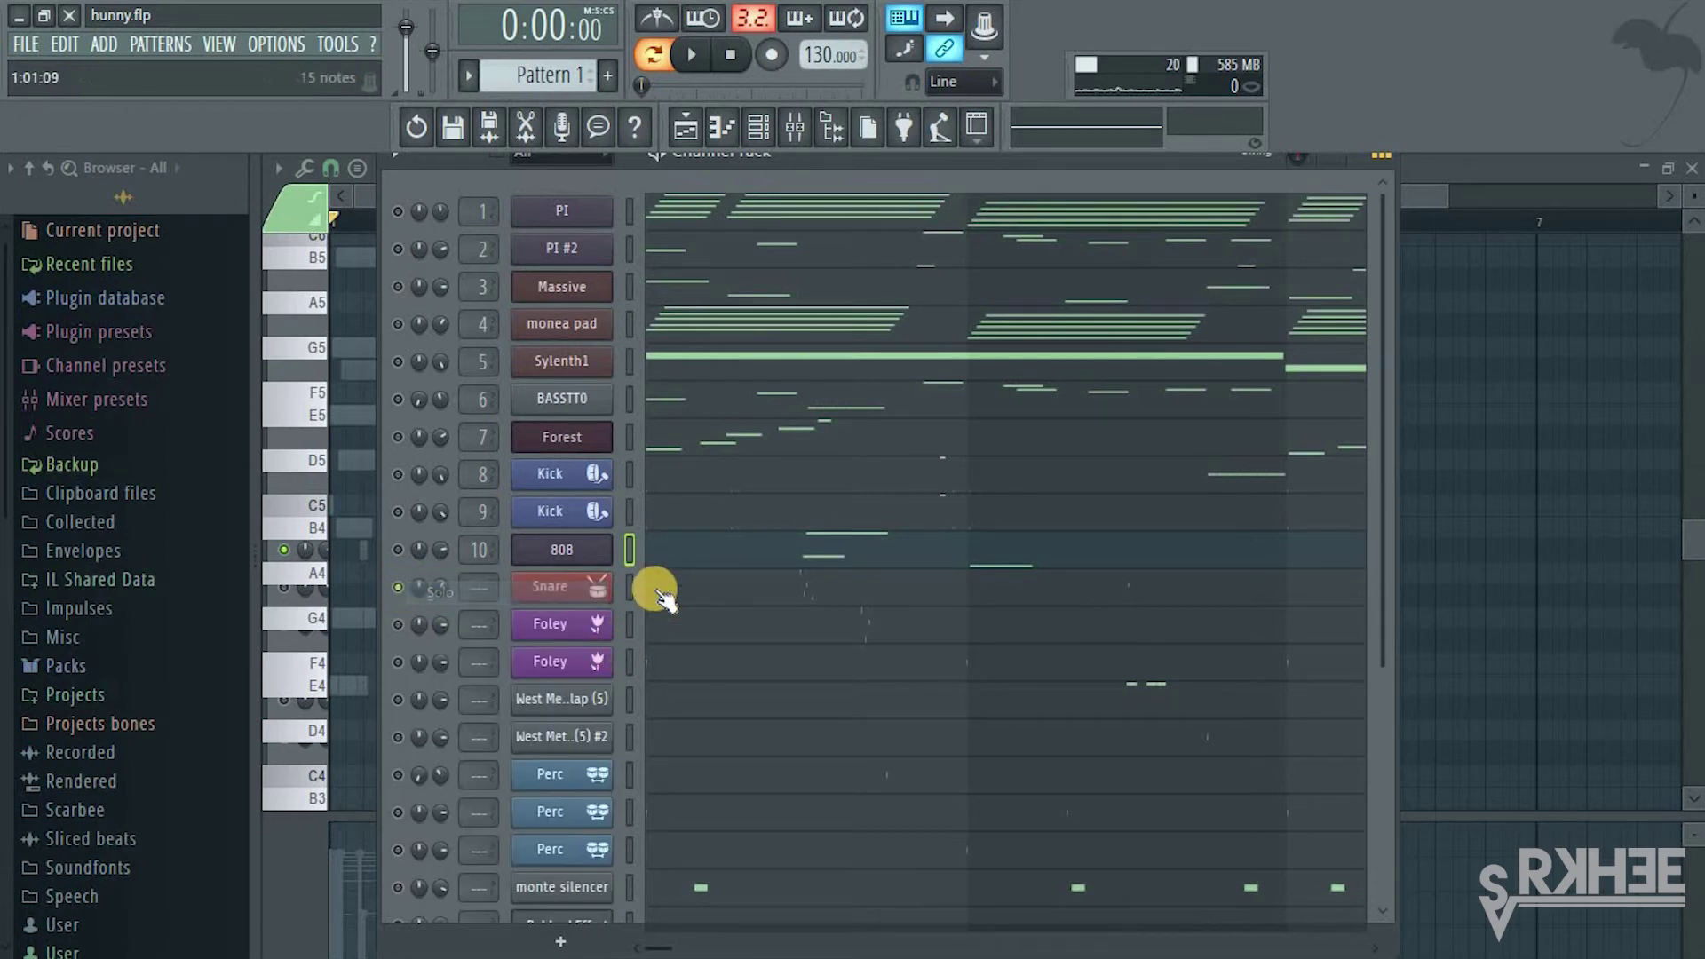
Examine the Snare channel's sampler settings and its whatadayy snare.wav sample, and return to the channel rack
{"action": "left_click", "coordinate": [588, 588]}
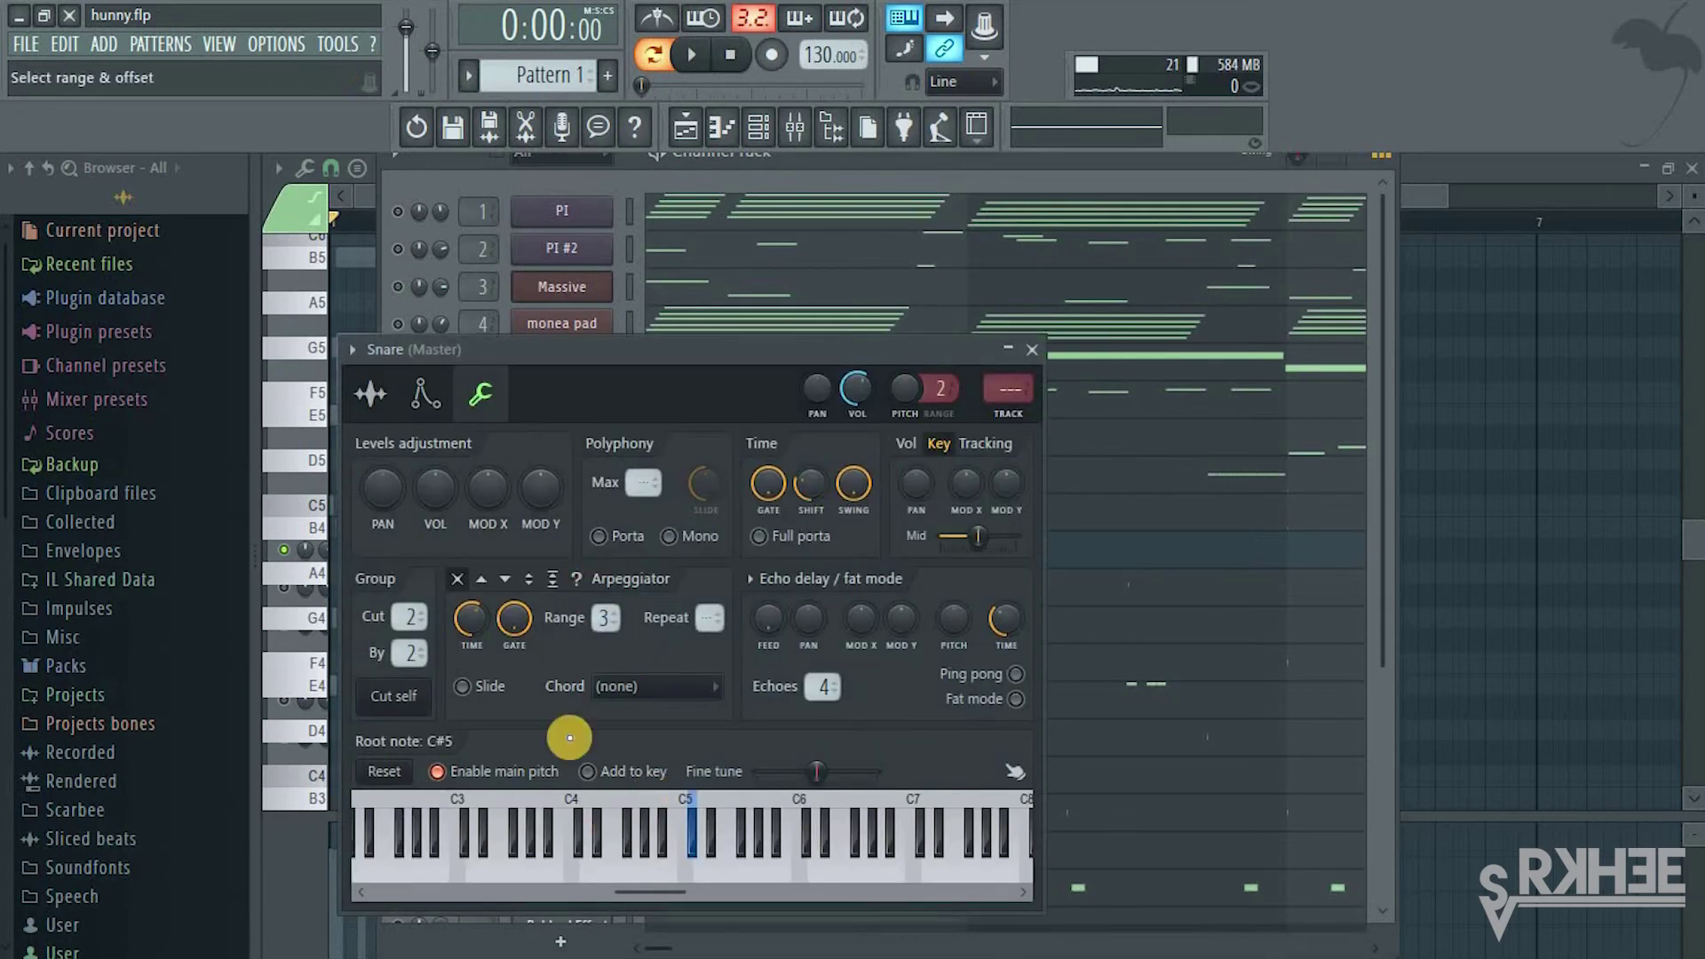
{"action": "left_click", "coordinate": [373, 393]}
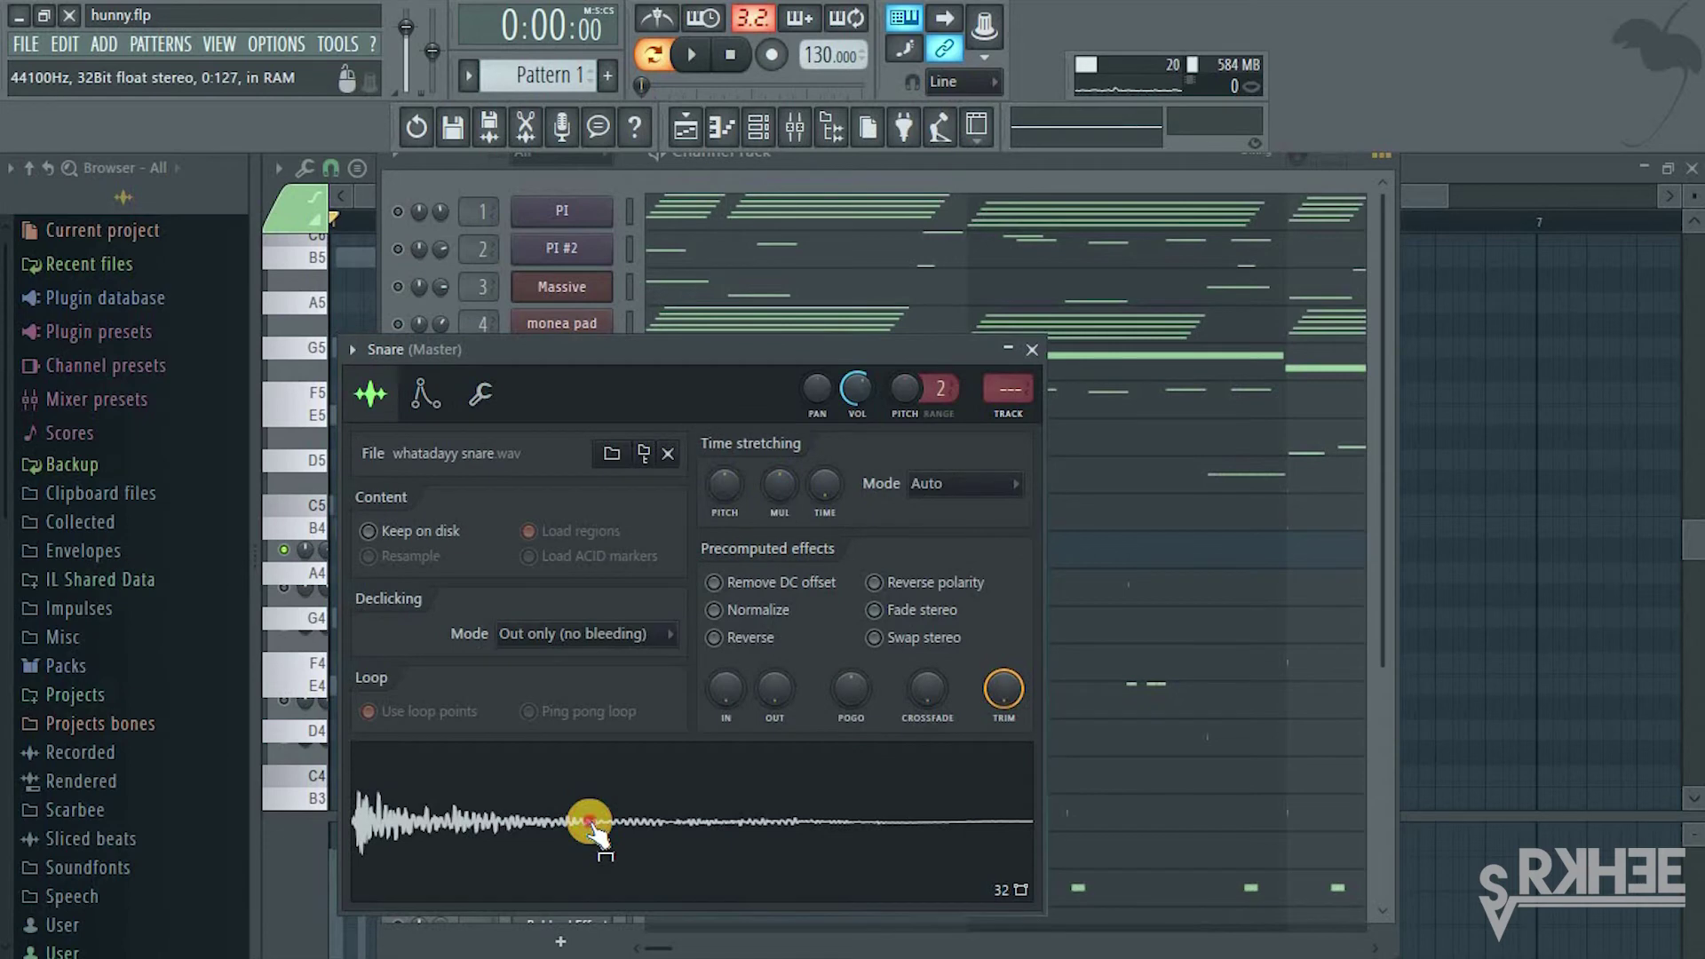
{"action": "left_click_drag", "start_coordinate": [1384, 599], "coordinate": [1404, 692]}
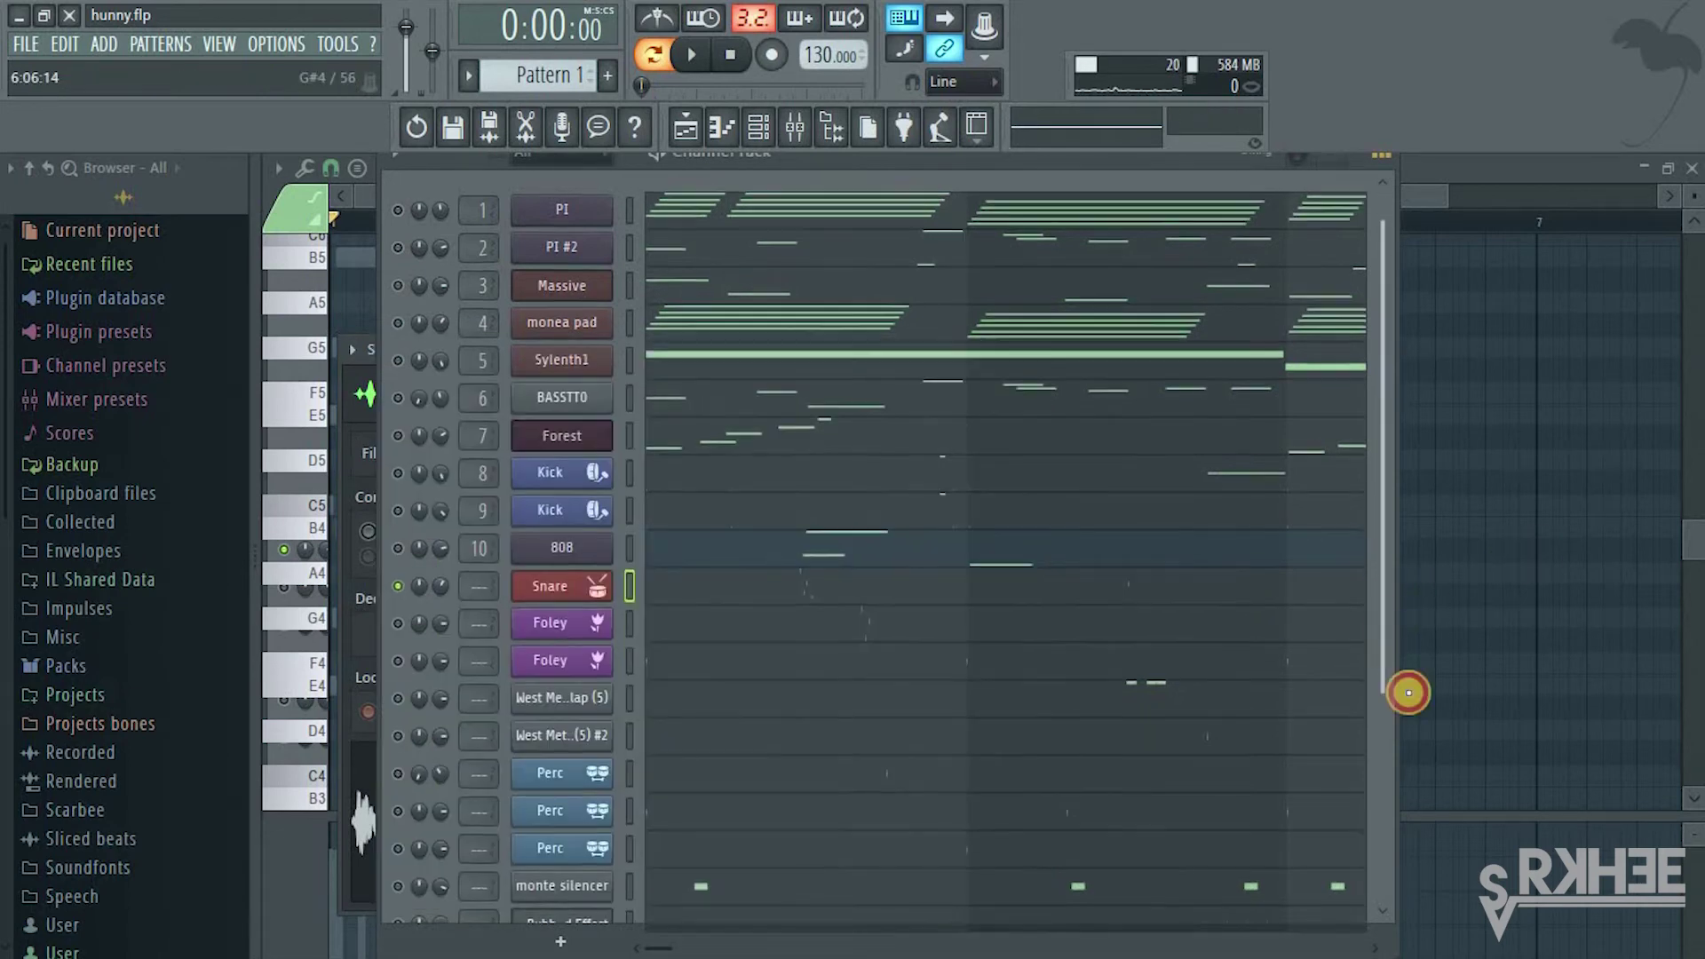
View the Snare notes in the piano roll up close, play them and close the piano roll
{"action": "left_click", "coordinate": [682, 500]}
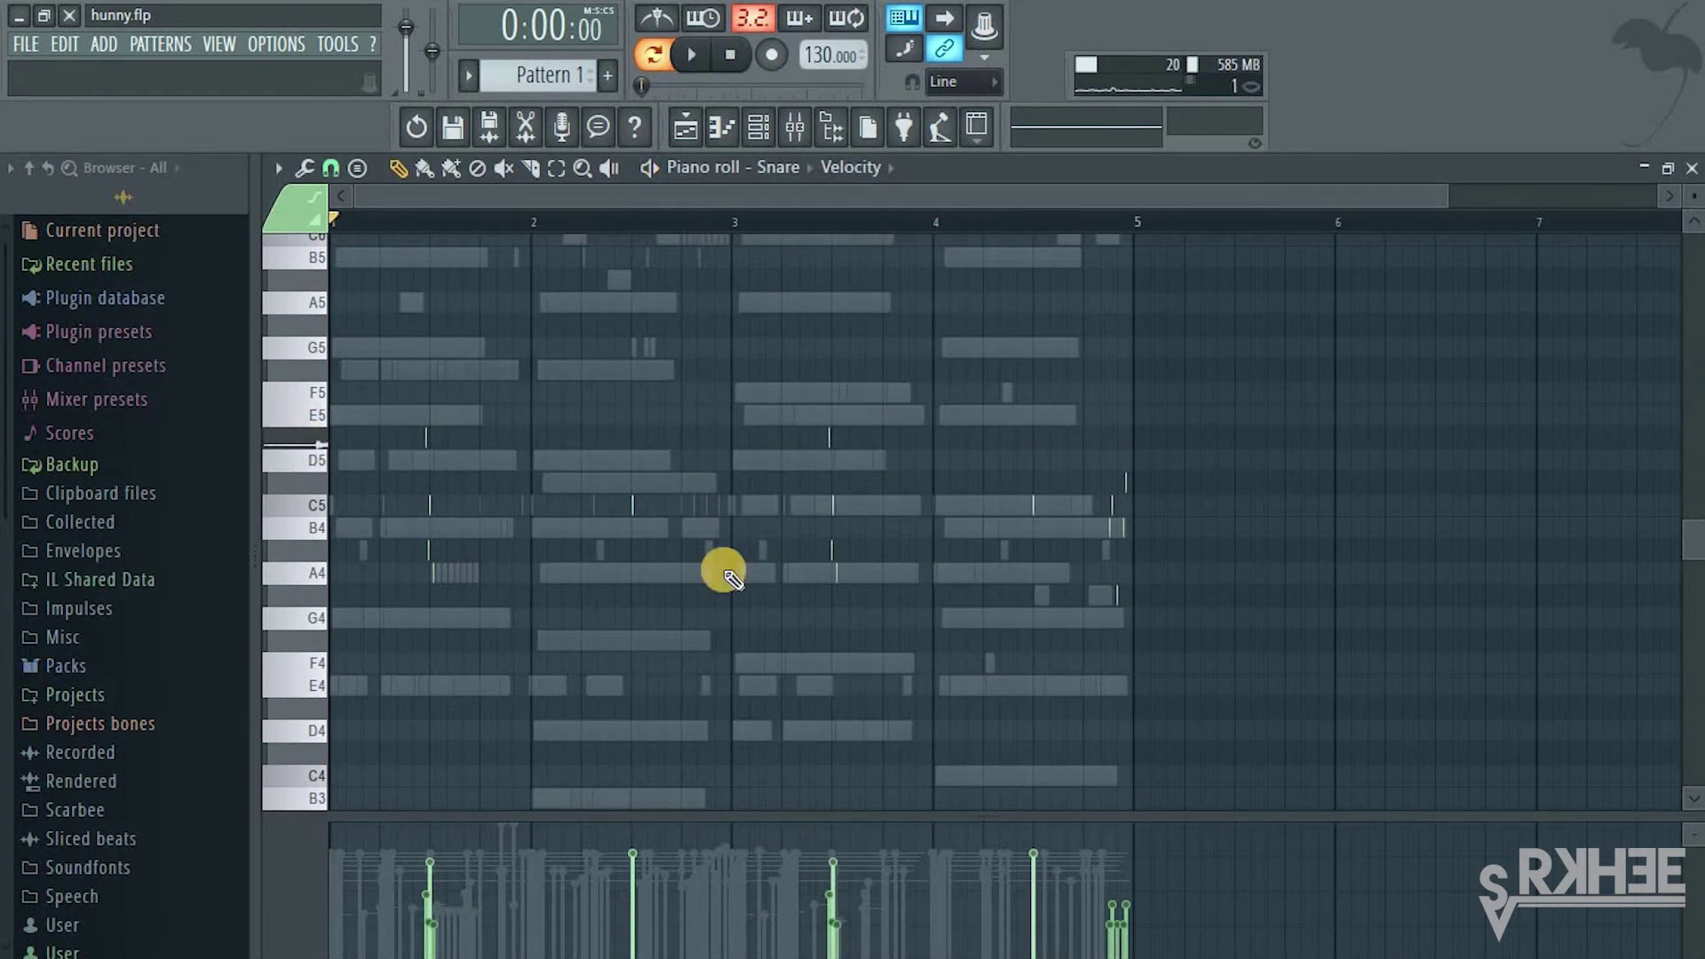
{"action": "left_click_drag", "start_coordinate": [1453, 193], "coordinate": [734, 350]}
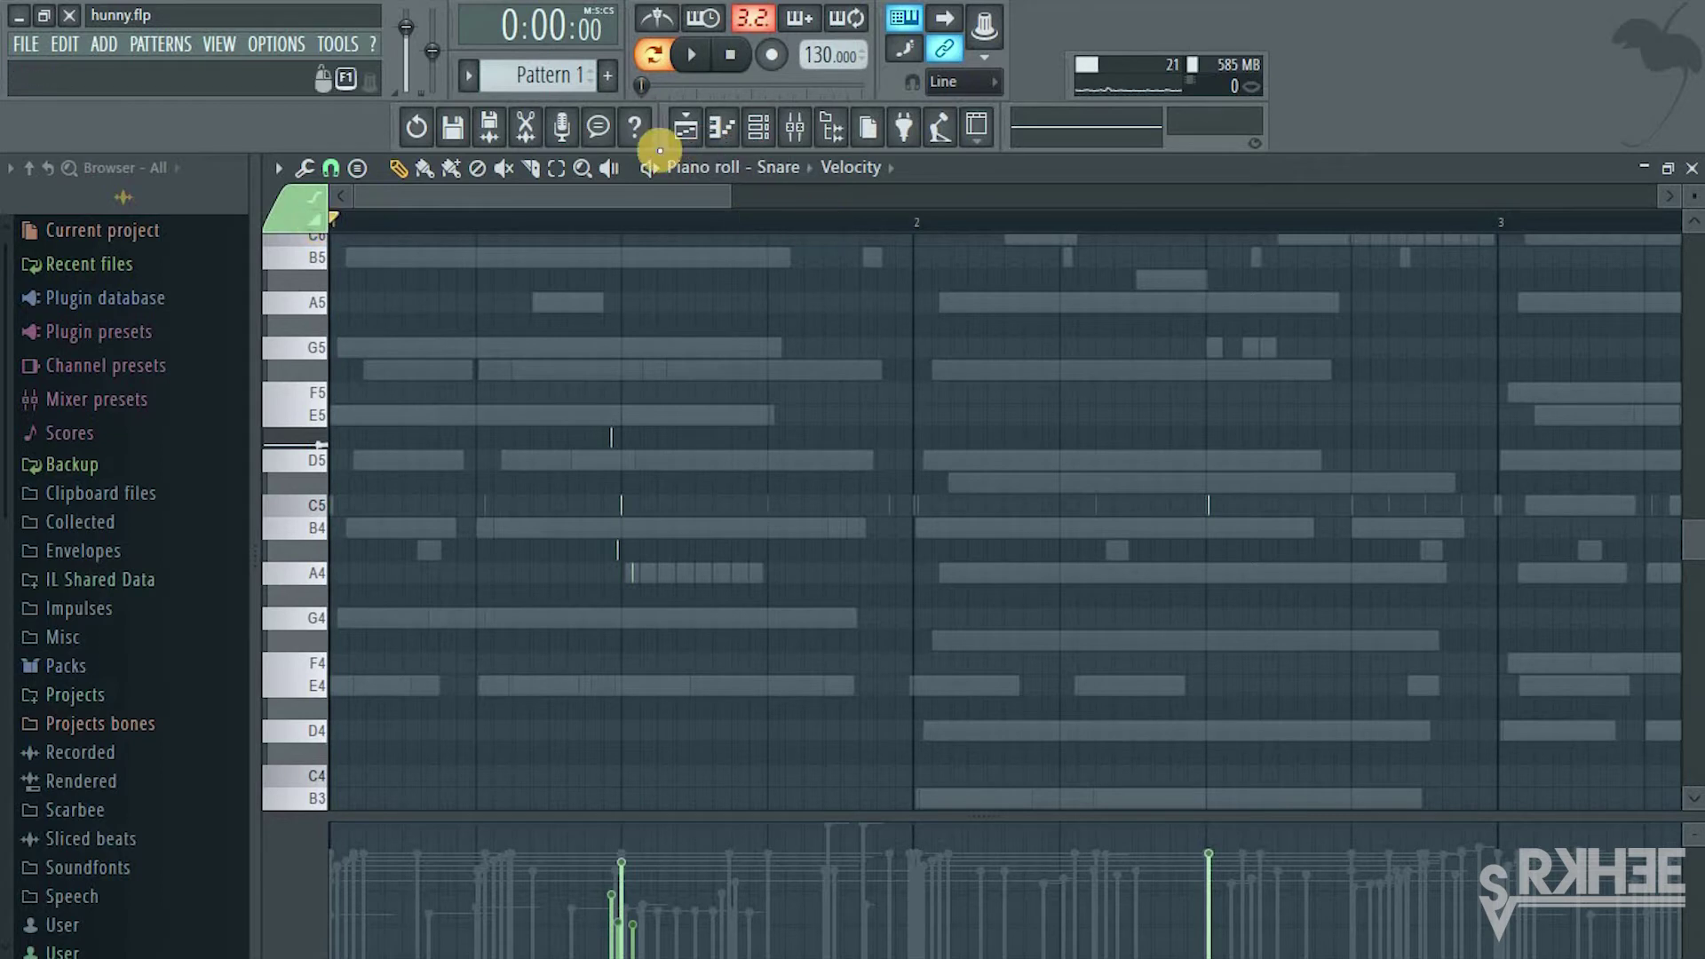
{"action": "left_click_drag", "start_coordinate": [634, 192], "coordinate": [601, 197]}
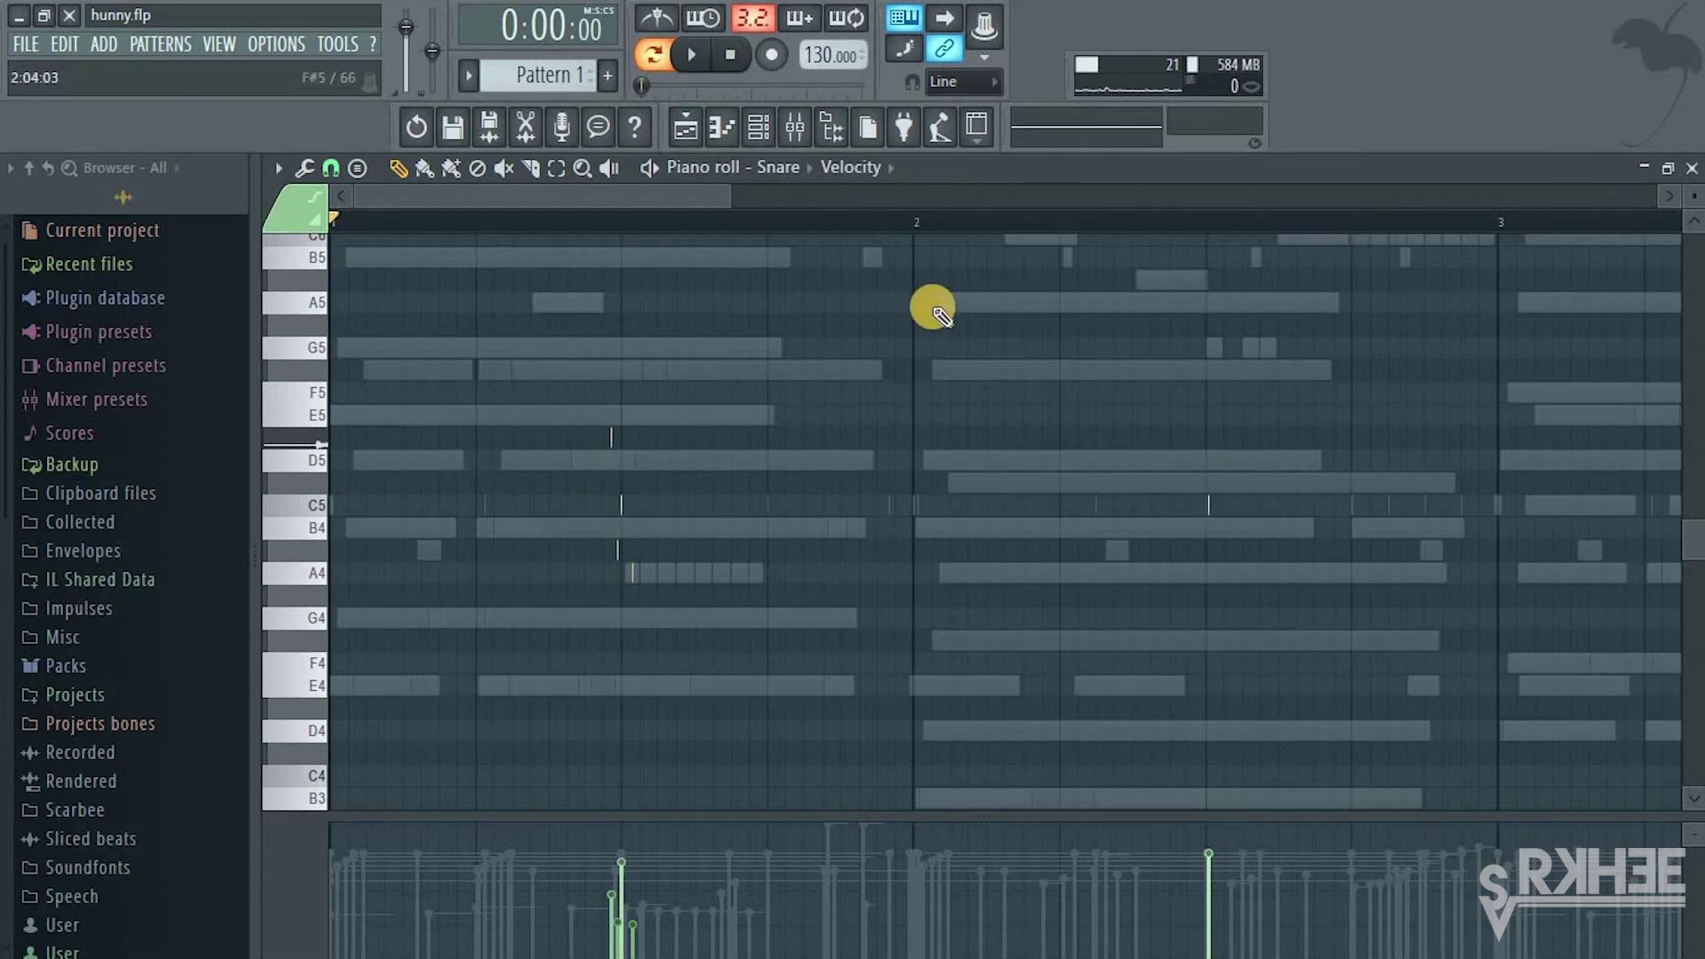
{"action": "left_click_drag", "start_coordinate": [740, 199], "coordinate": [579, 201]}
{"action": "key", "text": "space"}
{"action": "key", "text": "space"}
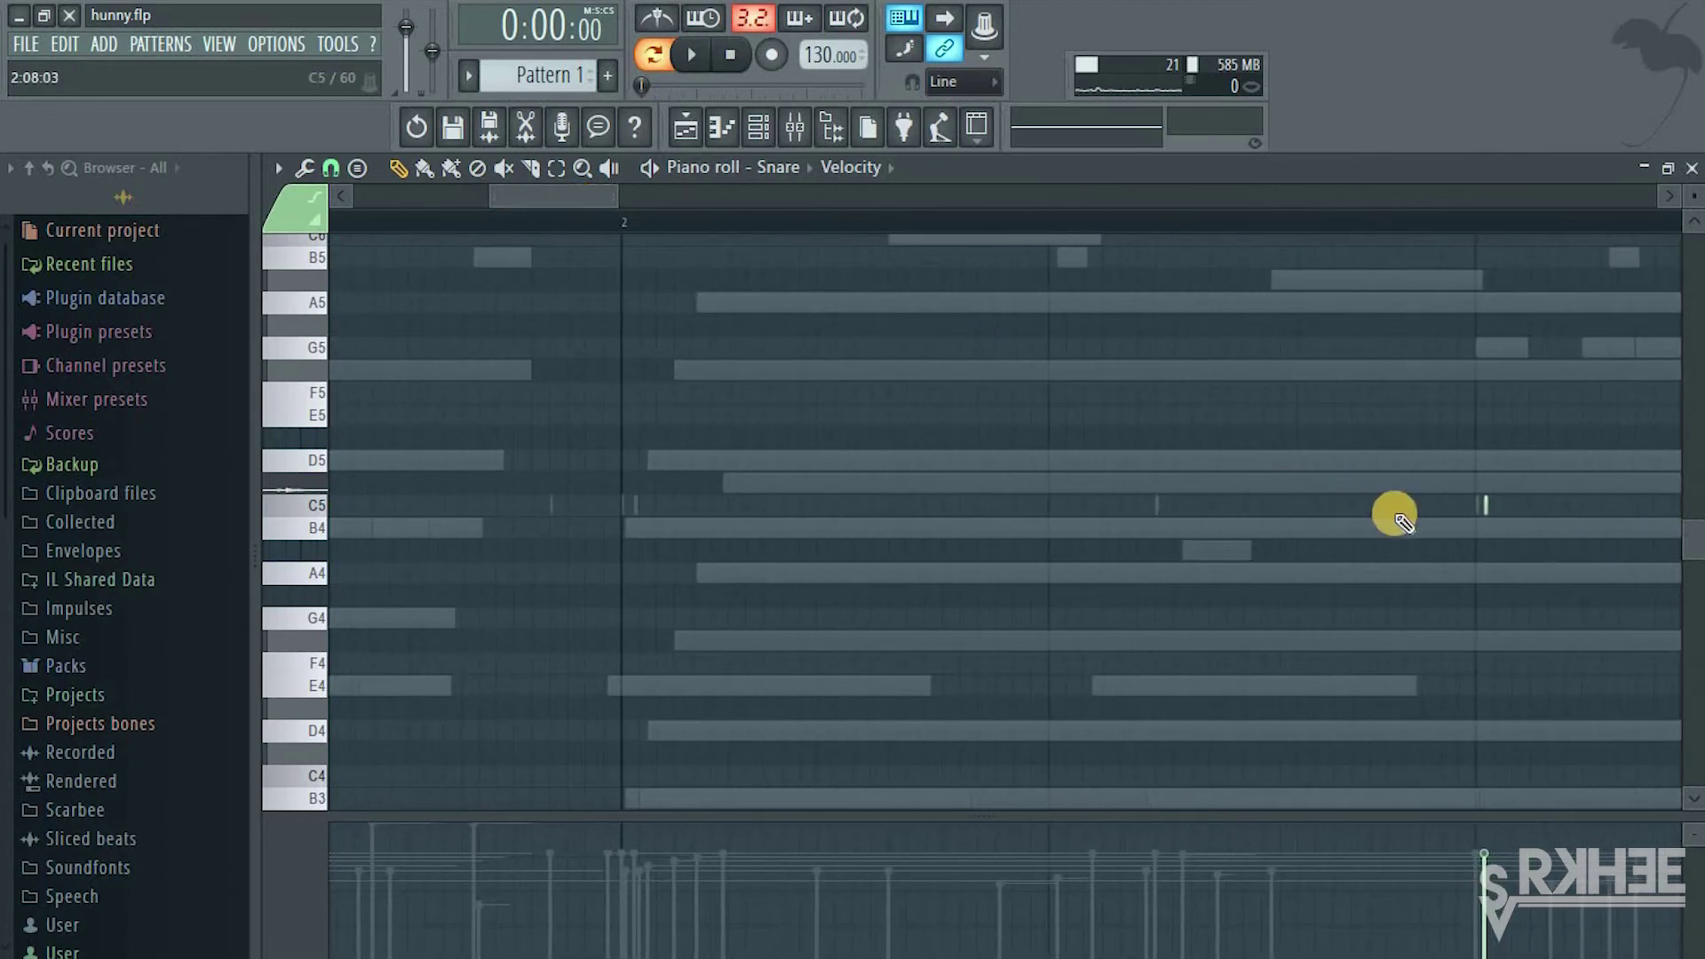
{"action": "left_click", "coordinate": [1692, 171]}
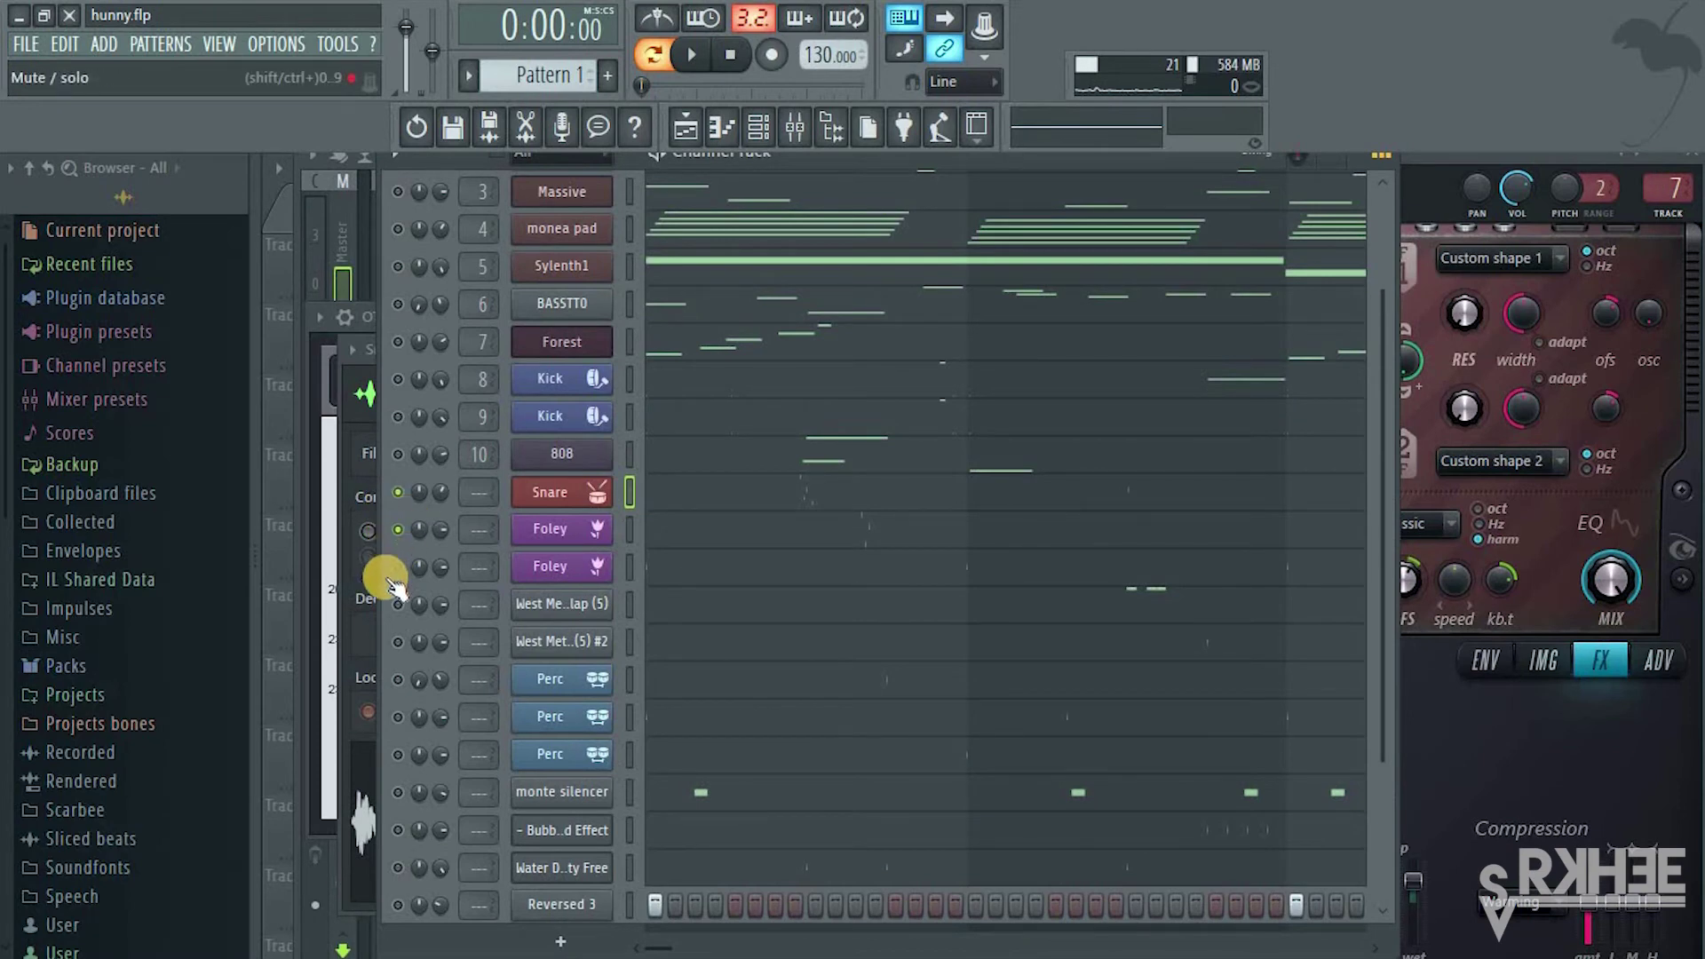
View the first Foley channel's notes across the pattern in the piano roll and play them with the Snare
{"action": "left_click", "coordinate": [654, 537]}
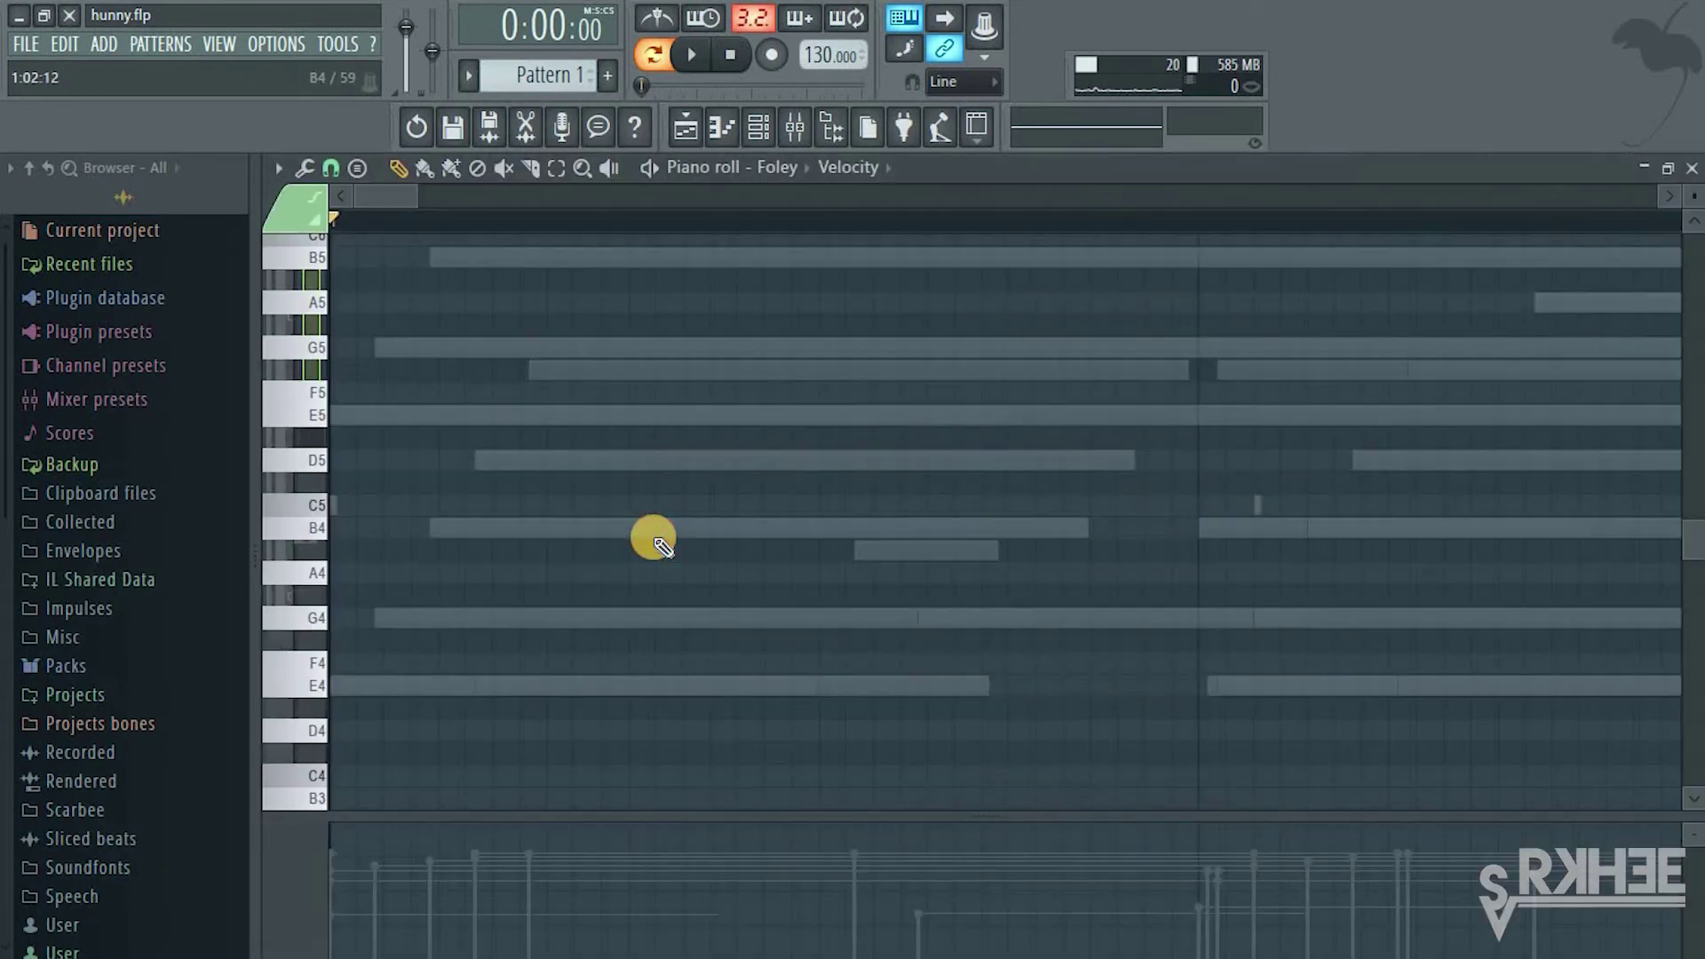
{"action": "left_click_drag", "start_coordinate": [416, 202], "coordinate": [904, 163]}
{"action": "key", "text": "space"}
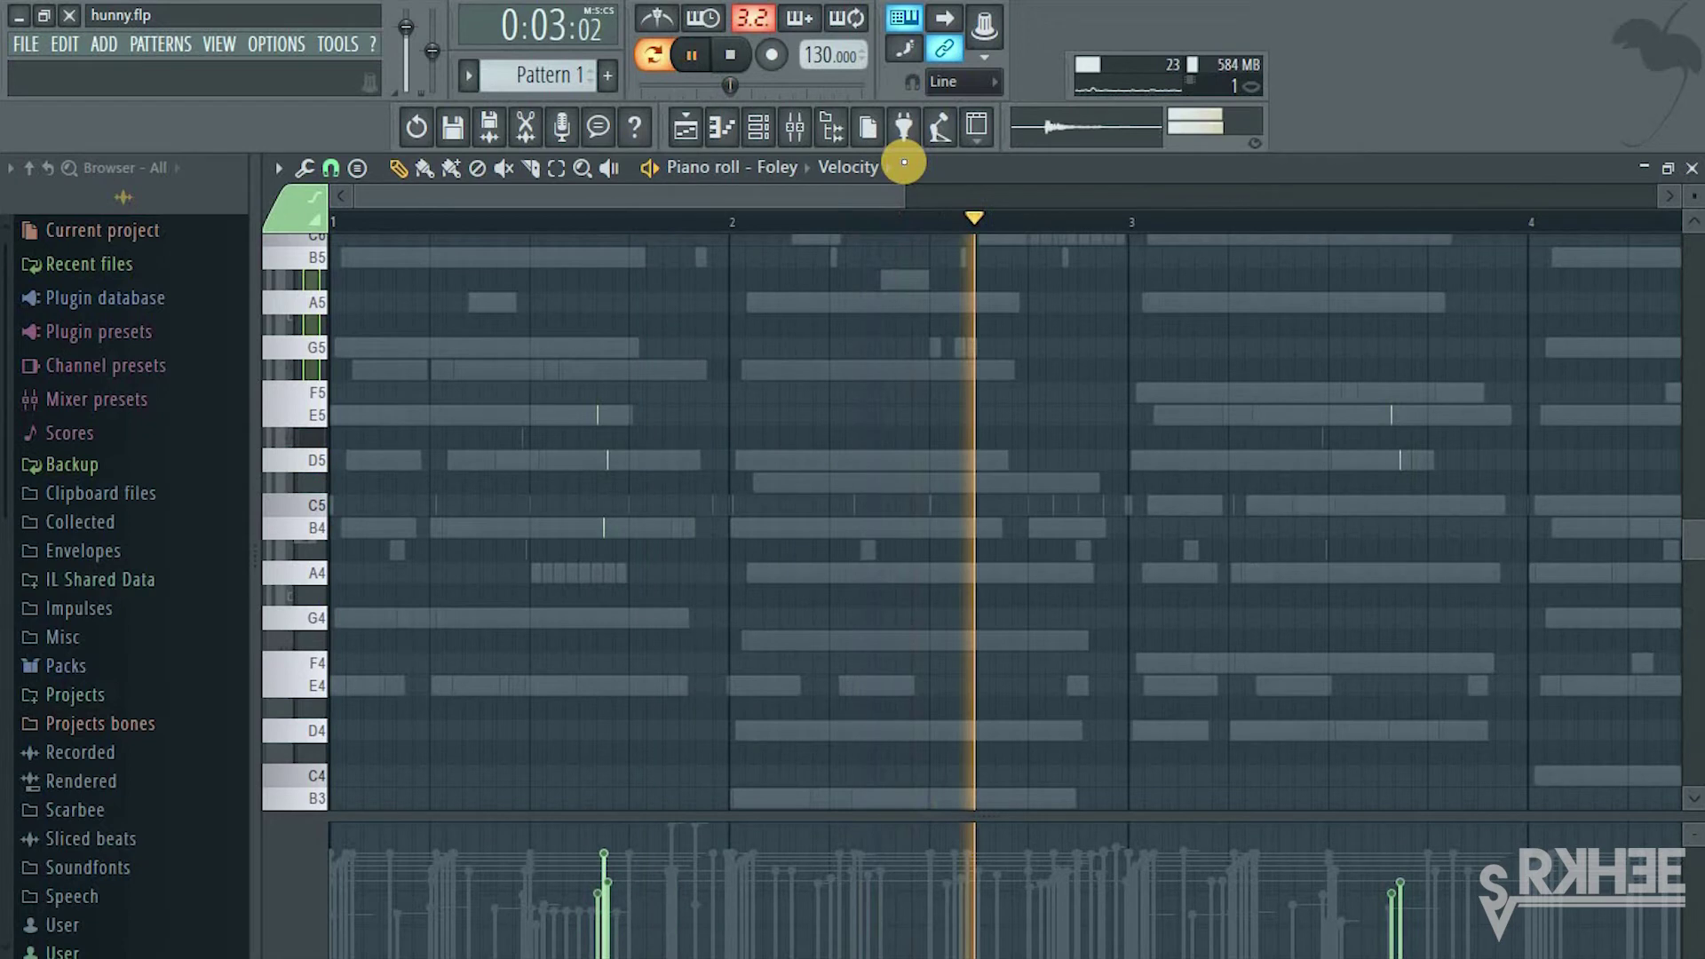
Enable the channel 8 Kick and play it together with the Snare and first Foley channels
{"action": "left_click", "coordinate": [757, 127]}
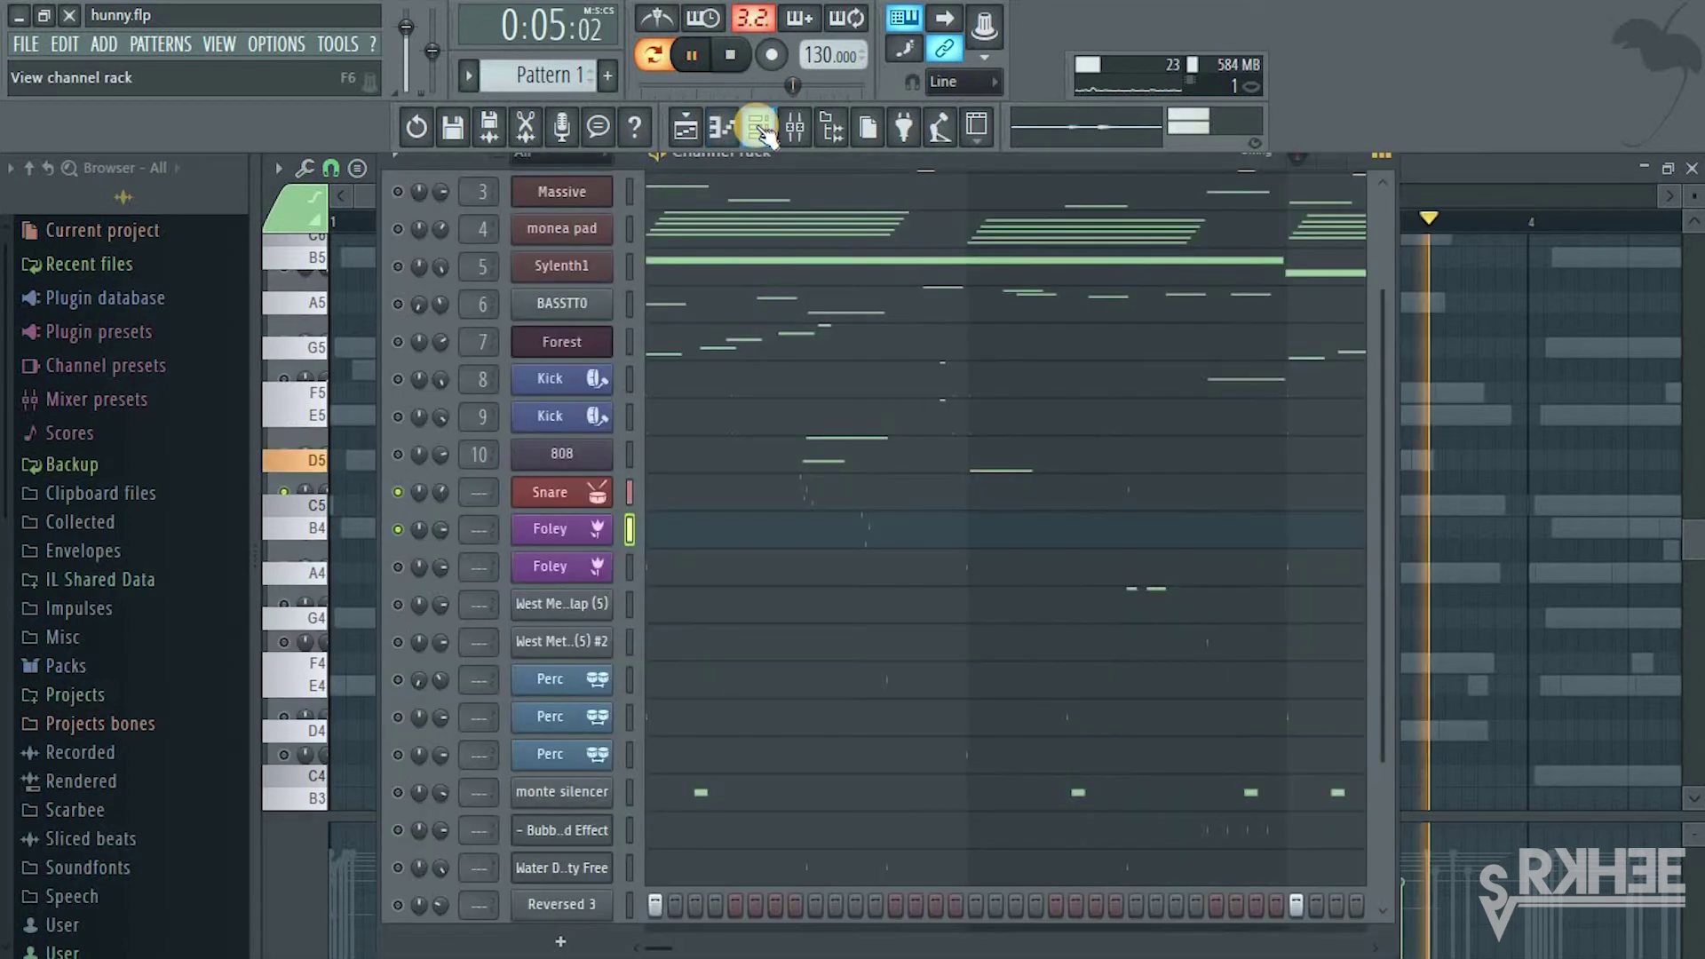
{"action": "left_click", "coordinate": [396, 382]}
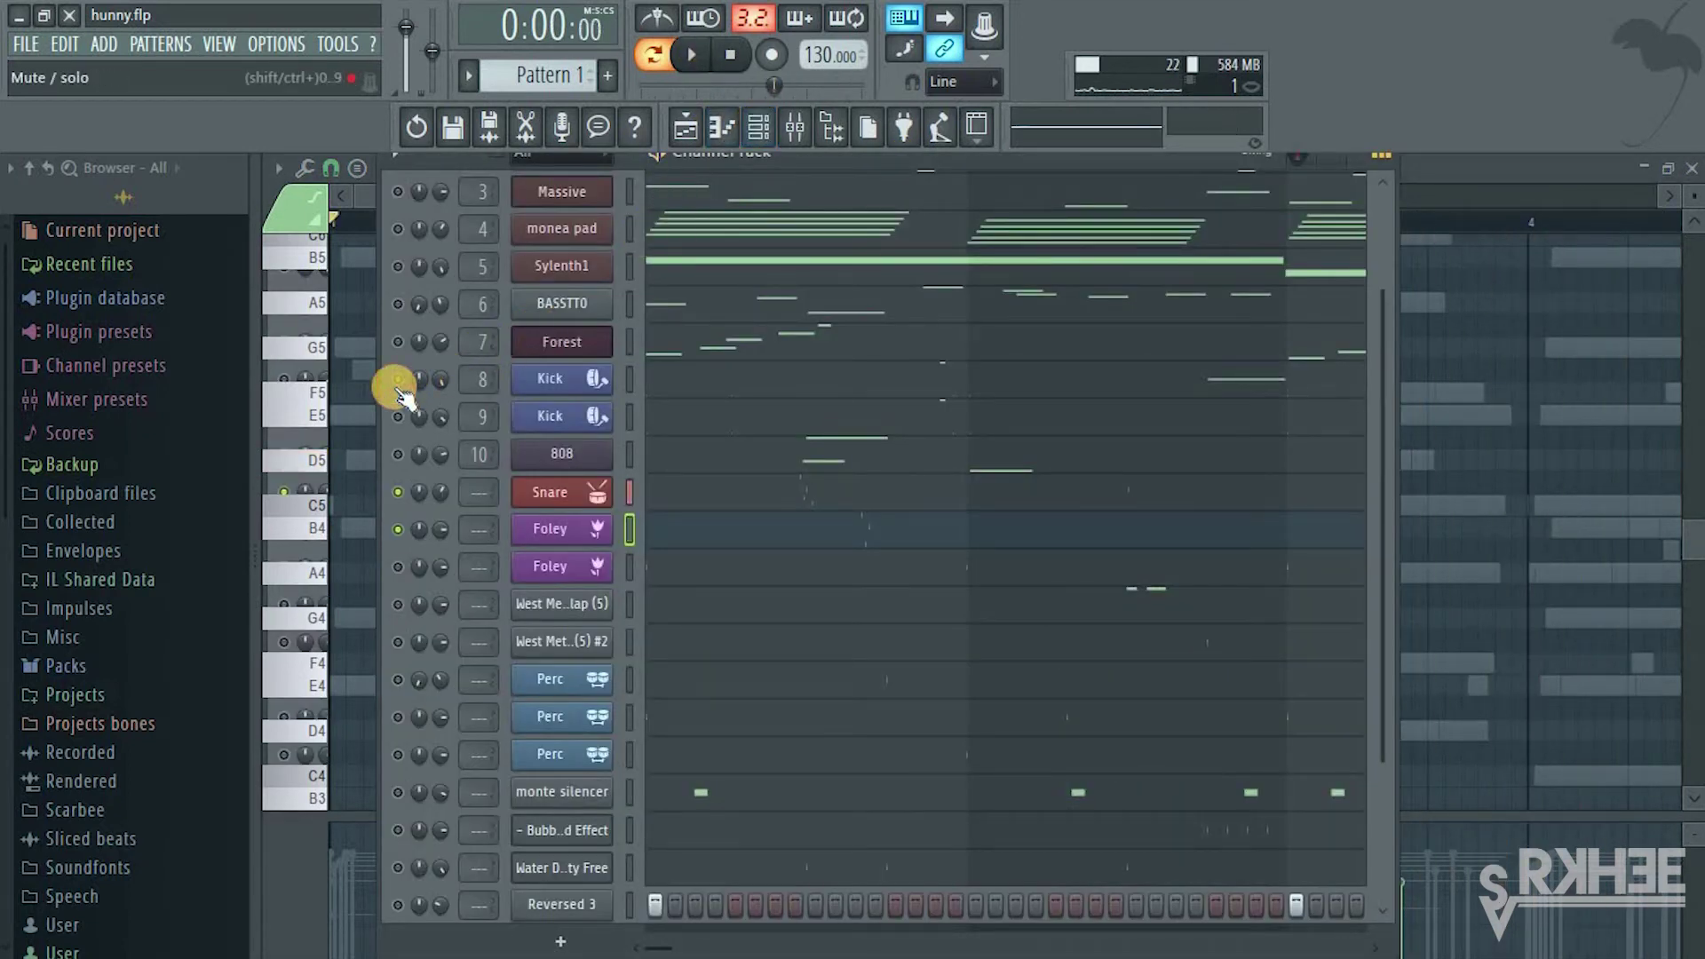
{"action": "key", "text": "space"}
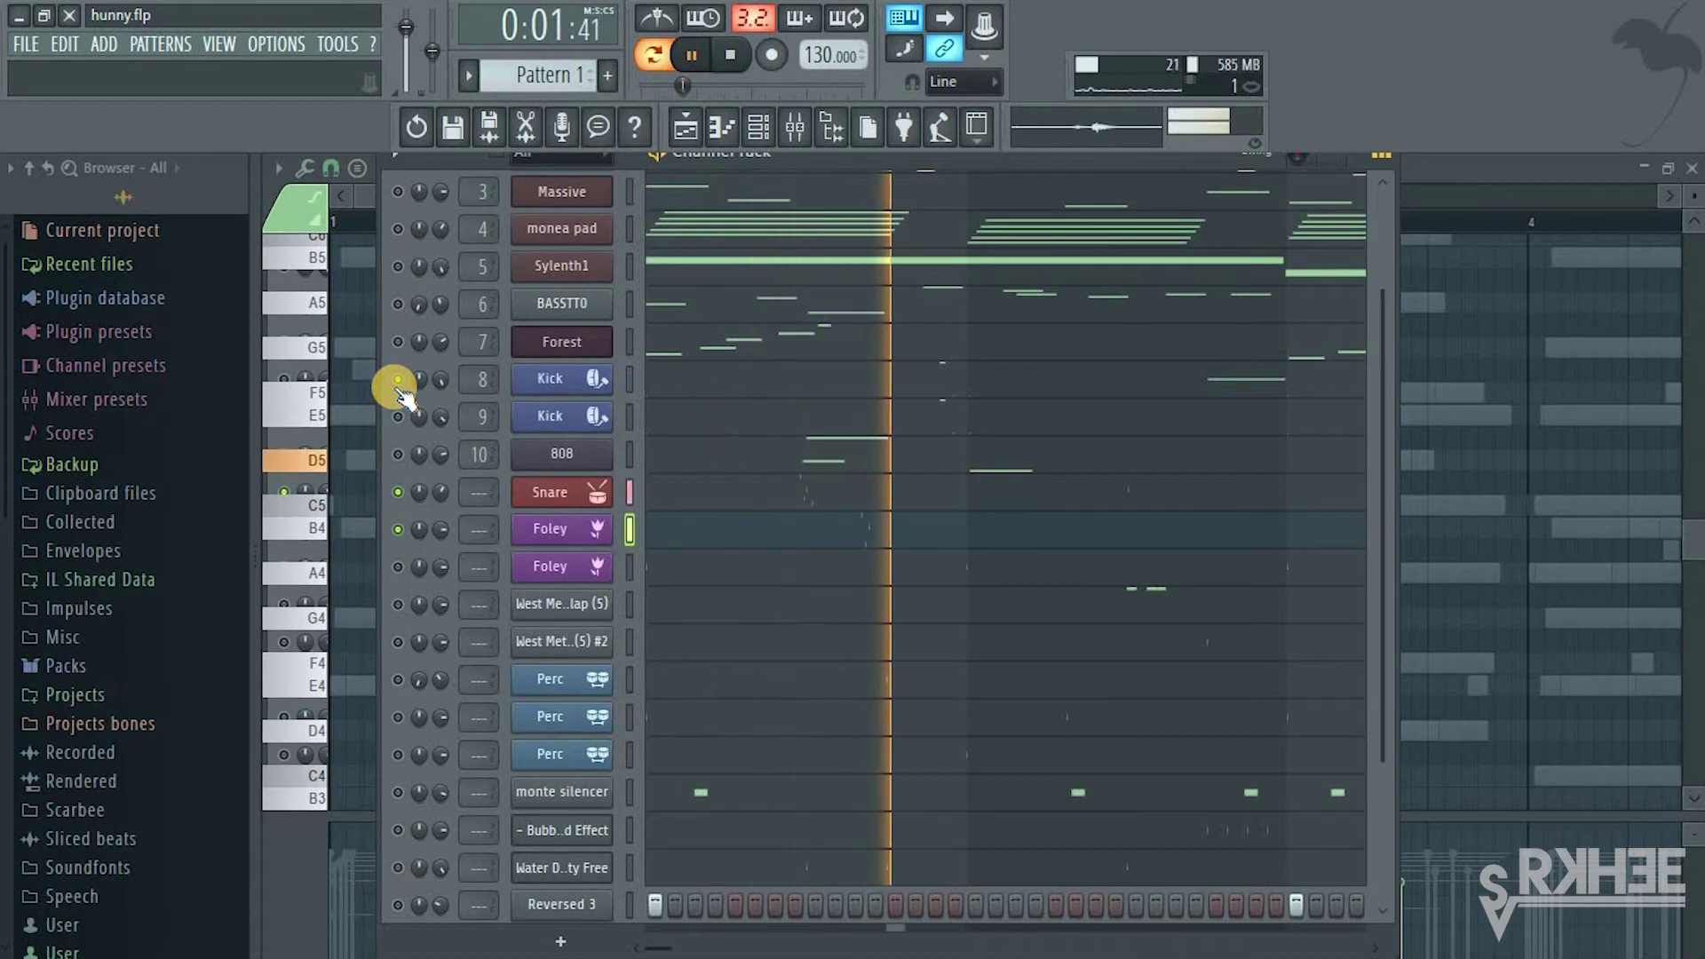
{"action": "left_click", "coordinate": [396, 492]}
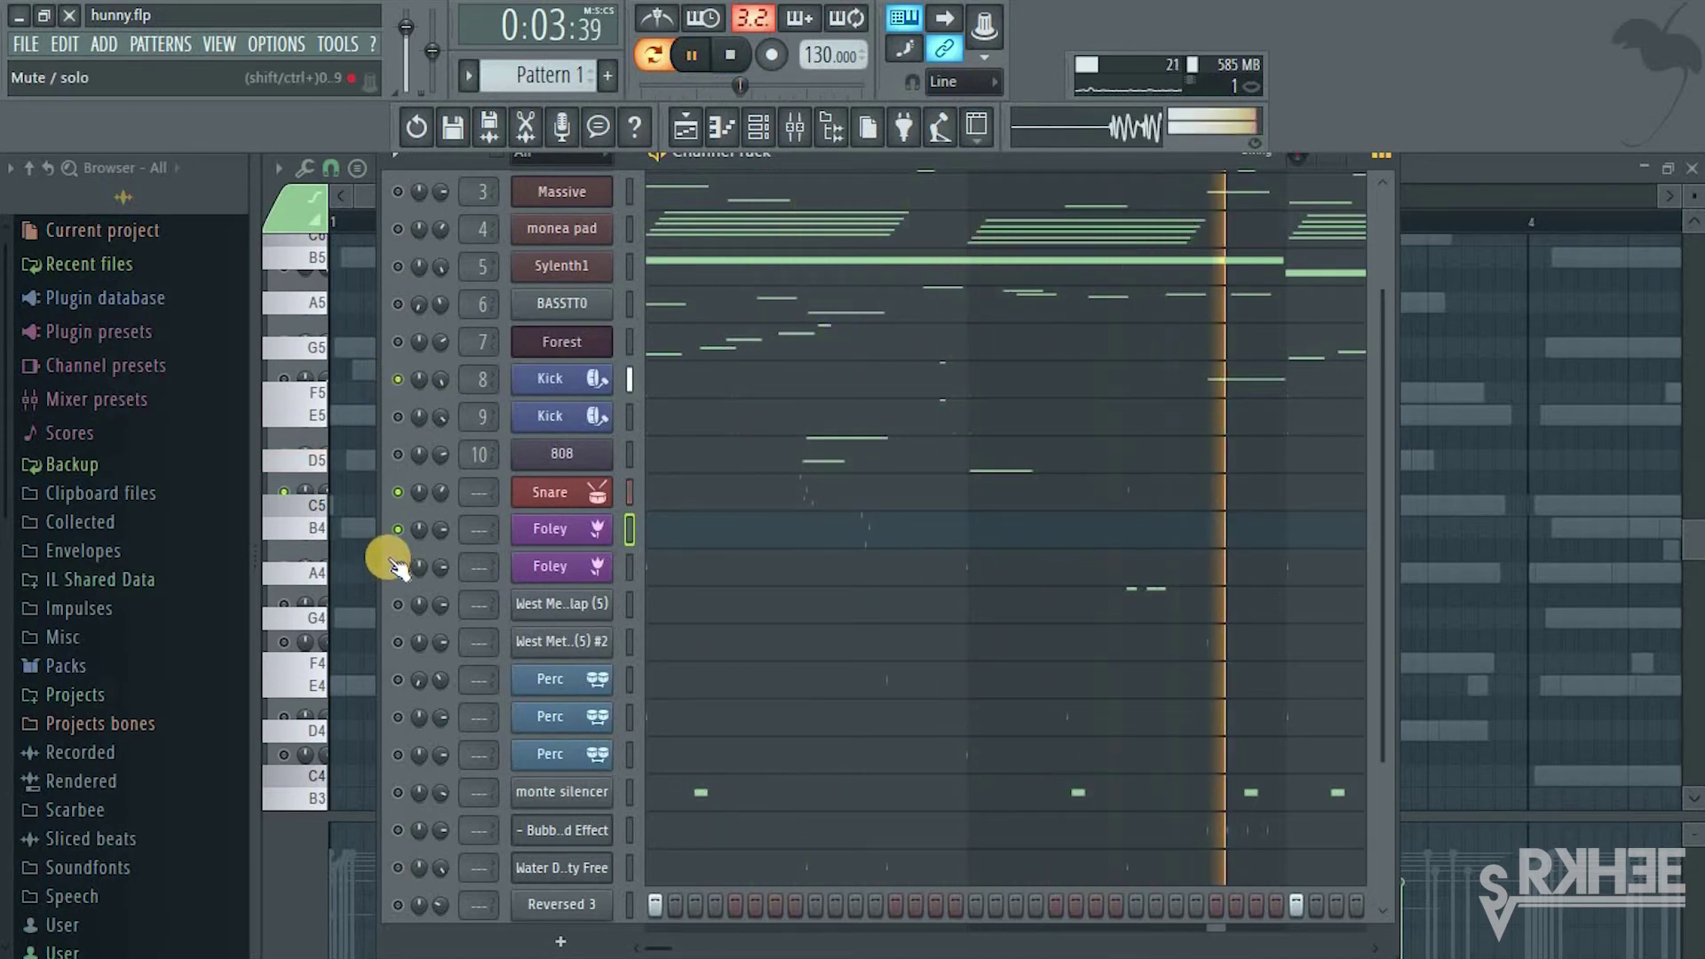
Enable the second Foley channel, view its C5 notes across the whole pattern in the piano roll and play them
{"action": "left_click", "coordinate": [396, 566]}
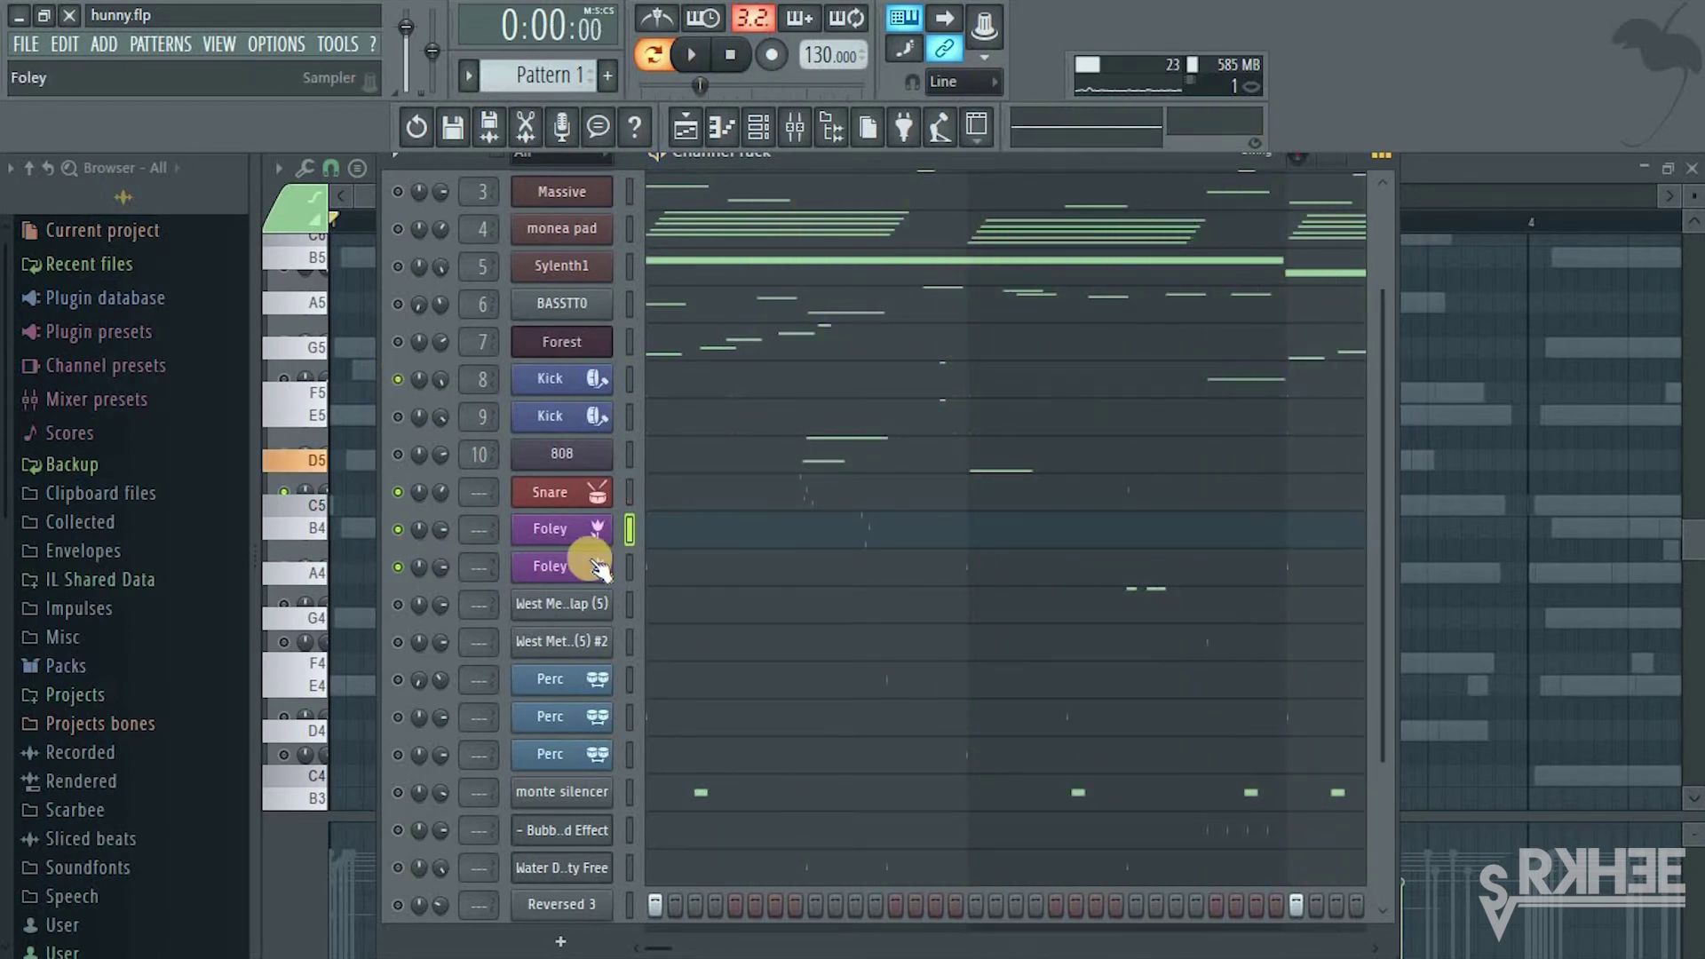
{"action": "left_click", "coordinate": [730, 560]}
{"action": "left_click_drag", "start_coordinate": [1694, 559], "coordinate": [1694, 536]}
{"action": "key", "text": "space"}
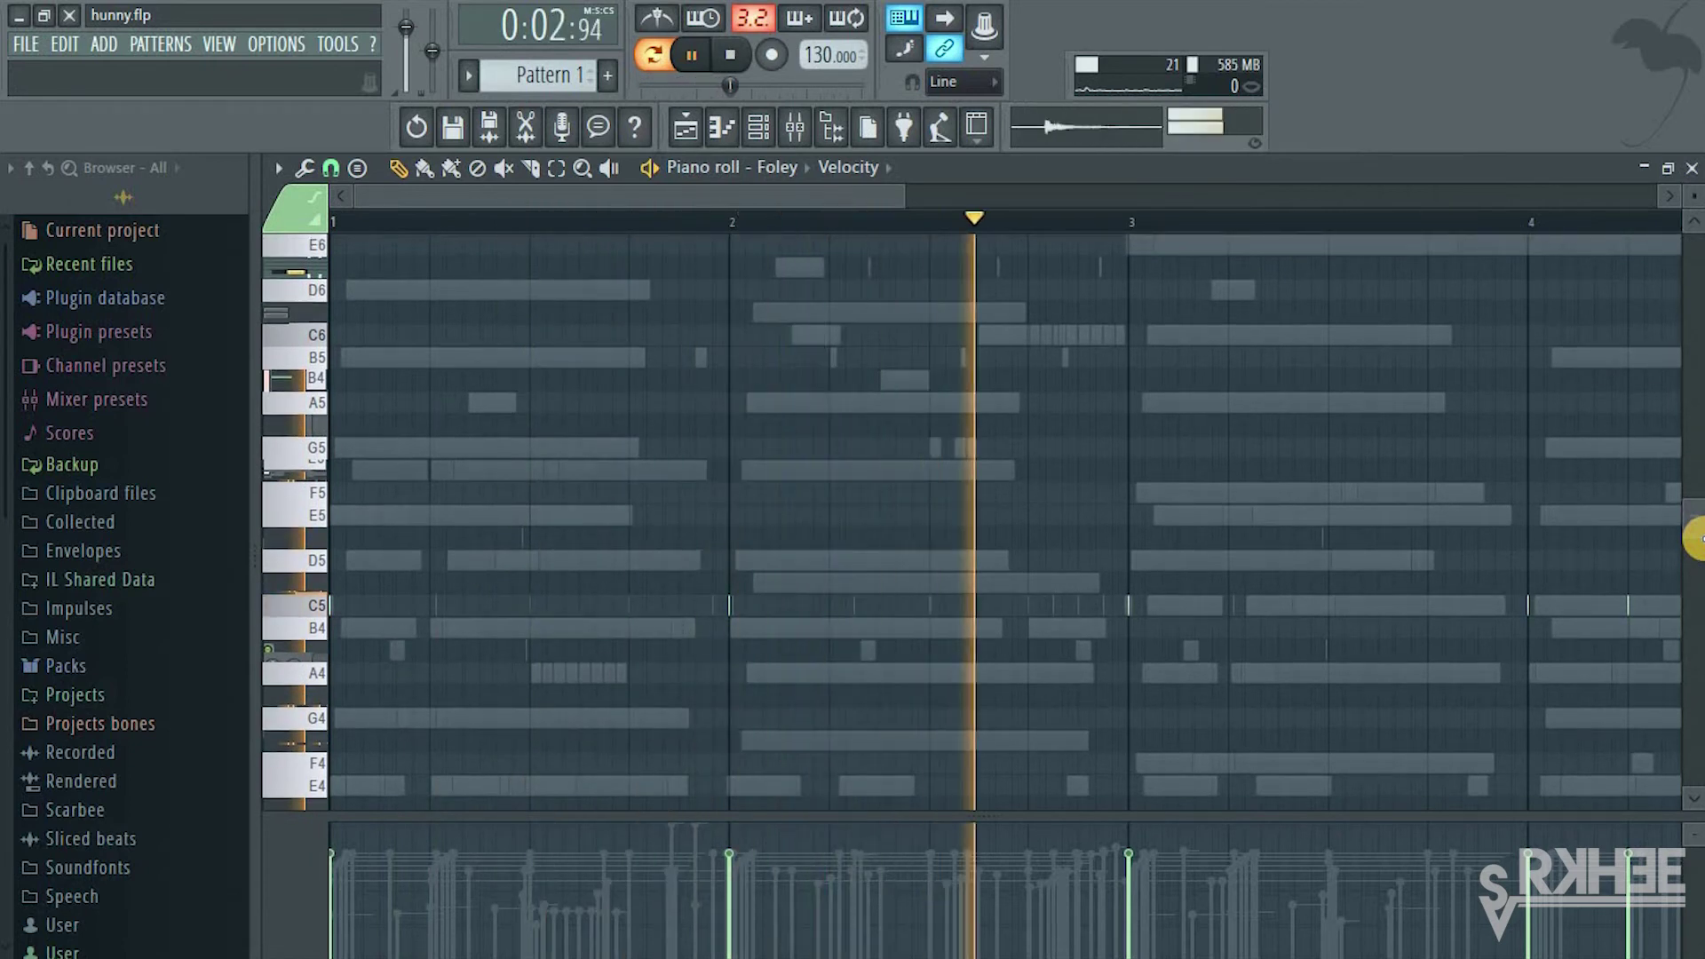
{"action": "left_click_drag", "start_coordinate": [902, 197], "coordinate": [1062, 214]}
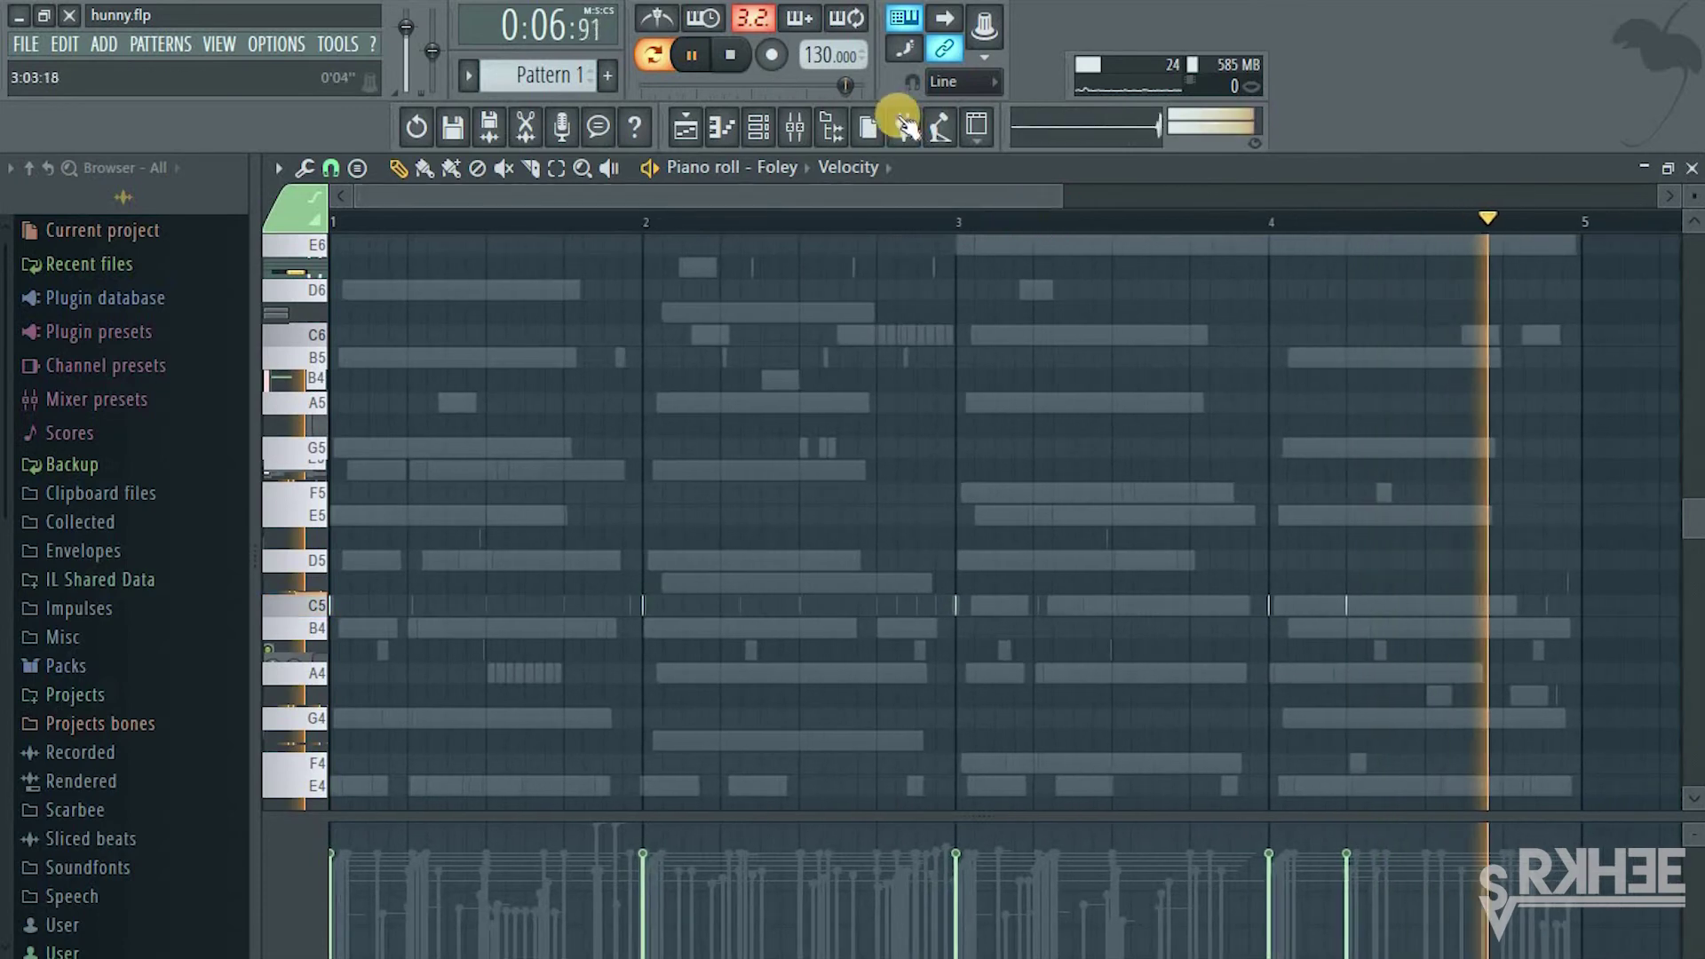
{"action": "left_click", "coordinate": [759, 127]}
{"action": "key", "text": "space"}
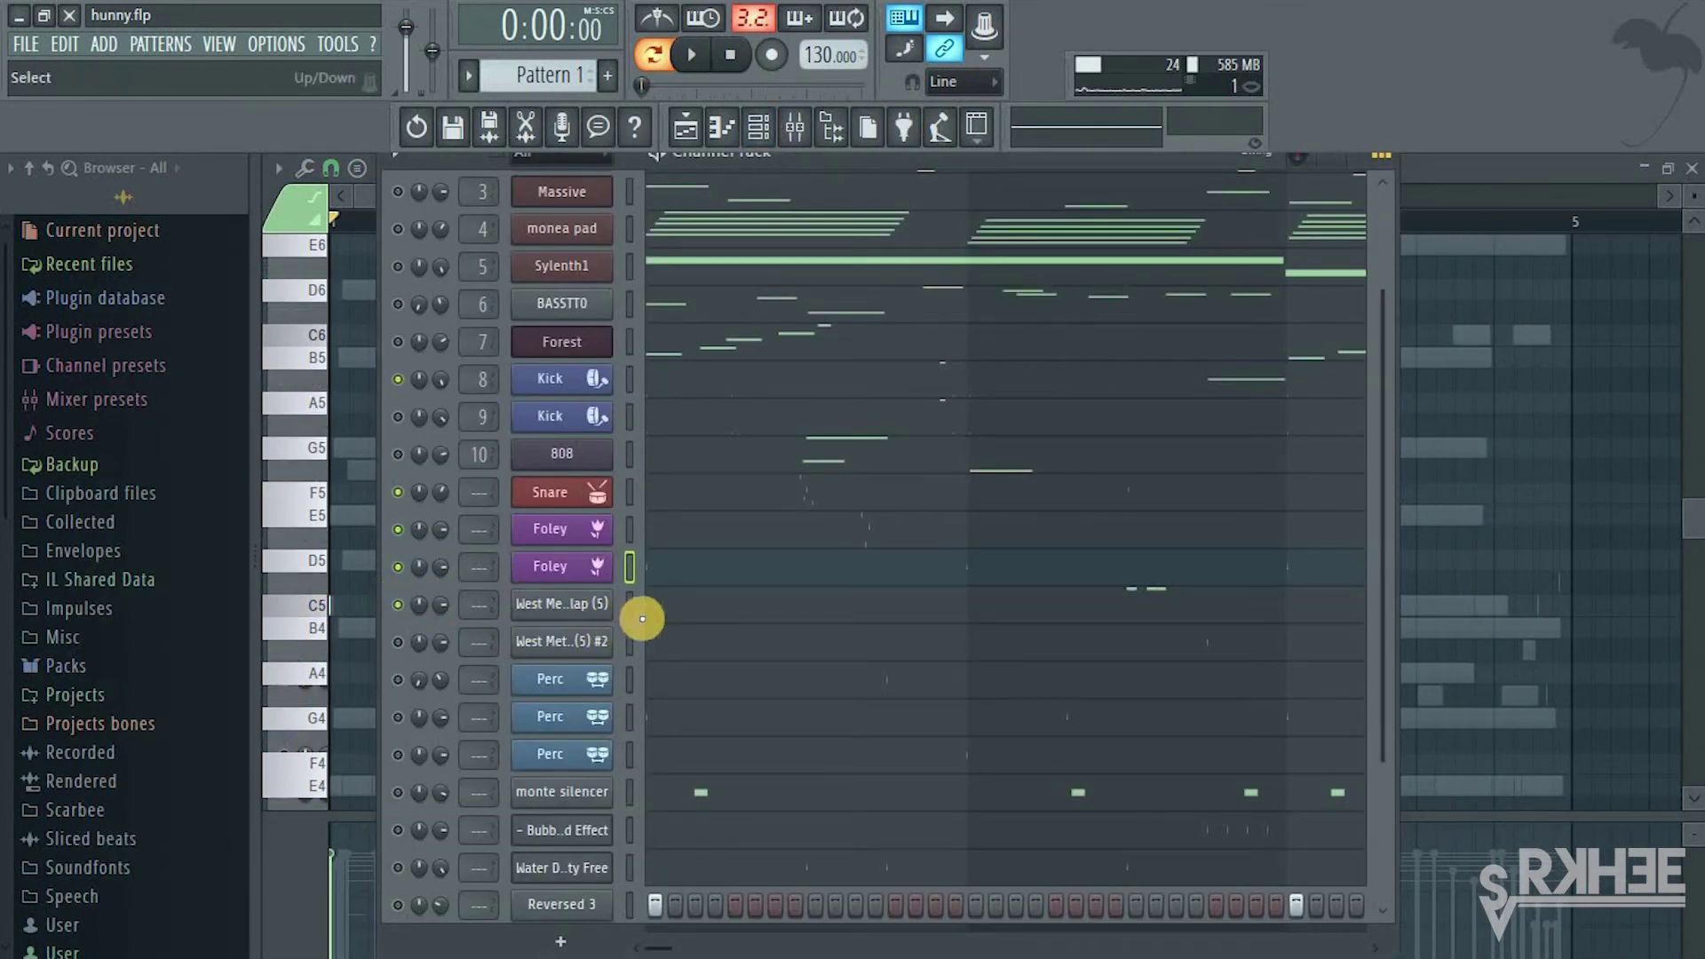
View the West Metro Clap (5) notes in the piano roll, from the G5 hits to the G#4 hits, and play them
{"action": "left_click", "coordinate": [703, 610]}
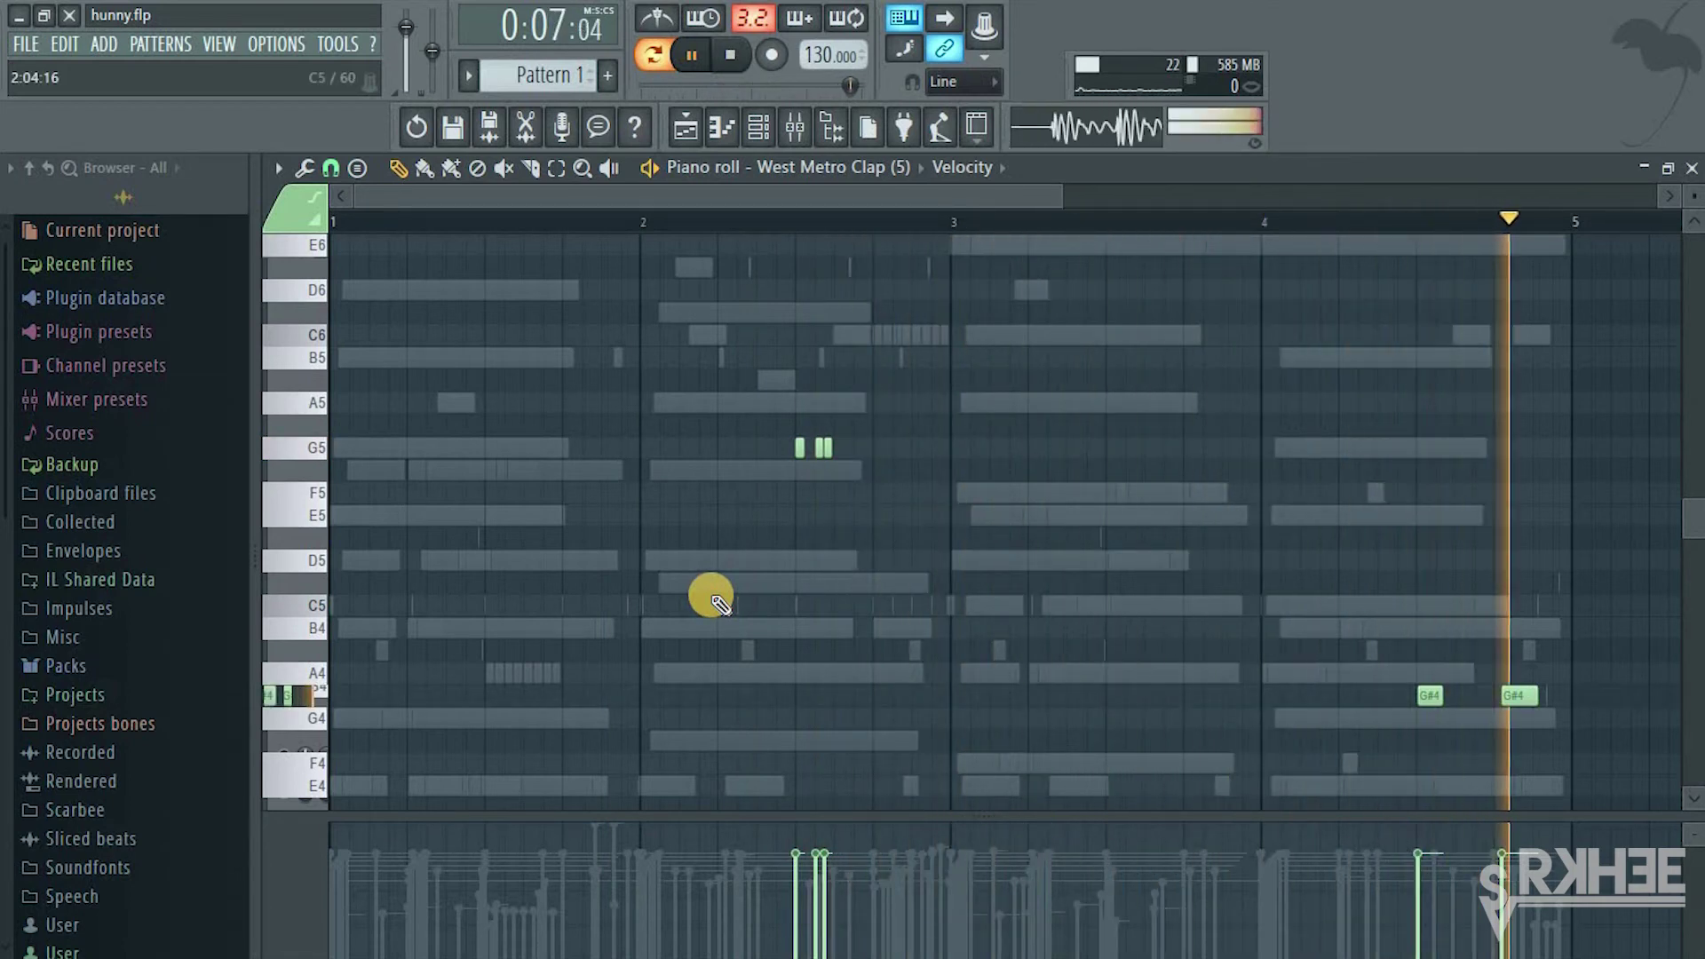
{"action": "key", "text": "space"}
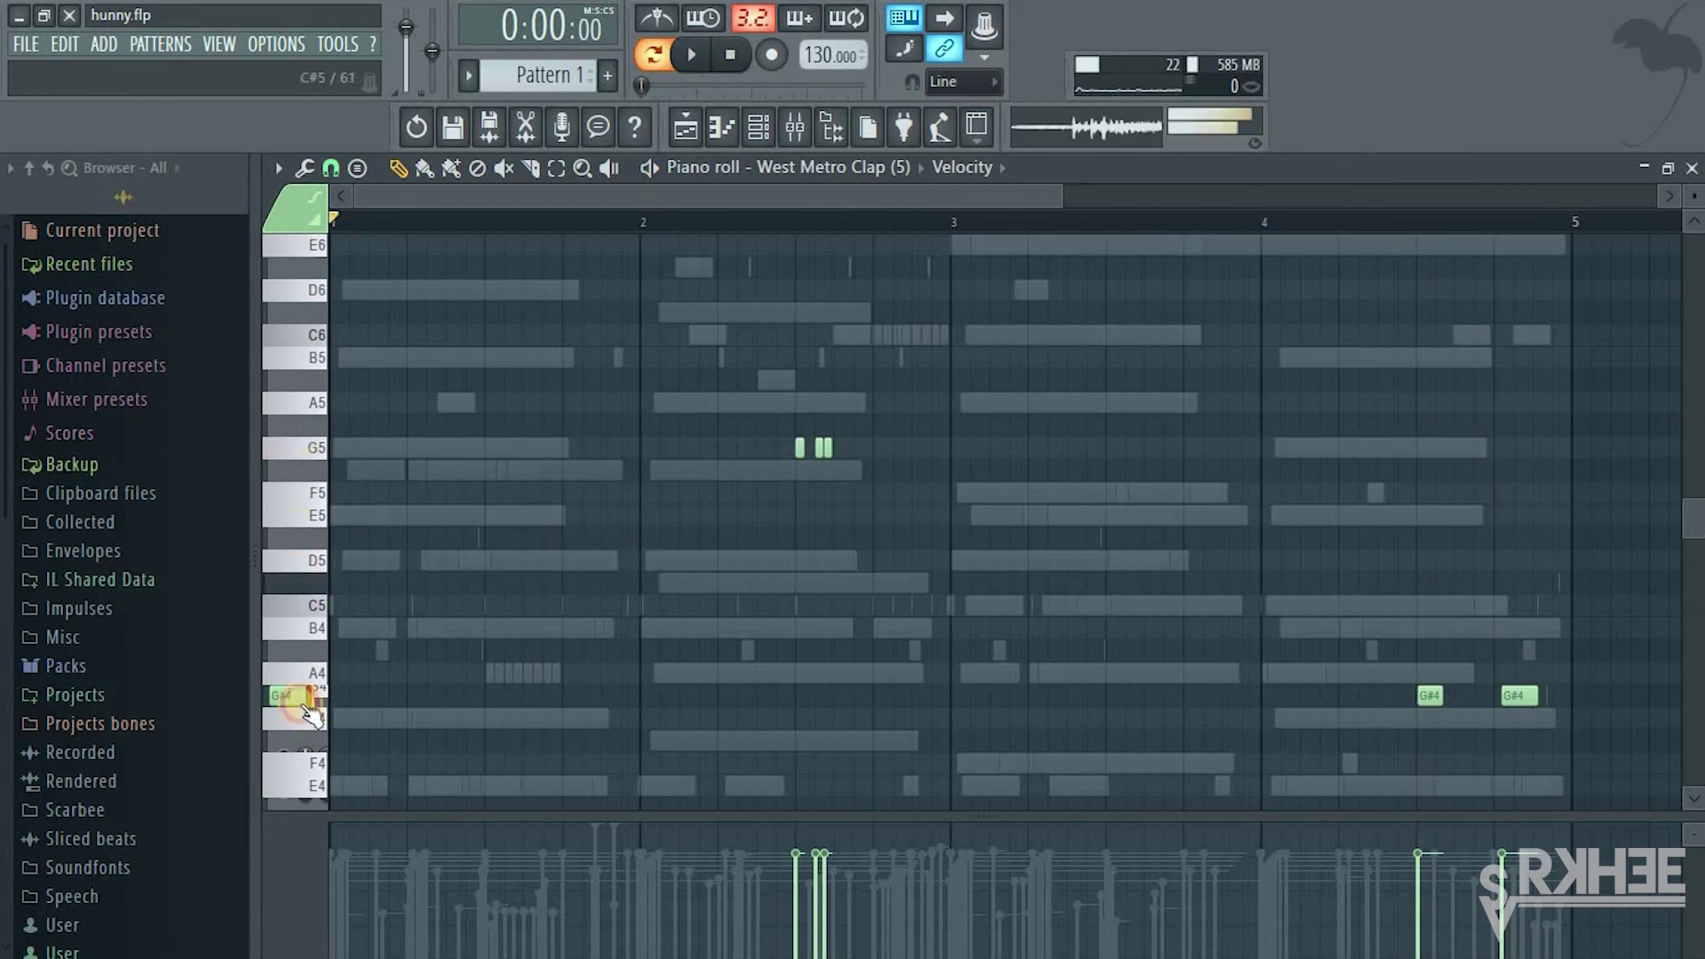
{"action": "left_click", "coordinate": [795, 125]}
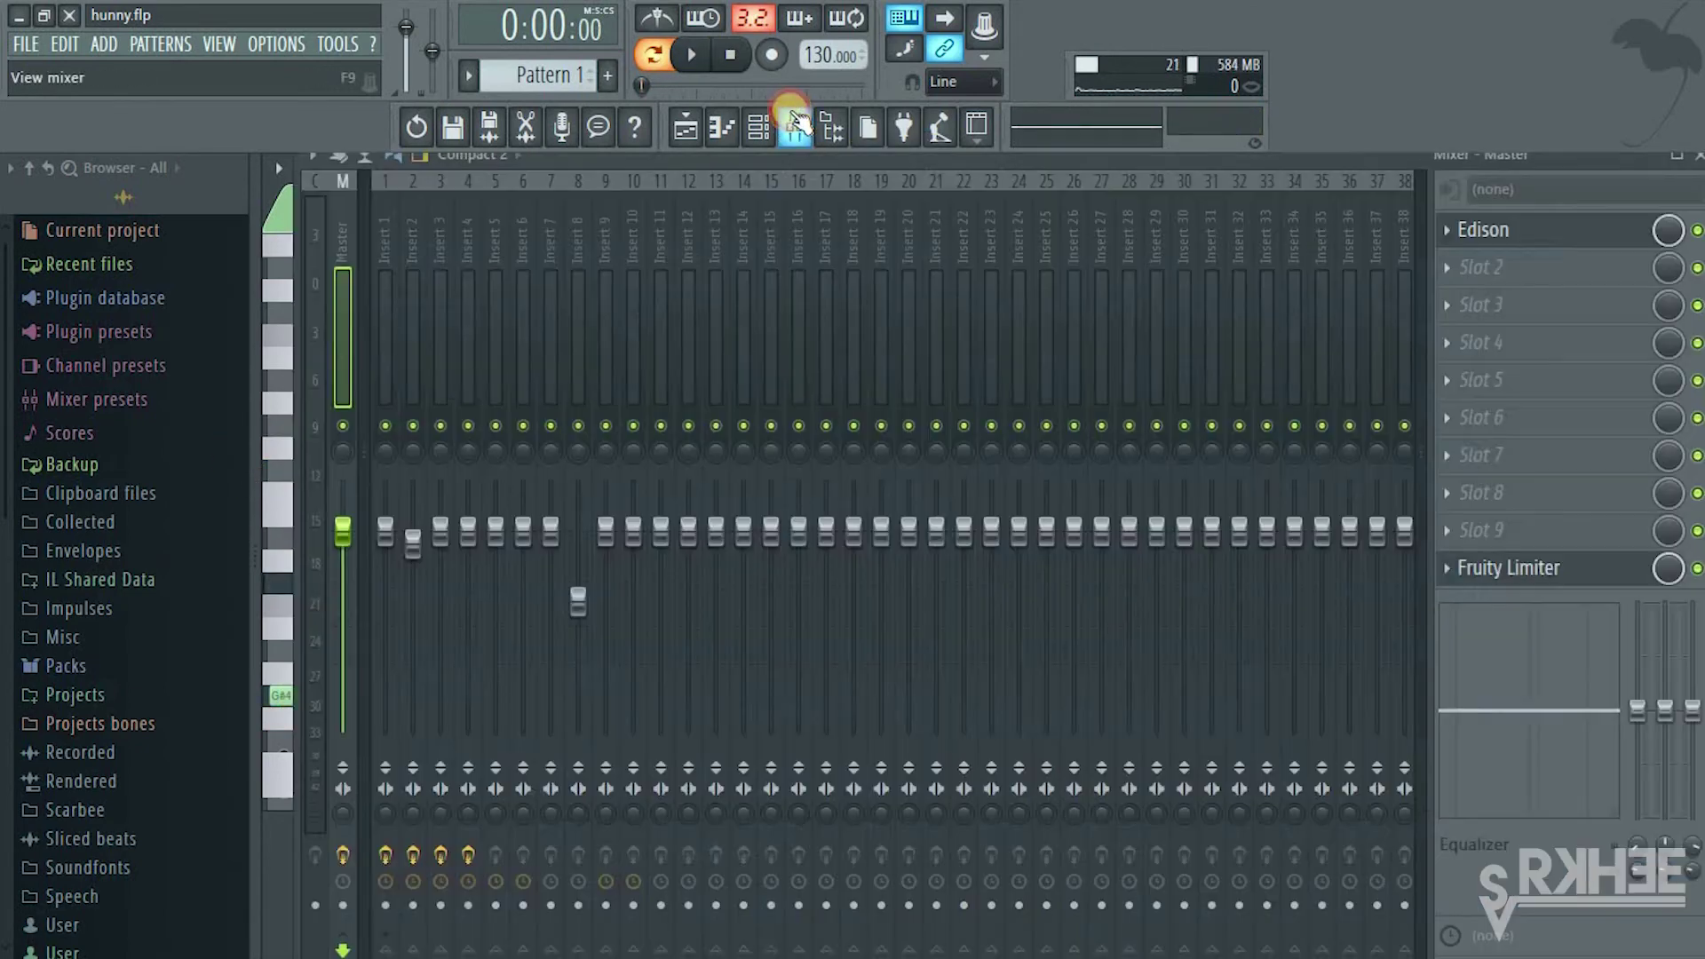
View the single West Metro Clap (5) #2 note in the piano roll and return to the channel rack
{"action": "left_click", "coordinate": [759, 133]}
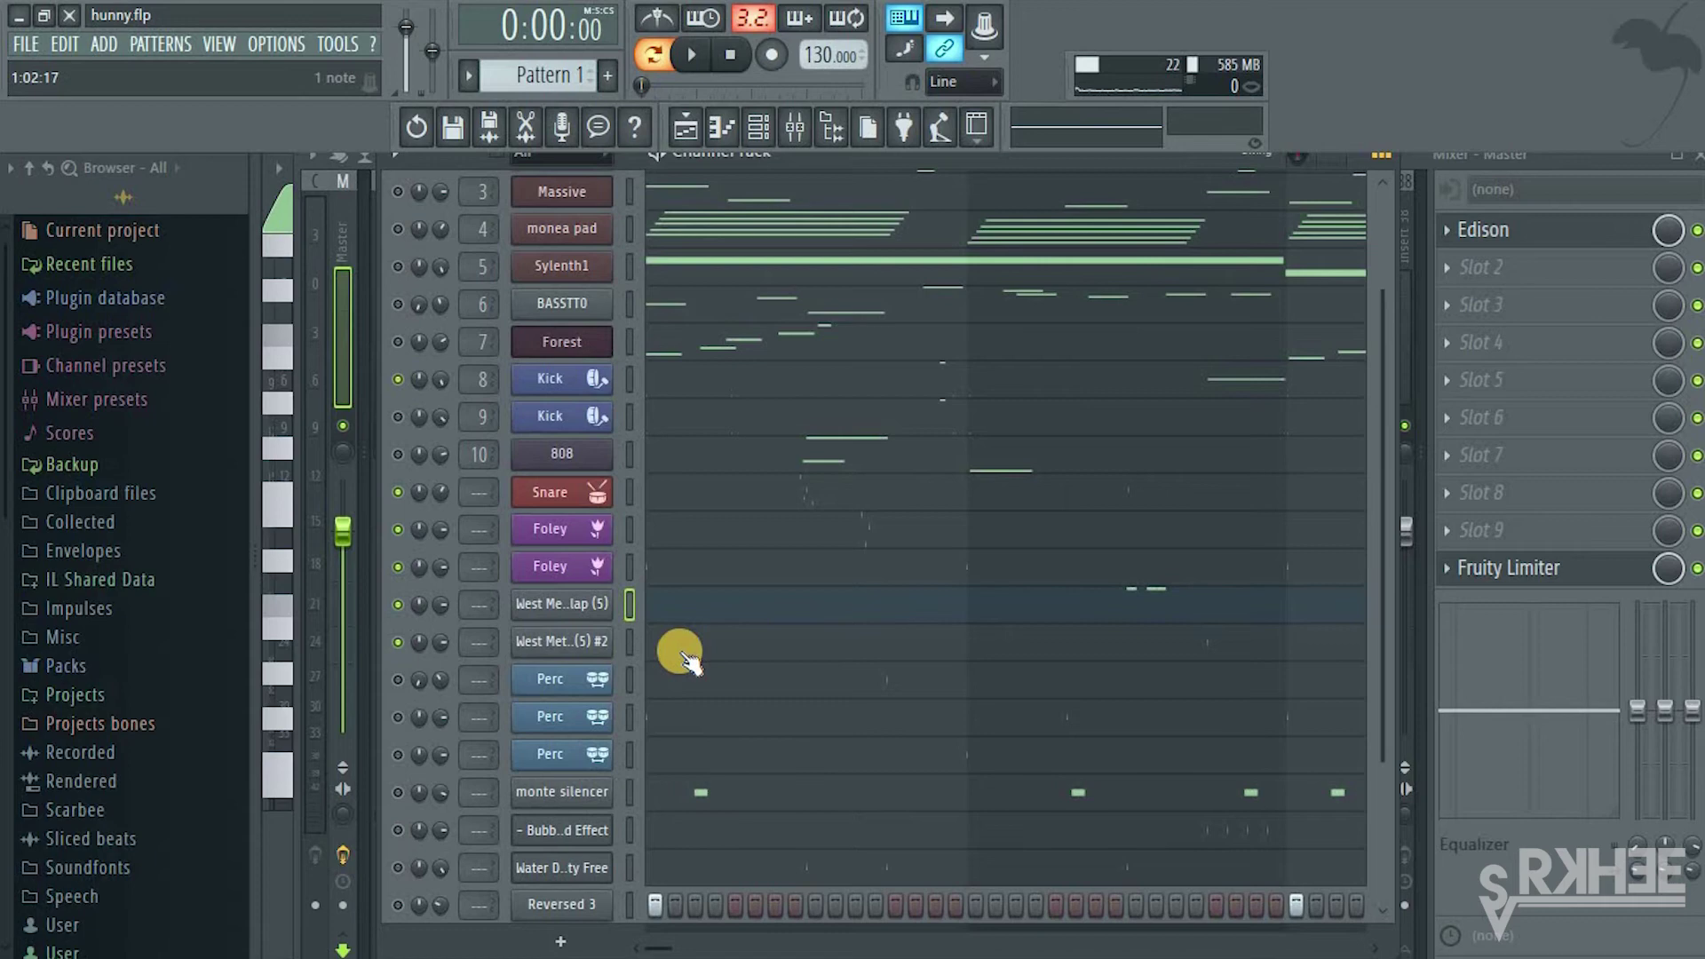
{"action": "left_click", "coordinate": [682, 653]}
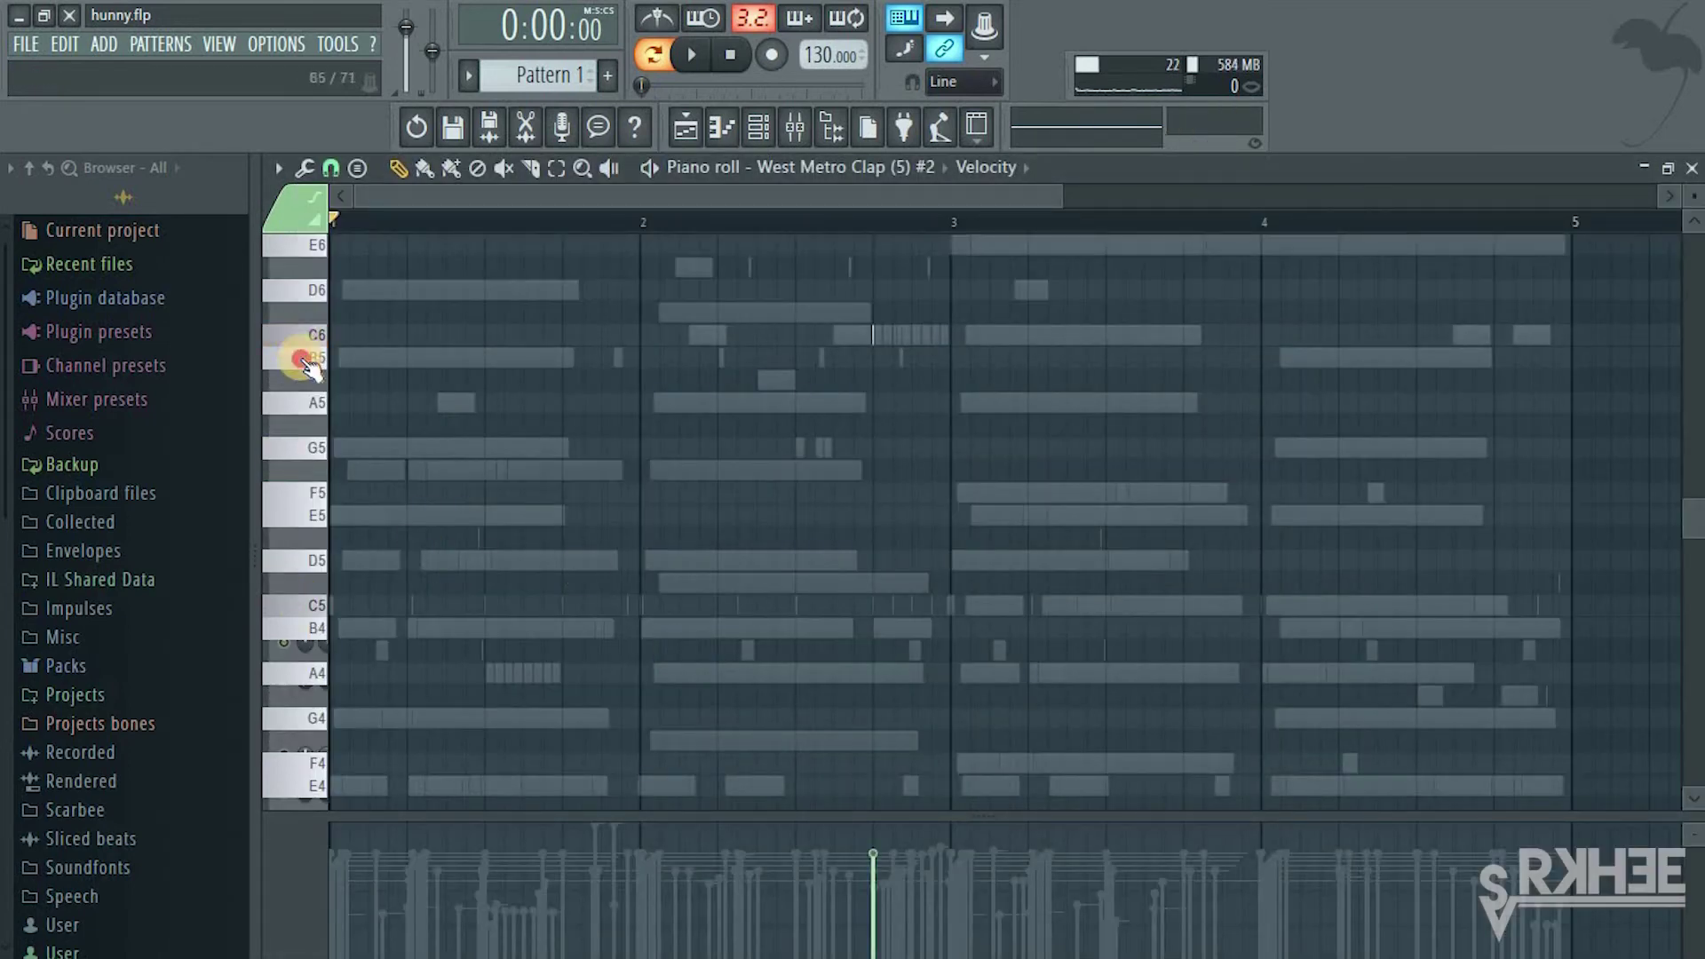
{"action": "left_click", "coordinate": [783, 124]}
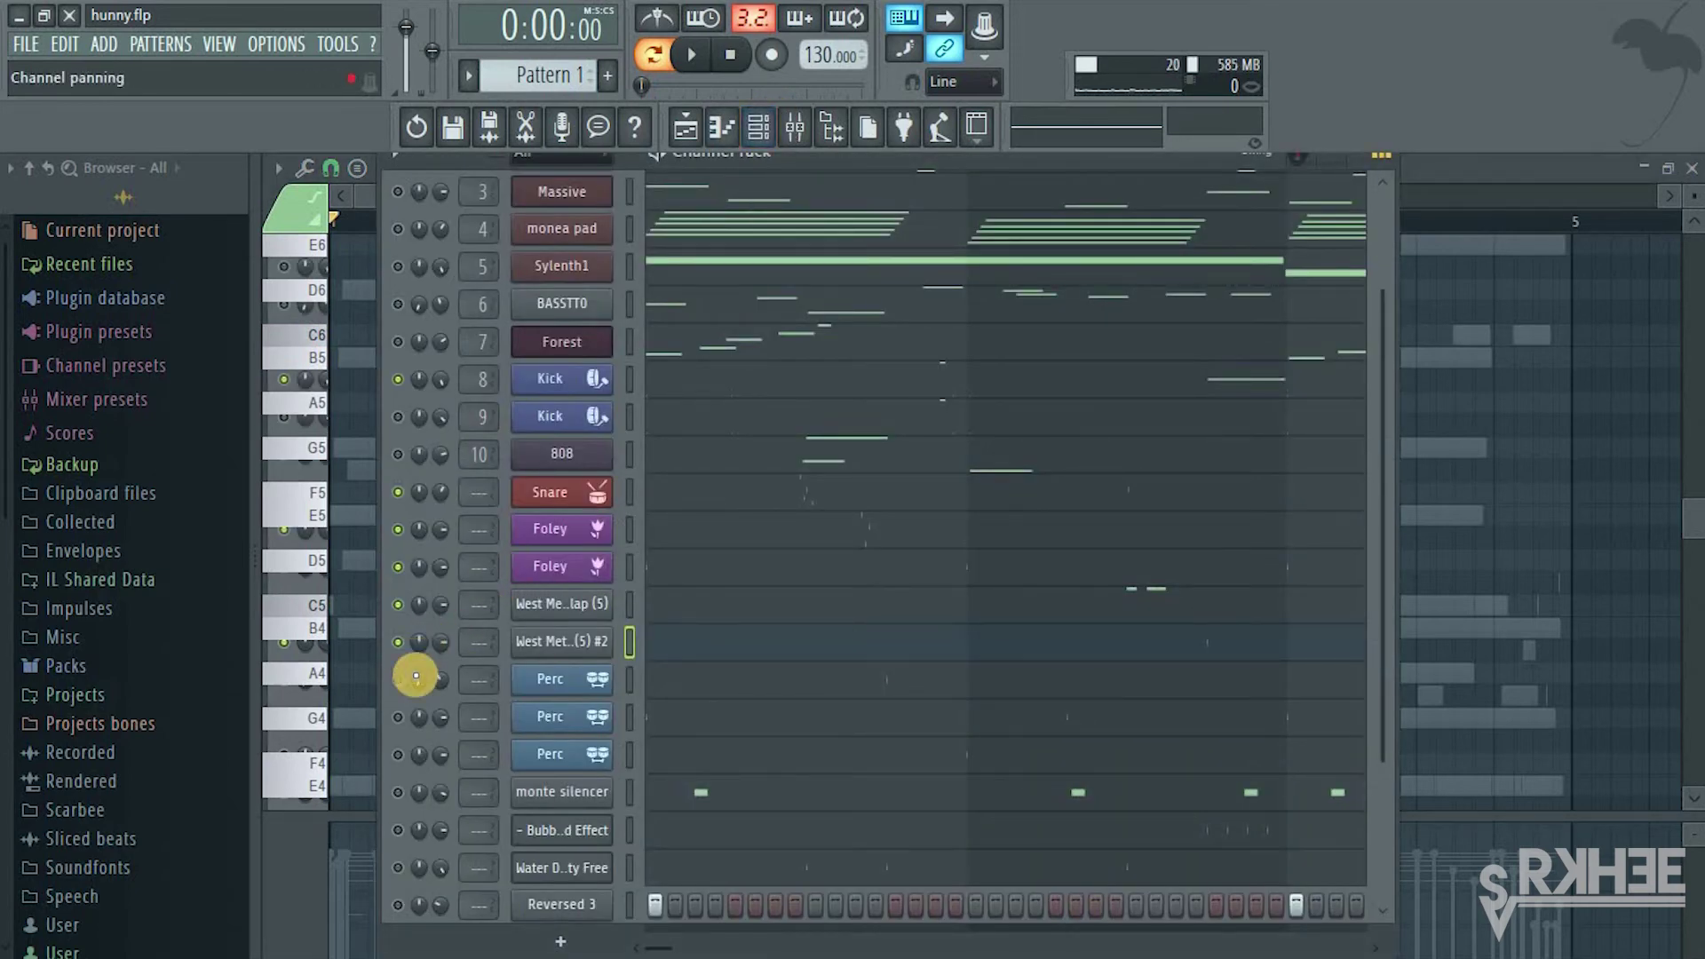
View the first Perc channel's C5 notes in the piano roll and play them with the other enabled drums
{"action": "left_click", "coordinate": [662, 689]}
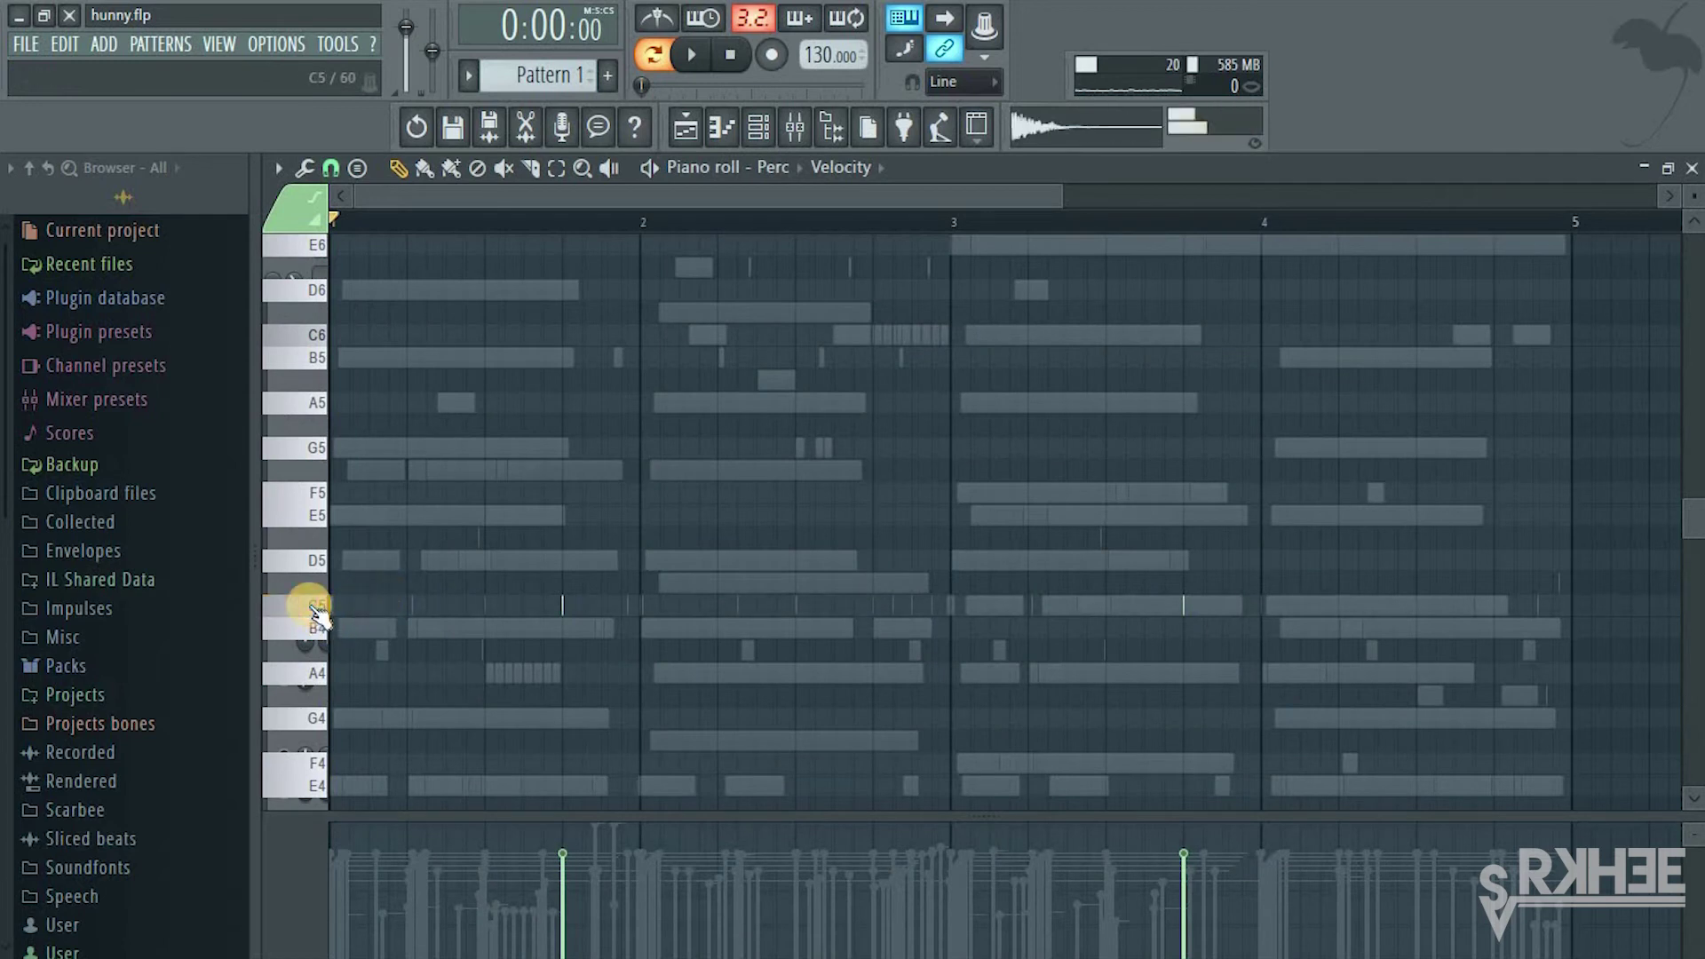
{"action": "key", "text": "space"}
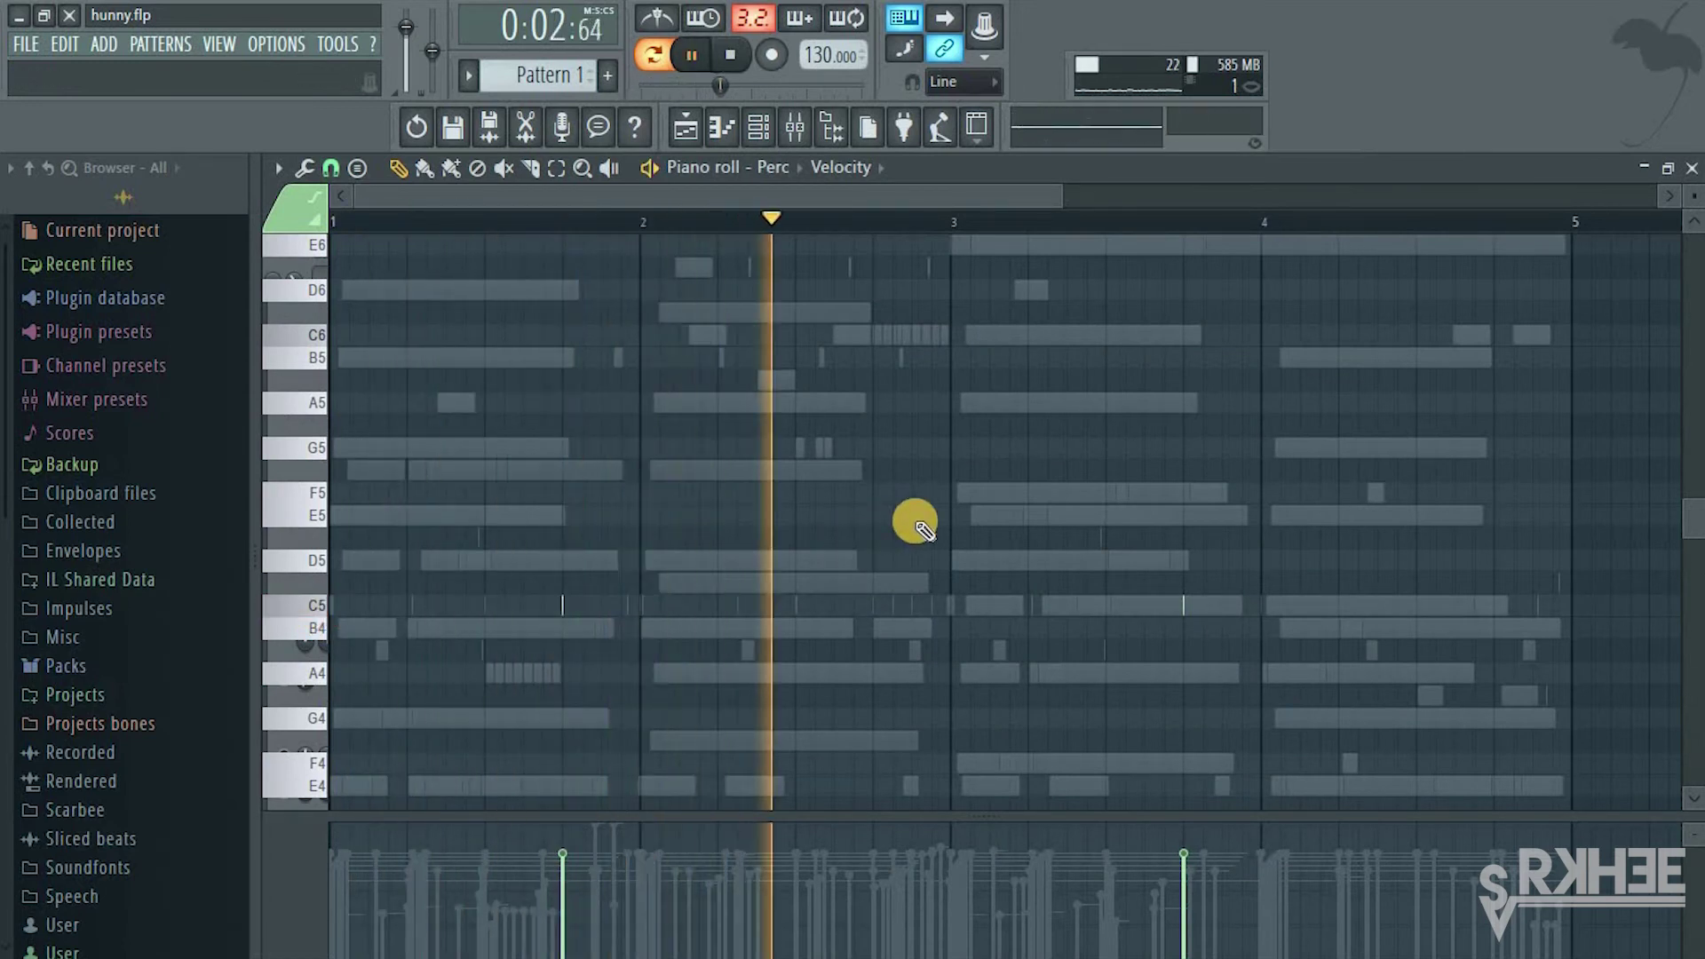
{"action": "left_click", "coordinate": [762, 131]}
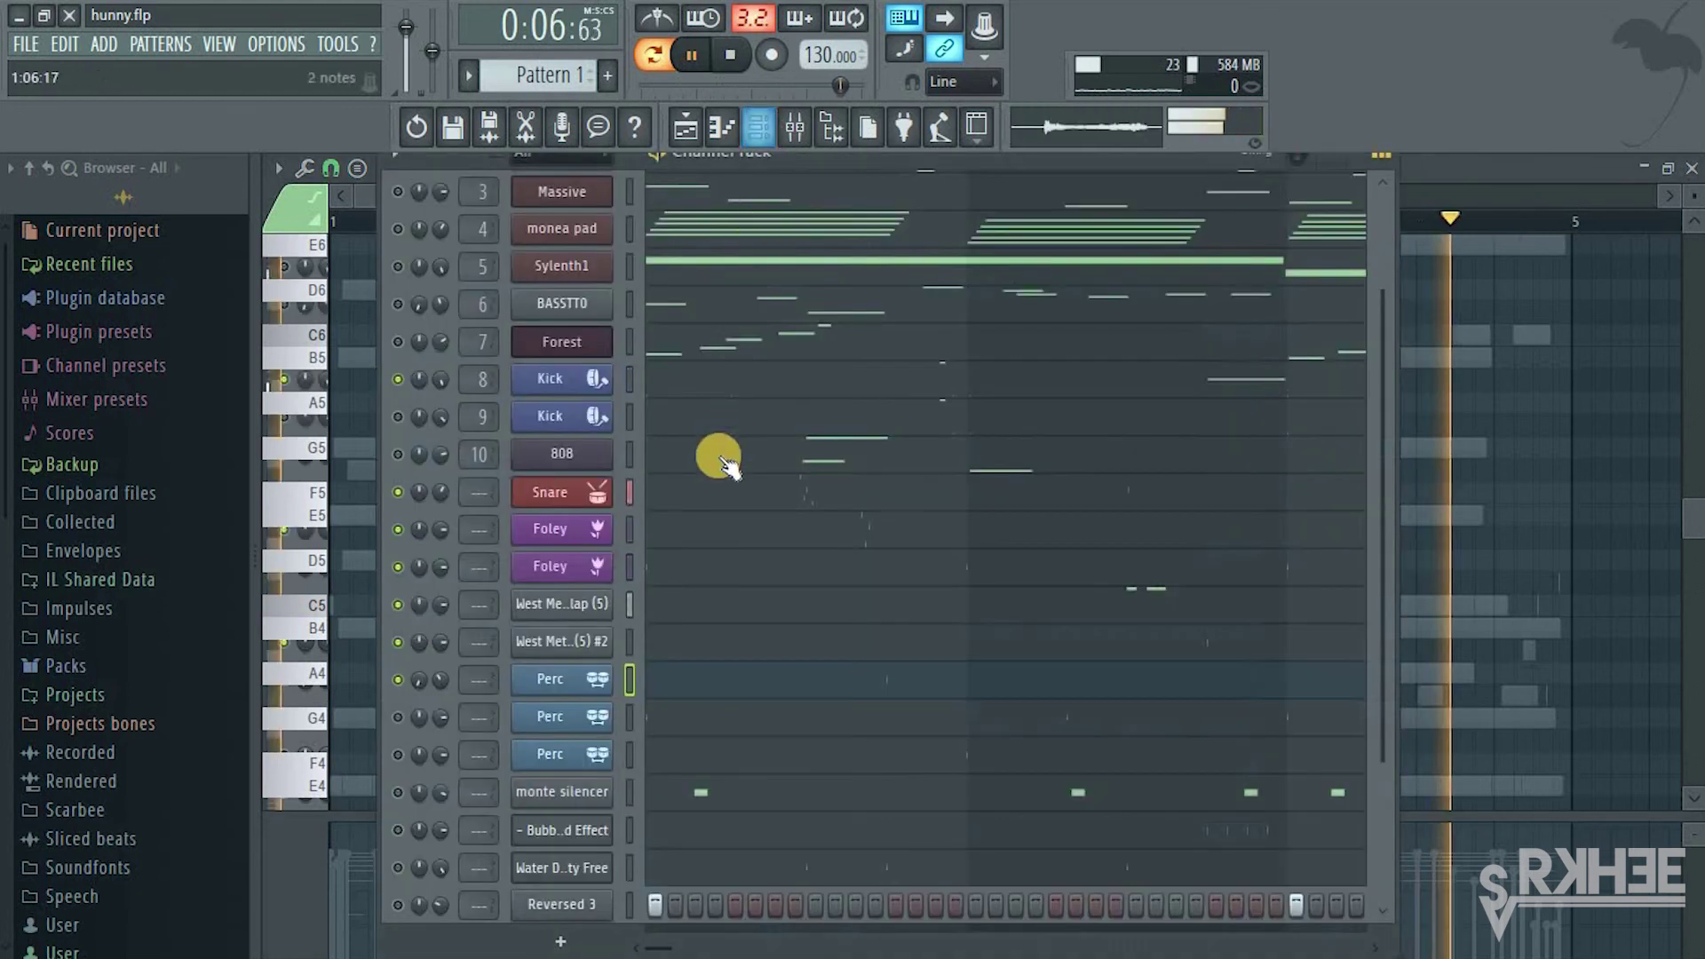
{"action": "key", "text": "space"}
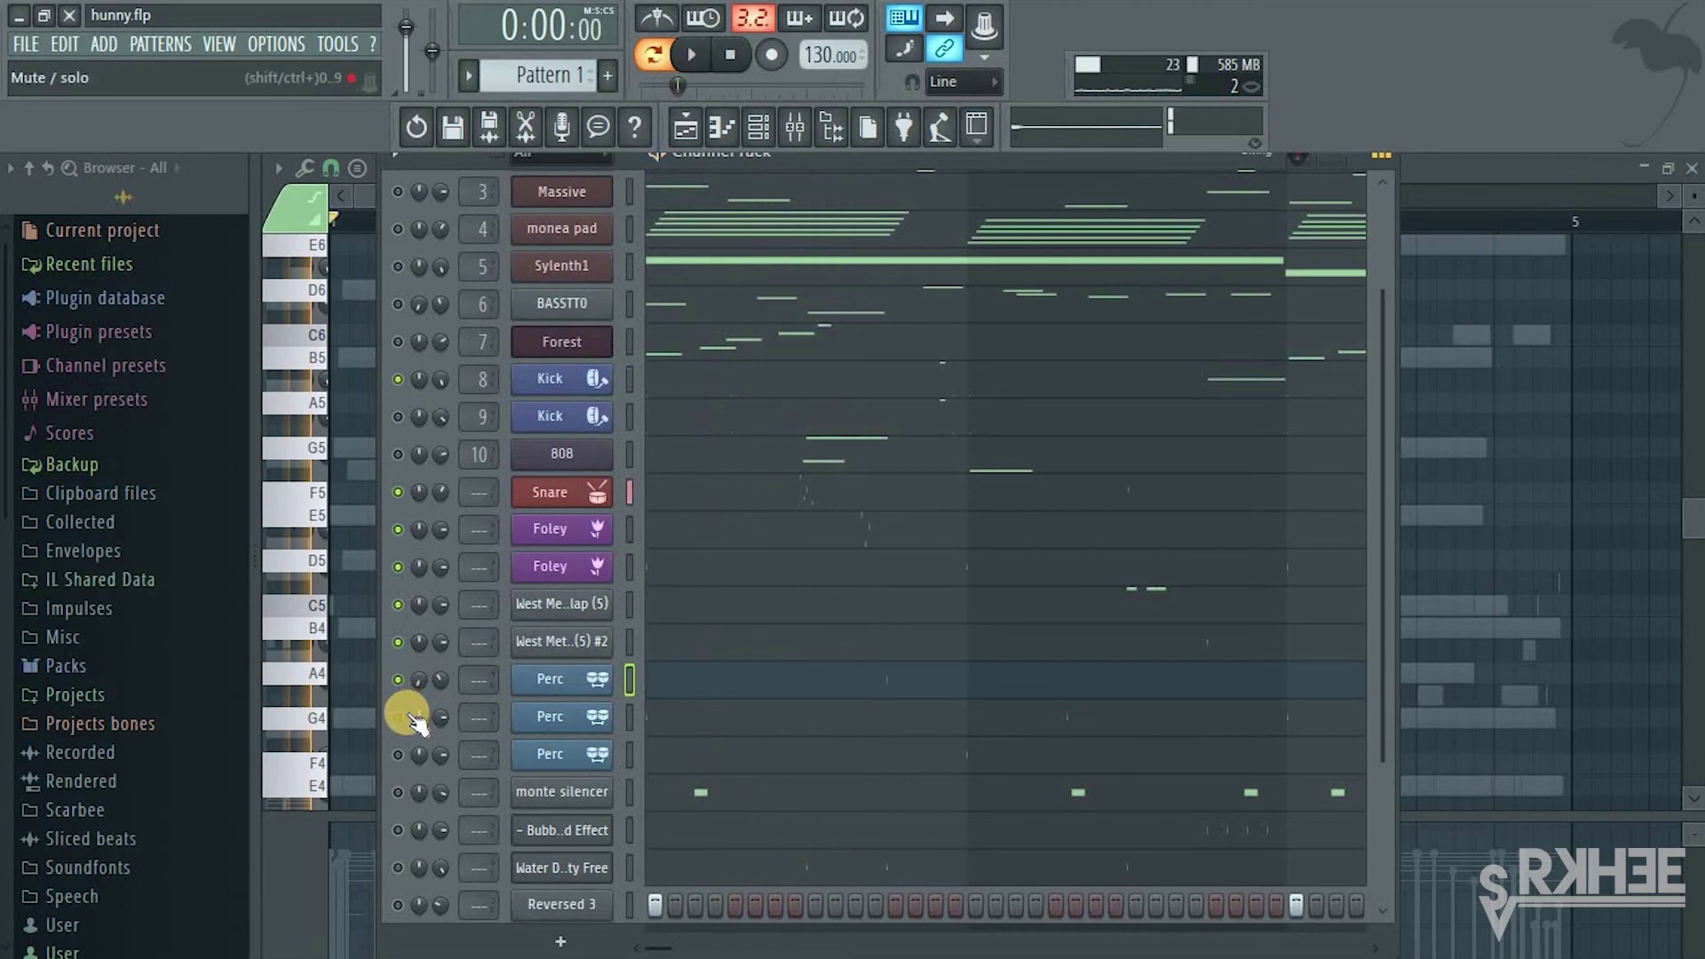
Examine the second Perc channel's sample settings and audition its sample
{"action": "left_click", "coordinate": [572, 721]}
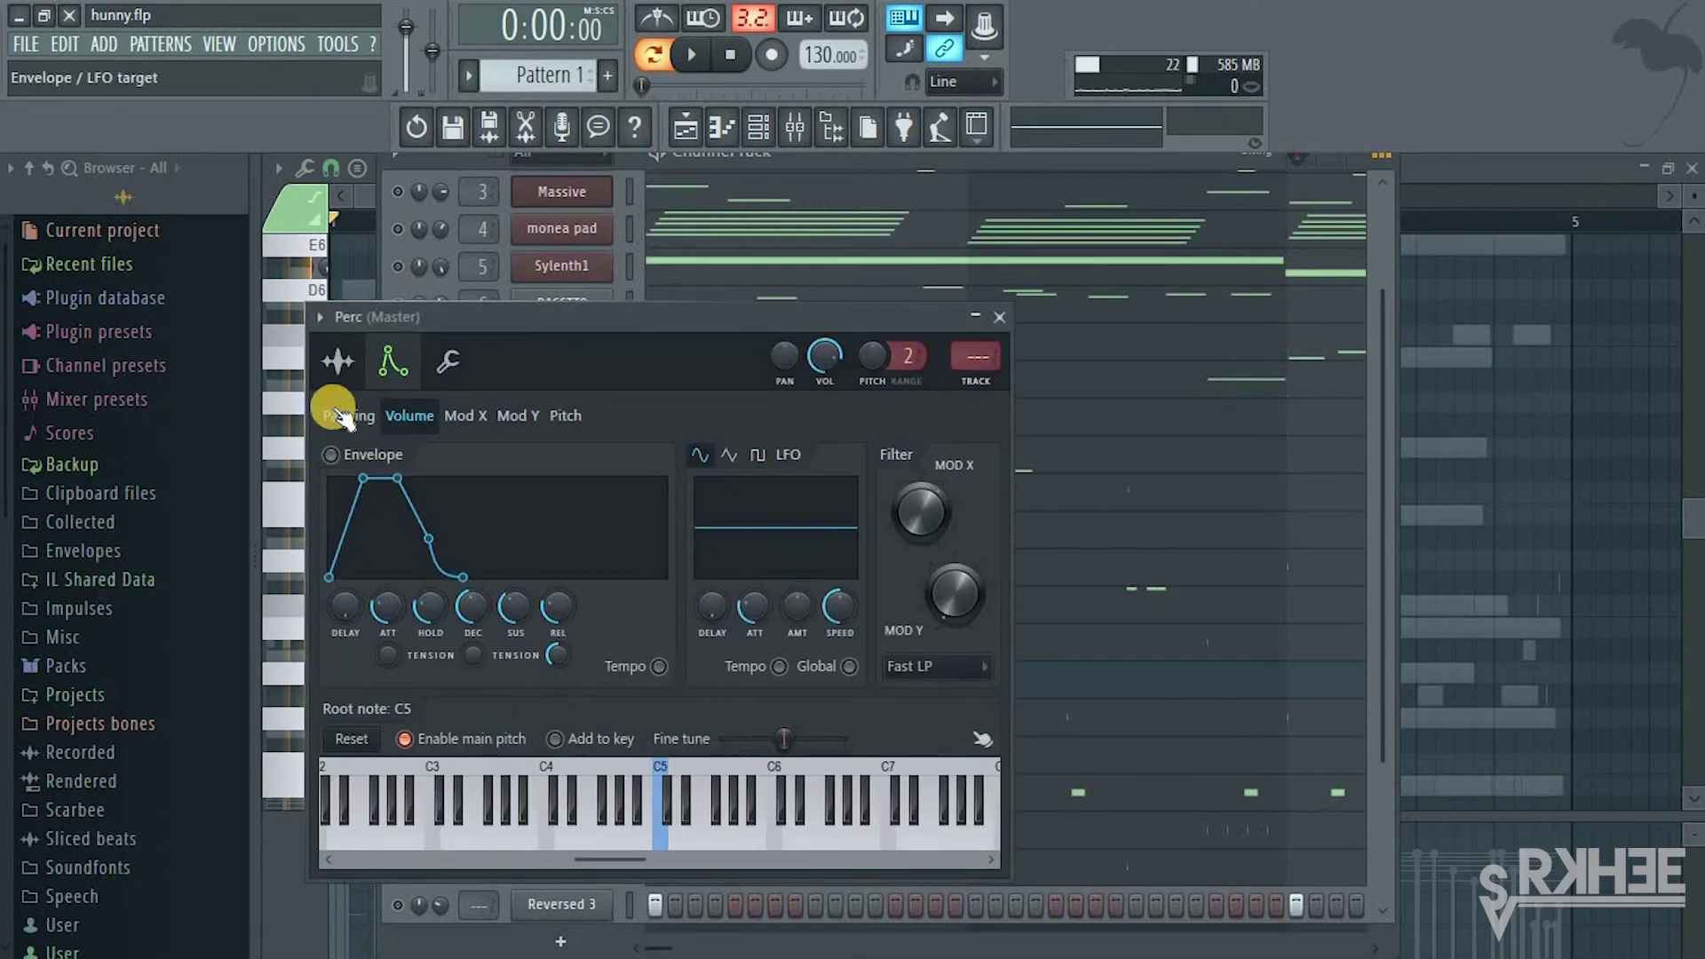
{"action": "left_click", "coordinate": [337, 361]}
{"action": "left_click", "coordinate": [492, 780]}
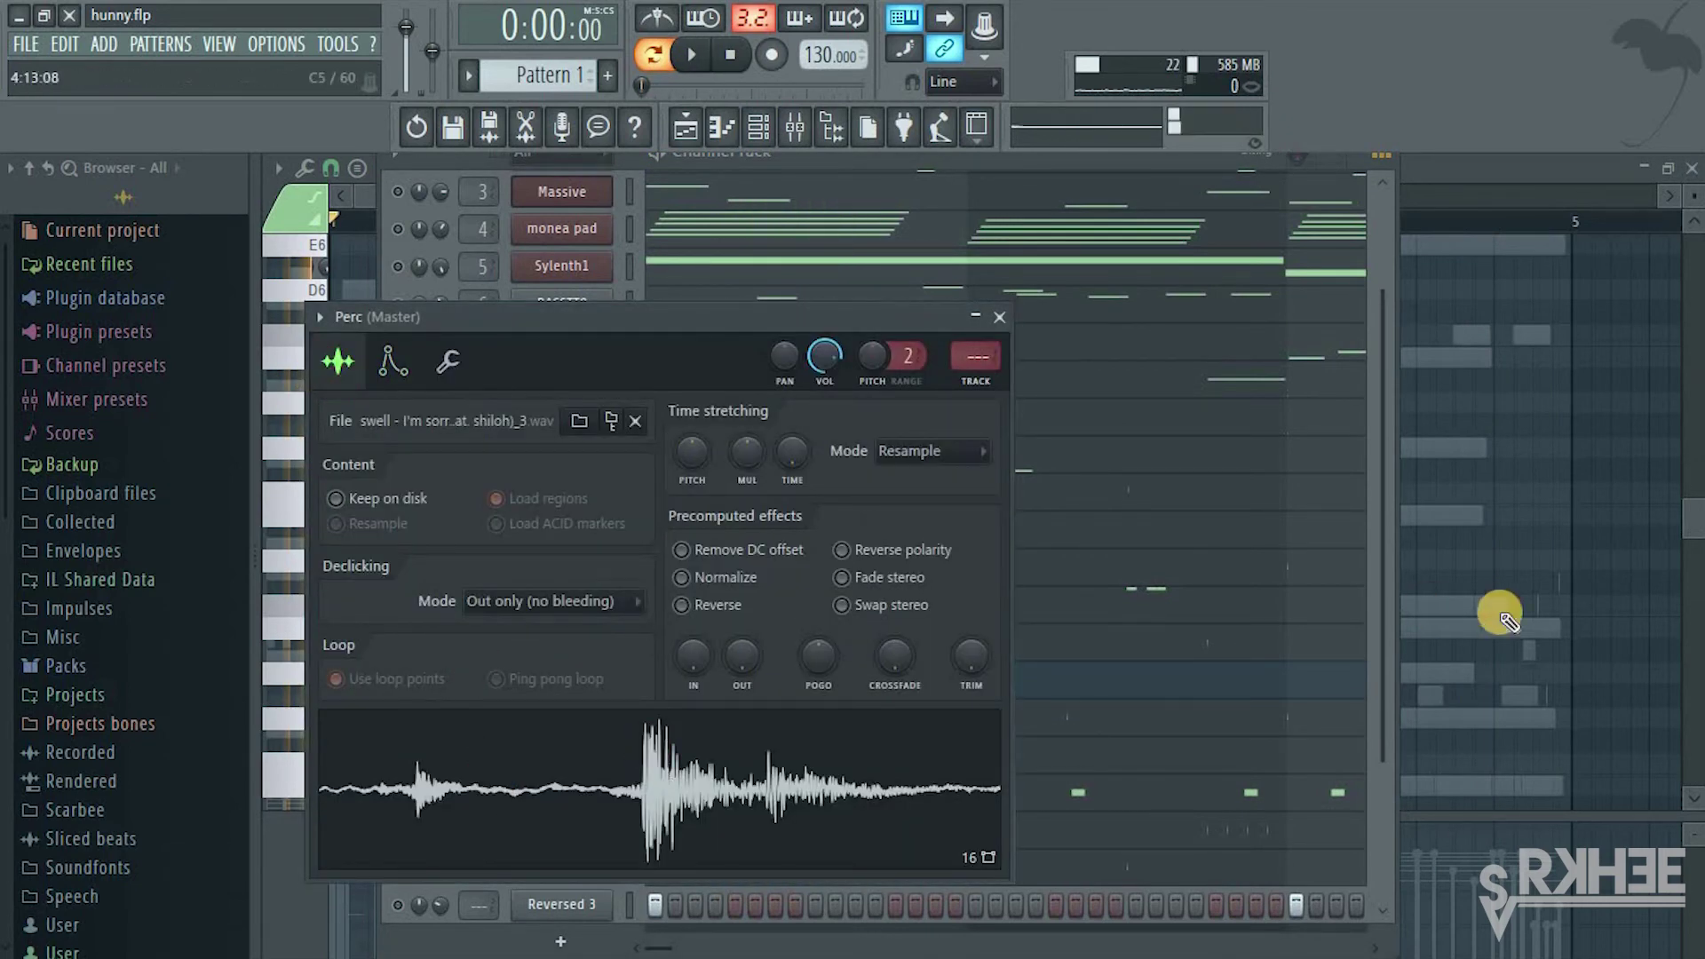
Enable the third Perc channel, examine its sample settings and audition its sample
{"action": "left_click", "coordinate": [1381, 632]}
{"action": "scroll", "coordinate": [551, 799], "scroll_direction": "down", "scroll_amount": 3}
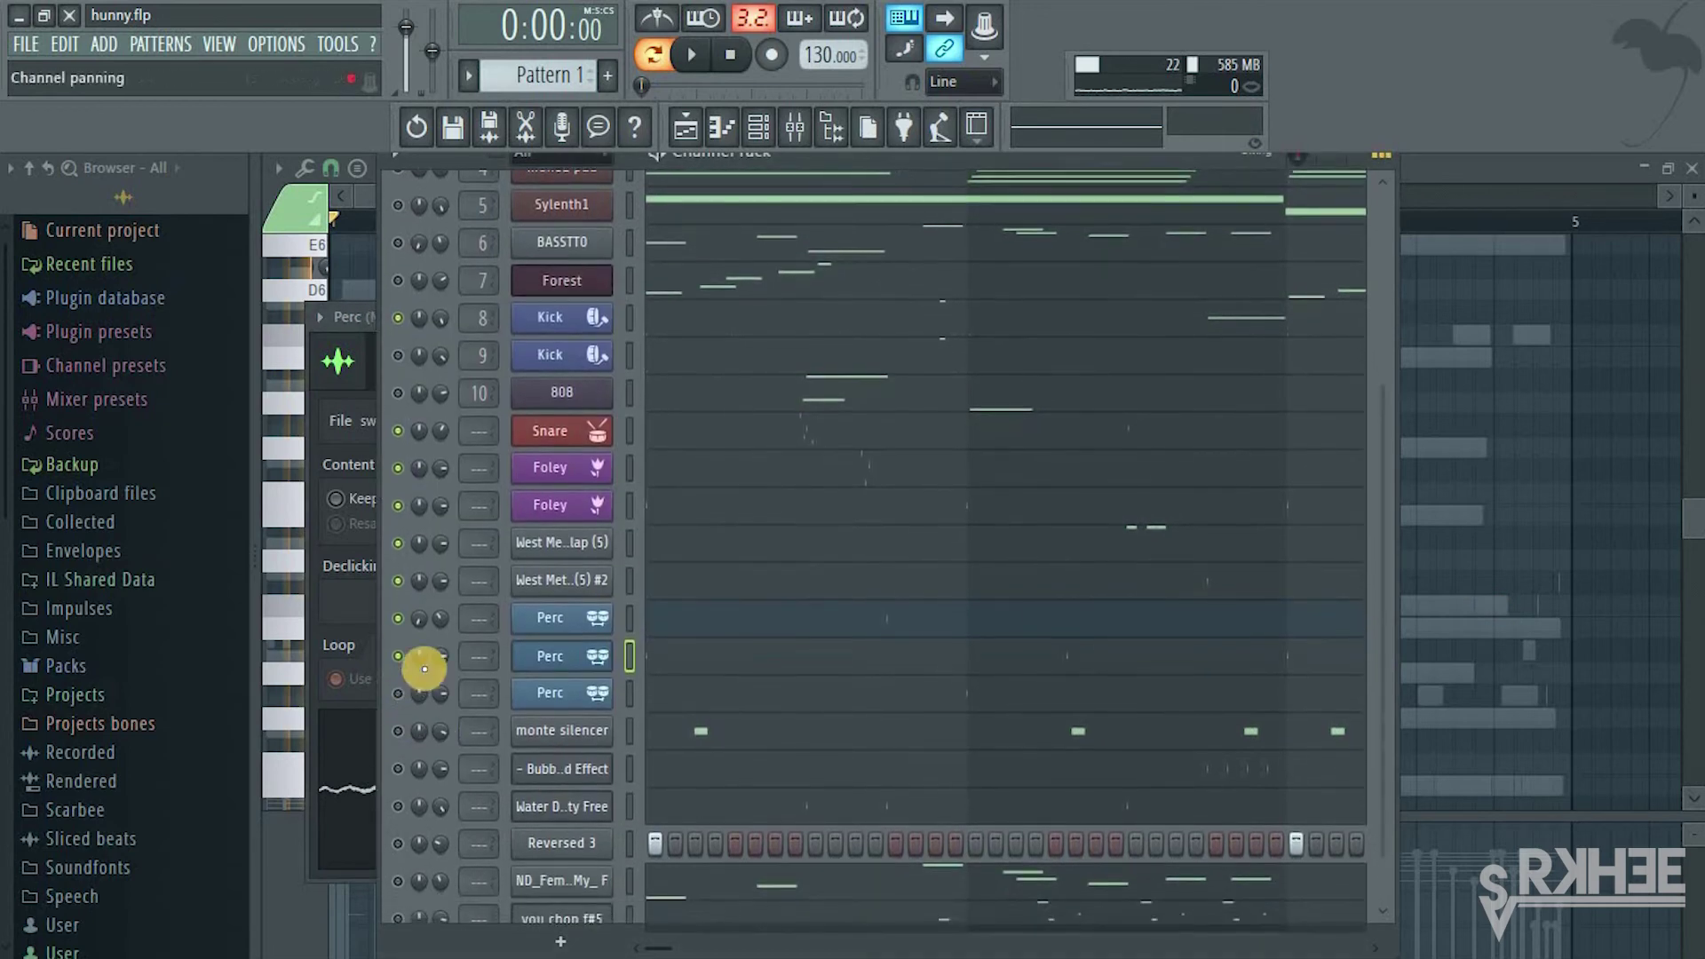
{"action": "scroll", "coordinate": [391, 684], "scroll_direction": "down", "scroll_amount": 2}
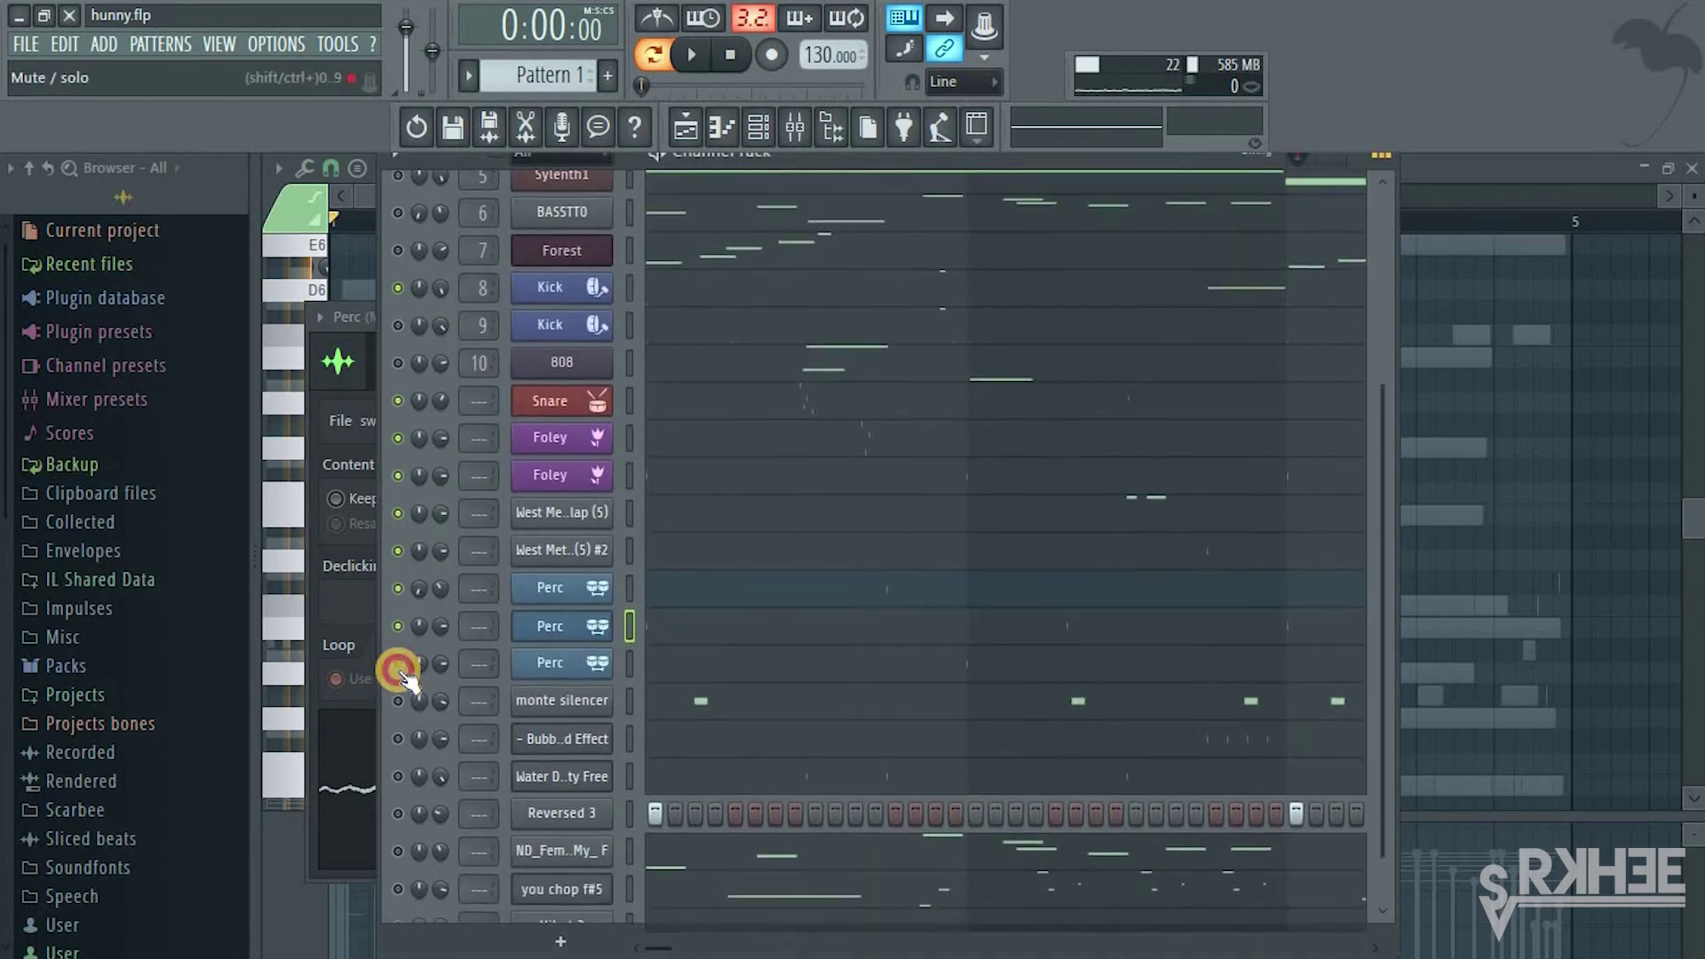
{"action": "left_click", "coordinate": [543, 672]}
{"action": "left_click", "coordinate": [613, 812]}
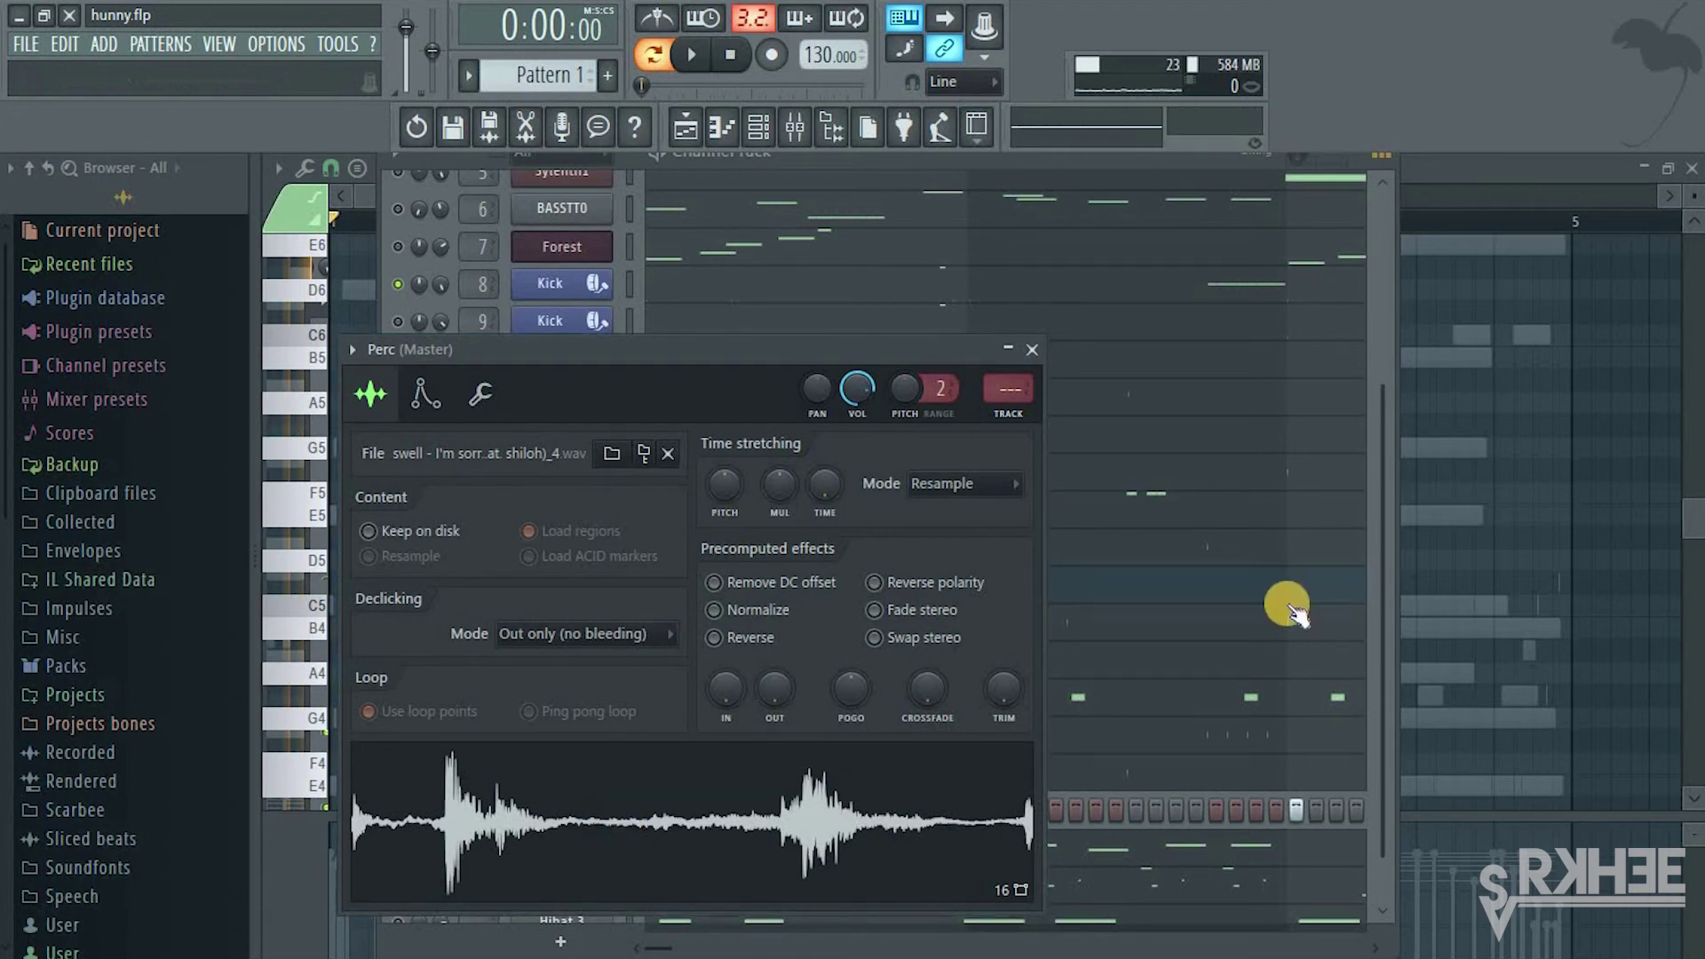
Enable the Massive channel and play it together with the enabled drum and percussion channels
{"action": "left_click", "coordinate": [1381, 557]}
{"action": "scroll", "coordinate": [1007, 703], "scroll_direction": "down", "scroll_amount": 1}
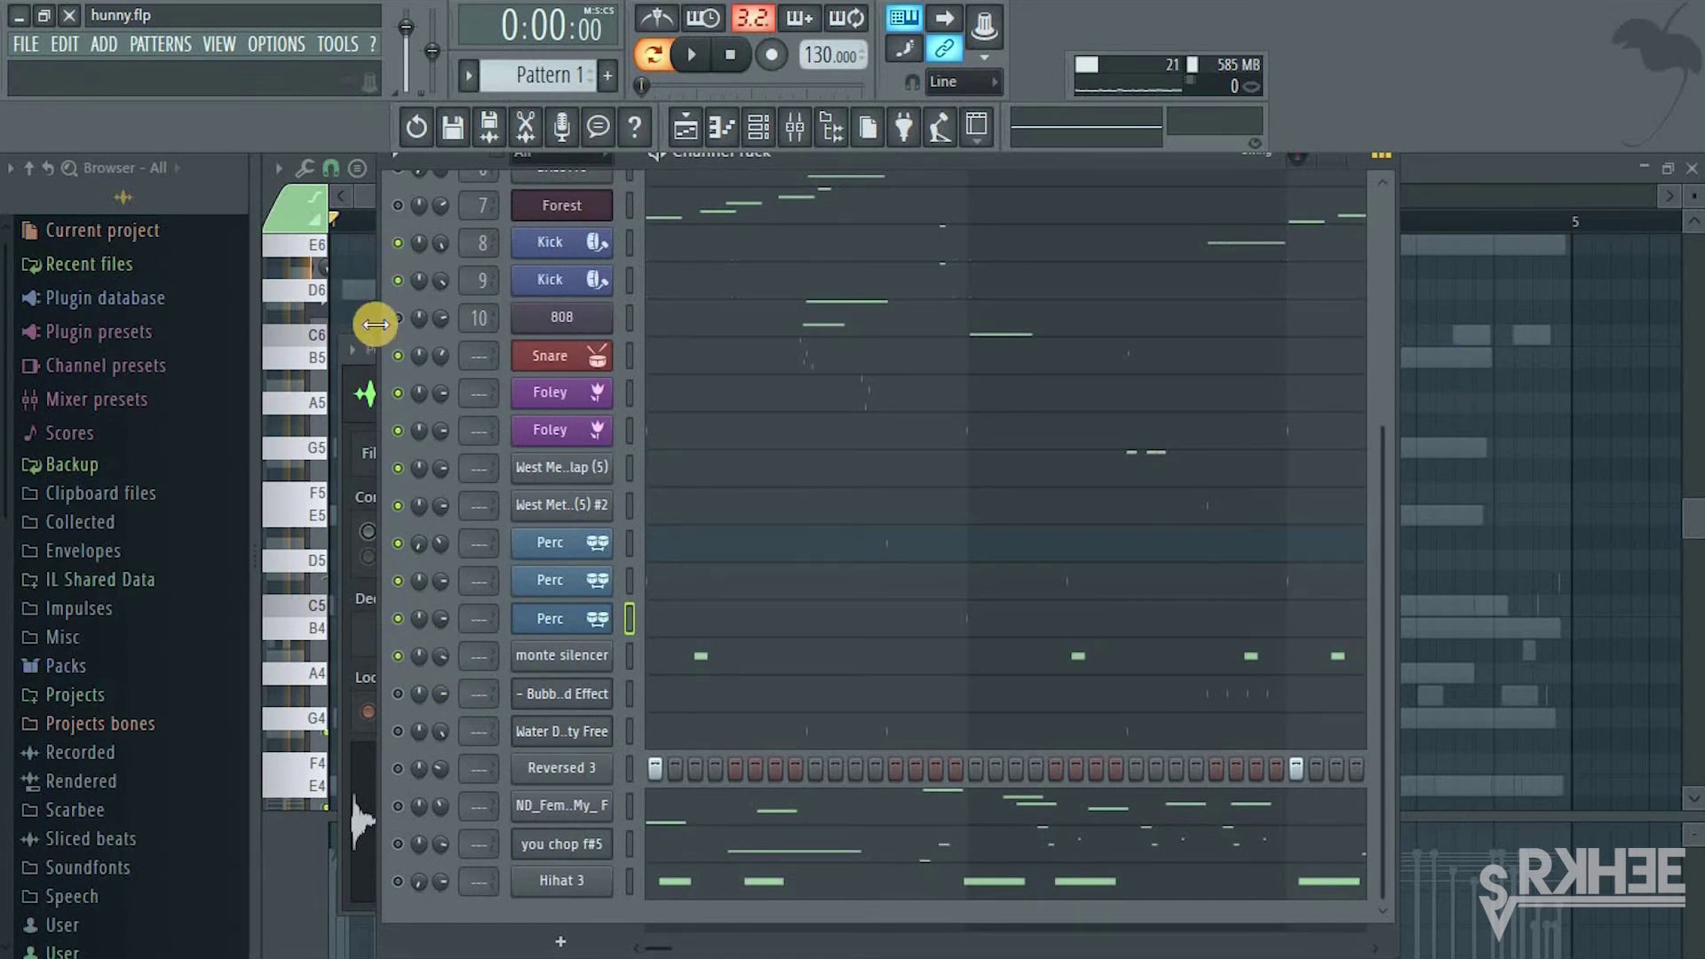
{"action": "left_click_drag", "start_coordinate": [1383, 431], "coordinate": [1377, 237]}
{"action": "left_click", "coordinate": [397, 235]}
{"action": "key", "text": "space"}
{"action": "left_click_drag", "start_coordinate": [1387, 268], "coordinate": [1378, 494]}
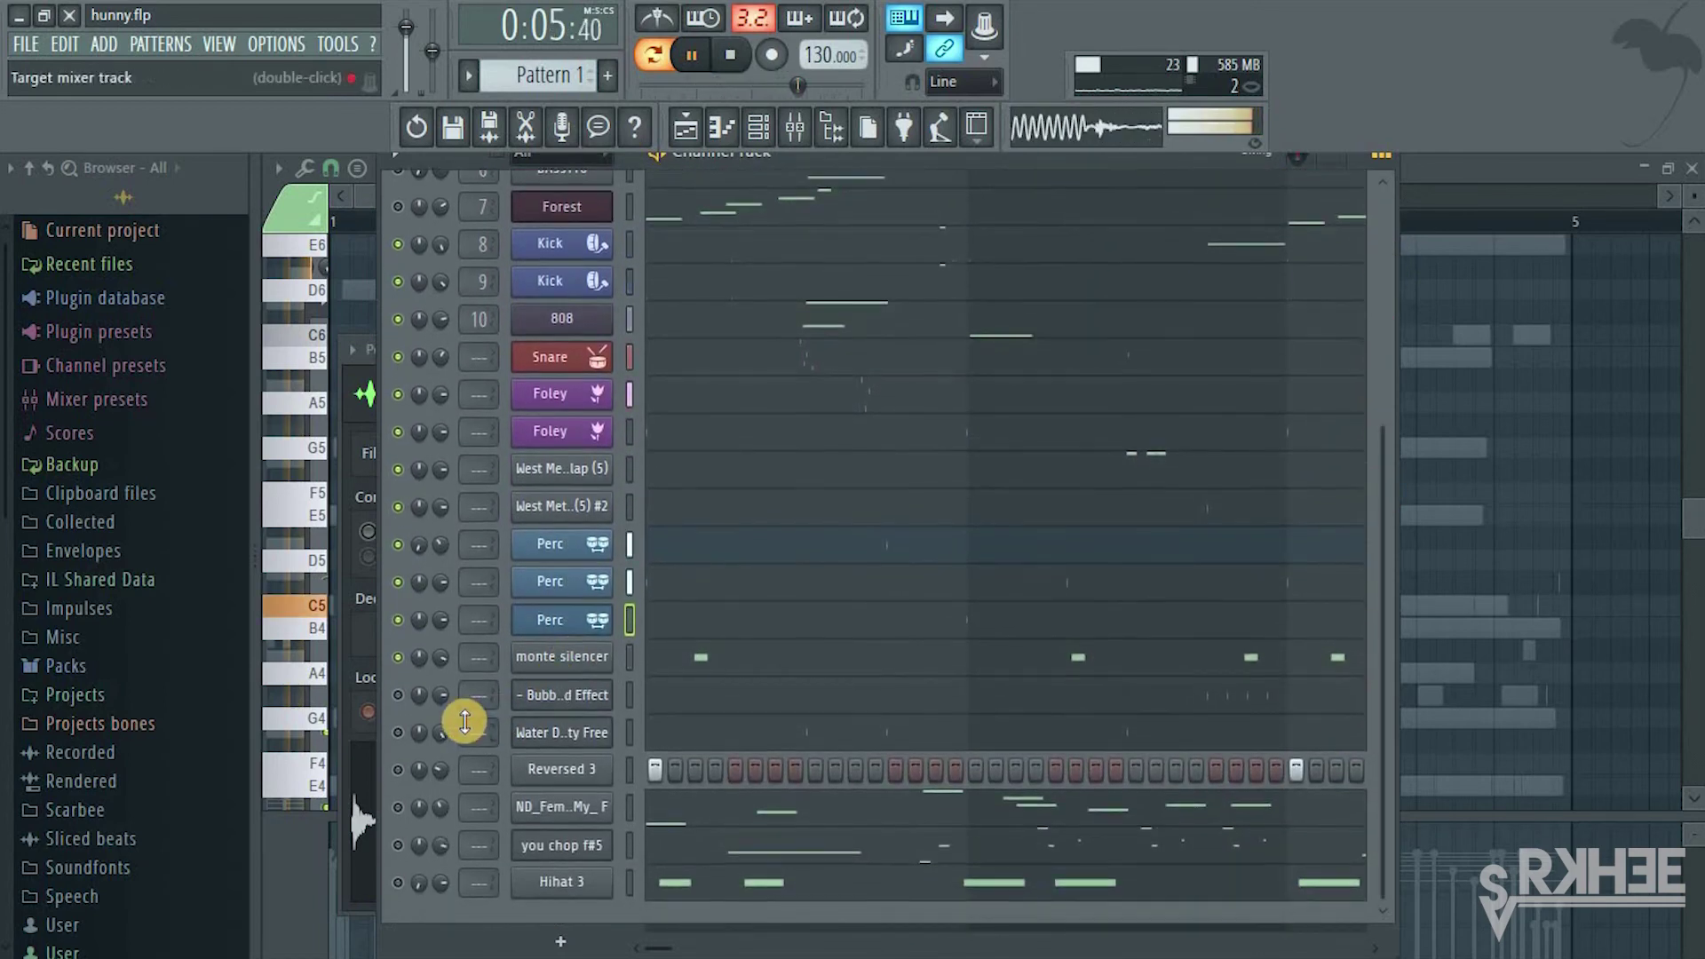
View the Bubble Pop Sound Effect channel's C5 notes in the piano roll during playback, and return to the channel rack
{"action": "left_click", "coordinate": [662, 697]}
{"action": "key", "text": "space"}
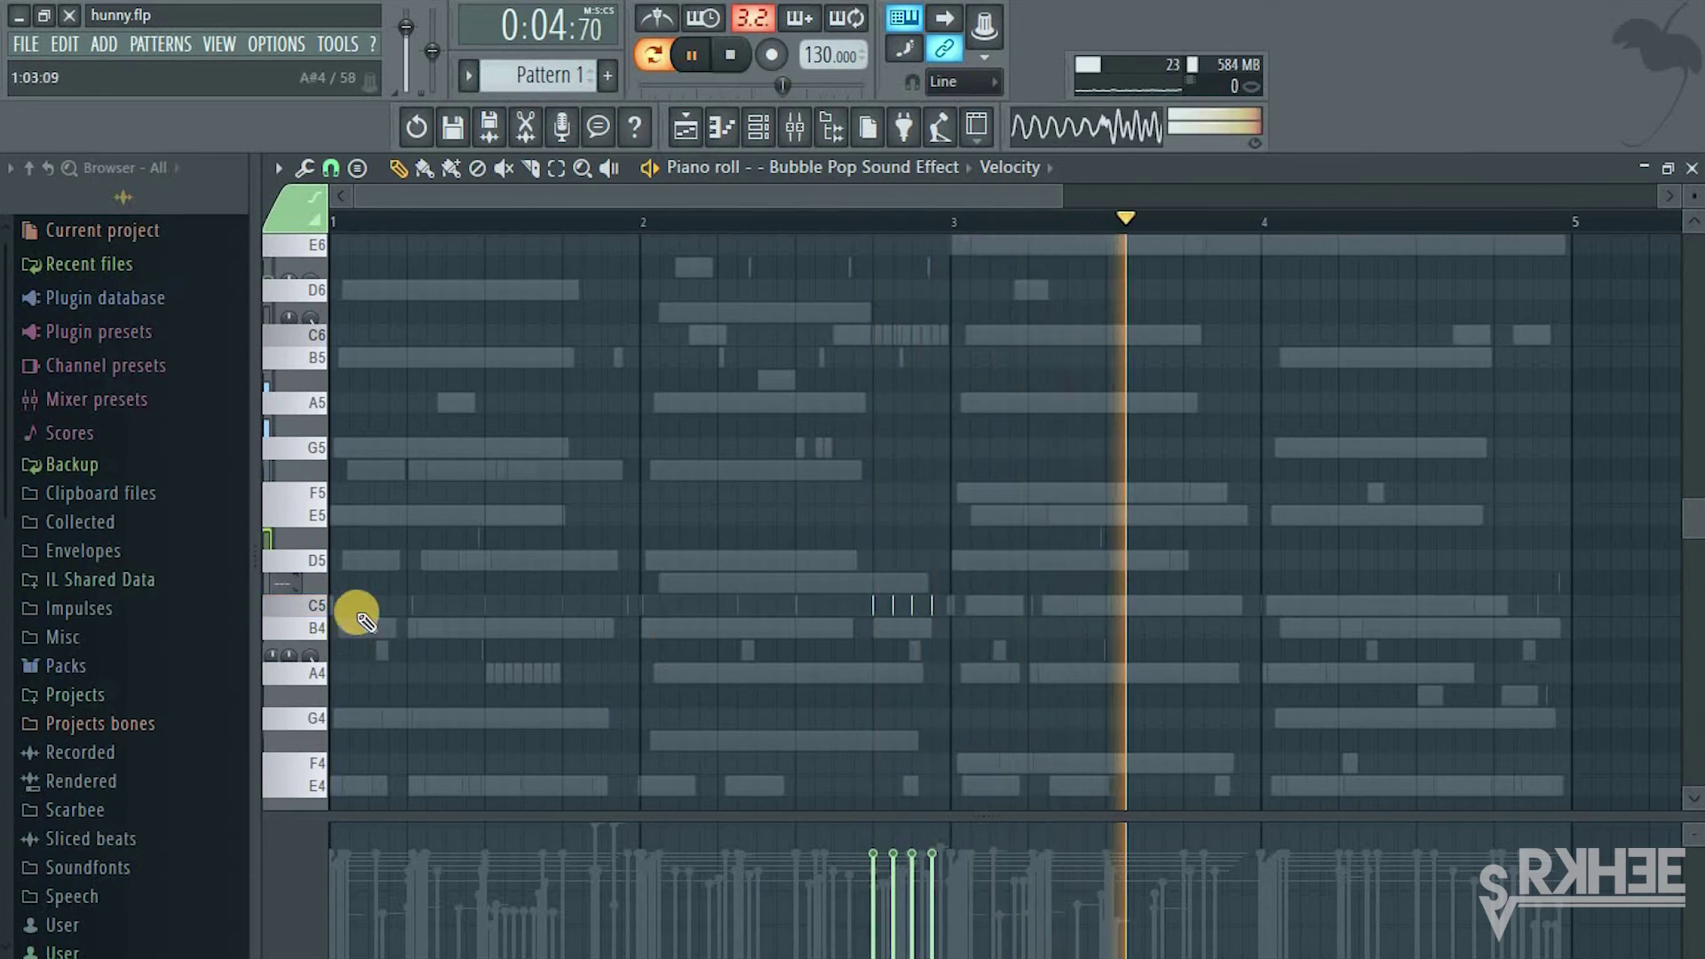
{"action": "left_click", "coordinate": [755, 129]}
{"action": "key", "text": "space"}
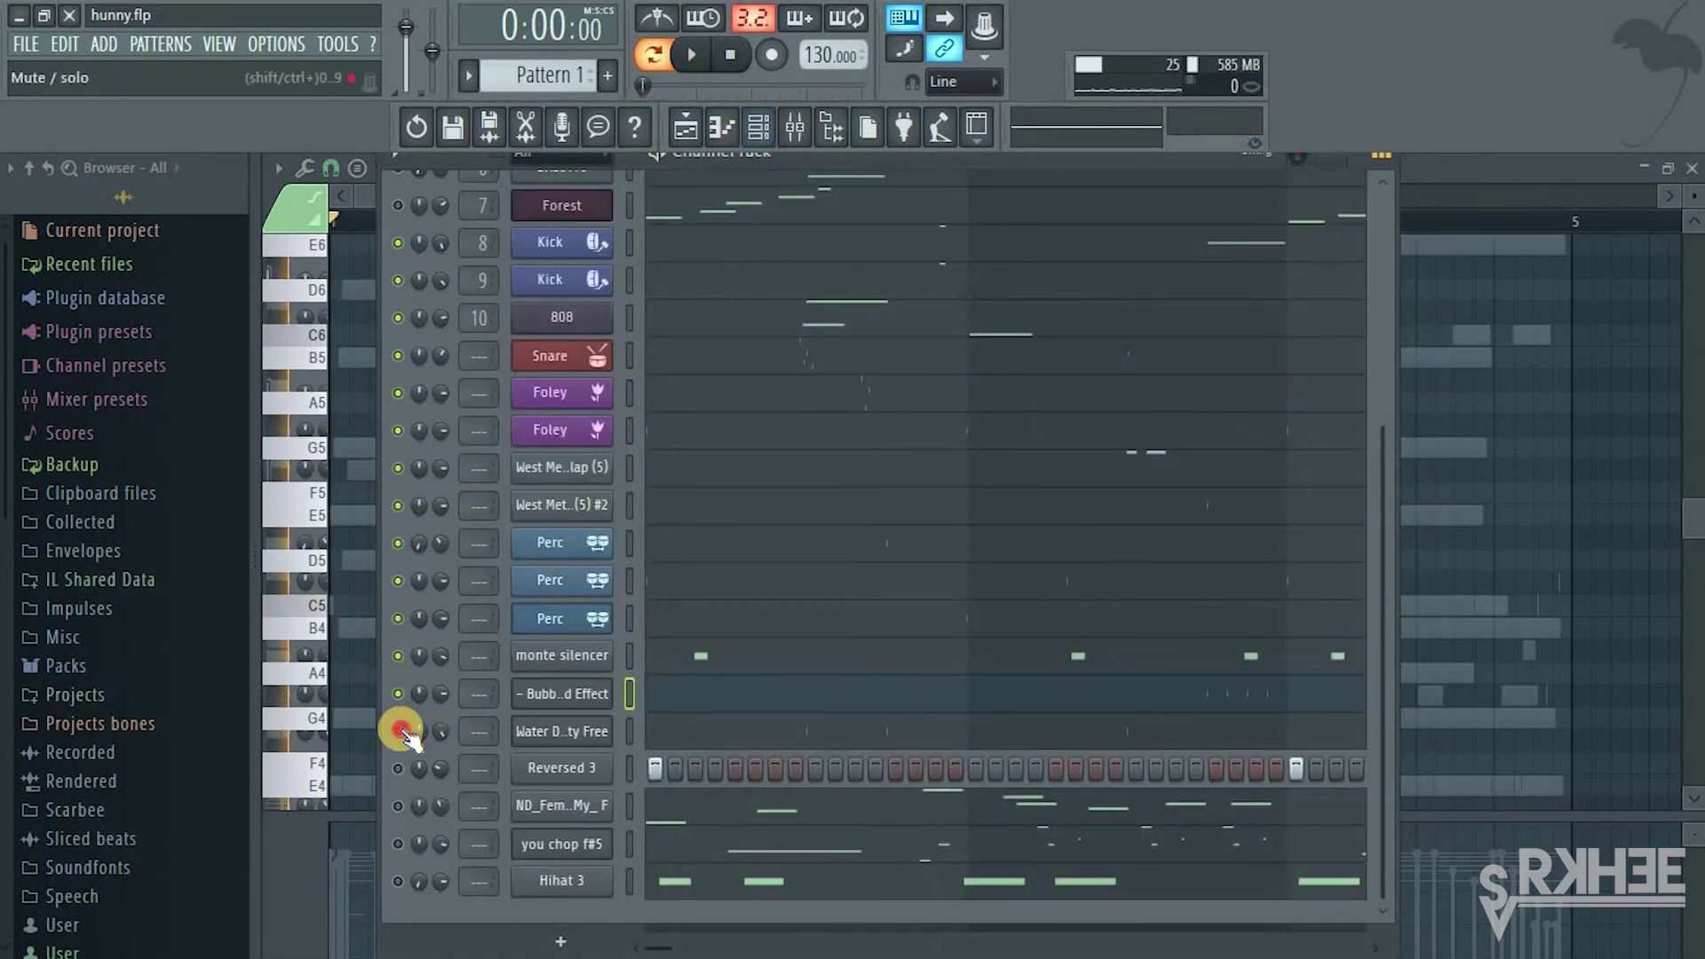
Audition the Water Drop Sound Effect sample in its channel settings and play the pattern with that channel enabled
{"action": "left_click", "coordinate": [545, 728]}
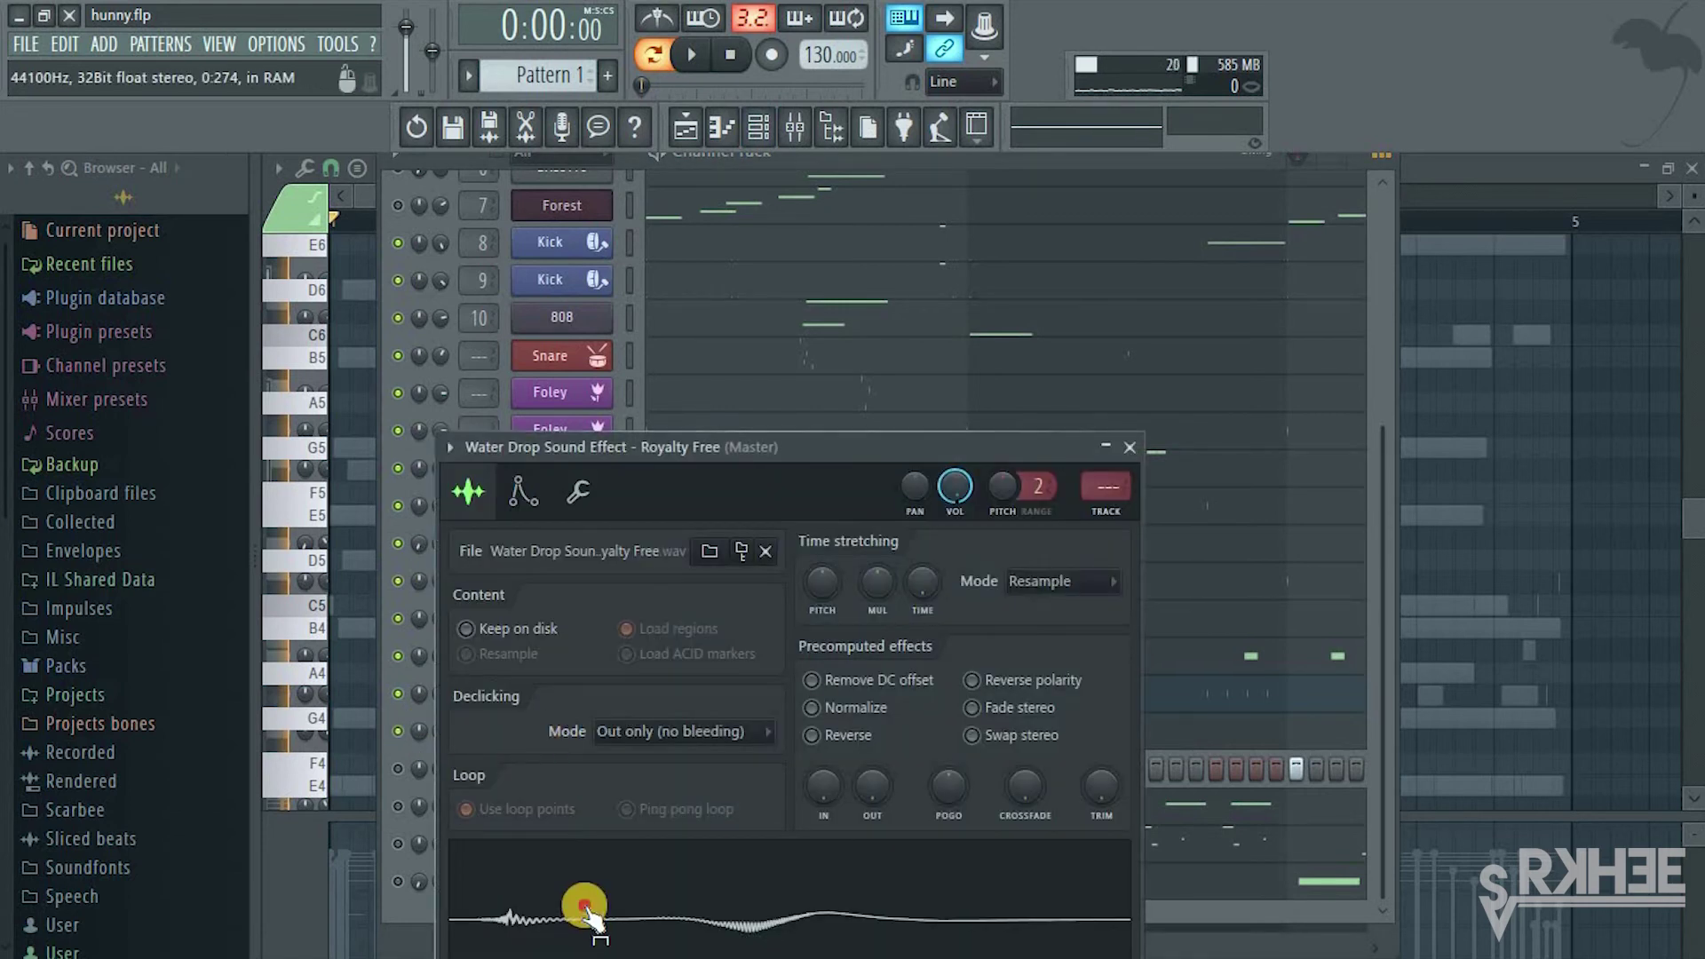
{"action": "left_click", "coordinate": [1382, 615]}
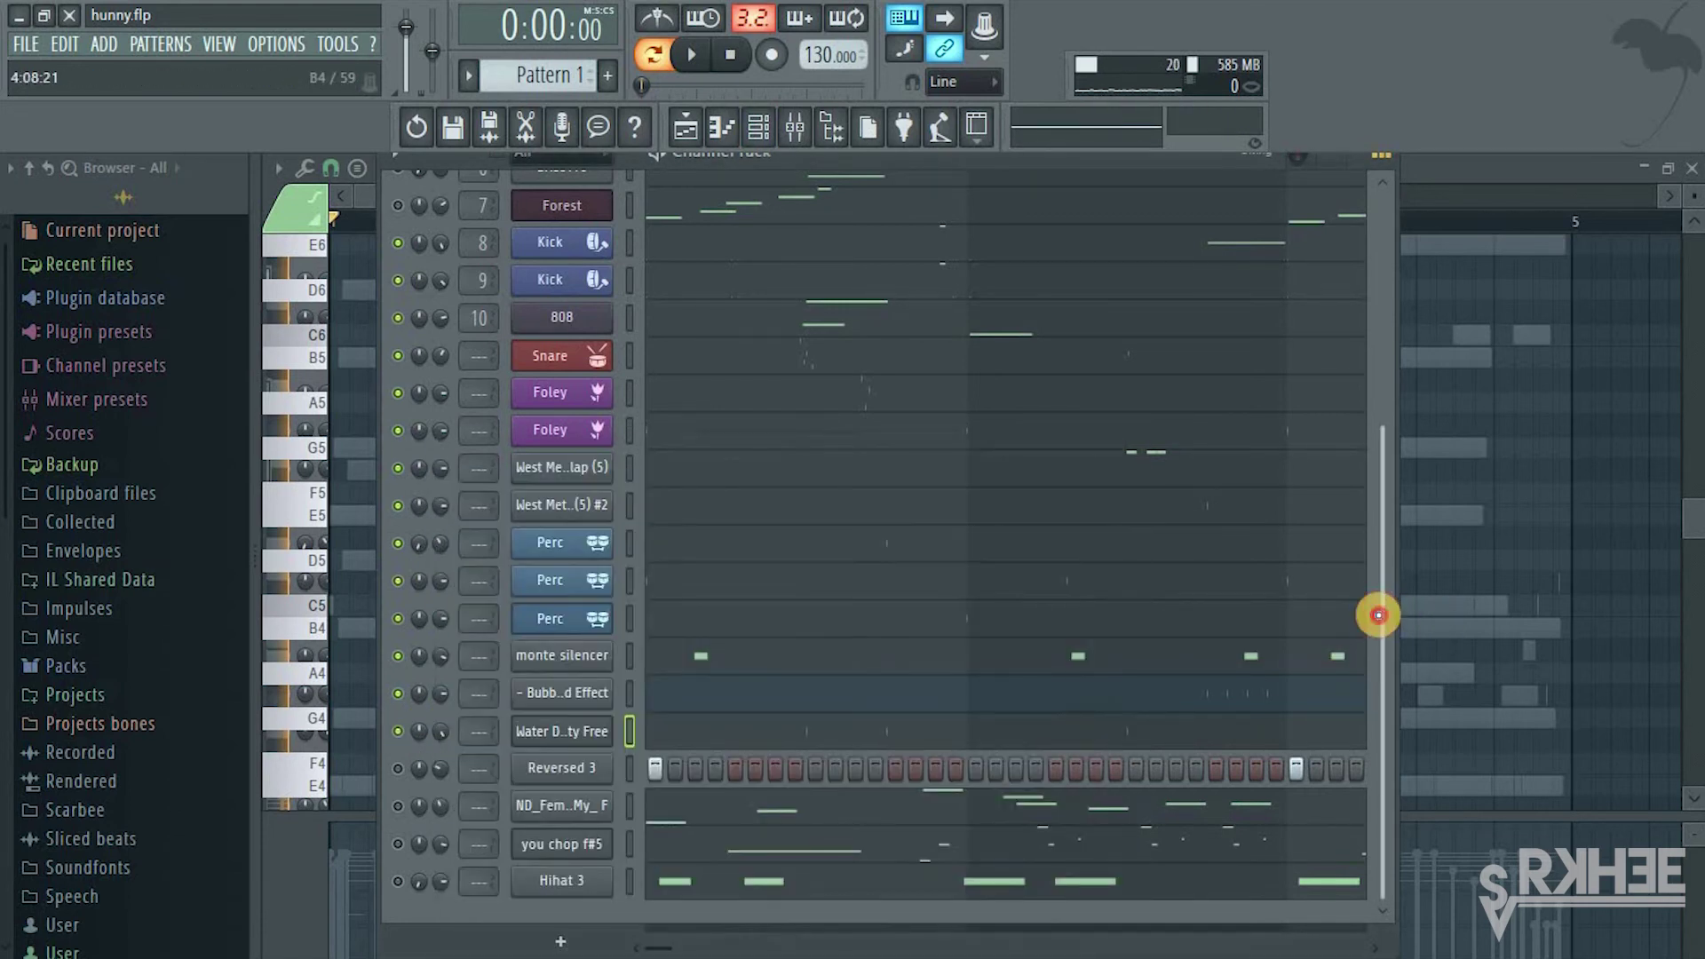
{"action": "key", "text": "space"}
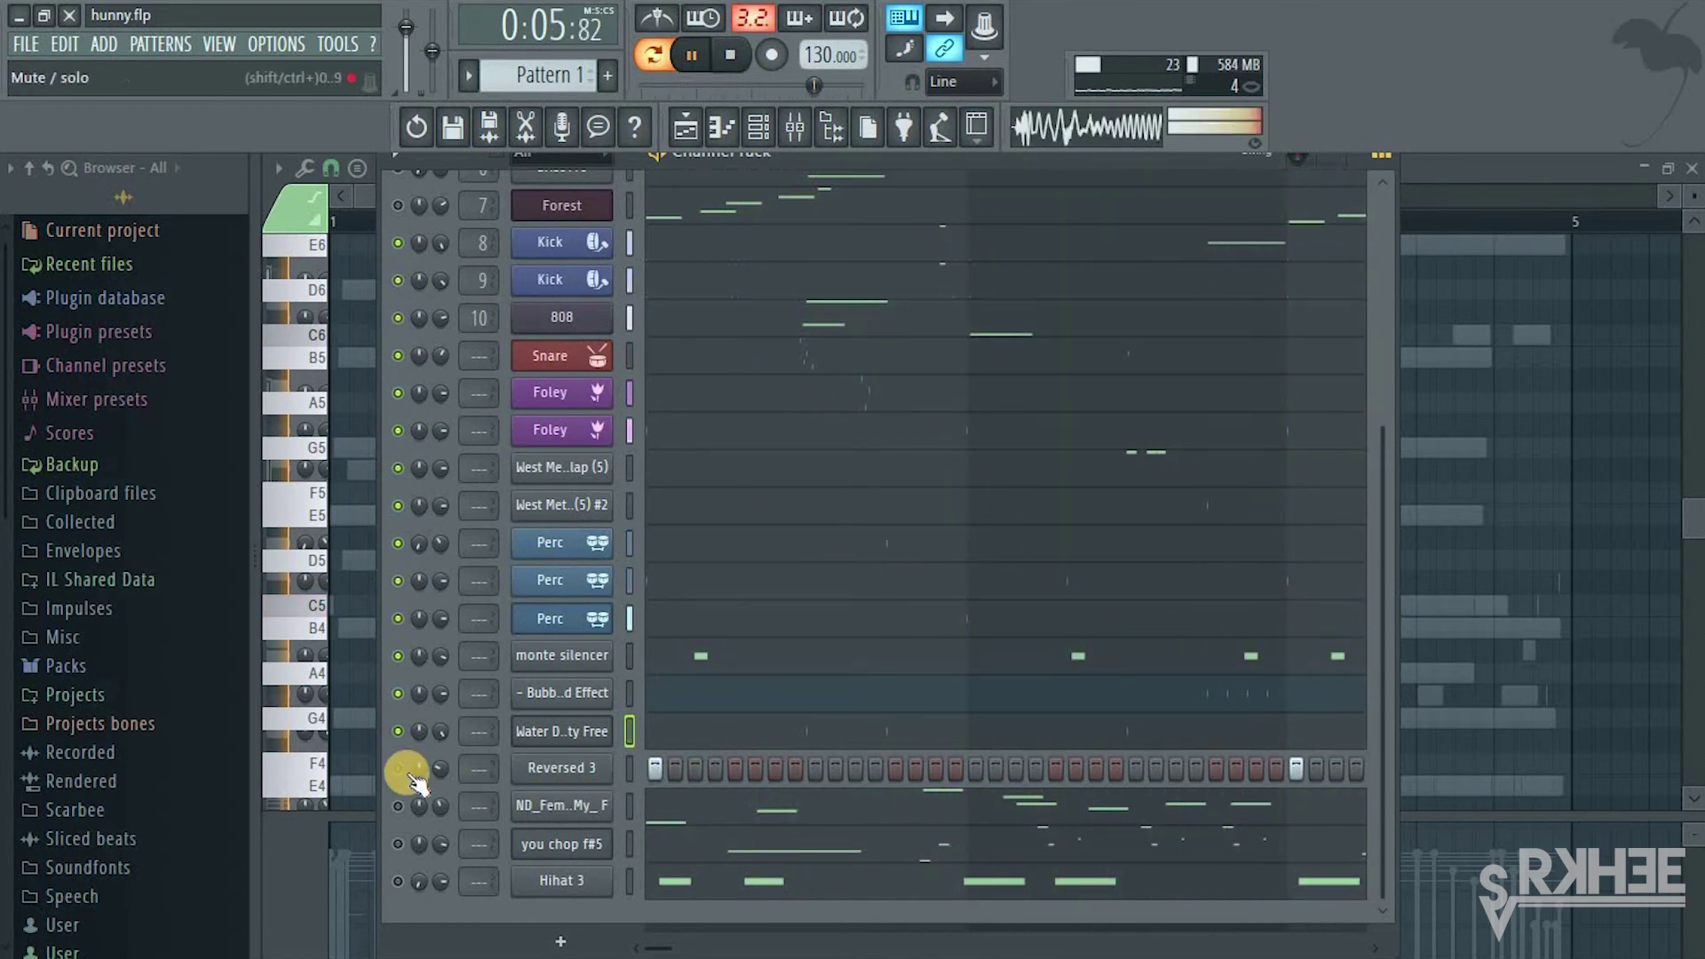
{"action": "key", "text": "space"}
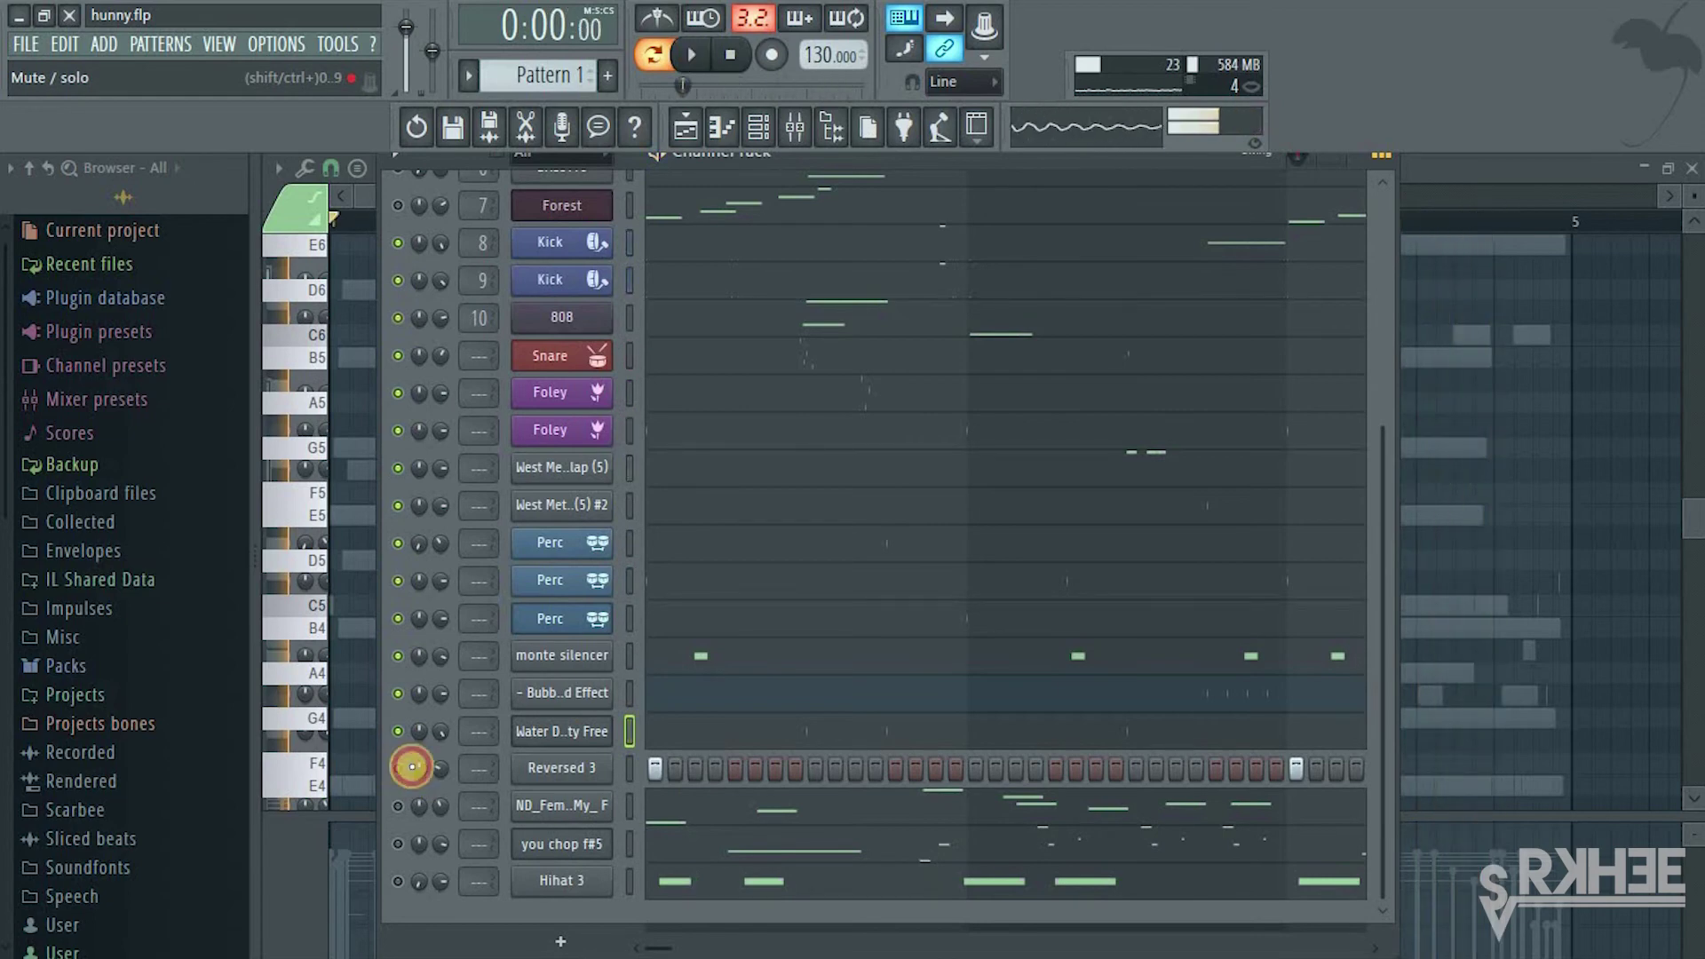
Examine the Reversed 3 channel's envelope and sample settings, and play the pattern with it enabled
{"action": "left_click", "coordinate": [546, 769]}
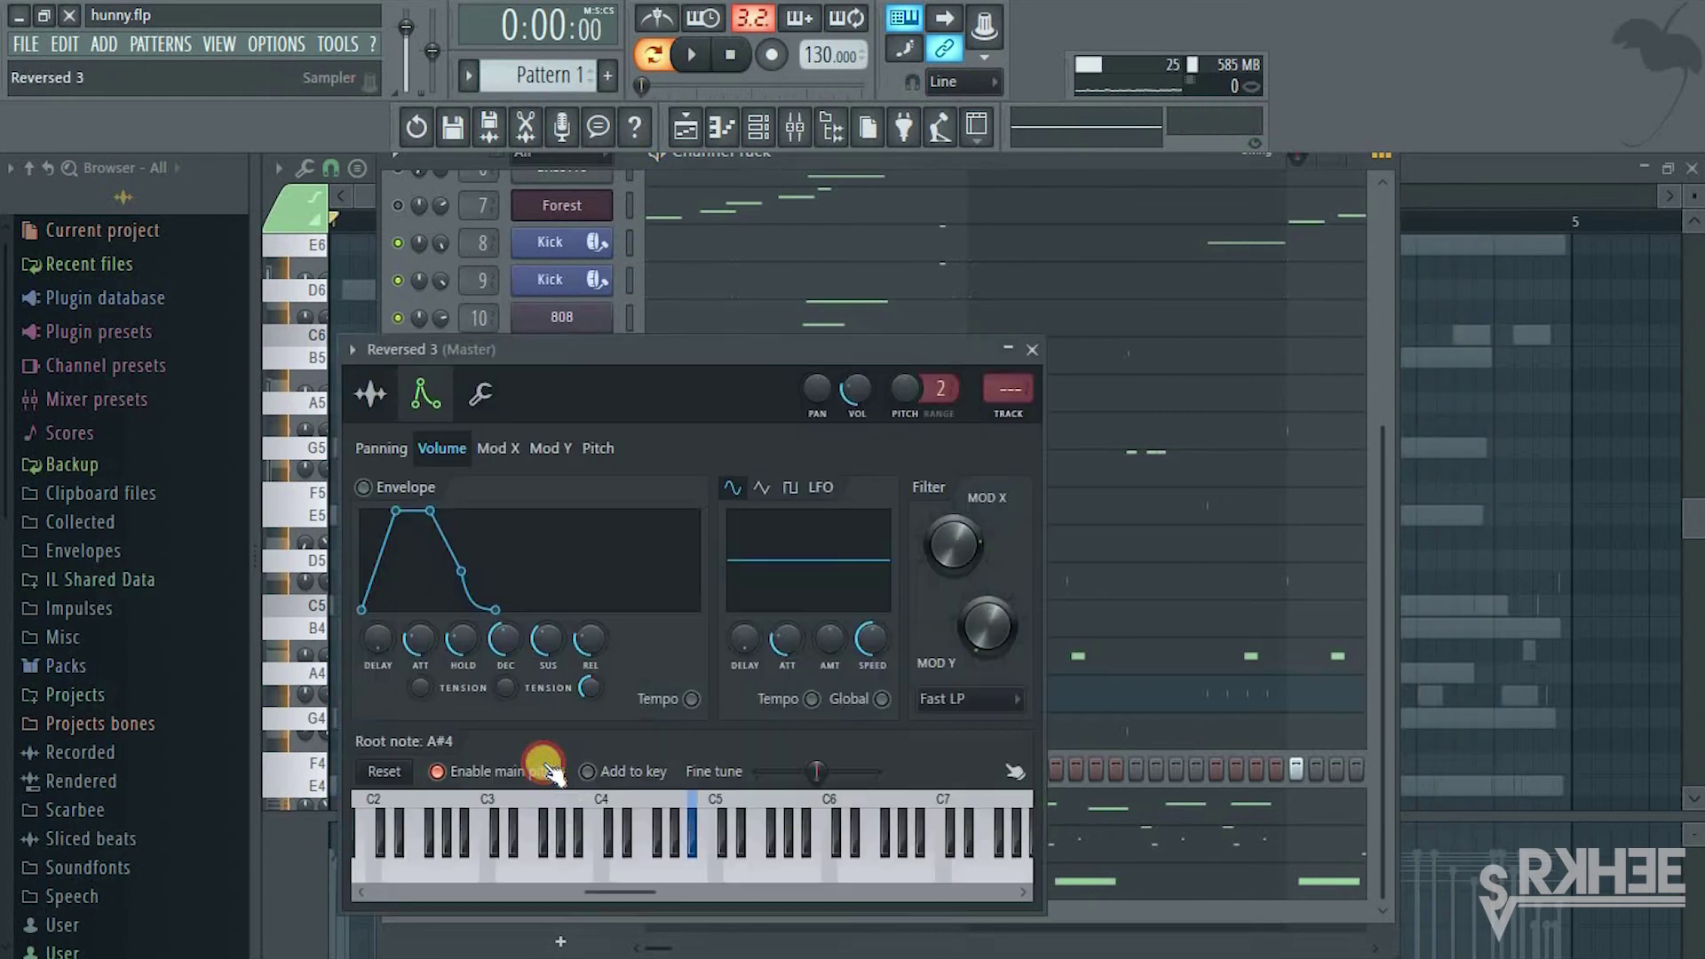
{"action": "left_click", "coordinate": [373, 393]}
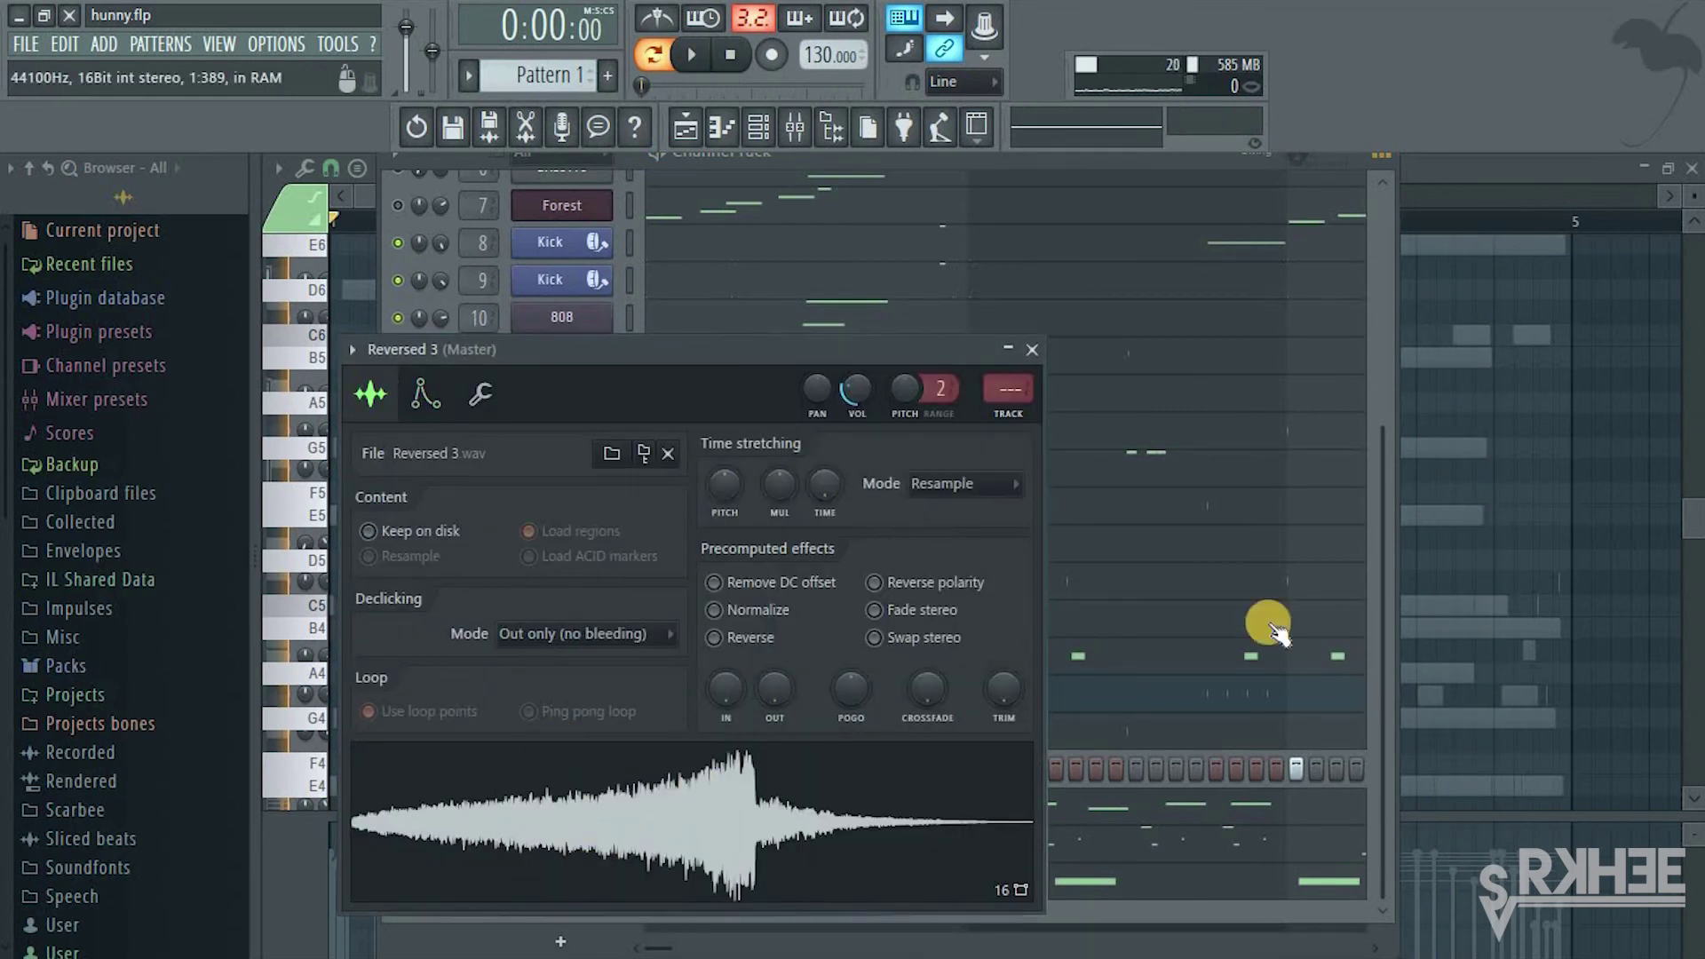
{"action": "left_click", "coordinate": [1382, 728]}
{"action": "key", "text": "space"}
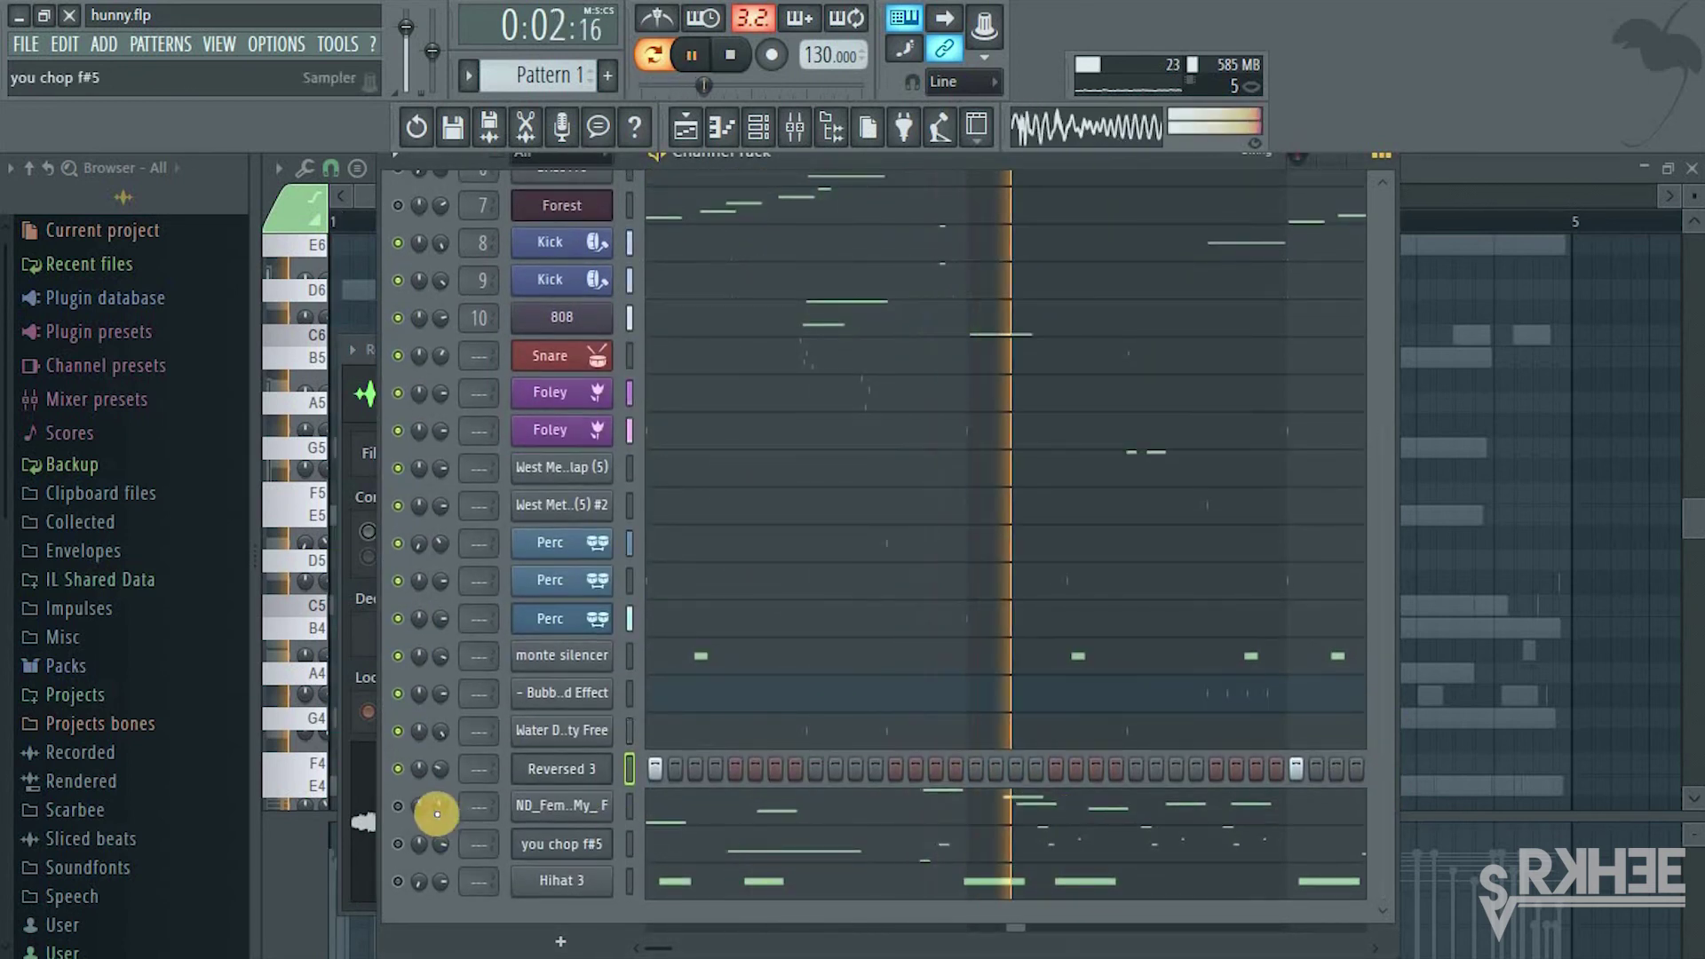
Enable the ND_Female Vox channel and examine its sample settings and volume envelope
{"action": "left_click", "coordinate": [400, 808]}
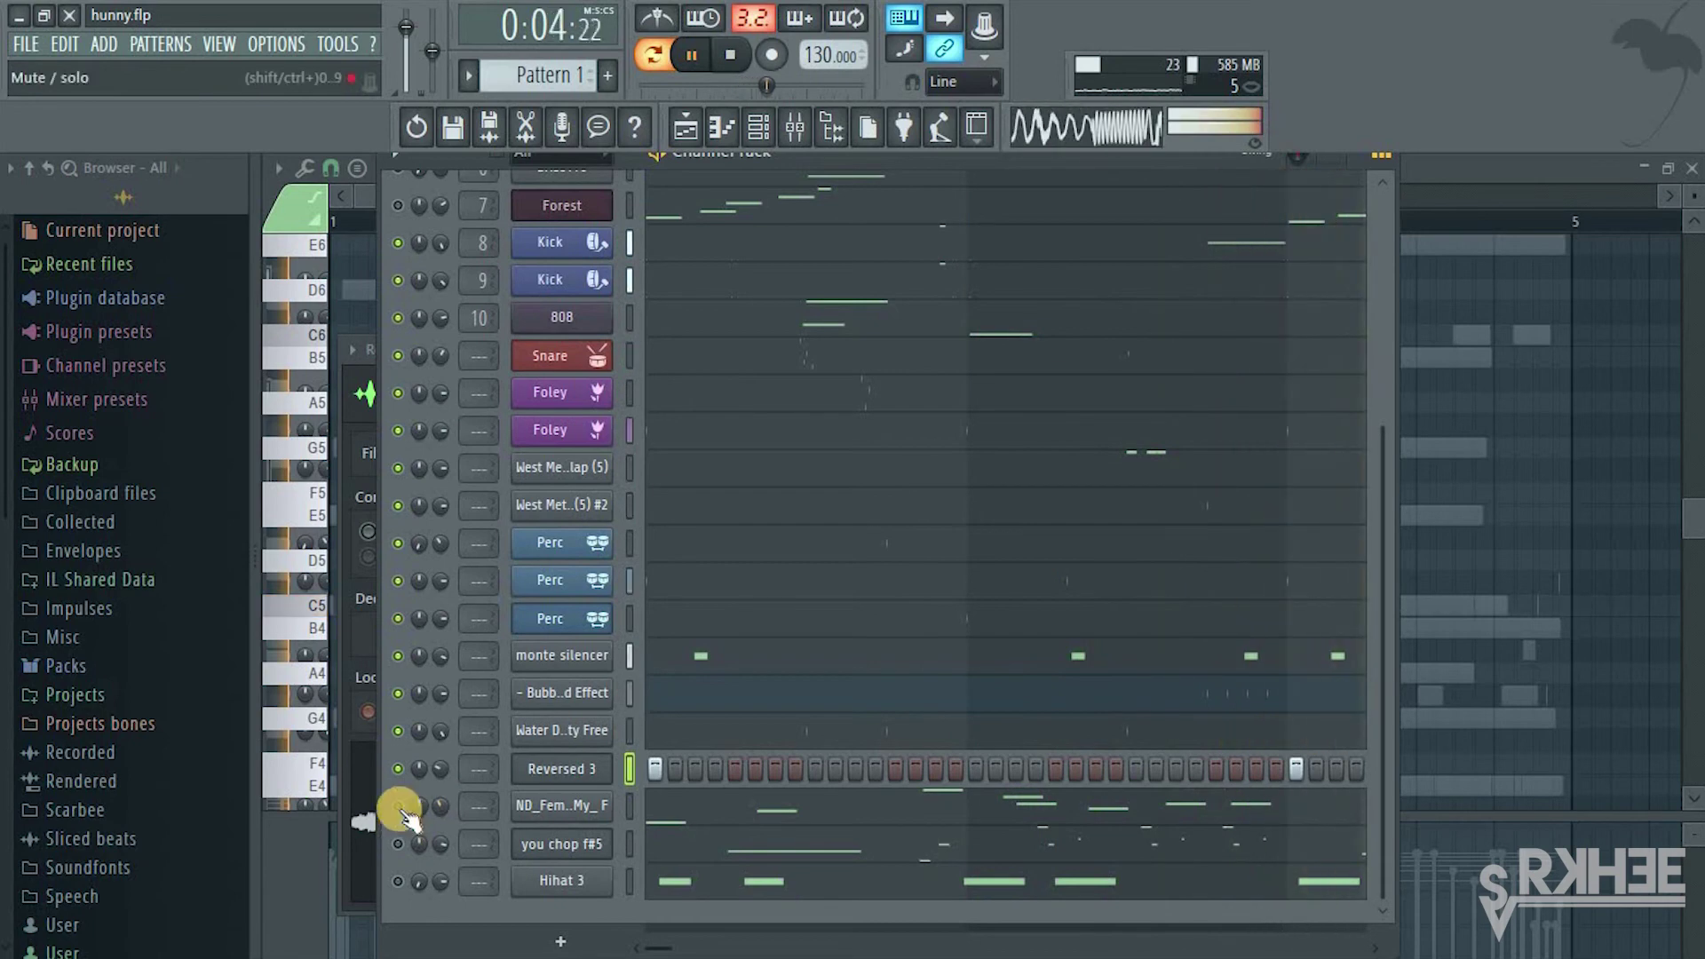
{"action": "left_click", "coordinate": [569, 818]}
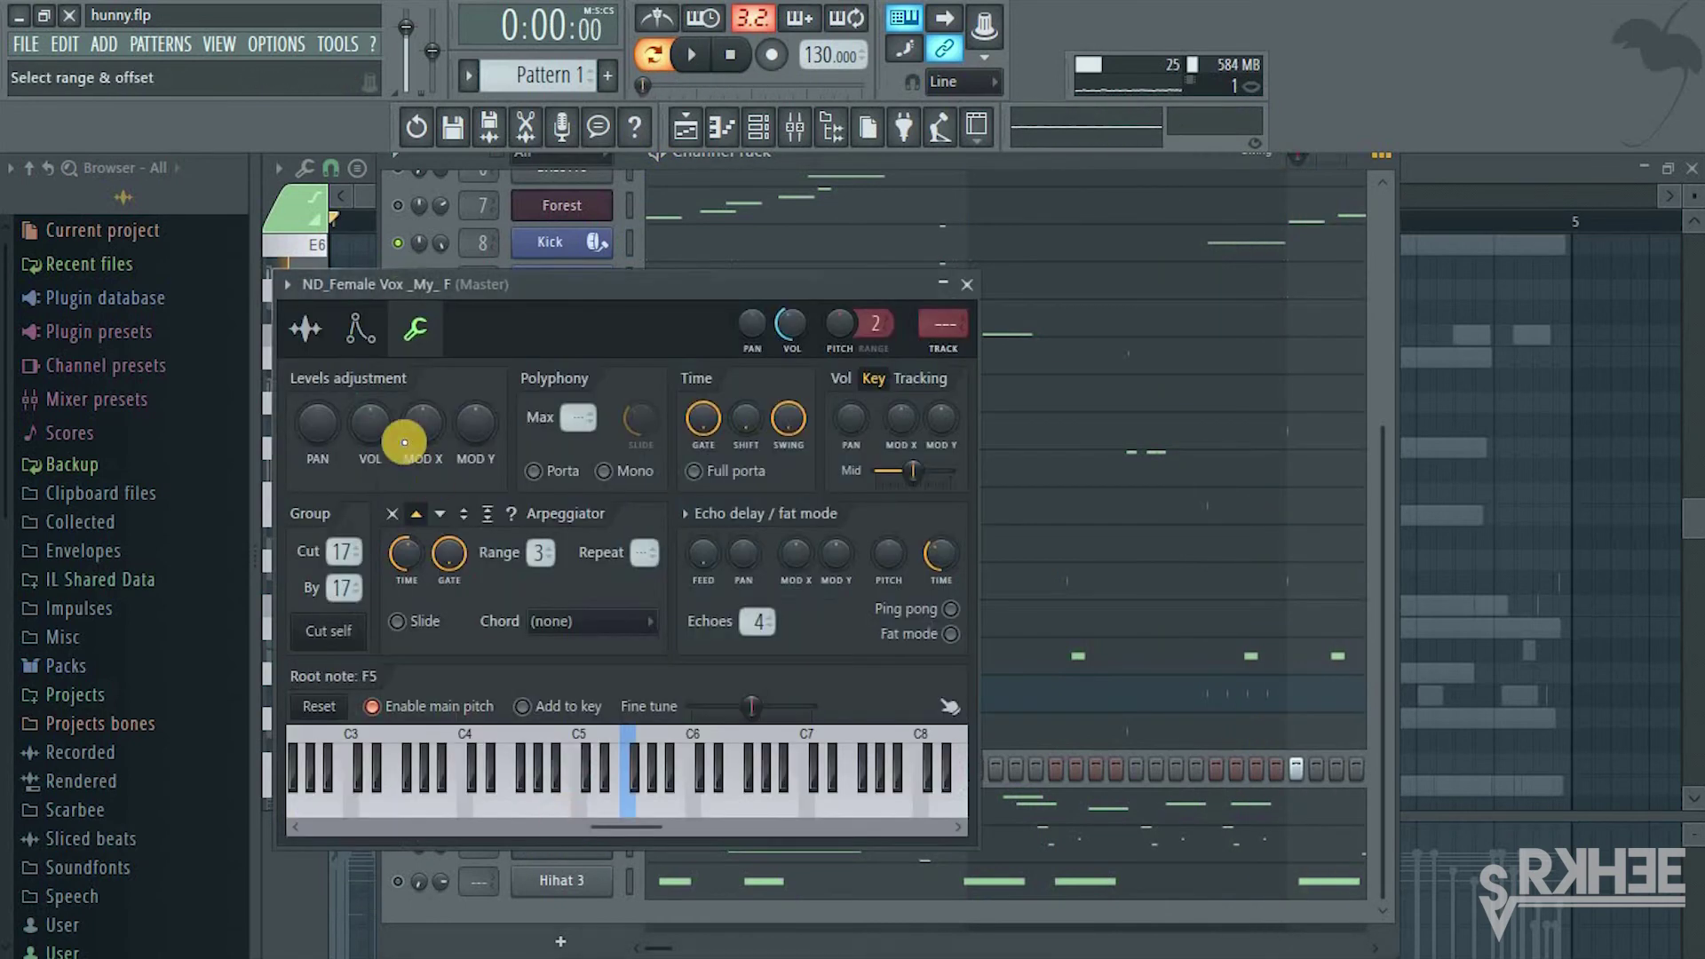
{"action": "left_click", "coordinate": [321, 321]}
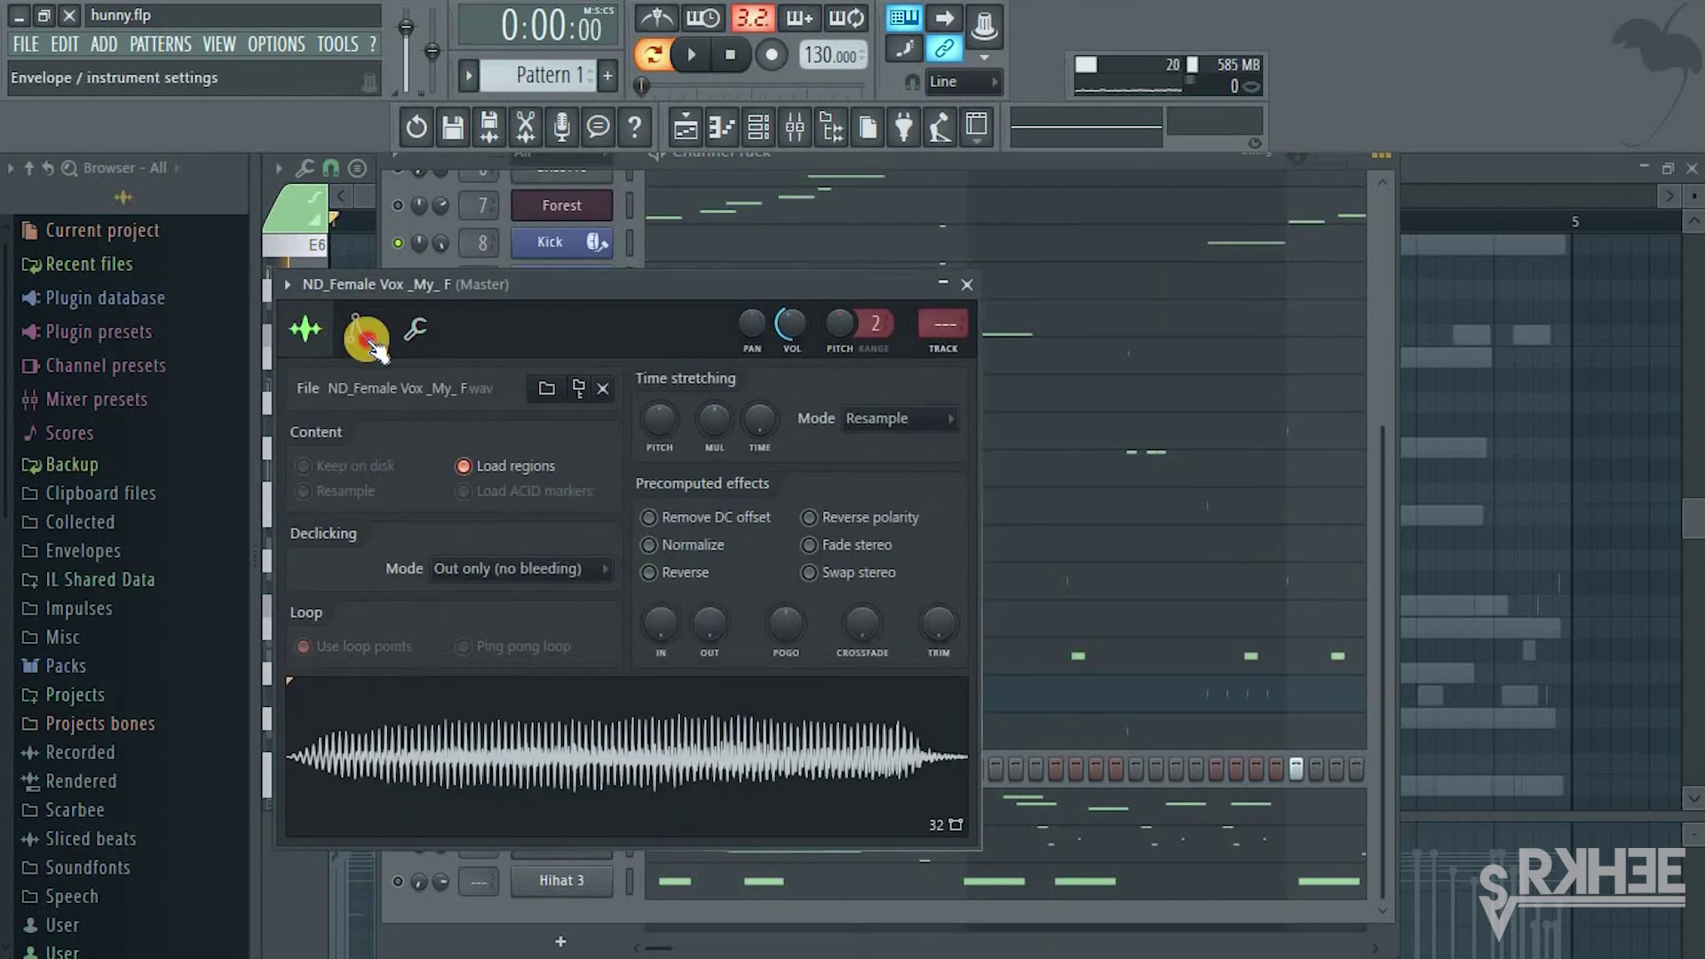
{"action": "left_click", "coordinate": [364, 332]}
{"action": "left_click", "coordinate": [391, 337]}
{"action": "left_click", "coordinate": [360, 331]}
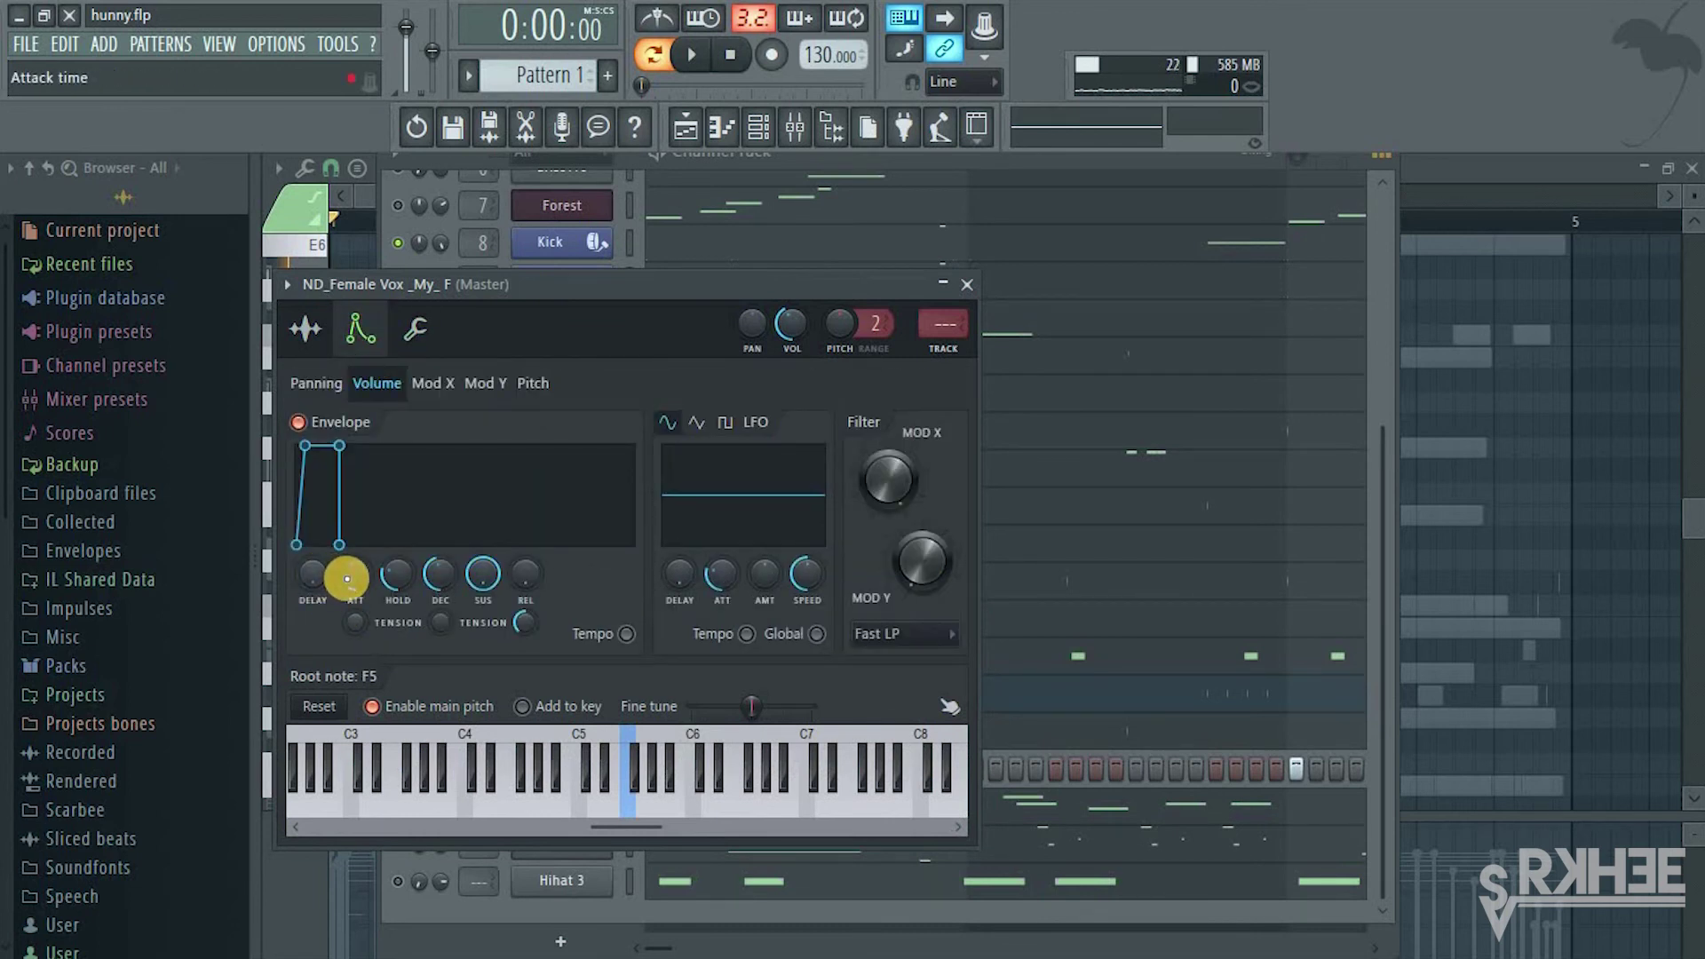
Examine the ND_Female Vox channel's upward arpeggiator settings and return to the channel rack
{"action": "left_click", "coordinate": [411, 353]}
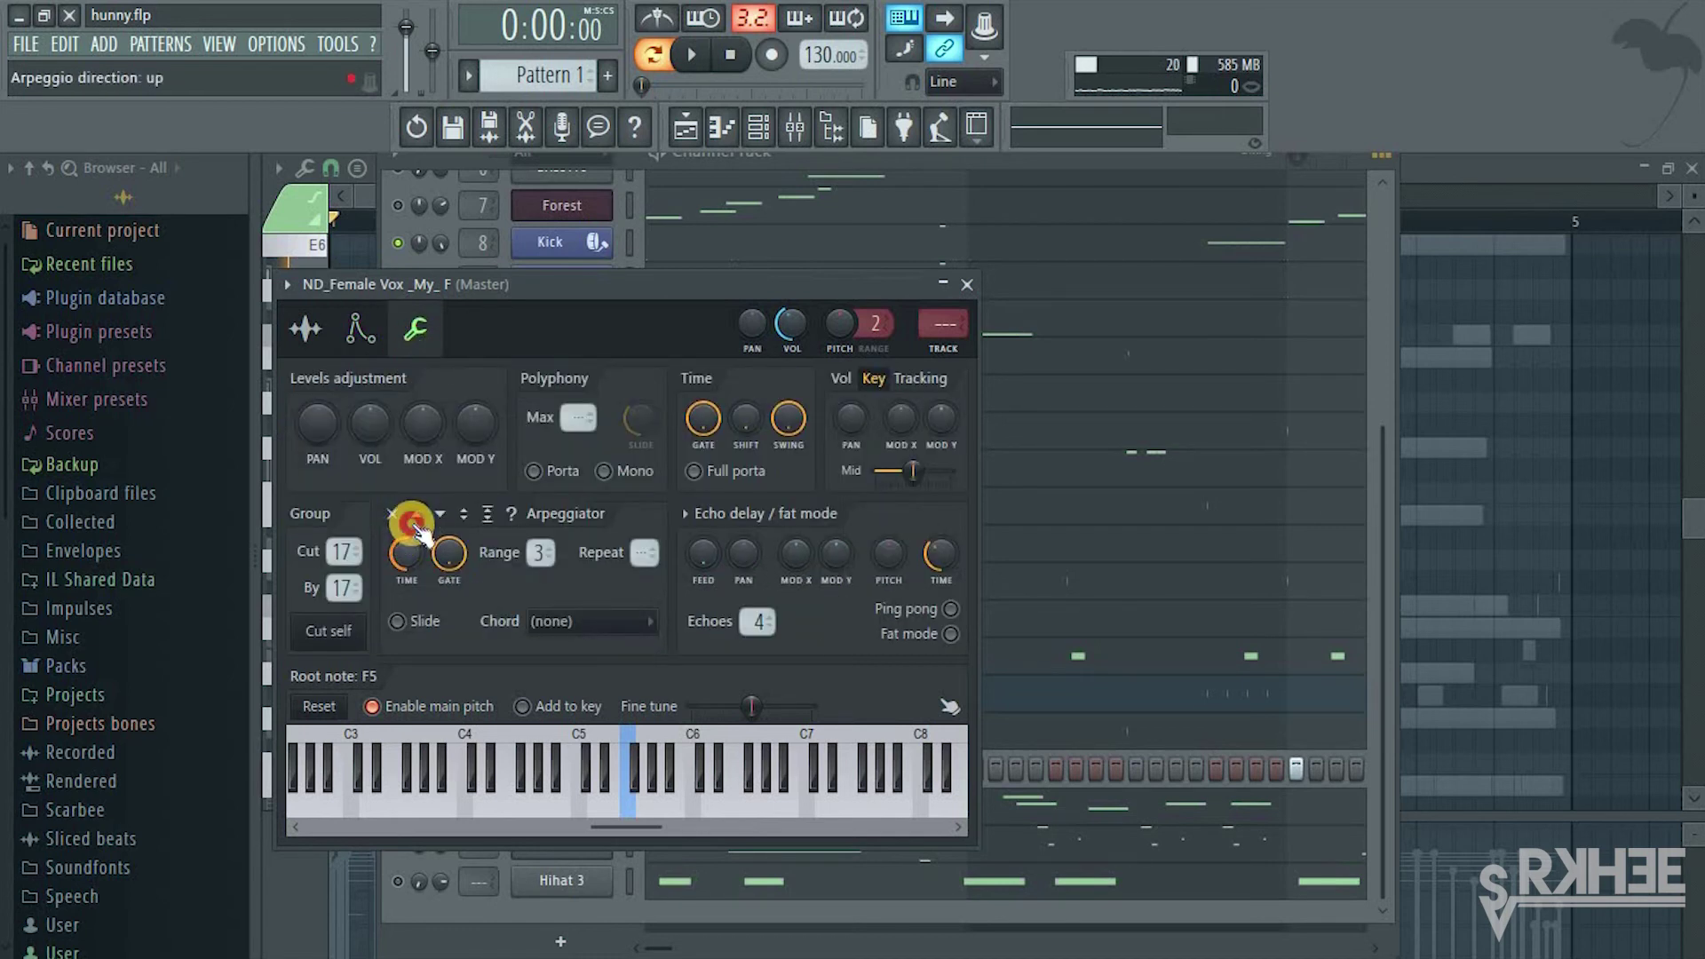
{"action": "left_click", "coordinate": [416, 517]}
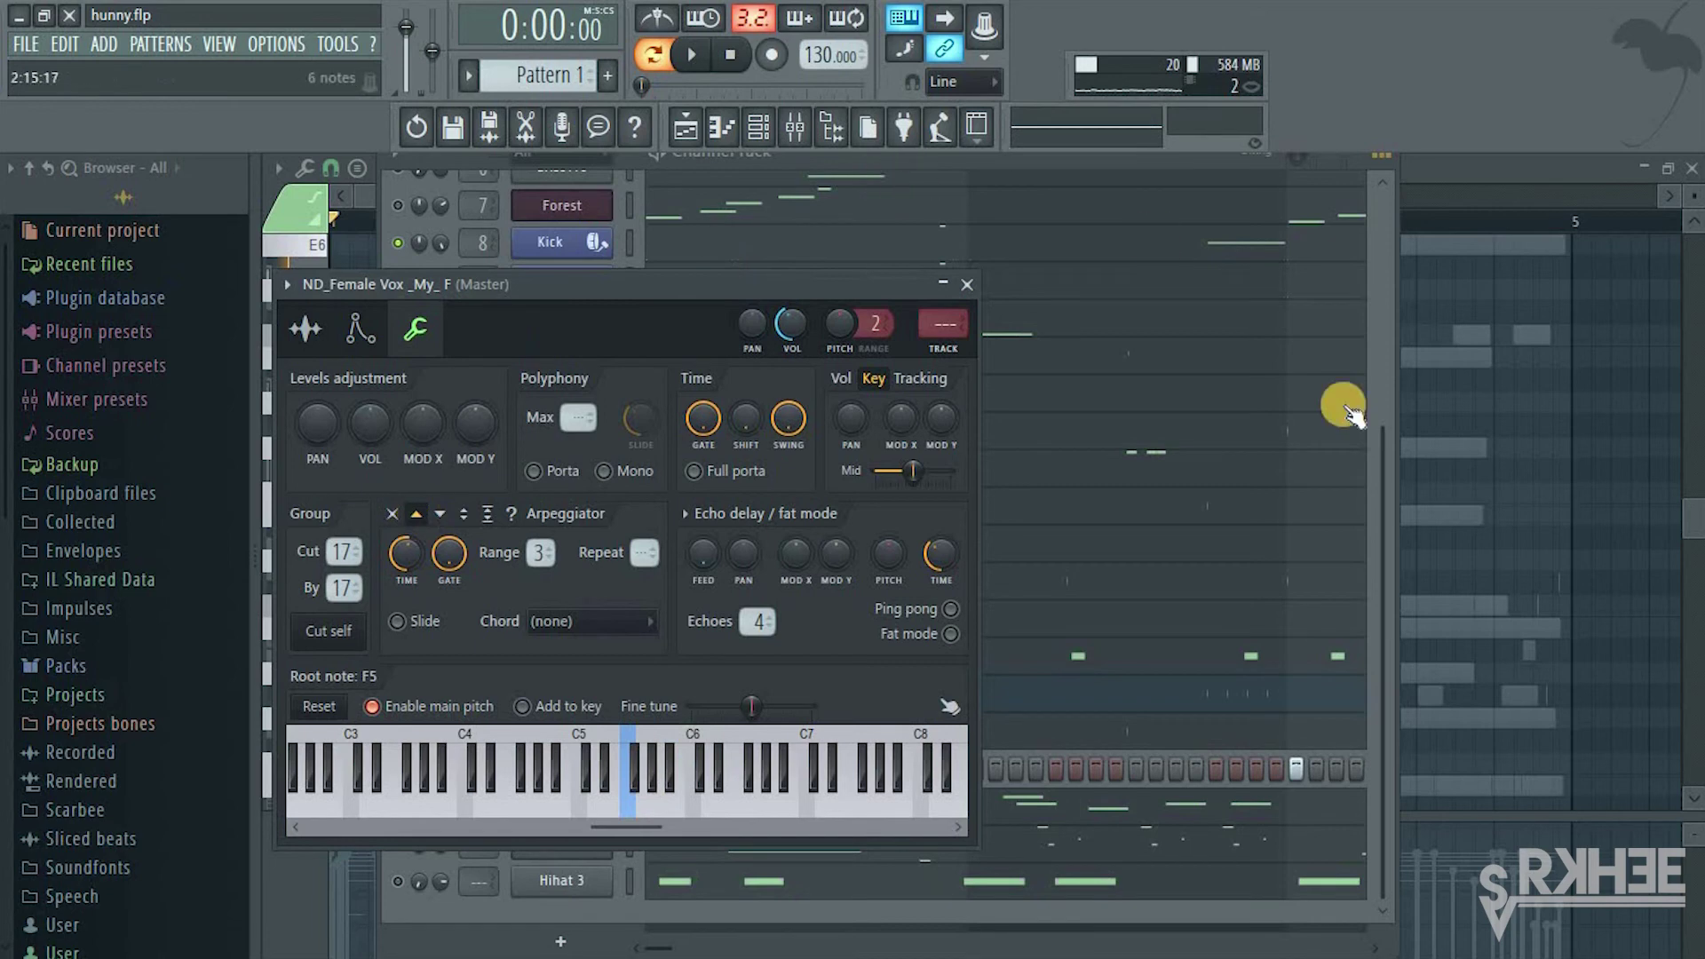
{"action": "left_click", "coordinate": [1383, 463]}
{"action": "left_click_drag", "start_coordinate": [1382, 463], "coordinate": [1366, 568]}
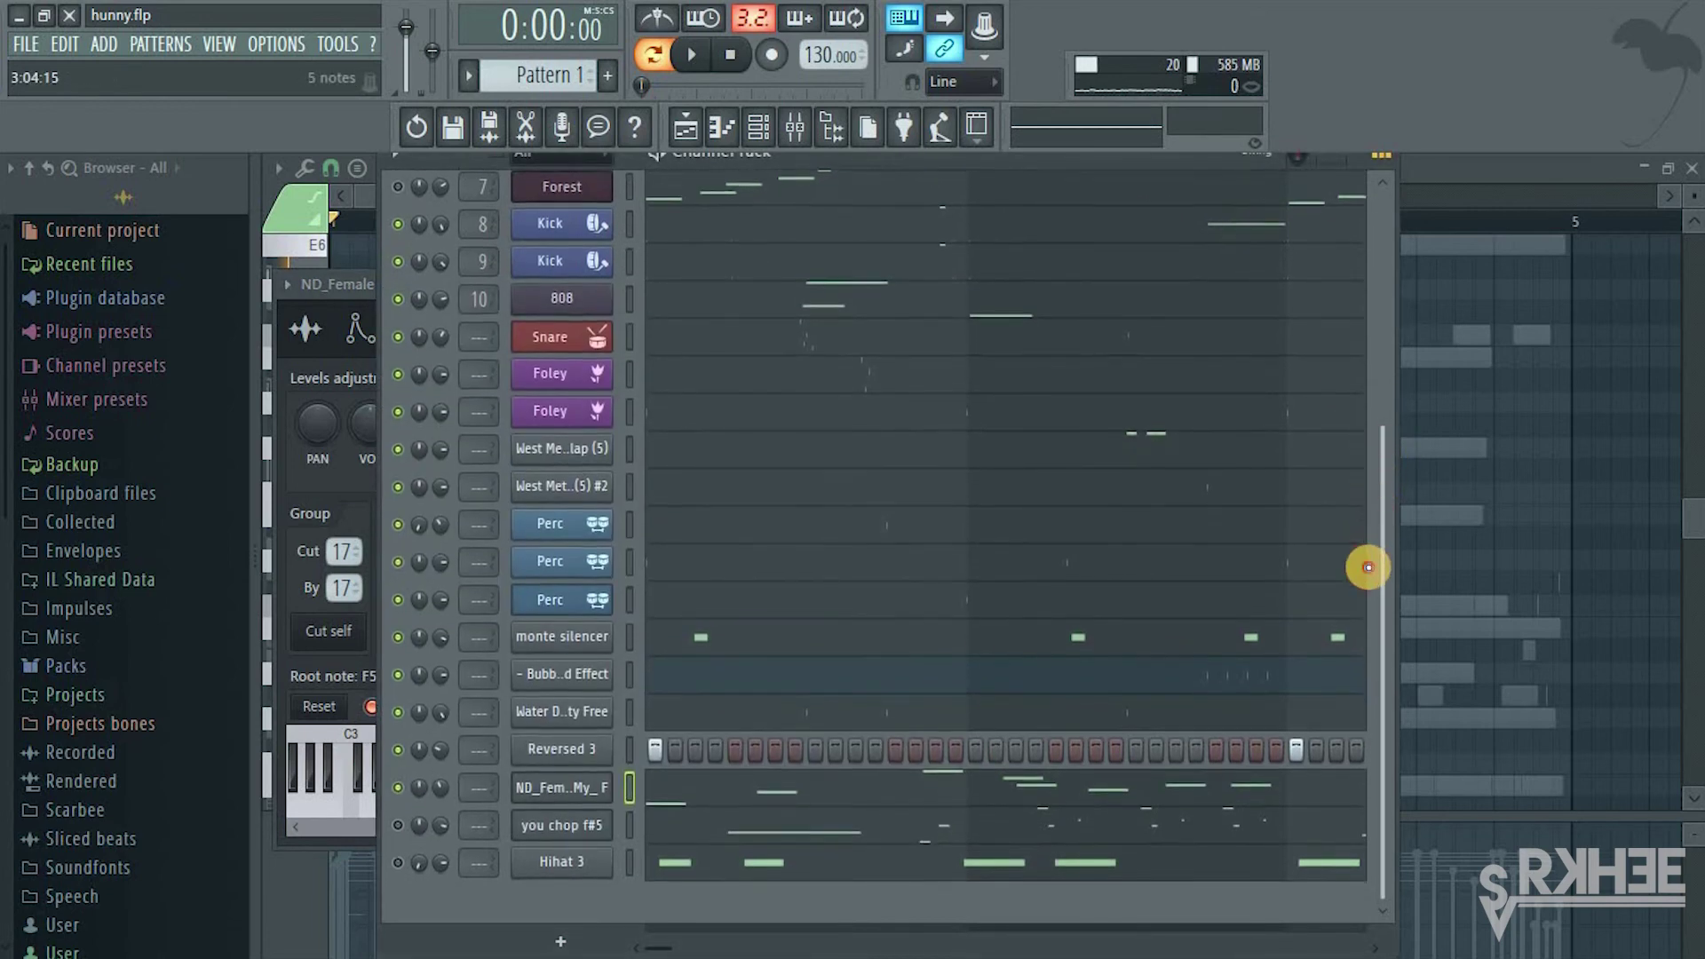
{"action": "scroll", "coordinate": [400, 771], "scroll_direction": "up", "scroll_amount": 1}
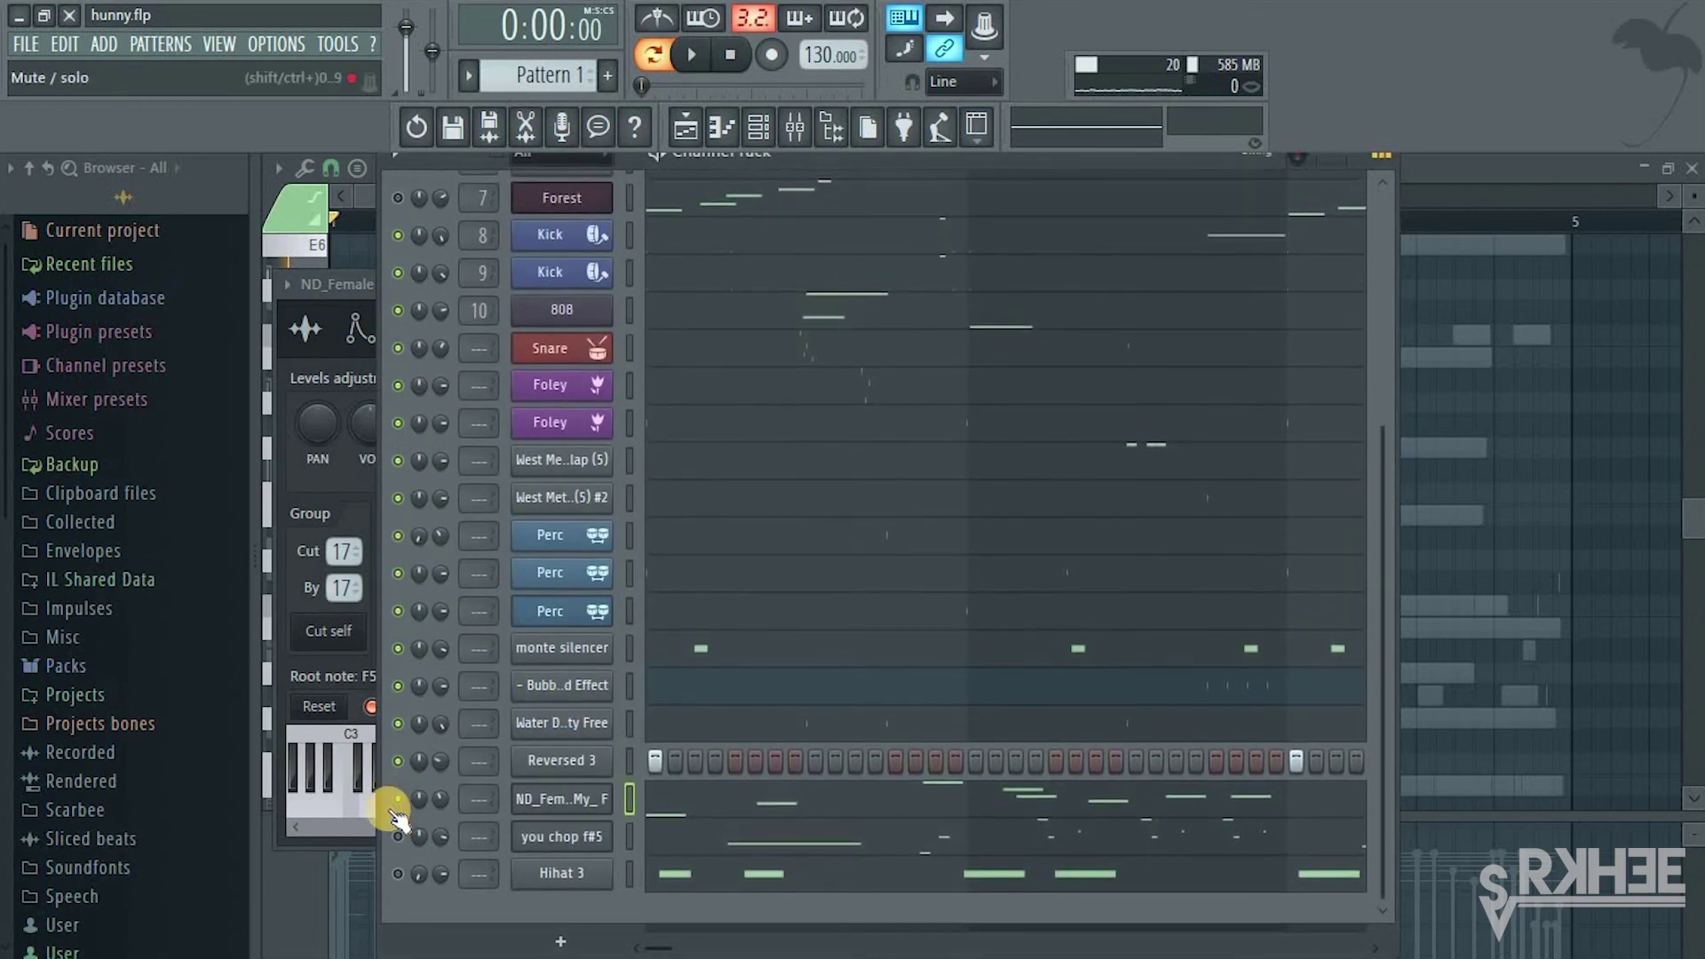
Enable the you chop f#5 and Hihat 3 channels and play them with the other enabled channels
{"action": "left_click", "coordinate": [397, 858]}
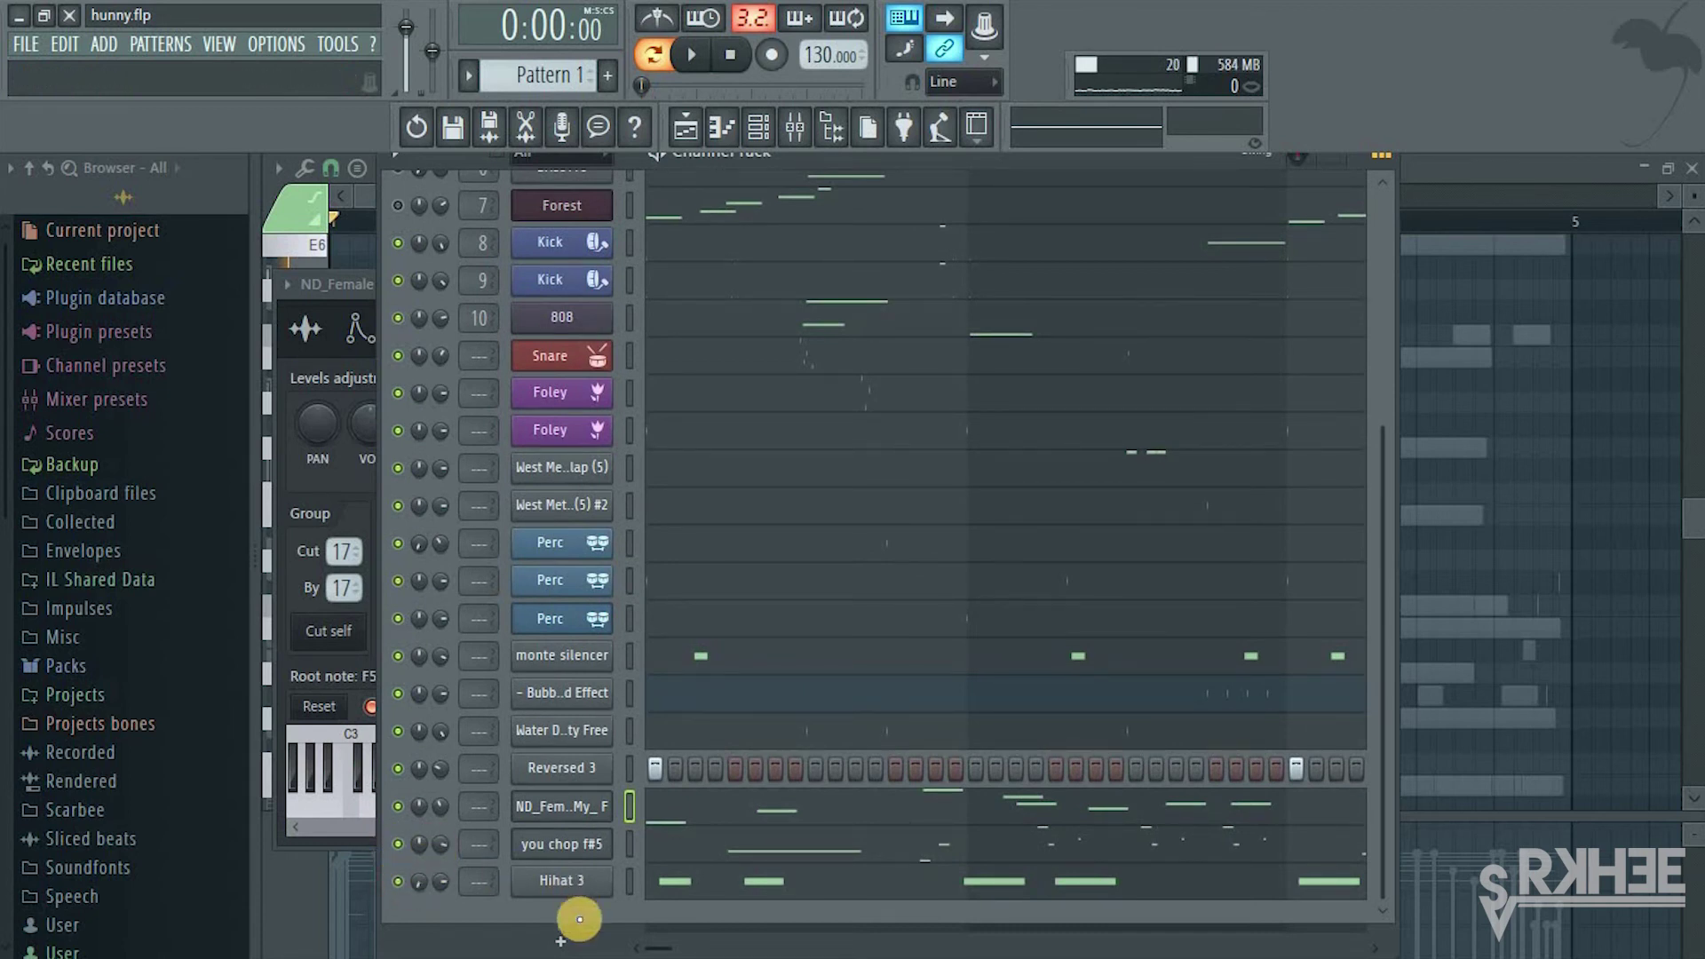
{"action": "key", "text": "space"}
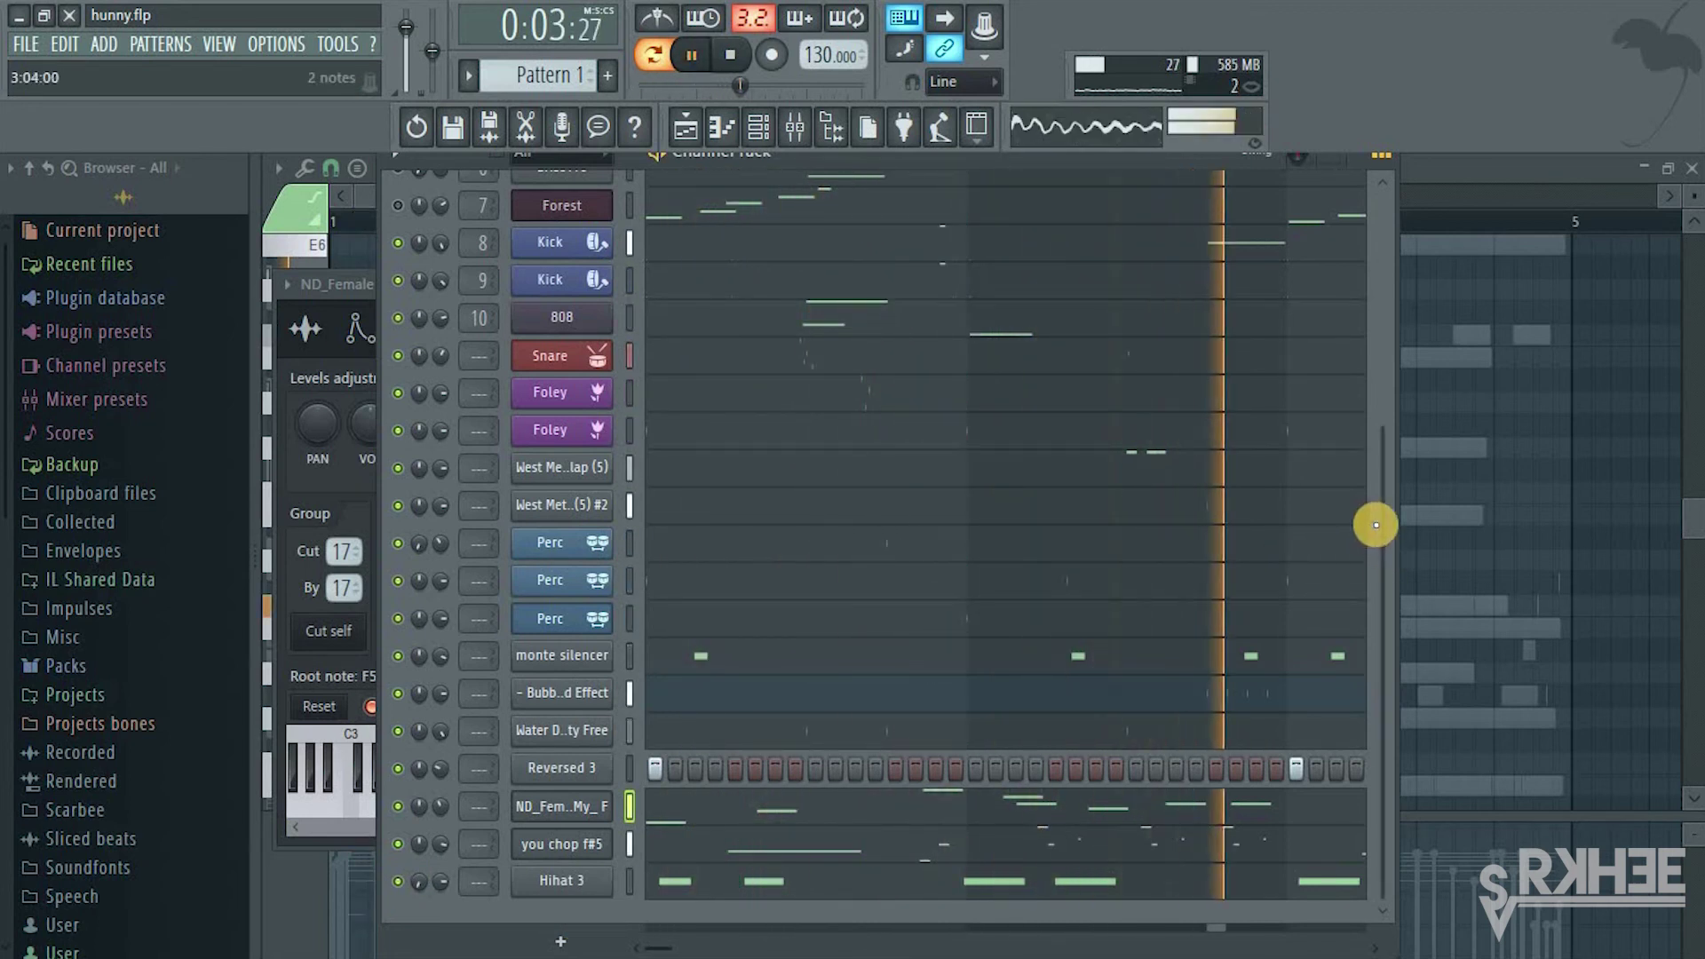
{"action": "left_click_drag", "start_coordinate": [1382, 510], "coordinate": [426, 391]}
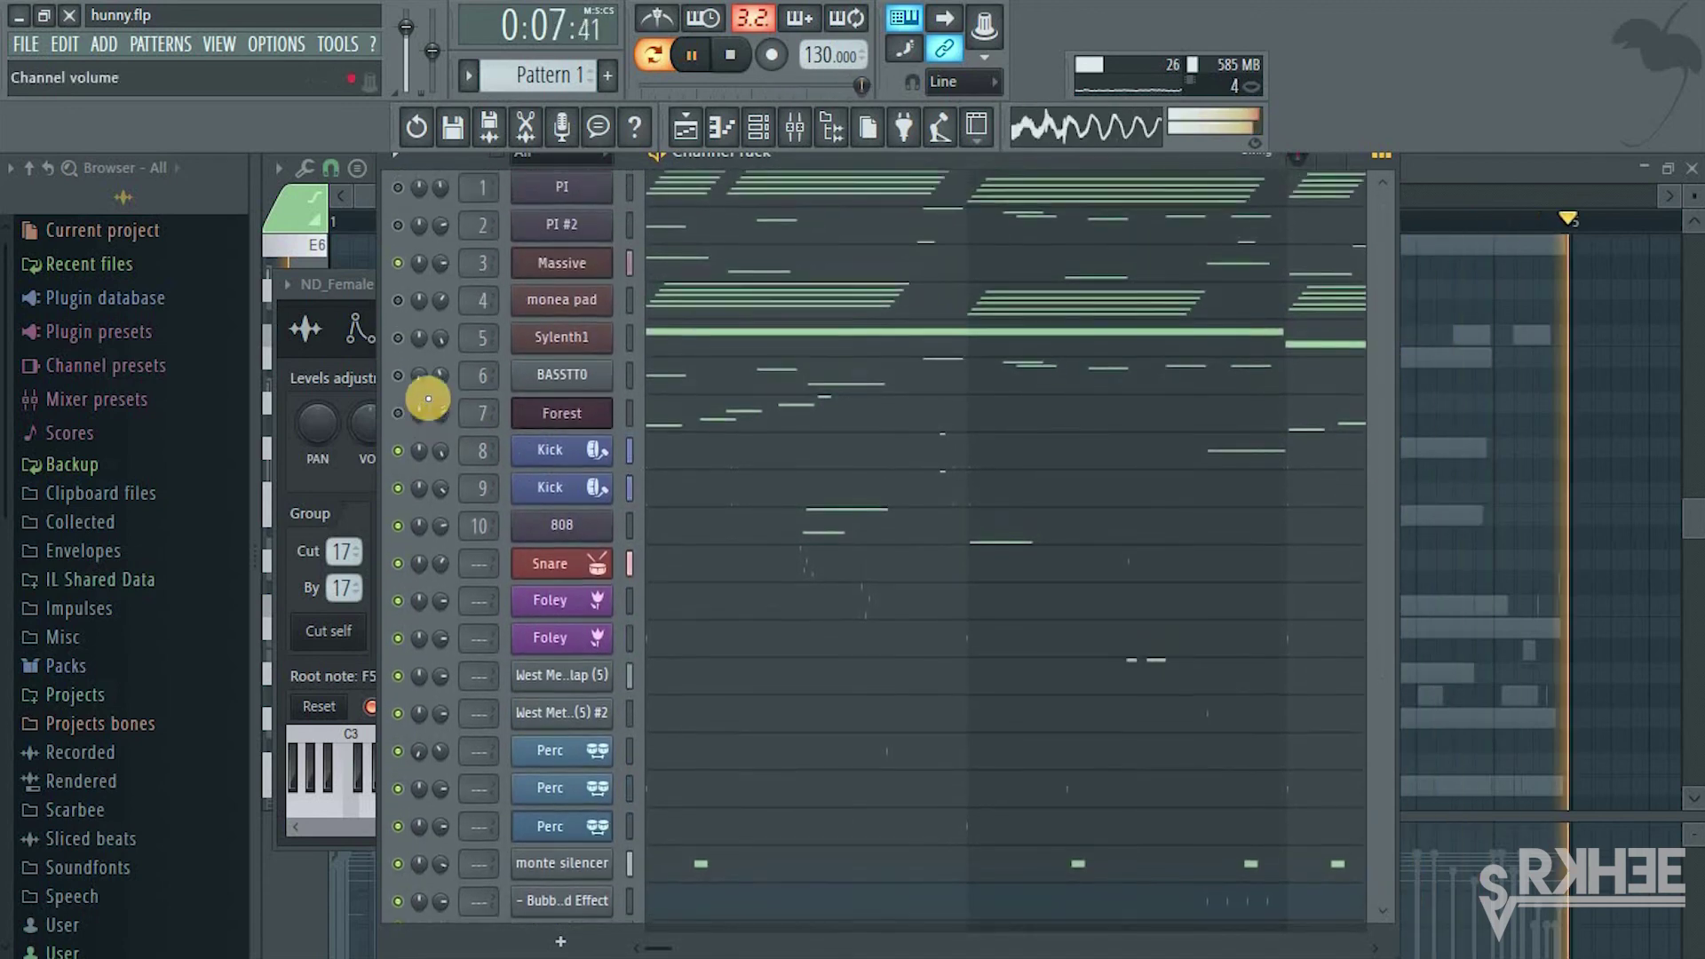
{"action": "key", "text": "space"}
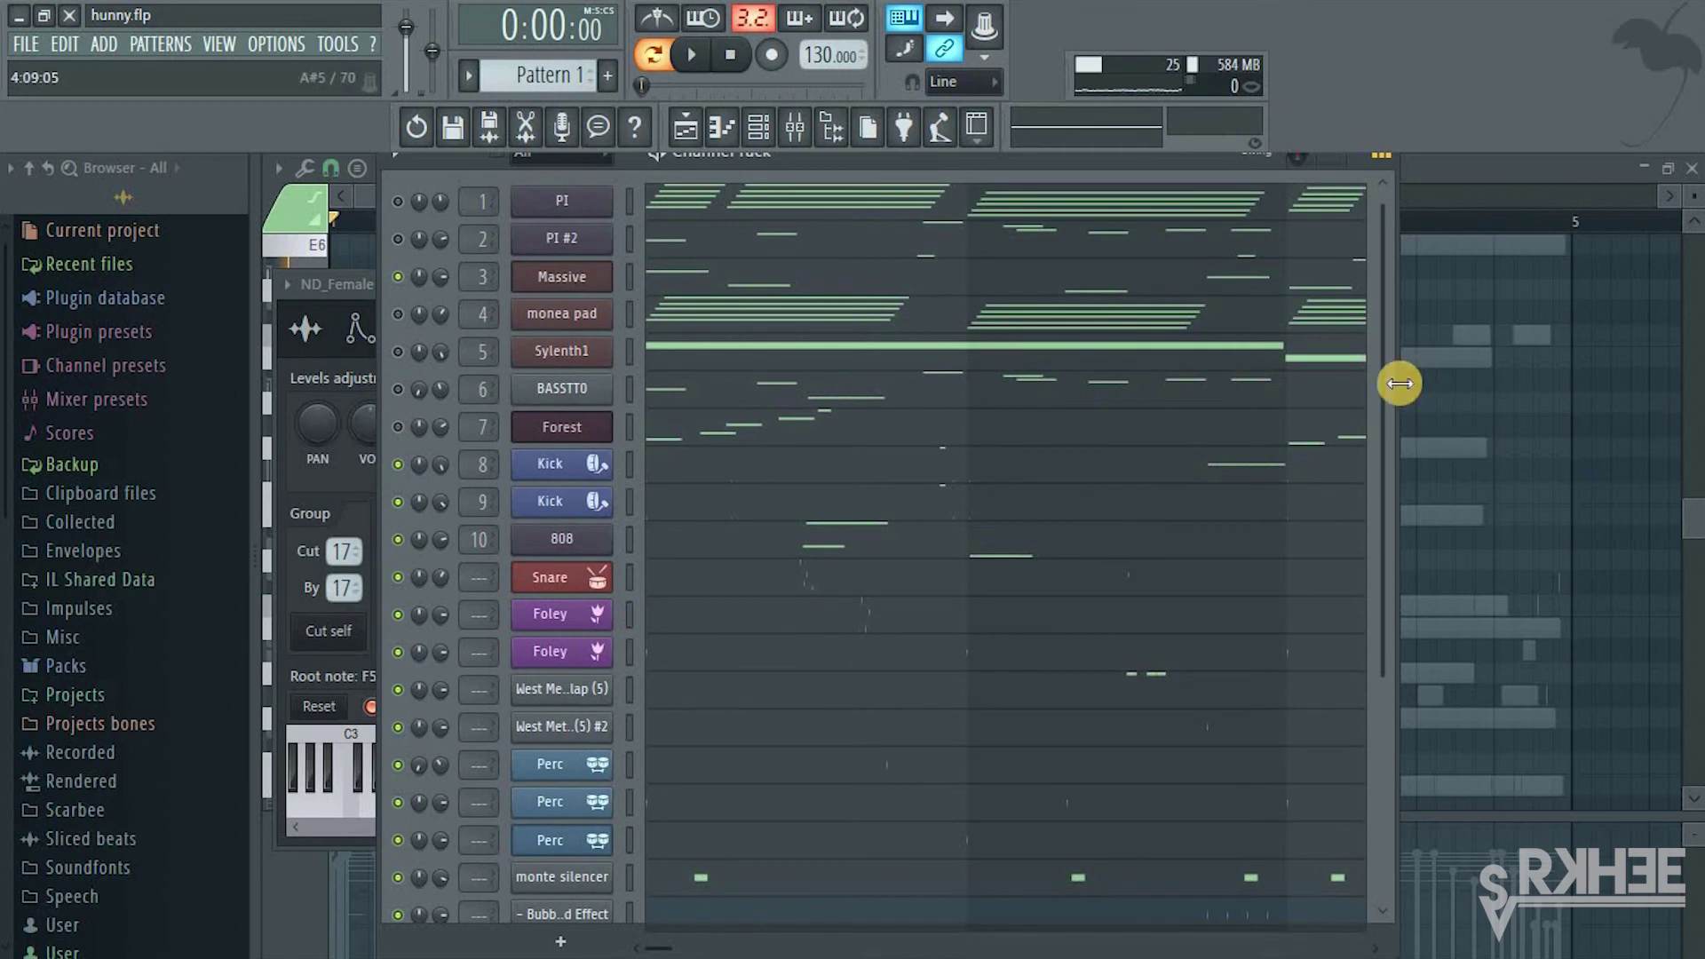
Audition the BASSTTO sample in its channel settings, enable that channel and play it with the rest
{"action": "left_click", "coordinate": [522, 397]}
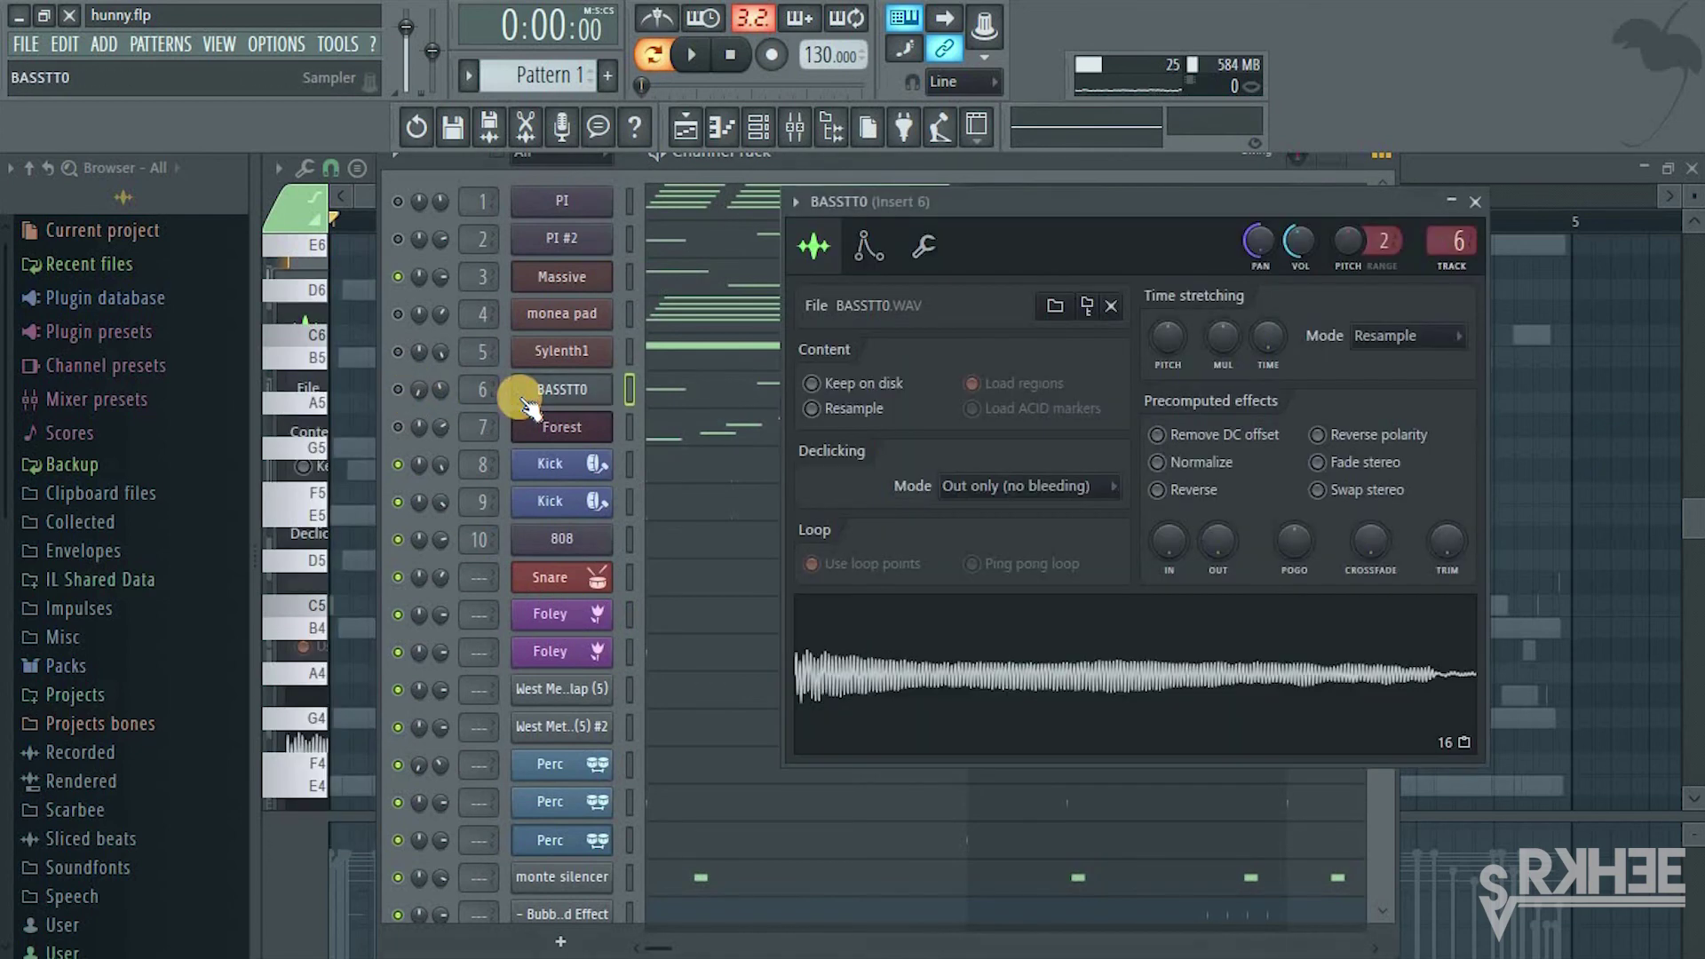
{"action": "left_click", "coordinate": [528, 408]}
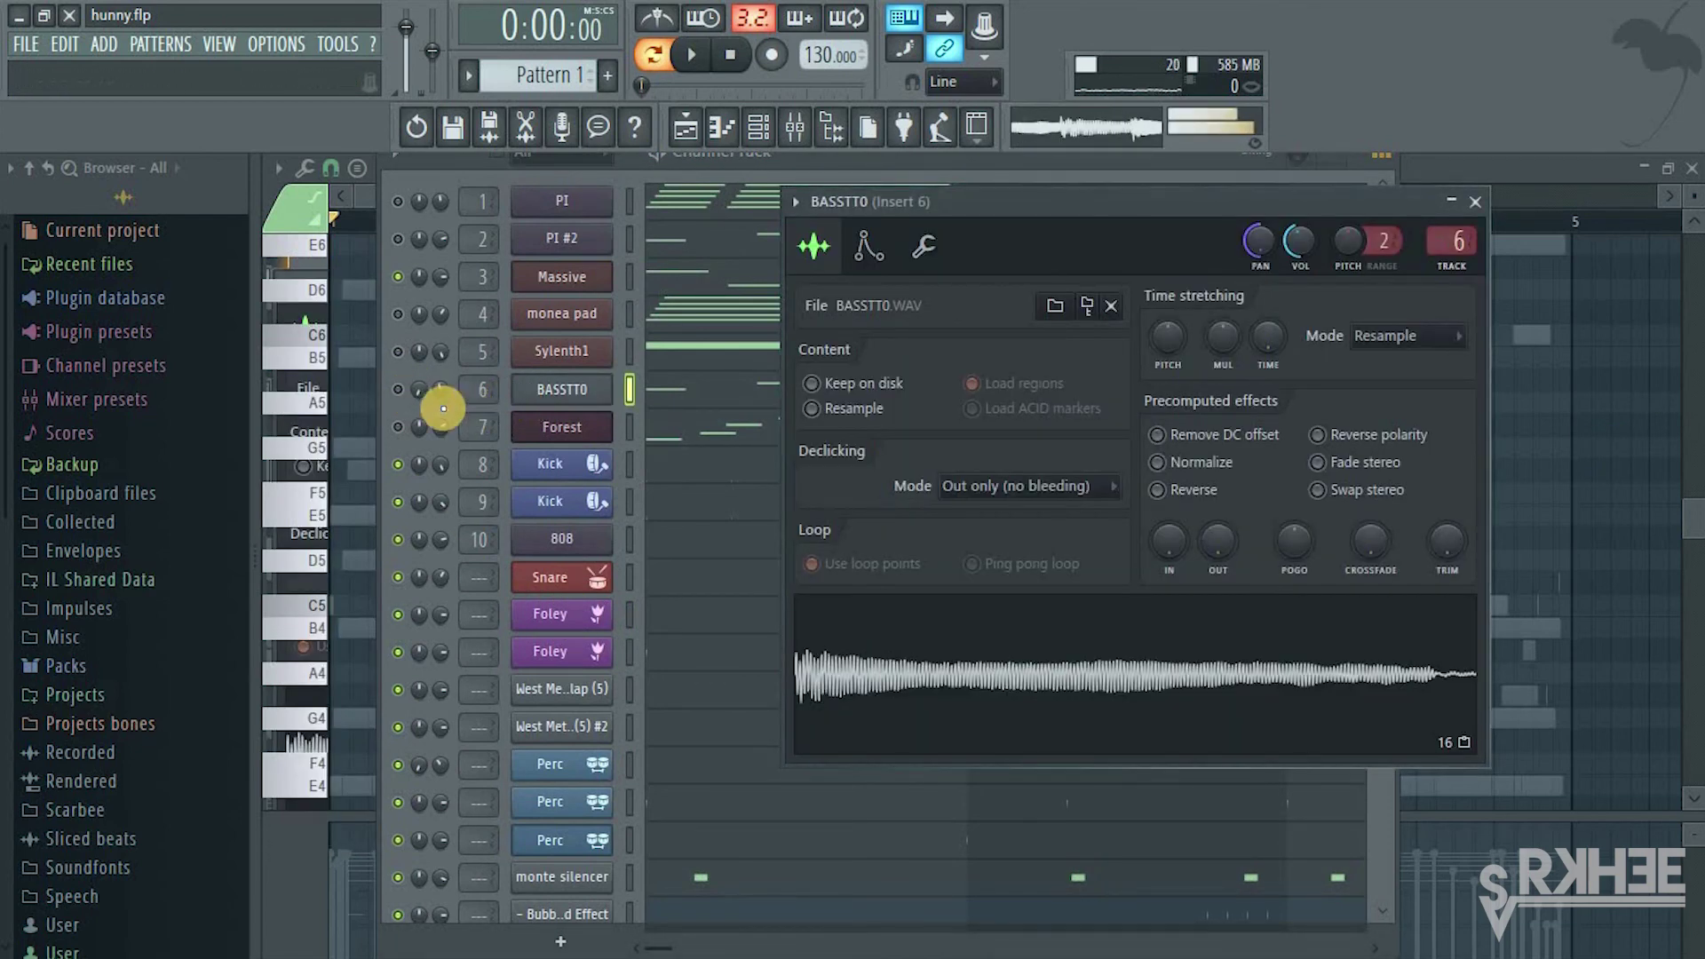
{"action": "left_click", "coordinate": [399, 389]}
{"action": "key", "text": "space"}
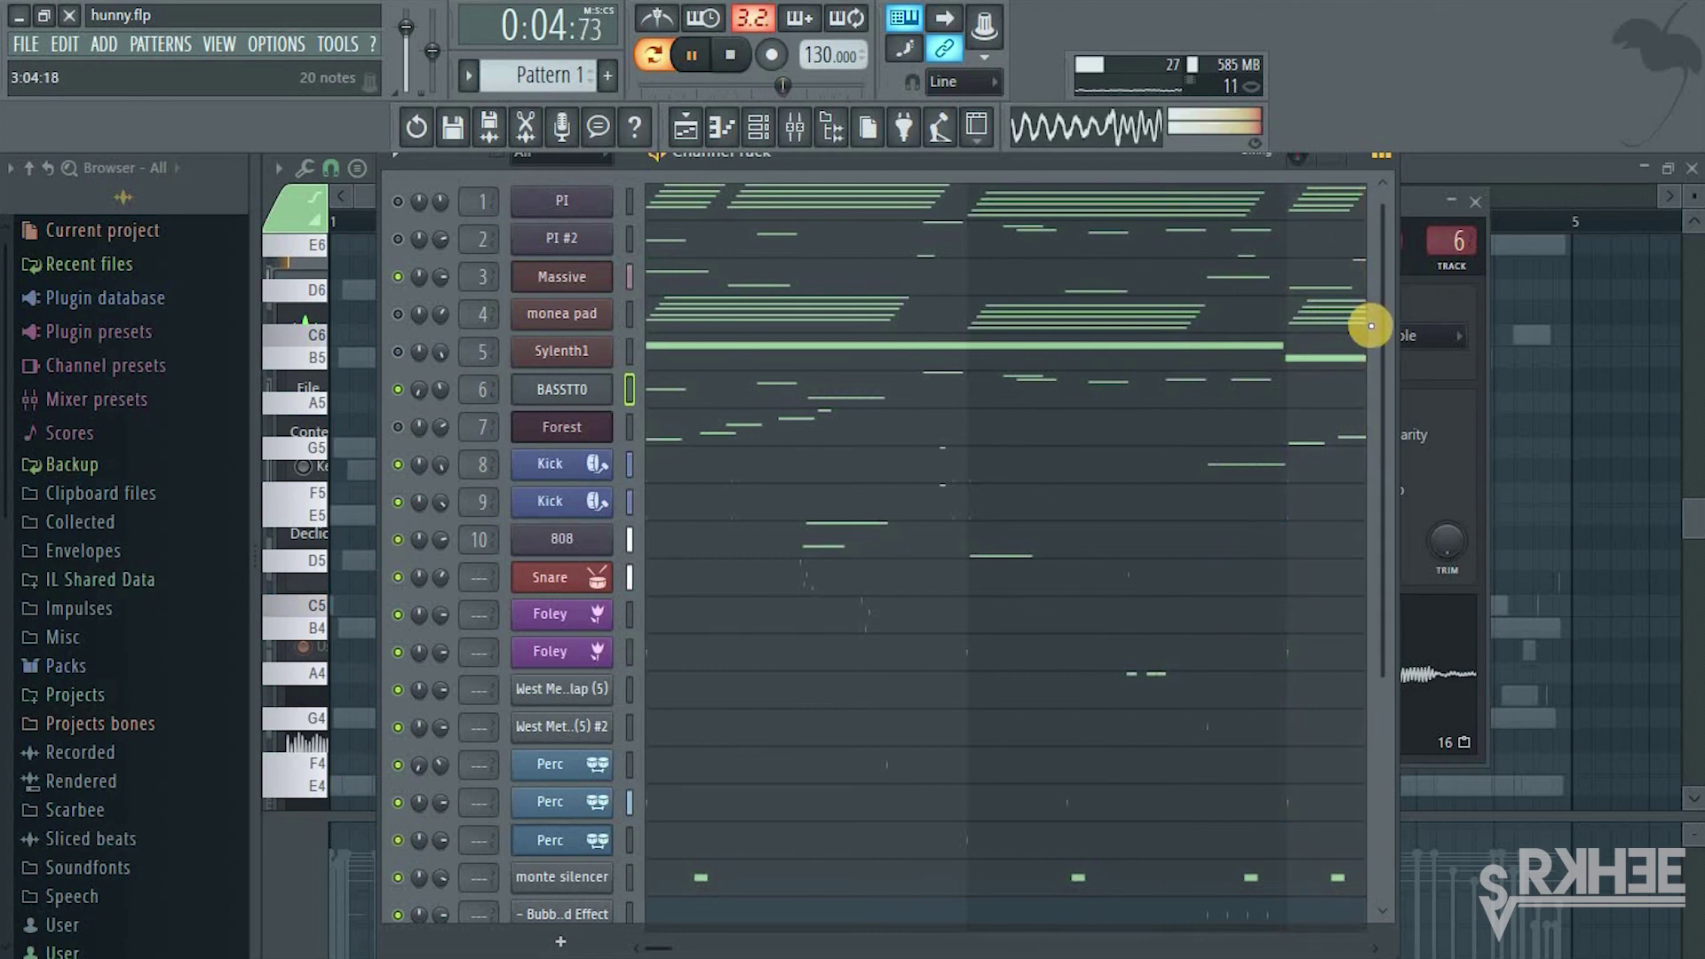
{"action": "left_click_drag", "start_coordinate": [1381, 305], "coordinate": [1383, 240]}
{"action": "key", "text": "space"}
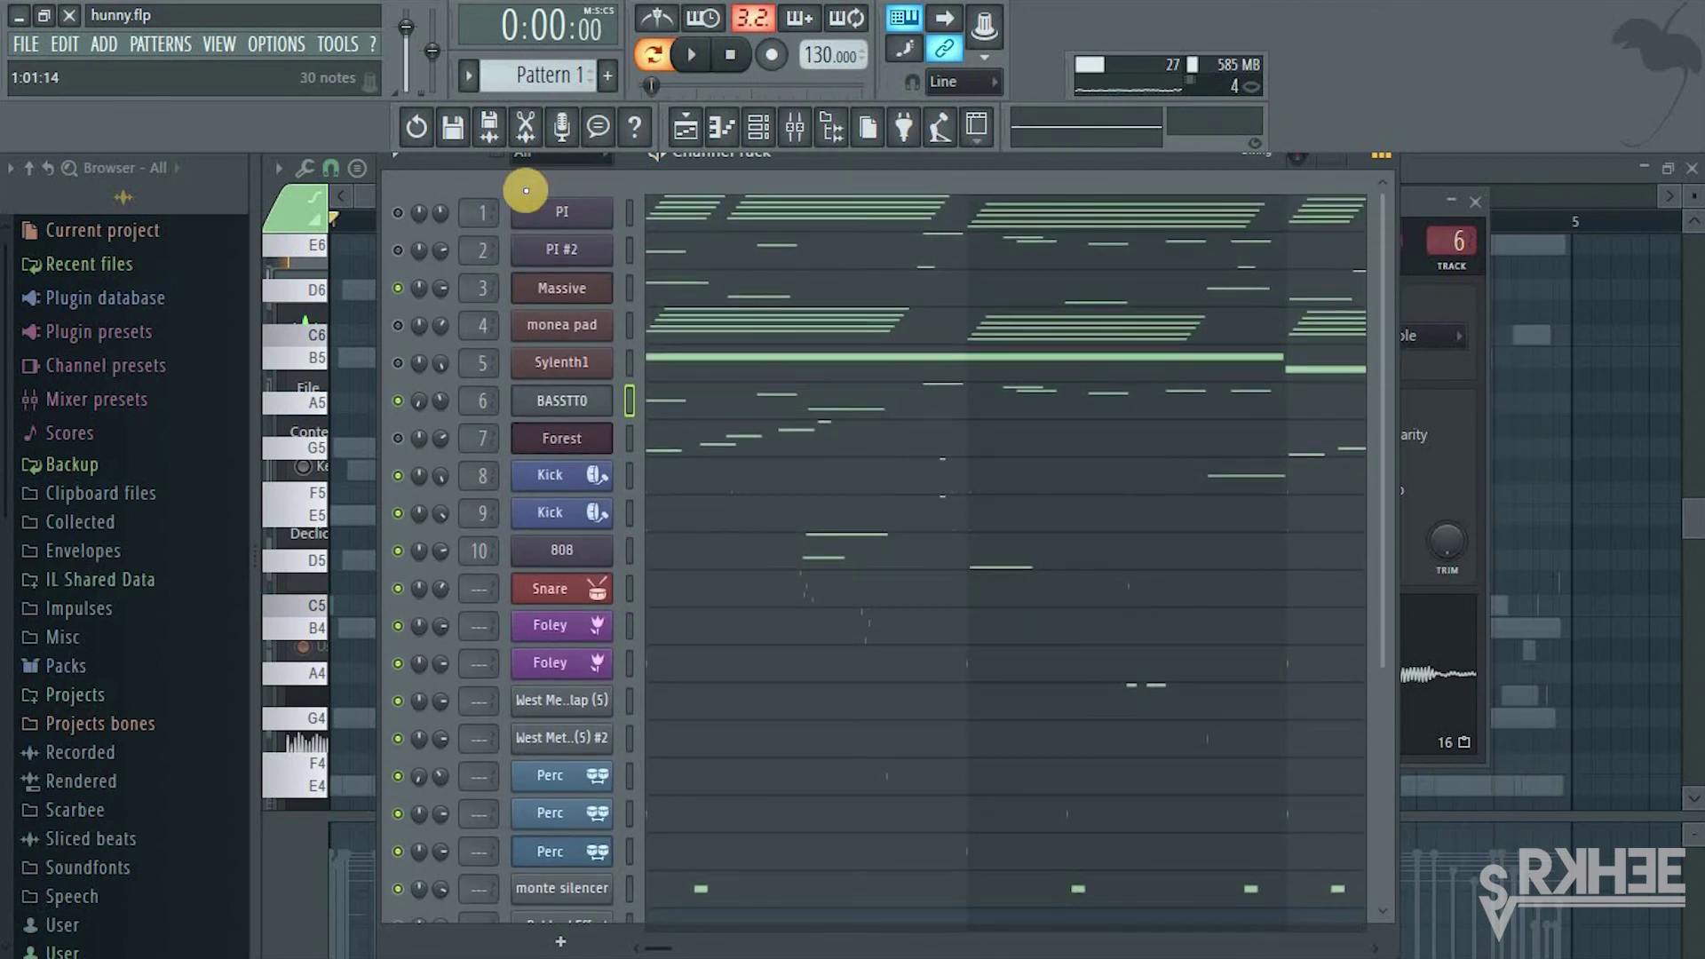
Enable the PI, PI #2, Forest, monea pad and Sylenth1 channels and play the full pattern
{"action": "left_click", "coordinate": [397, 212]}
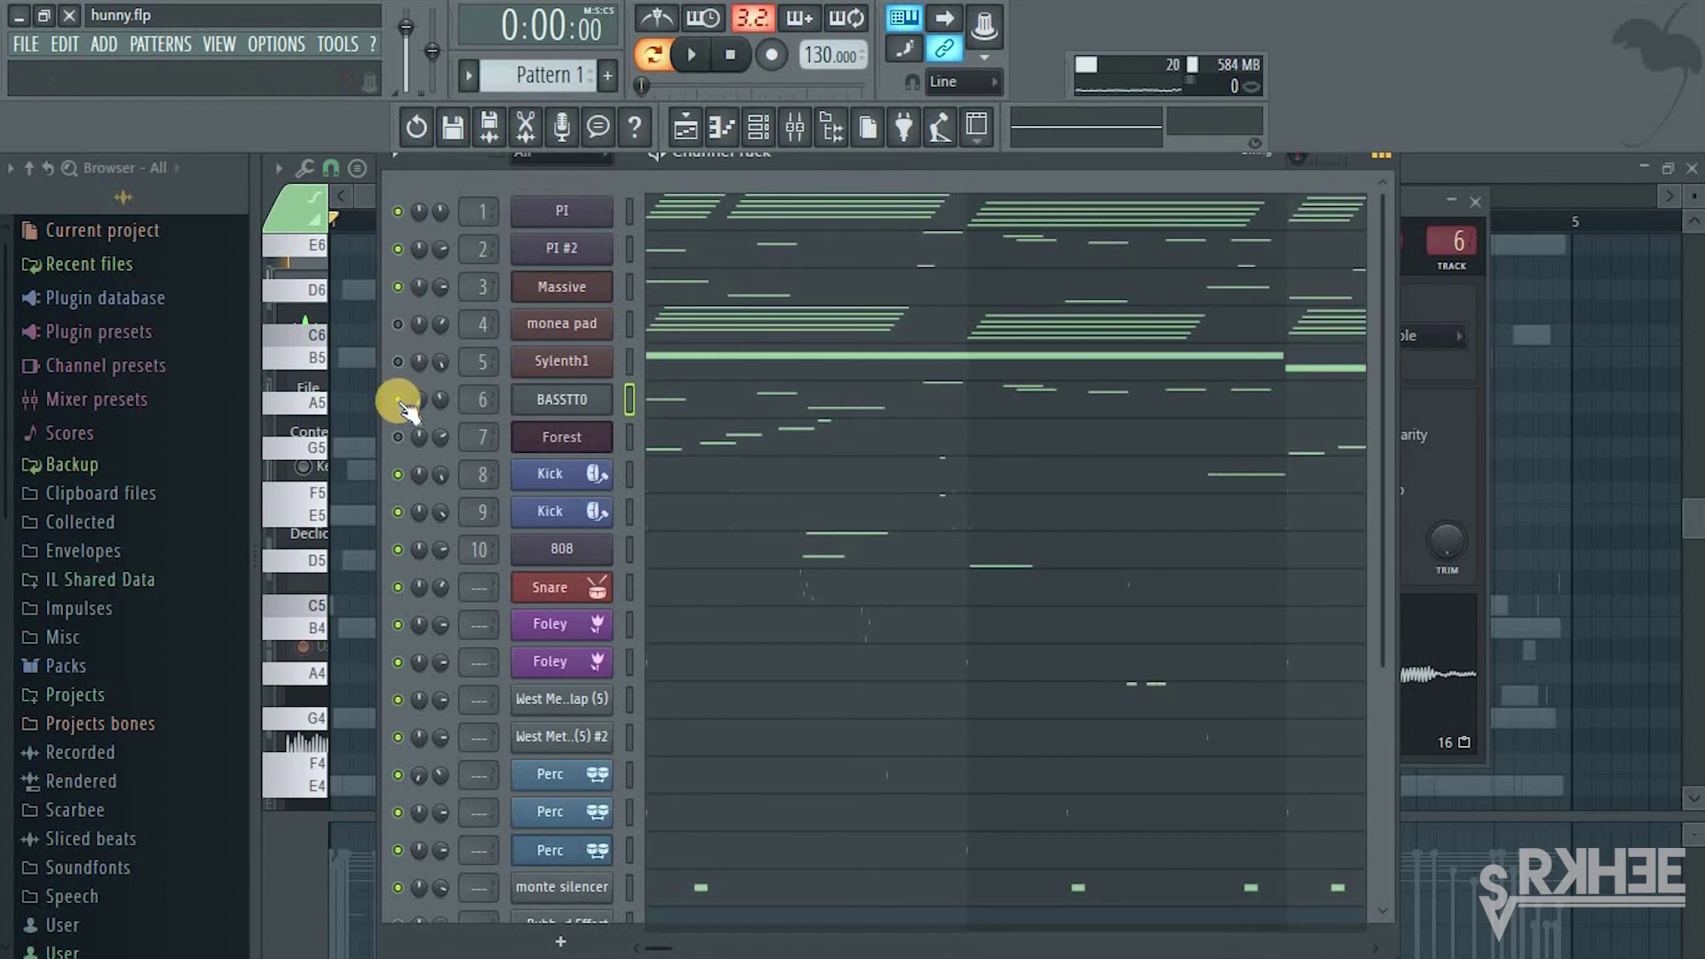
{"action": "left_click", "coordinate": [397, 436]}
{"action": "left_click", "coordinate": [397, 437]}
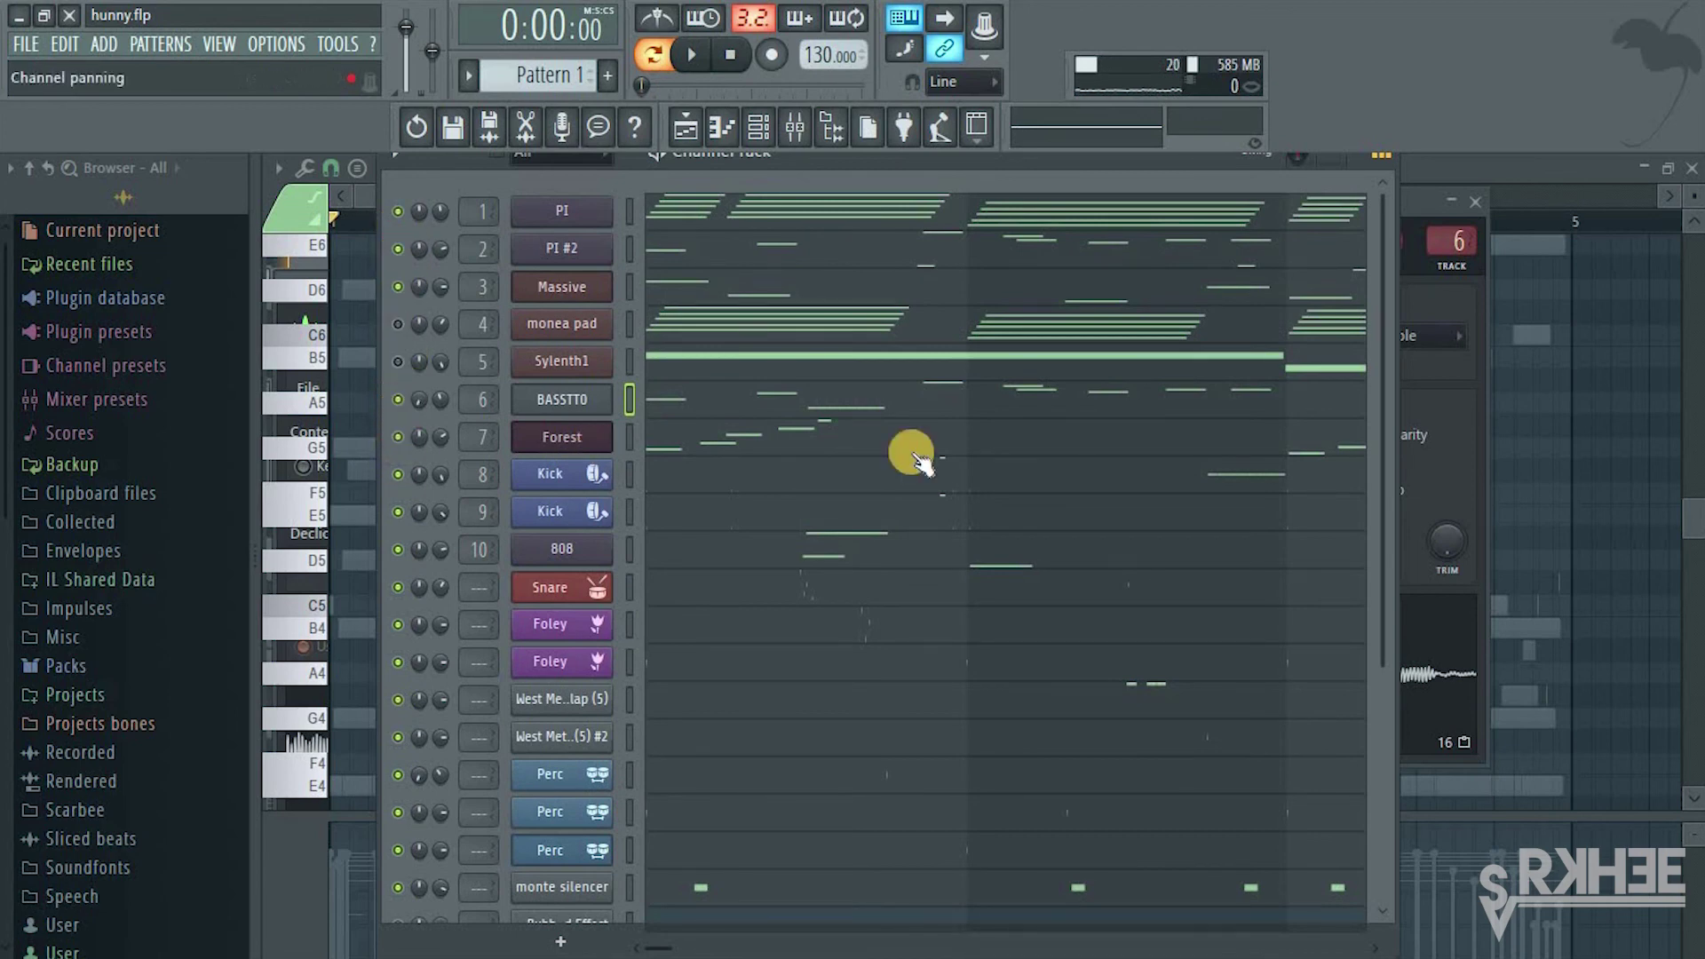
{"action": "key", "text": "space"}
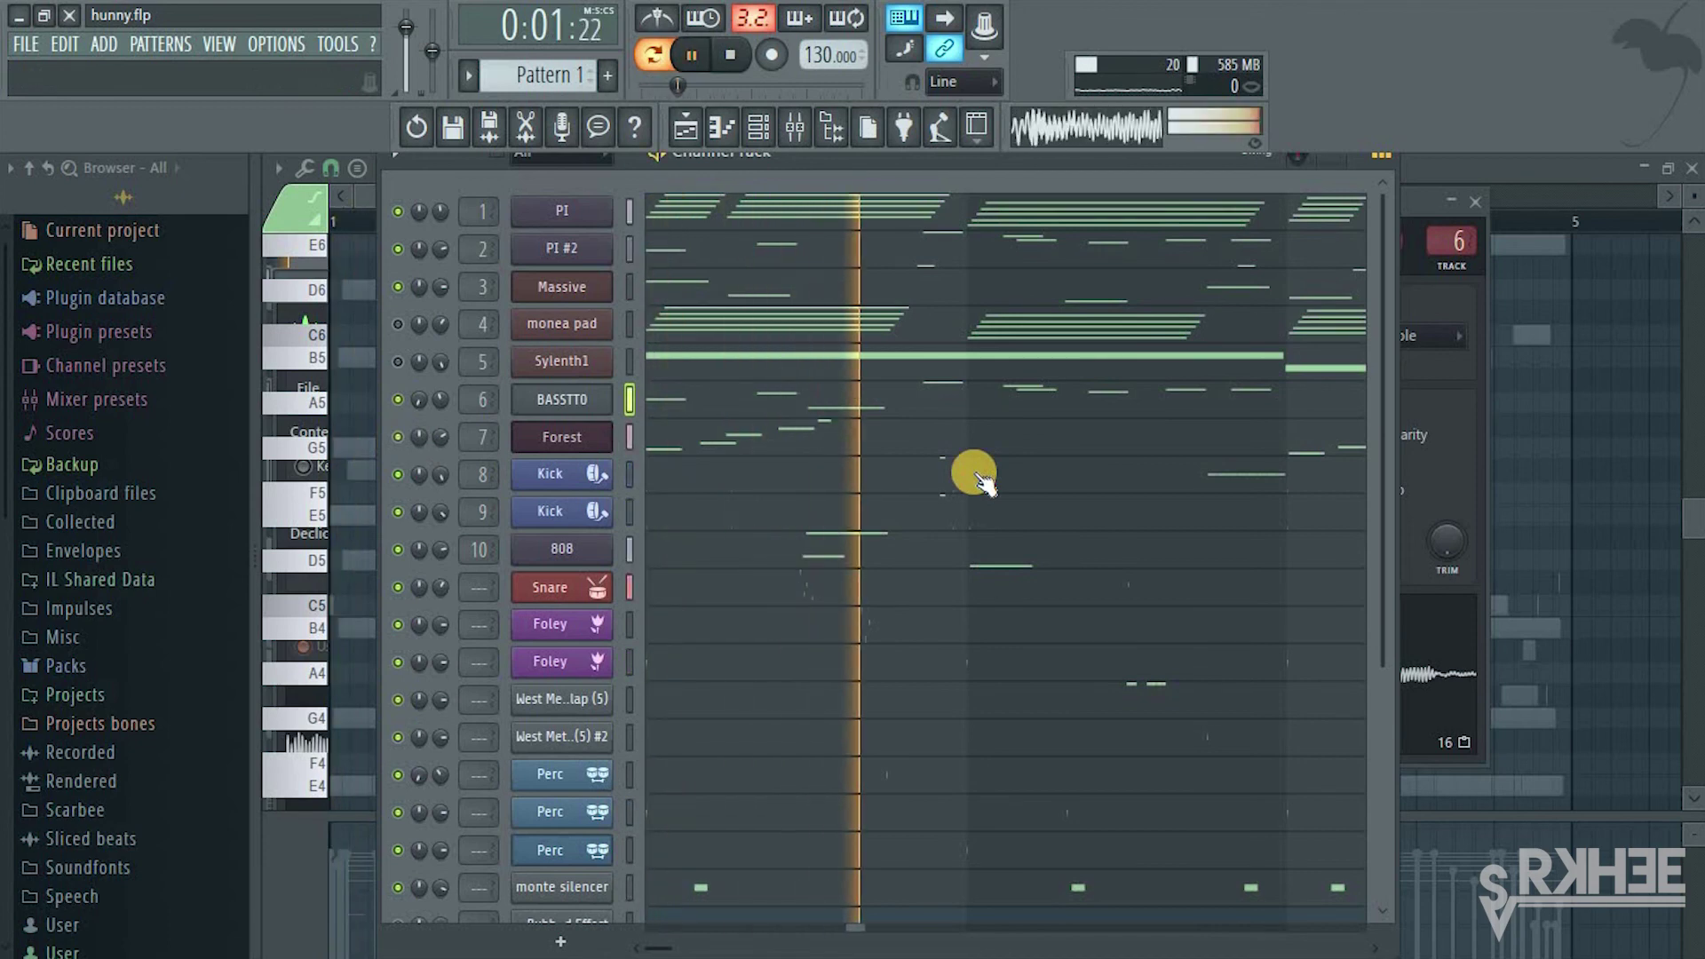
{"action": "left_click_drag", "start_coordinate": [1379, 466], "coordinate": [1389, 408]}
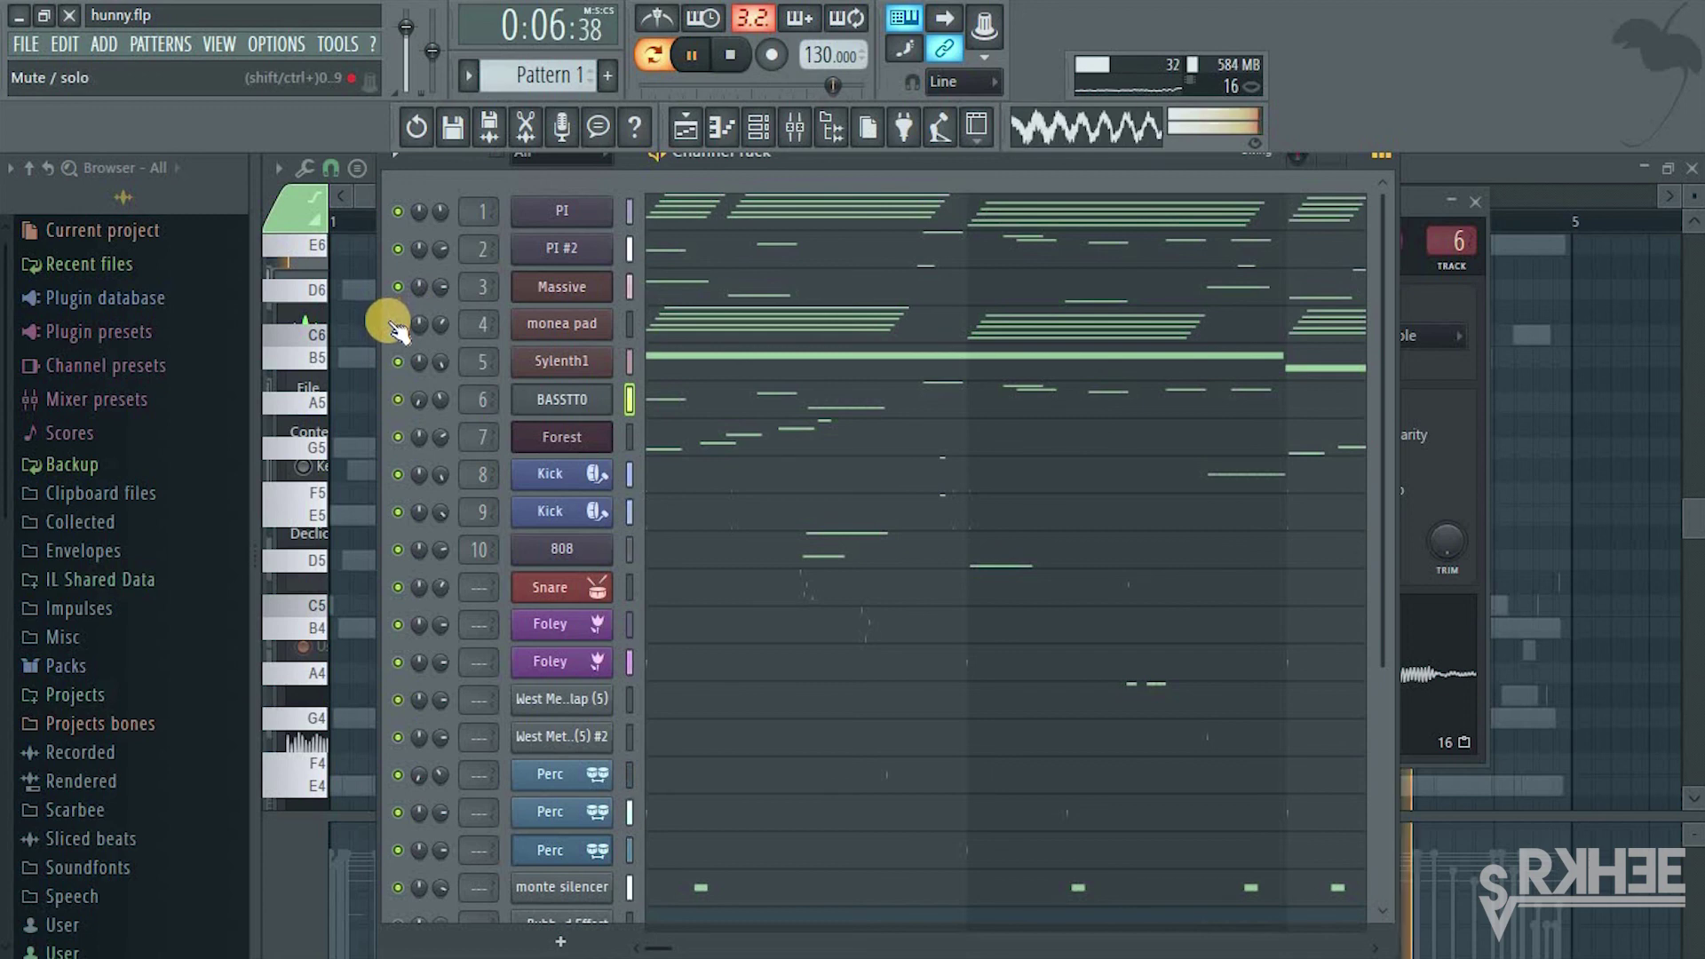
Mute the PI channel while the pattern plays
{"action": "left_click", "coordinate": [396, 210]}
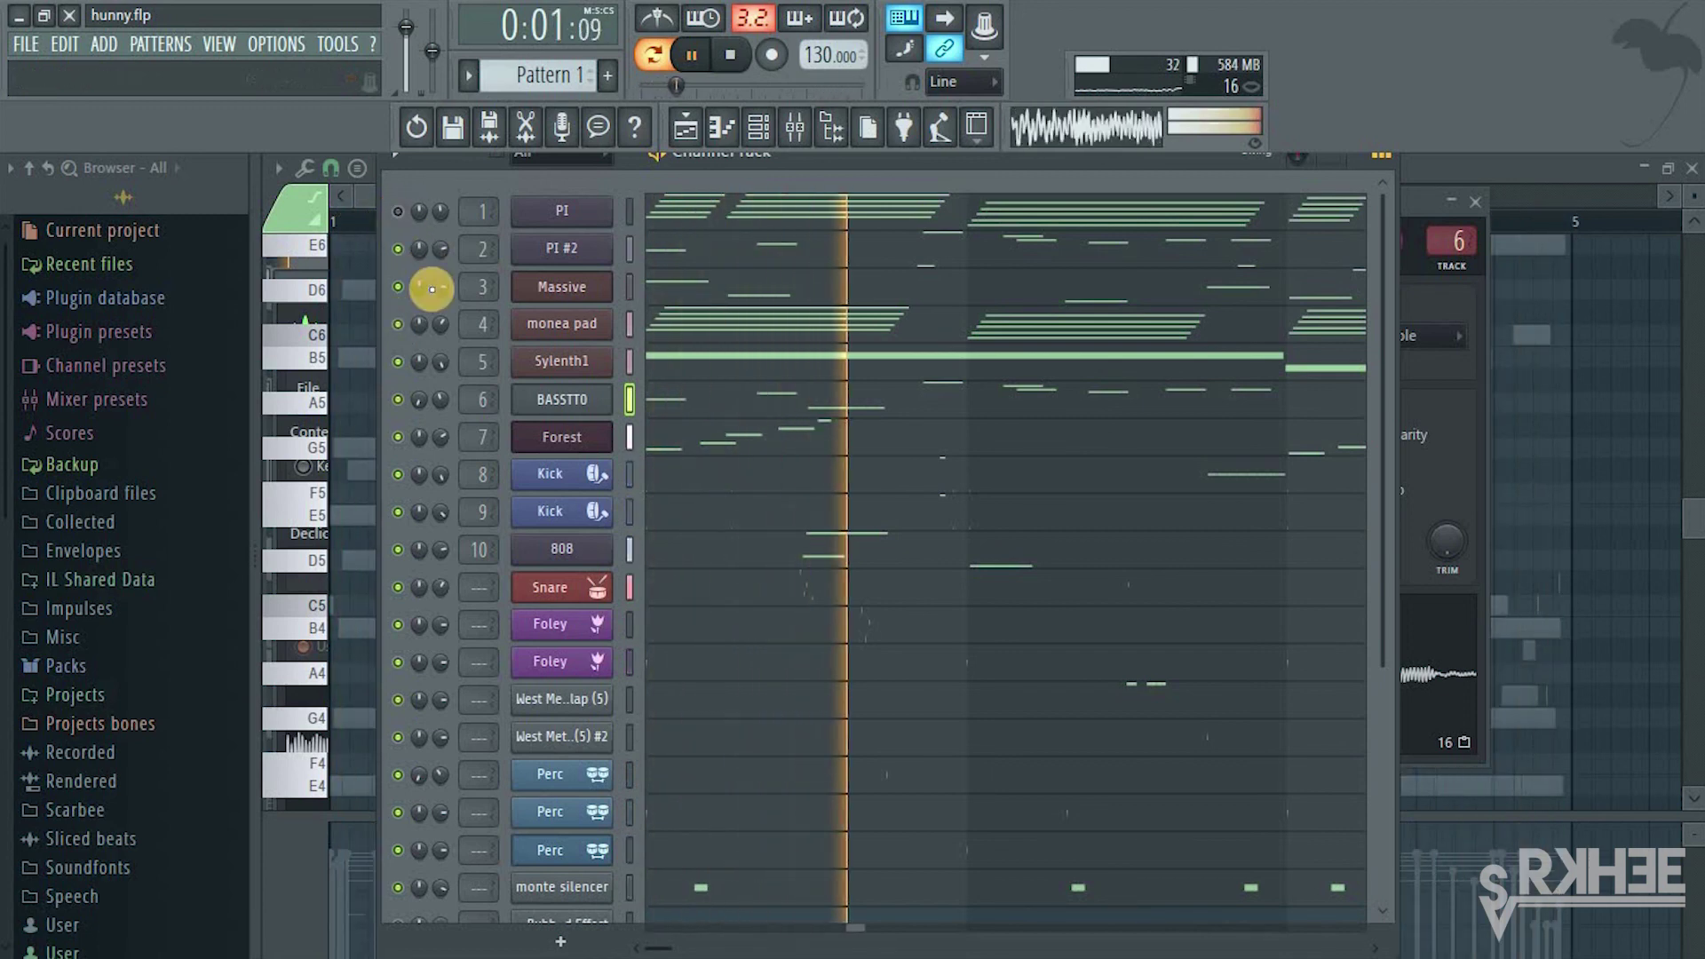
Stop the playback of the full pattern
{"action": "left_click_drag", "start_coordinate": [443, 329], "coordinate": [445, 331]}
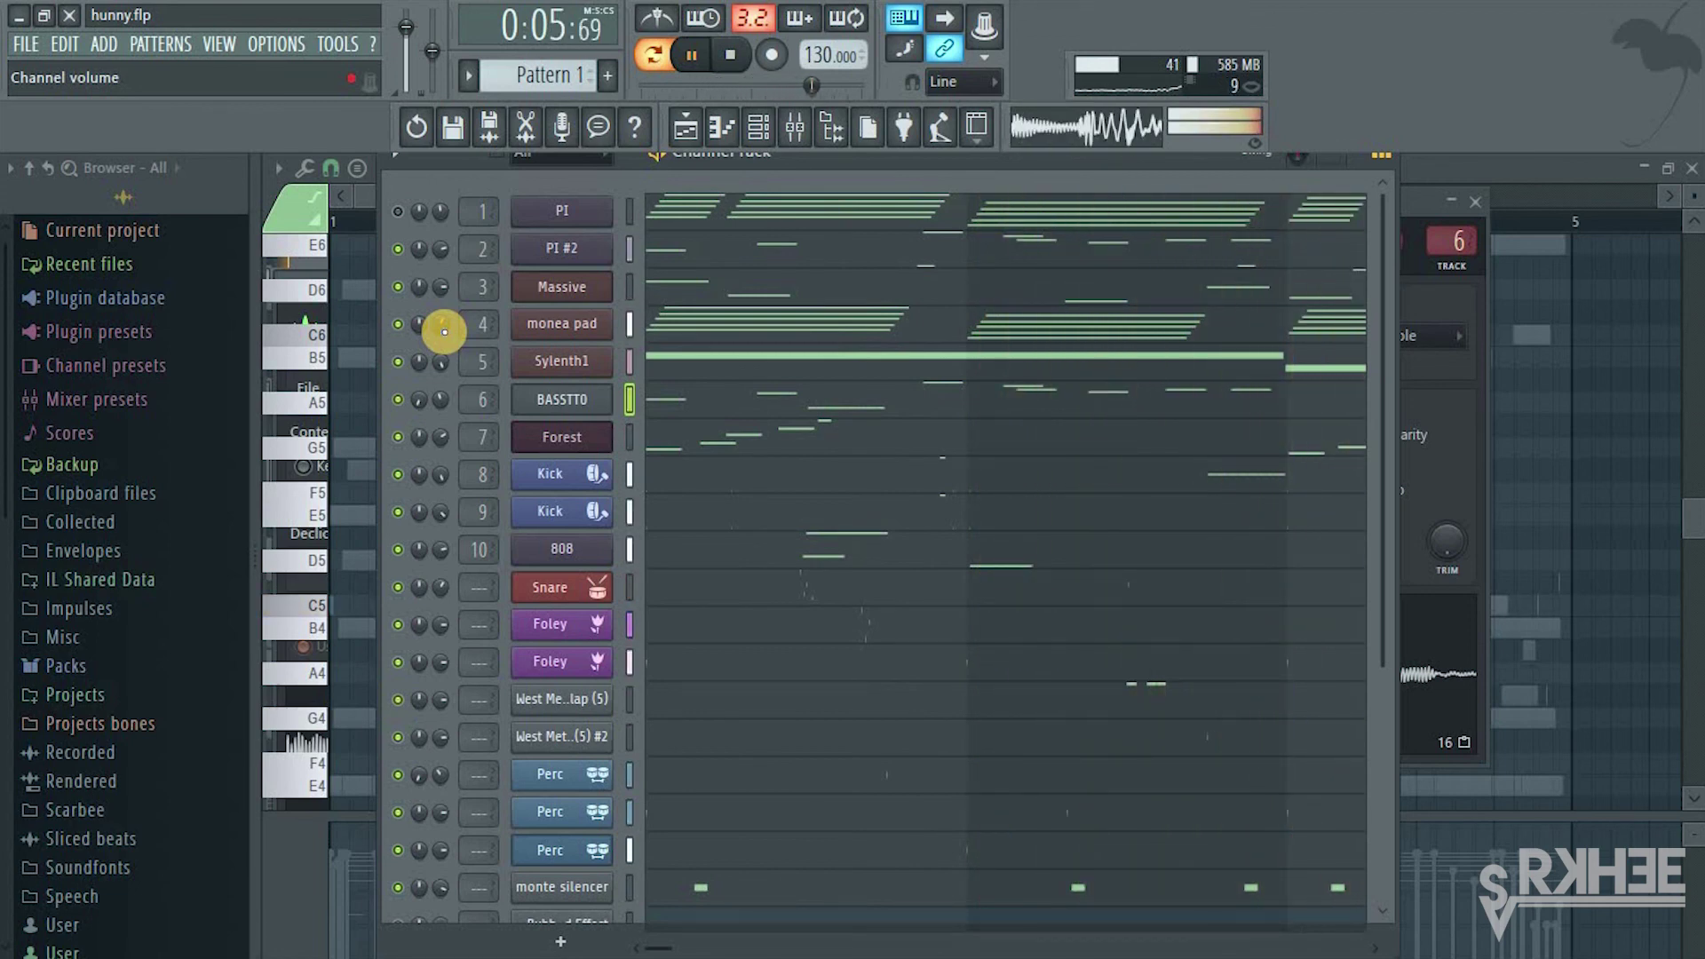
{"action": "key", "text": "space"}
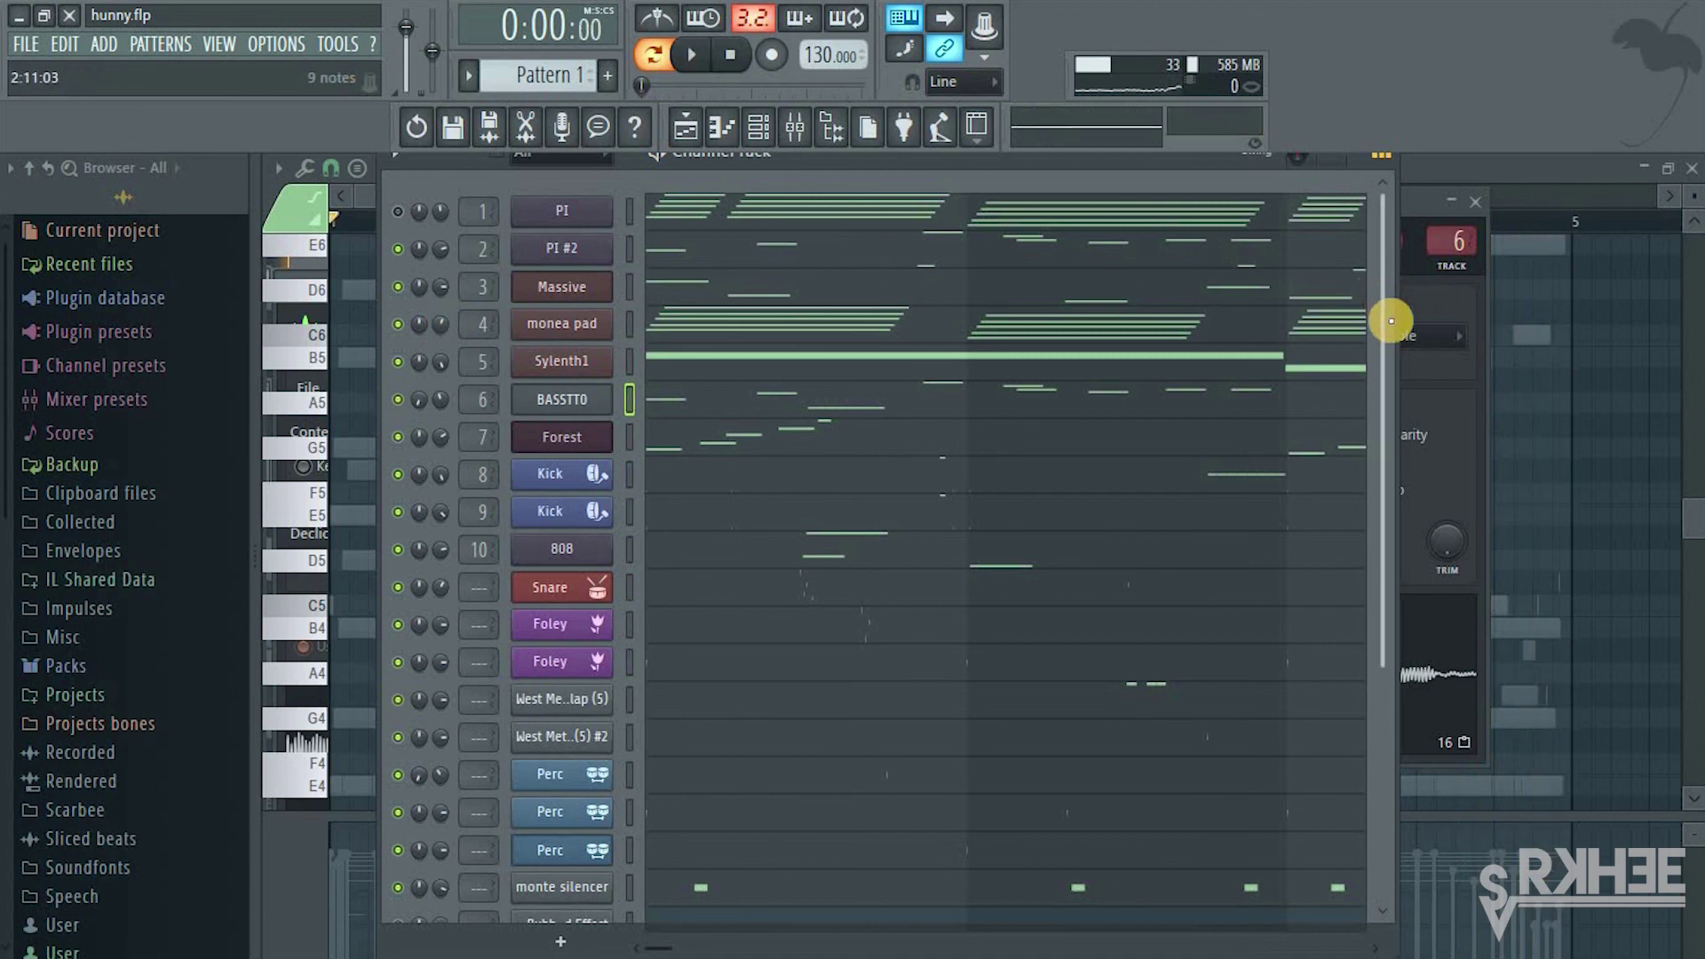
{"action": "left_click_drag", "start_coordinate": [1383, 312], "coordinate": [881, 172]}
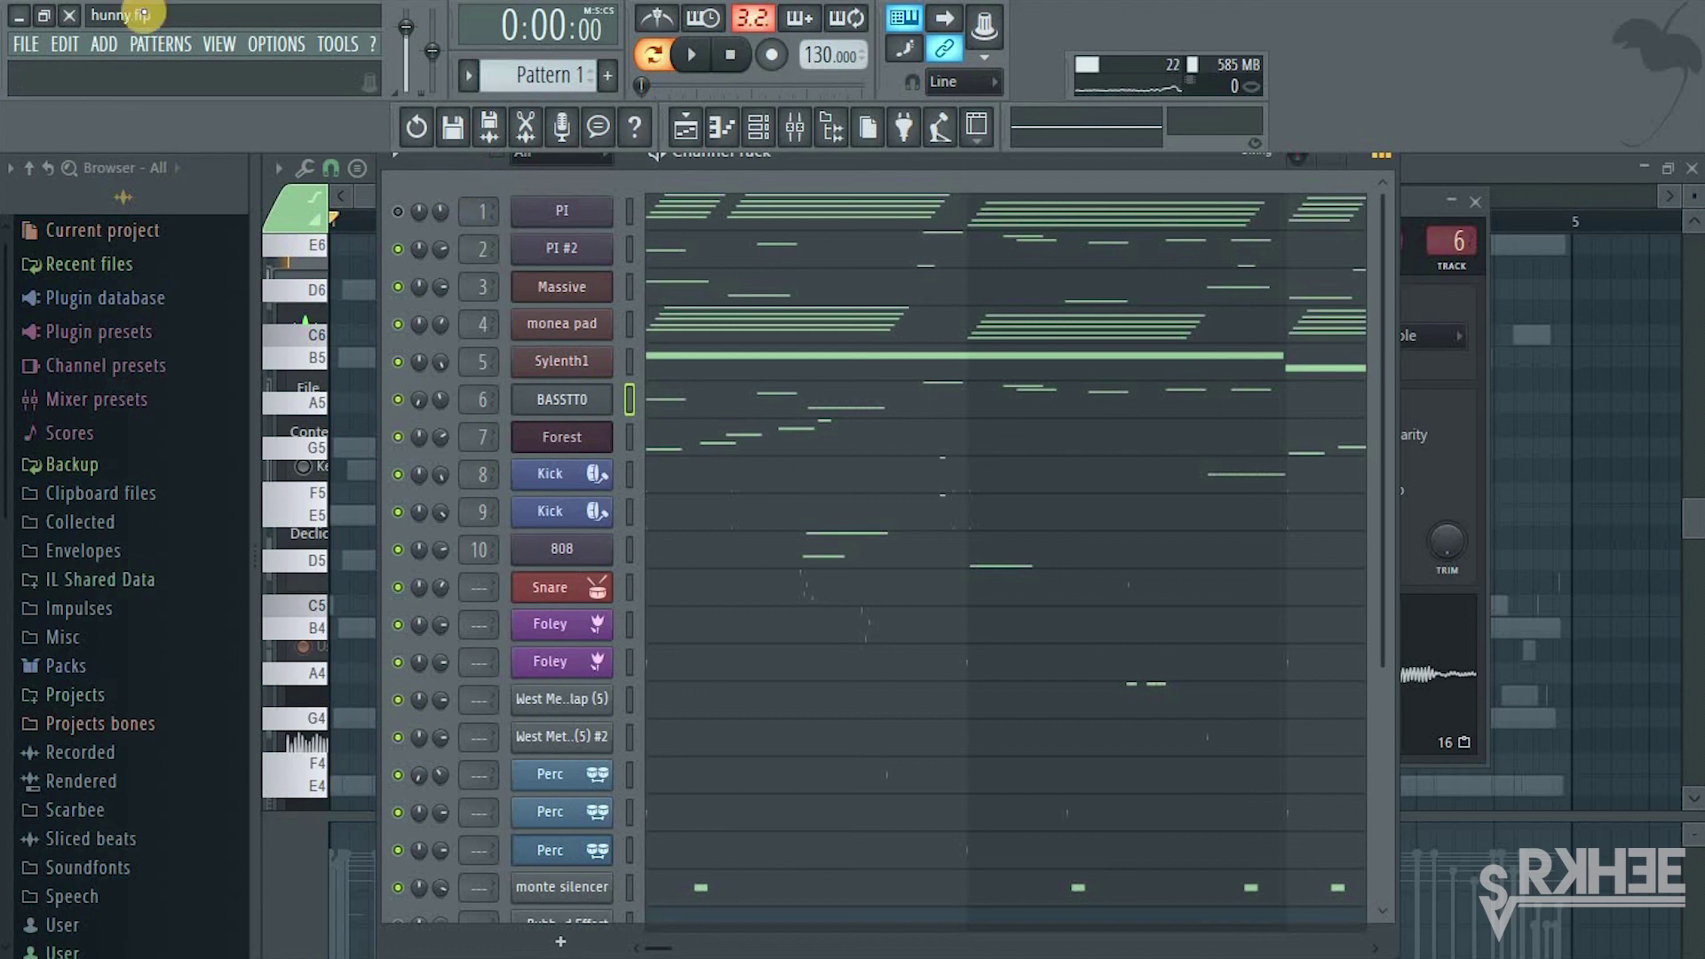
Save the hunny.flp project under its current name
{"action": "left_click", "coordinate": [19, 45]}
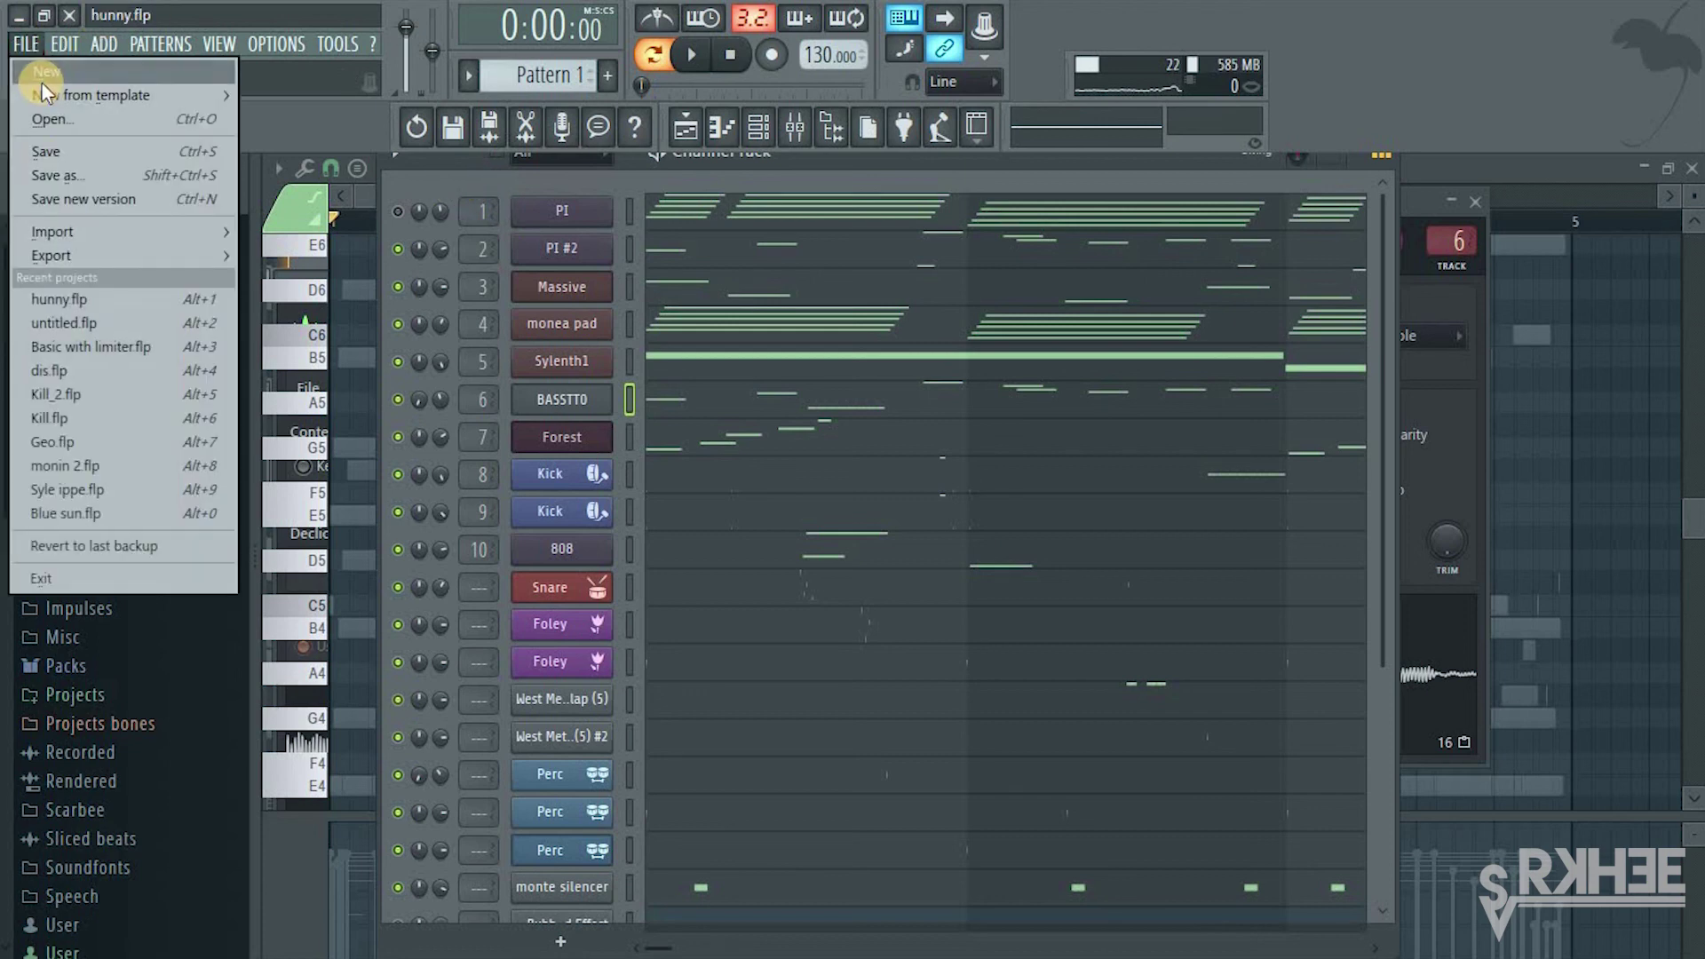
{"action": "left_click", "coordinate": [82, 147]}
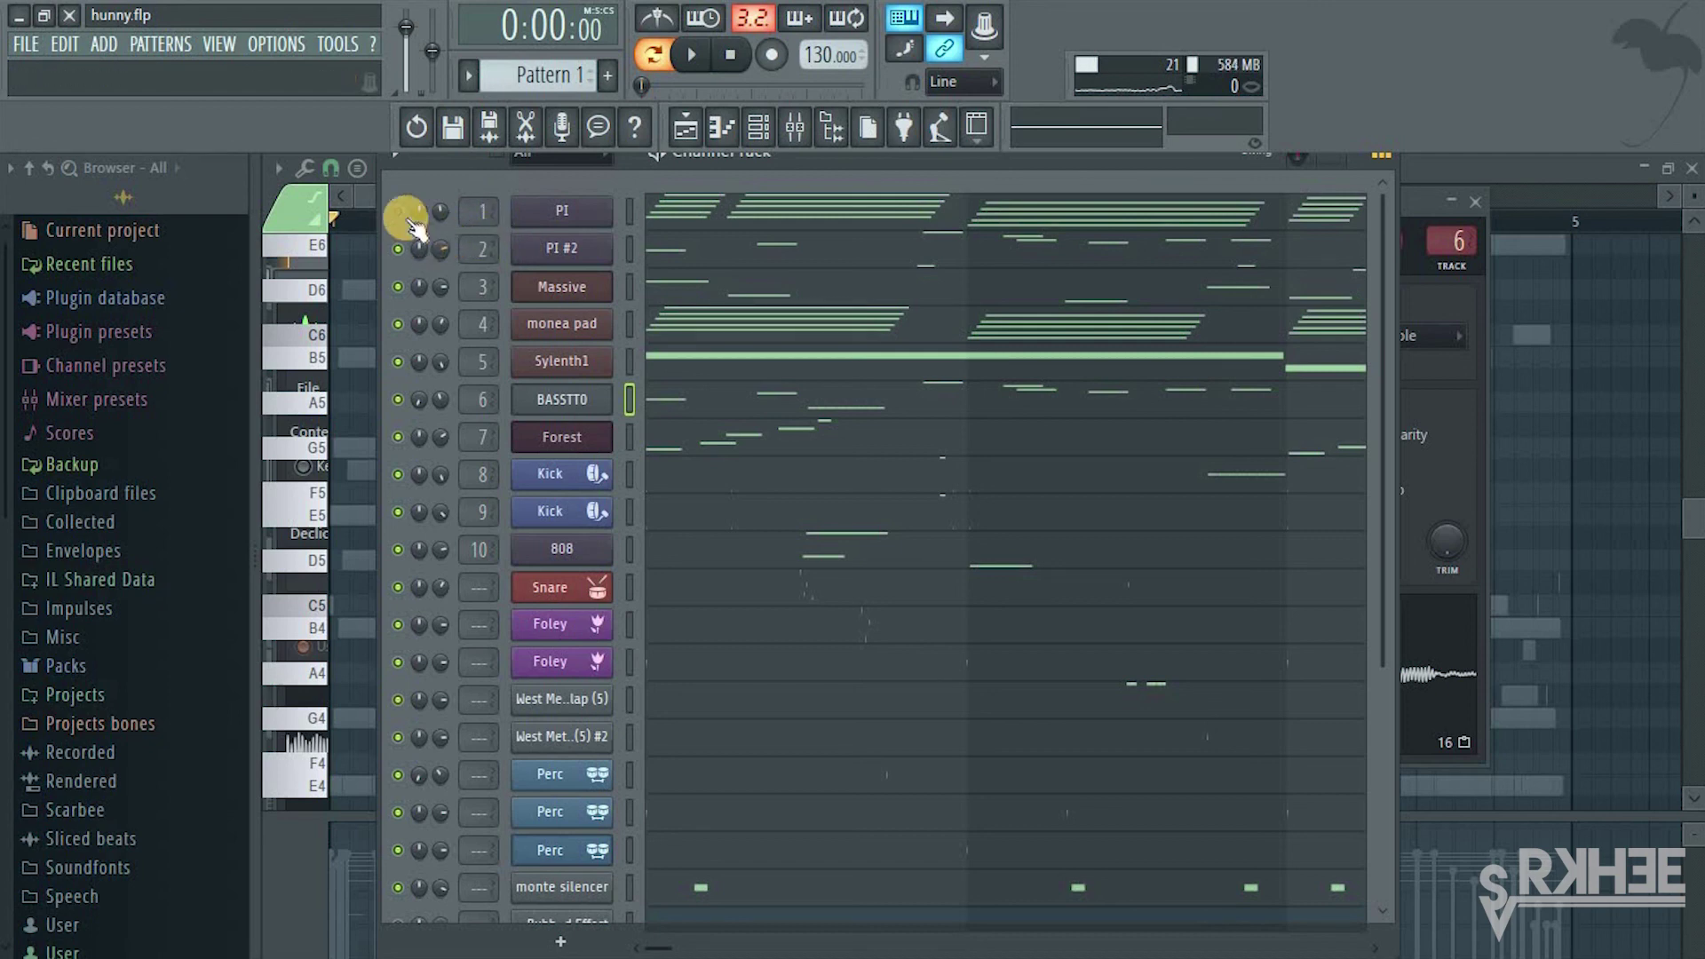
Unmute the PI channel in the channel rack
{"action": "left_click", "coordinate": [551, 210]}
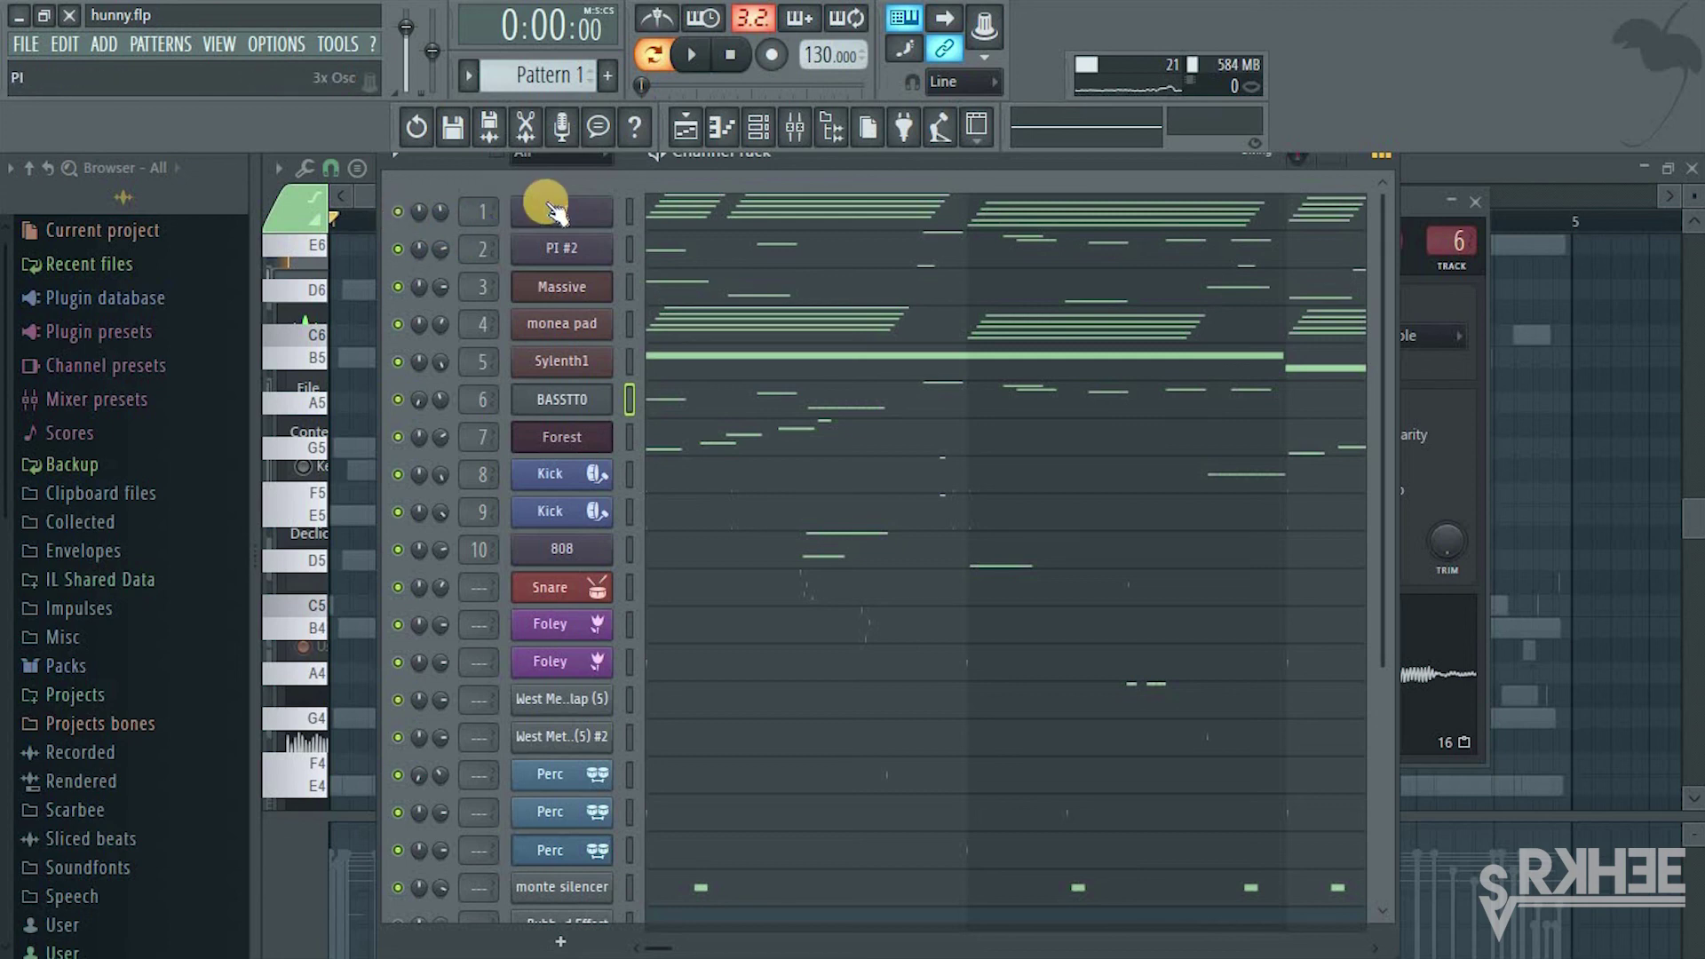